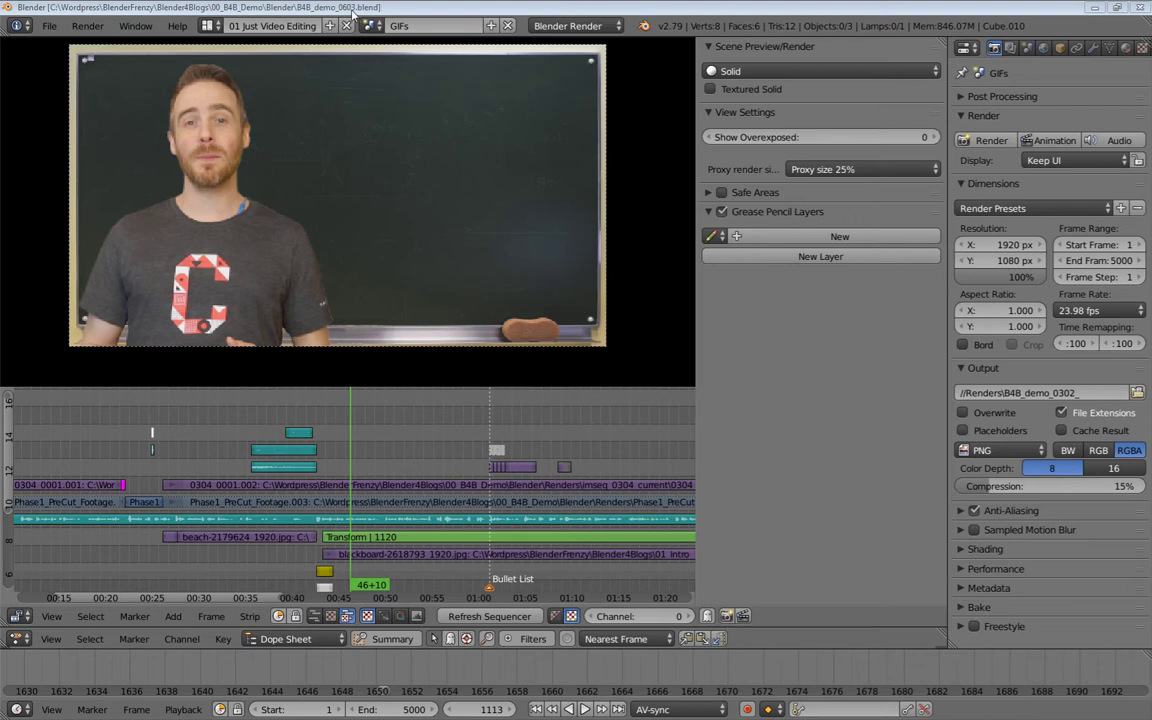
Select the frame_00_delay-0.2s.png strip on channel 13 and move the playhead to 01:08+02, just ahead of it
{"action": "middle_click_drag", "start_coordinate": [525, 470], "coordinate": [228, 428]}
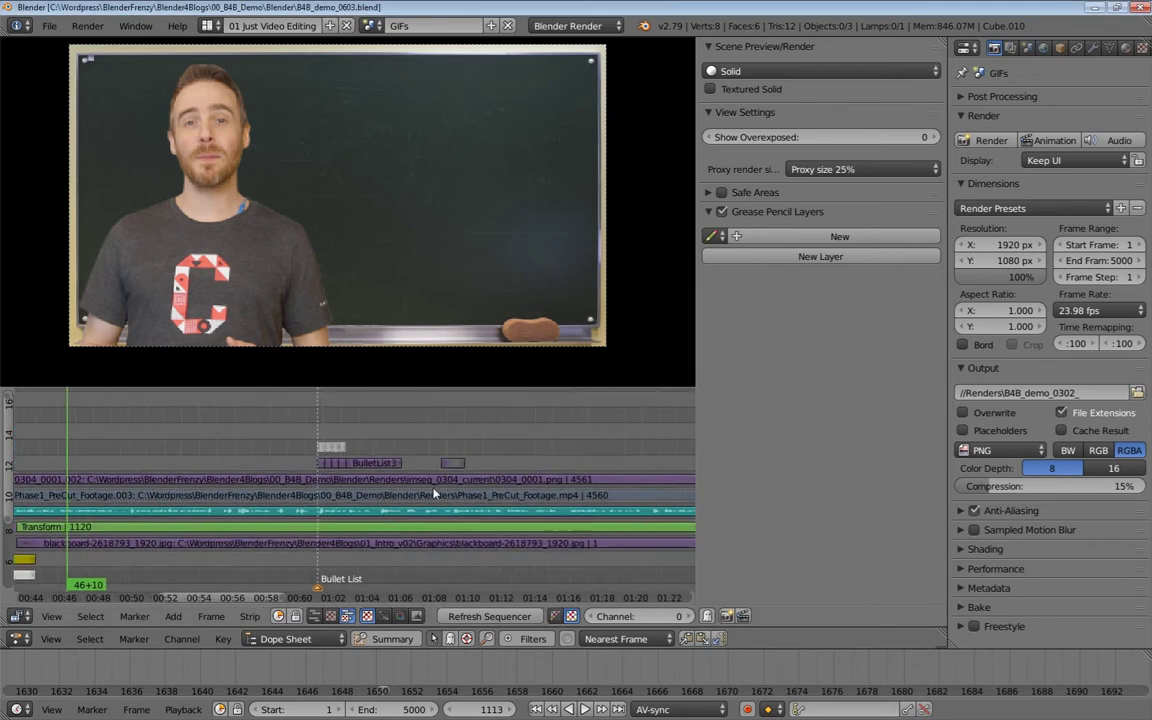
{"action": "left_click", "coordinate": [373, 25]}
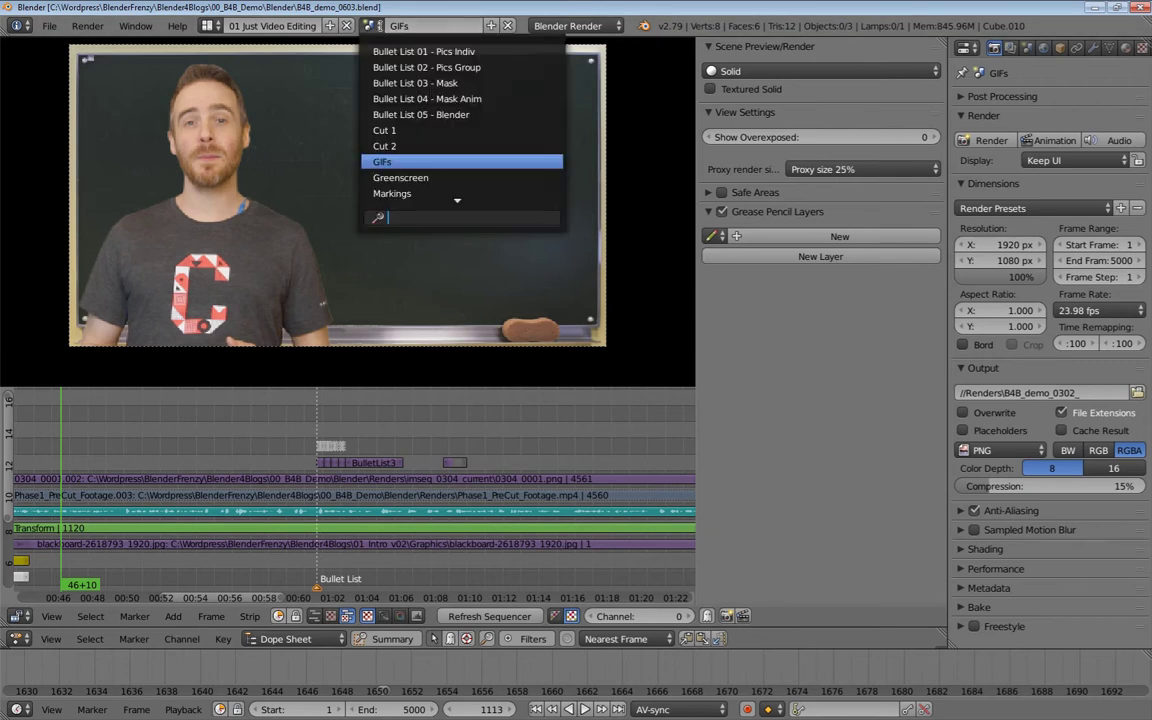
{"action": "left_click", "coordinate": [378, 26]}
{"action": "mouse_move", "coordinate": [381, 556]}
{"action": "middle_mouse_down"}
{"action": "mouse_move", "coordinate": [325, 547]}
{"action": "mouse_move", "coordinate": [375, 508]}
{"action": "mouse_move", "coordinate": [362, 525]}
{"action": "middle_mouse_up"}
{"action": "left_click_drag", "start_coordinate": [450, 411], "coordinate": [453, 437]}
{"action": "right_click", "coordinate": [466, 448]}
{"action": "left_click", "coordinate": [418, 431]}
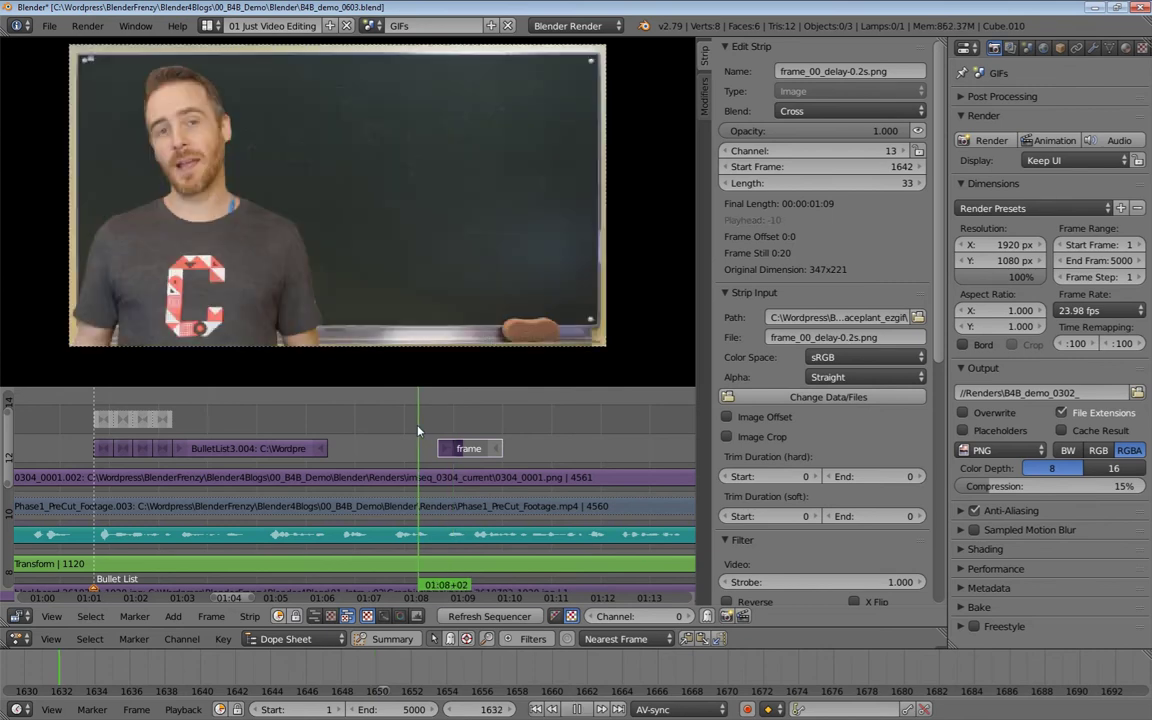
Scrub the playhead through the bullet list strips, stopping at 01:02+10
{"action": "middle_click_drag", "start_coordinate": [288, 447], "coordinate": [387, 455]}
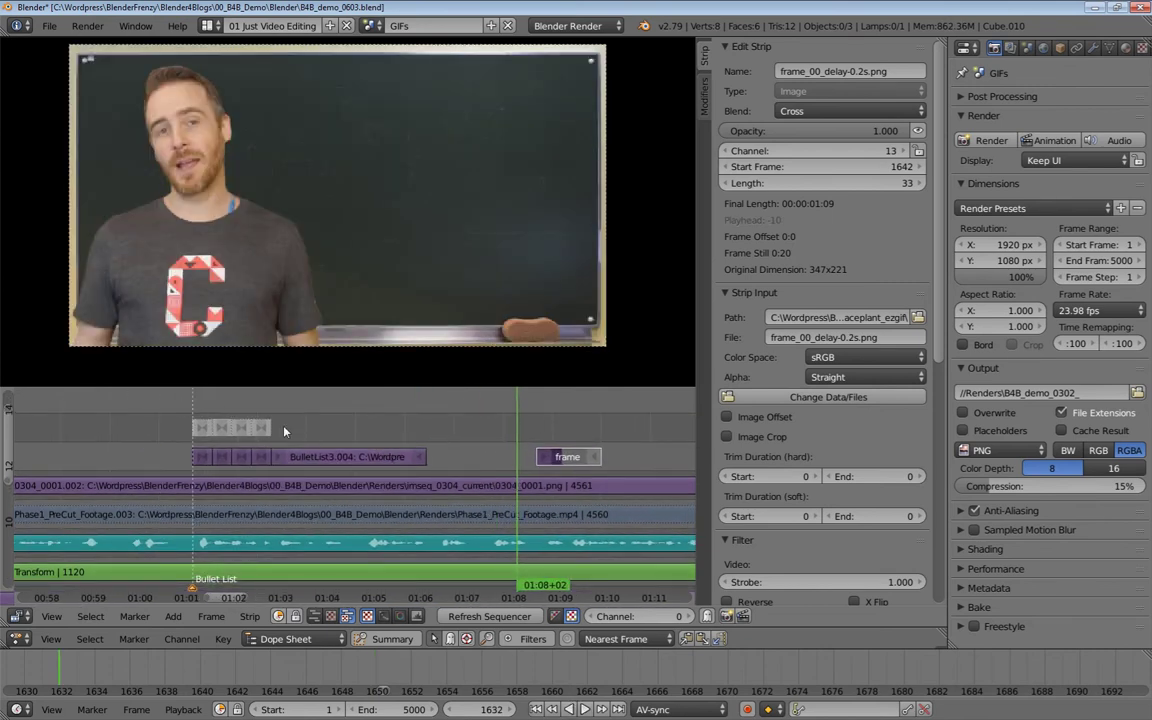
{"action": "left_click_drag", "start_coordinate": [283, 397], "coordinate": [219, 400]}
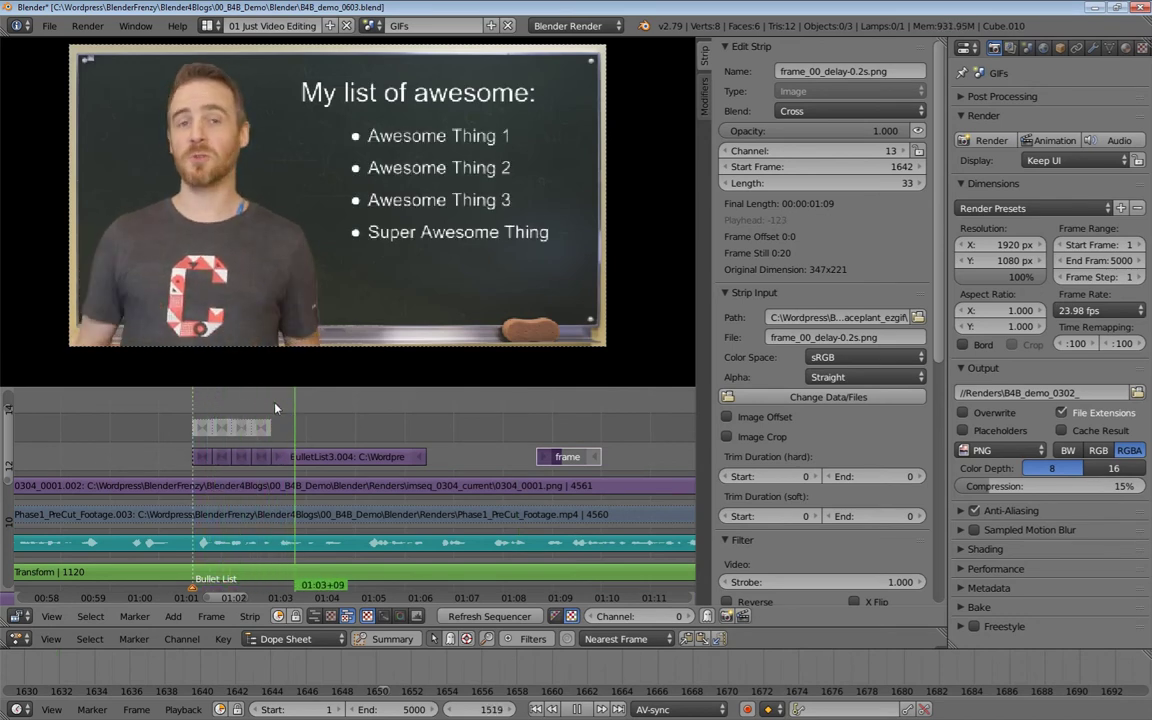
{"action": "left_click_drag", "start_coordinate": [202, 403], "coordinate": [251, 426]}
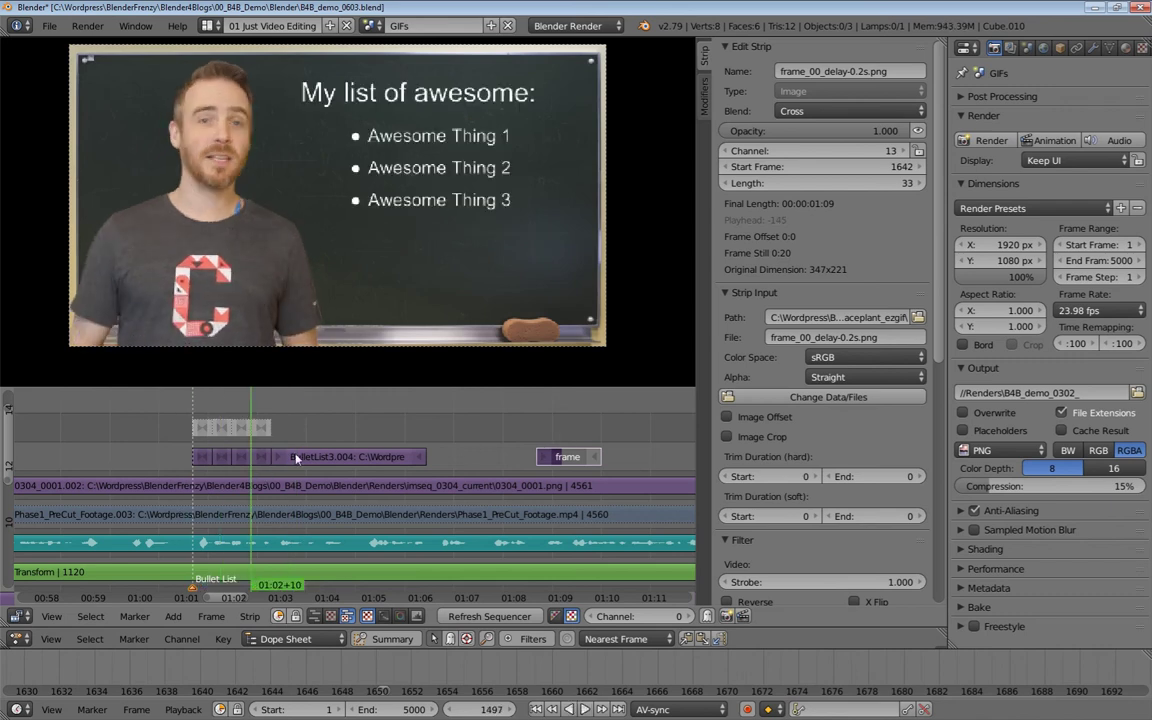
Play the edit briefly from about 43 seconds, where the blackboard background starts
{"action": "middle_click_drag", "start_coordinate": [378, 426], "coordinate": [421, 433]}
{"action": "middle_click_drag", "start_coordinate": [590, 415], "coordinate": [422, 447], "text": "ctrl"}
{"action": "middle_click_drag", "start_coordinate": [422, 447], "coordinate": [467, 443]}
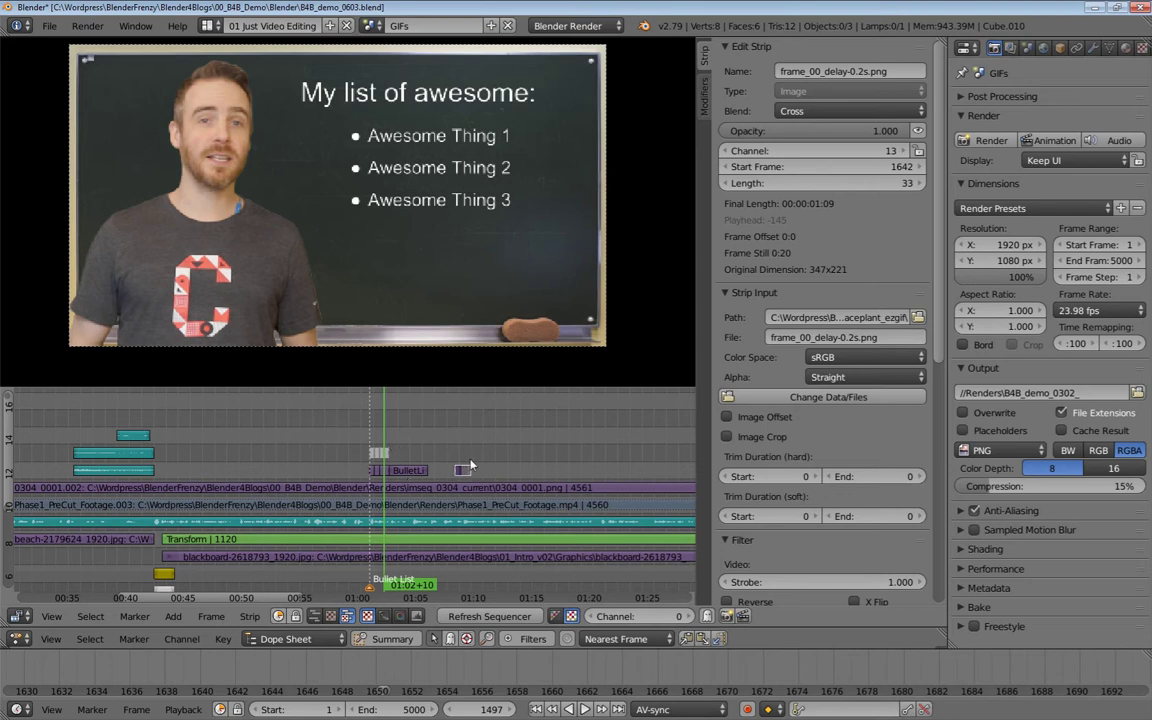
{"action": "middle_click_drag", "start_coordinate": [470, 466], "coordinate": [535, 451]}
{"action": "left_click", "coordinate": [265, 426]}
{"action": "key", "text": "alt+a"}
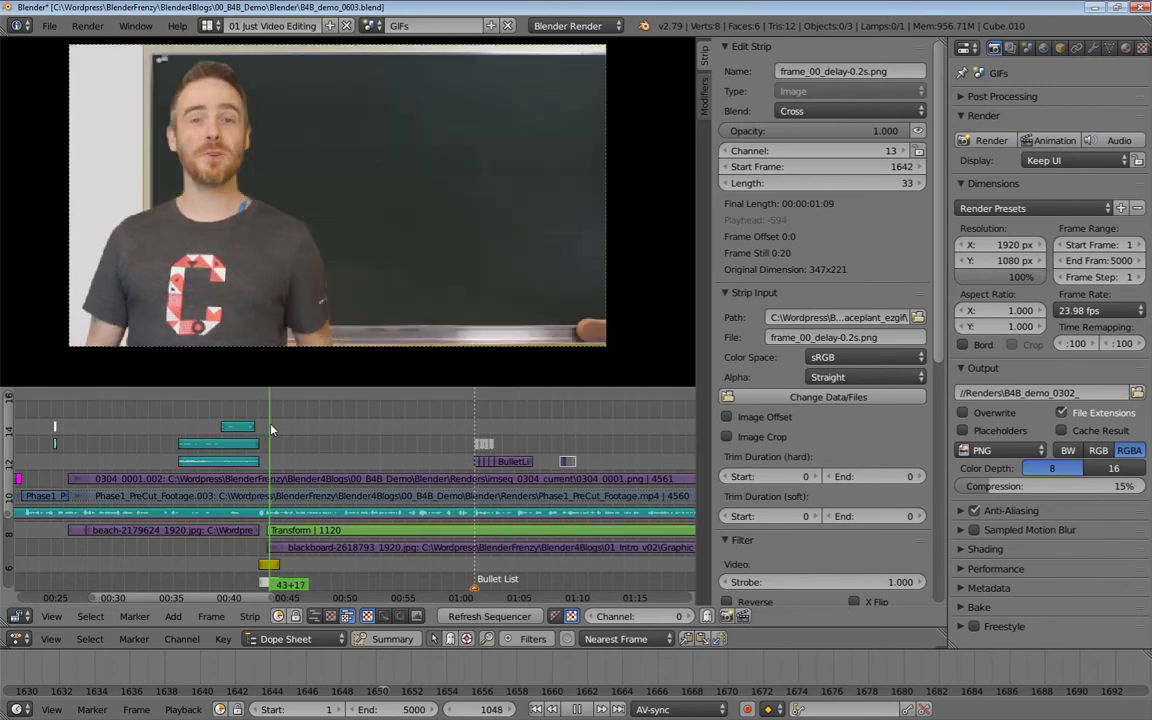
{"action": "key", "text": "alt+a"}
Preview the playback around the short GIF image strip at about 01:09
{"action": "middle_click_drag", "start_coordinate": [672, 448], "coordinate": [510, 447]}
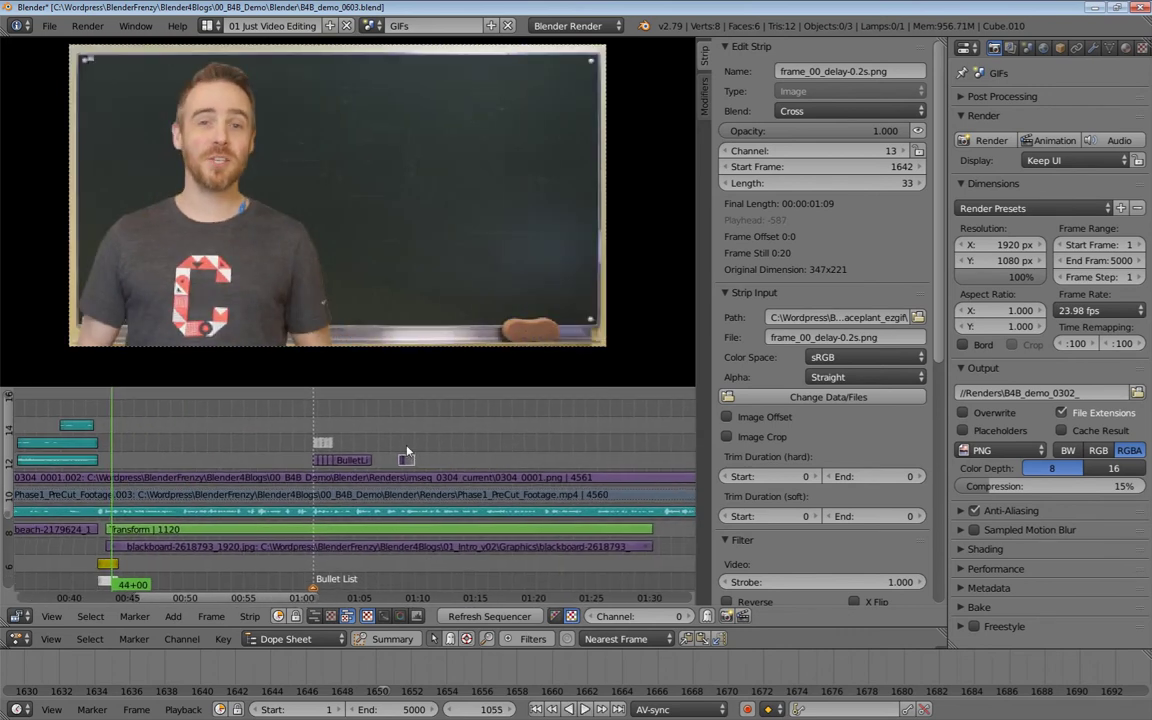
{"action": "left_click", "coordinate": [407, 453]}
{"action": "key", "text": "alt+a"}
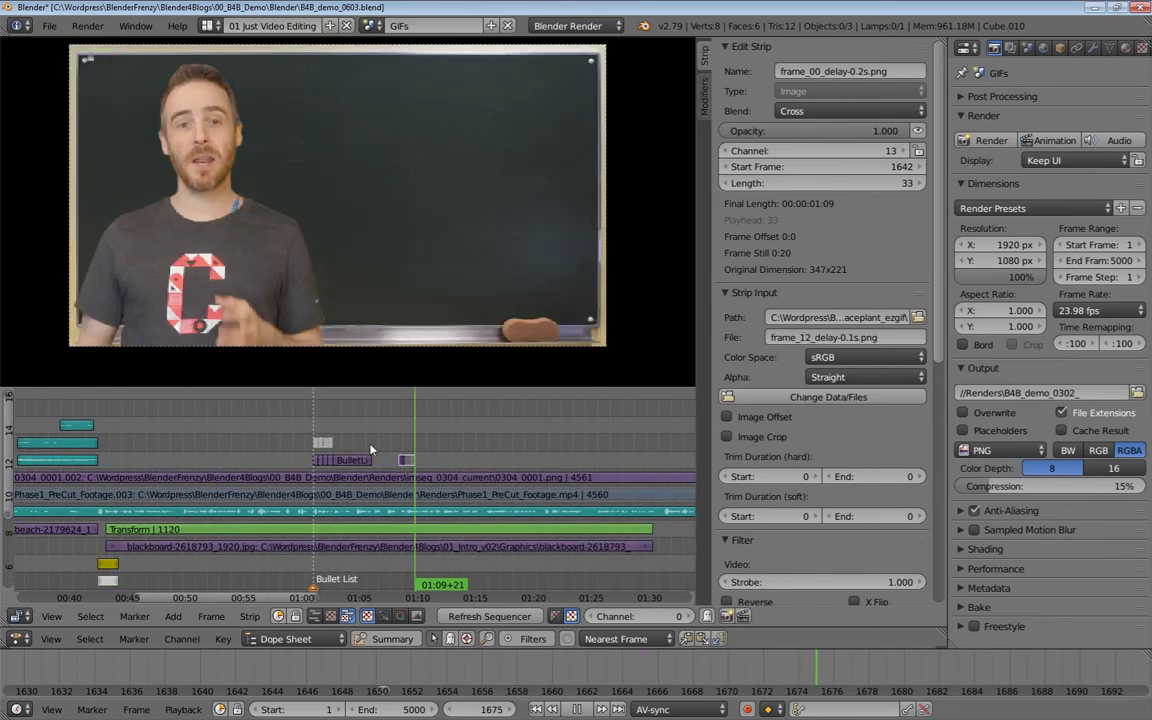
{"action": "key", "text": "alt+a"}
Return to the beach scene at about 35 seconds and play through to the OR title
{"action": "left_click", "coordinate": [285, 449]}
{"action": "middle_click_drag", "start_coordinate": [265, 447], "coordinate": [428, 446]}
{"action": "left_click_drag", "start_coordinate": [300, 446], "coordinate": [273, 446]}
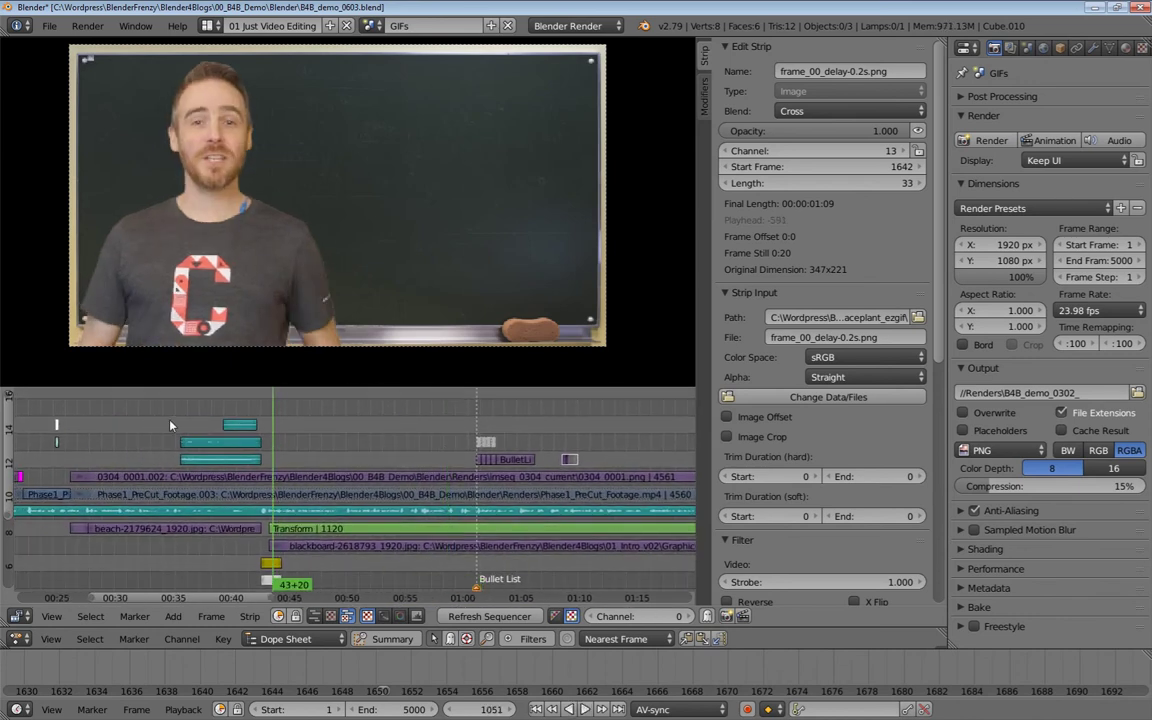
{"action": "left_click", "coordinate": [170, 427]}
{"action": "key", "text": "alt+a"}
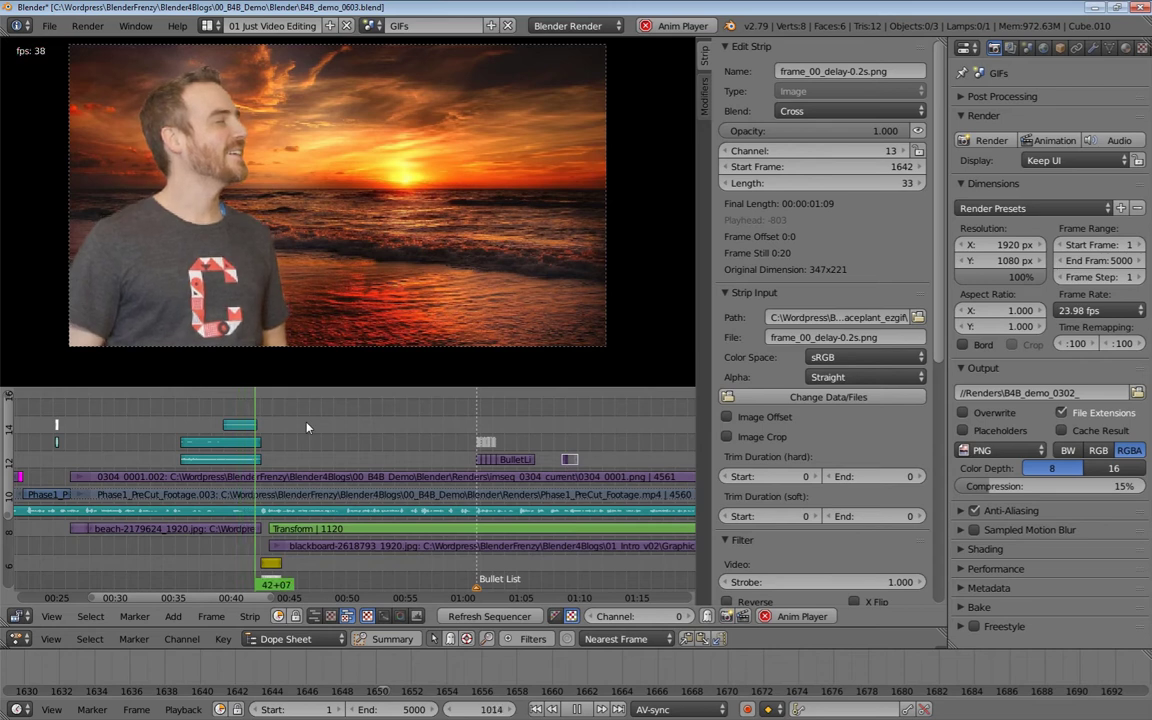
{"action": "key", "text": "alt+a"}
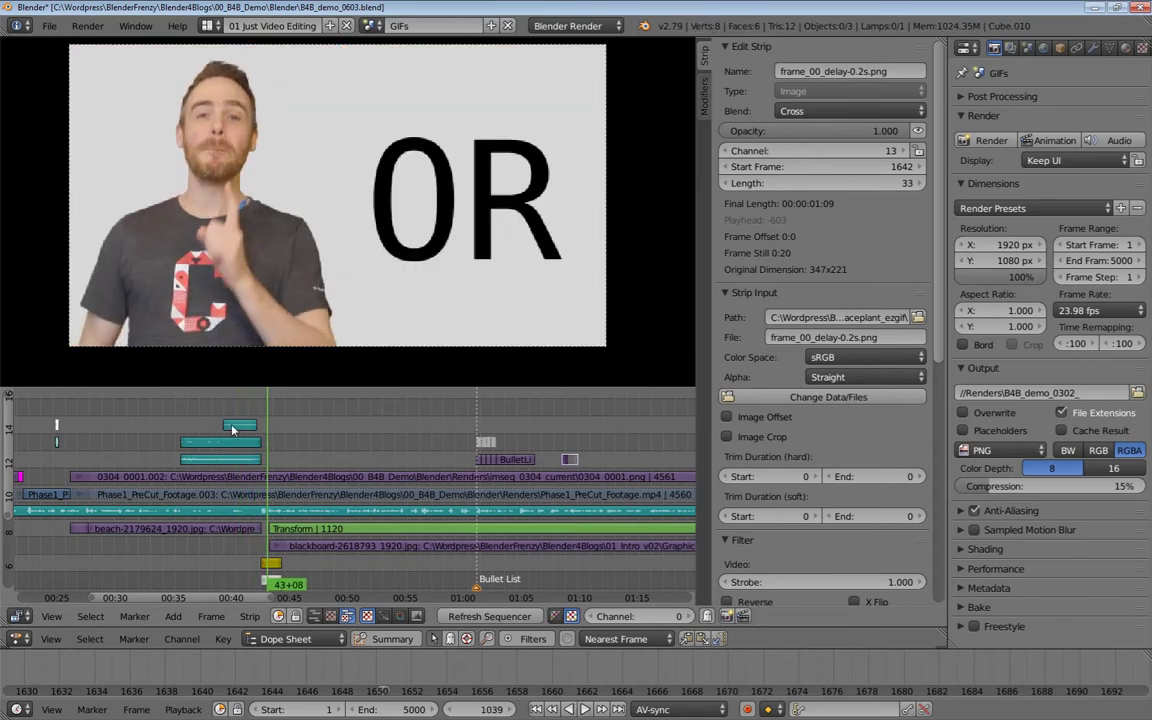
Inspect the bird sound strips on channels 14 and 15, leaving the channel 15 strip selected
{"action": "right_click", "coordinate": [250, 424]}
{"action": "key", "text": "KP_Decimal"}
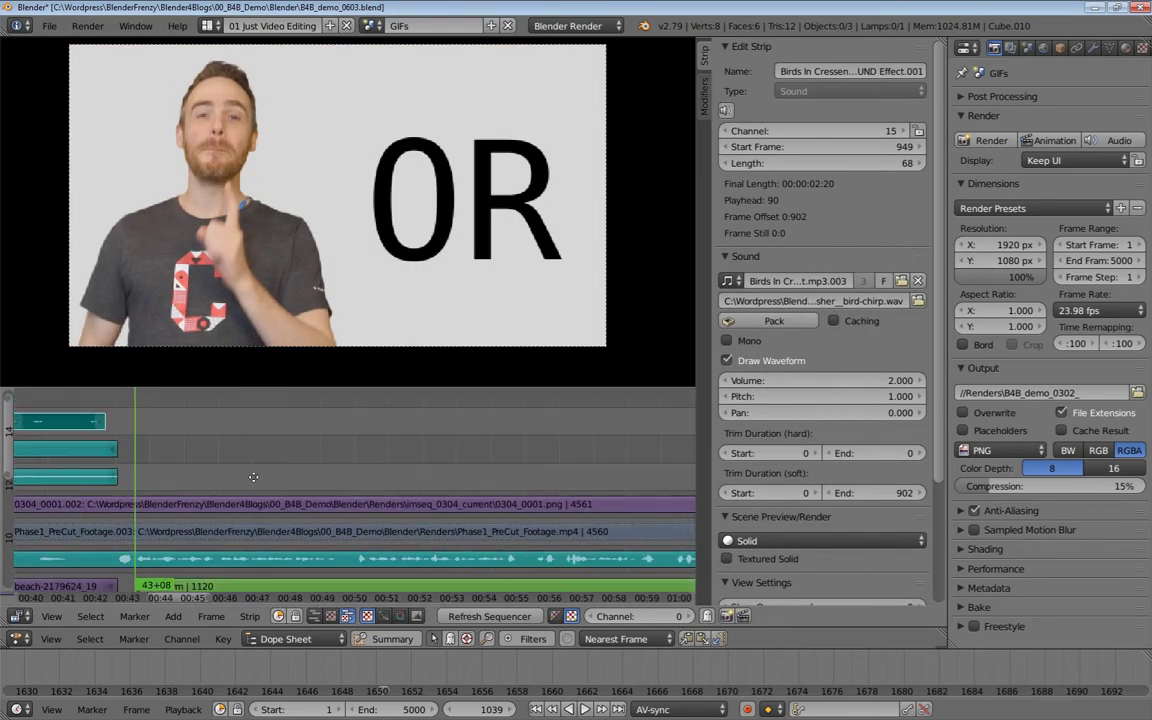
{"action": "right_click", "coordinate": [185, 440]}
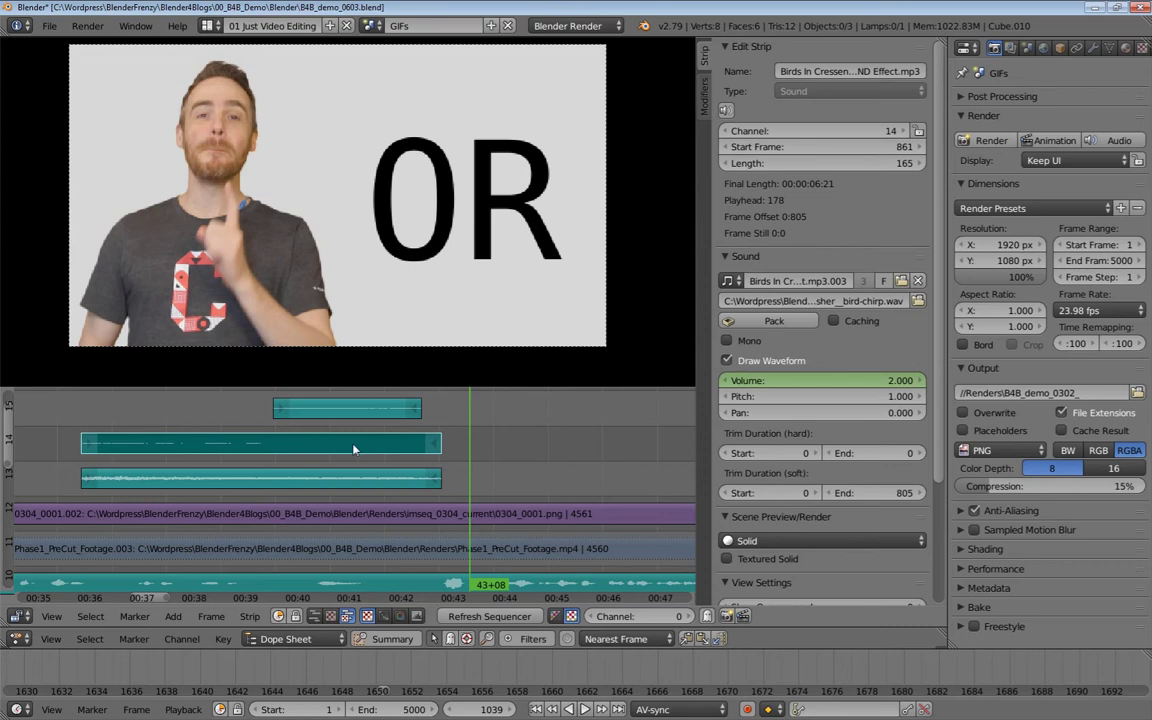
{"action": "right_click", "coordinate": [313, 410]}
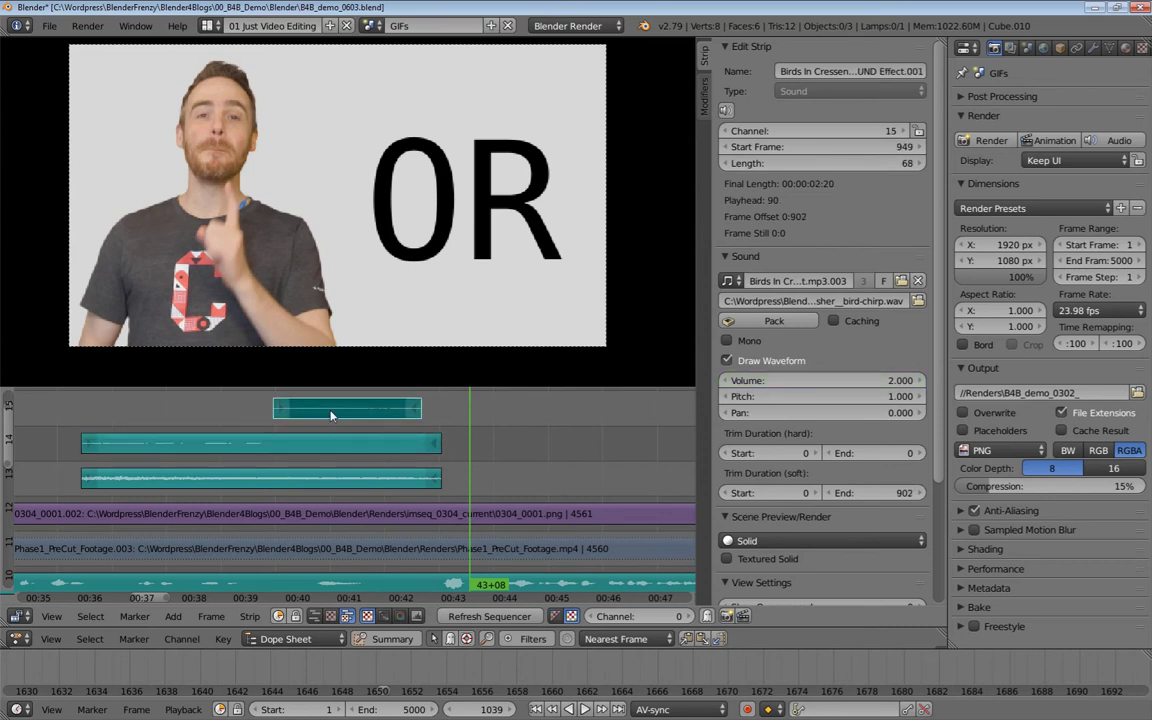
{"action": "middle_click_drag", "start_coordinate": [378, 428], "coordinate": [317, 434]}
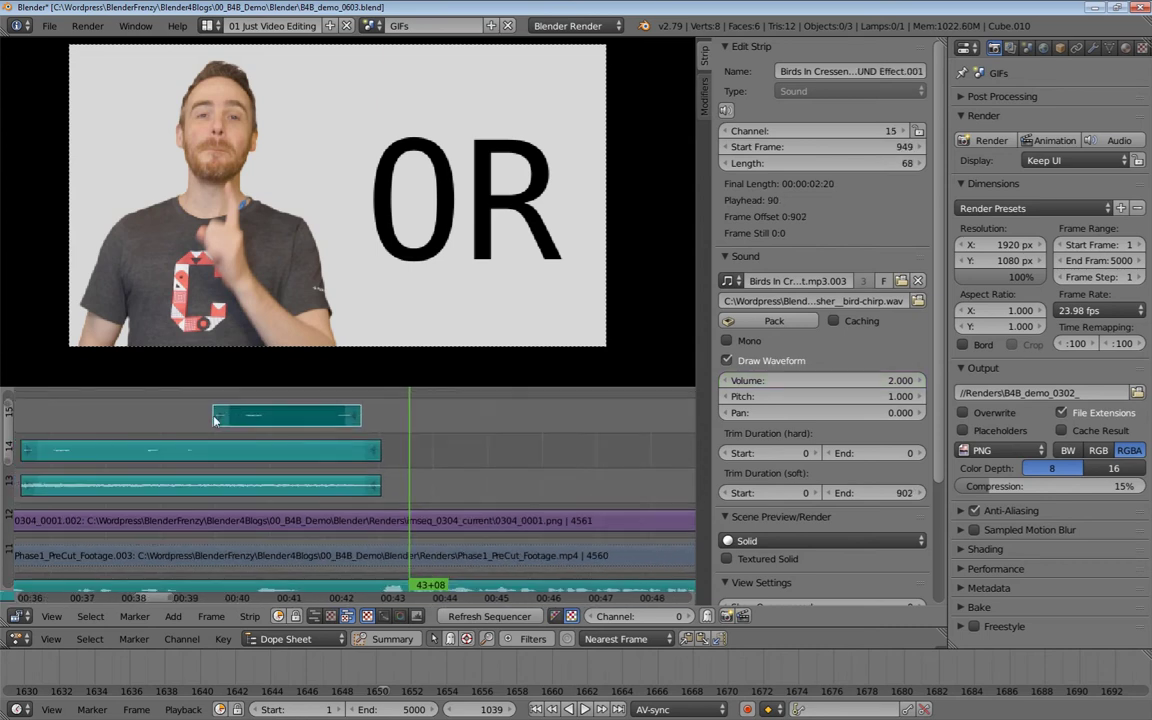
Play the bird sound section from about 38 seconds through the transition into the blackboard scene
{"action": "left_click", "coordinate": [120, 409]}
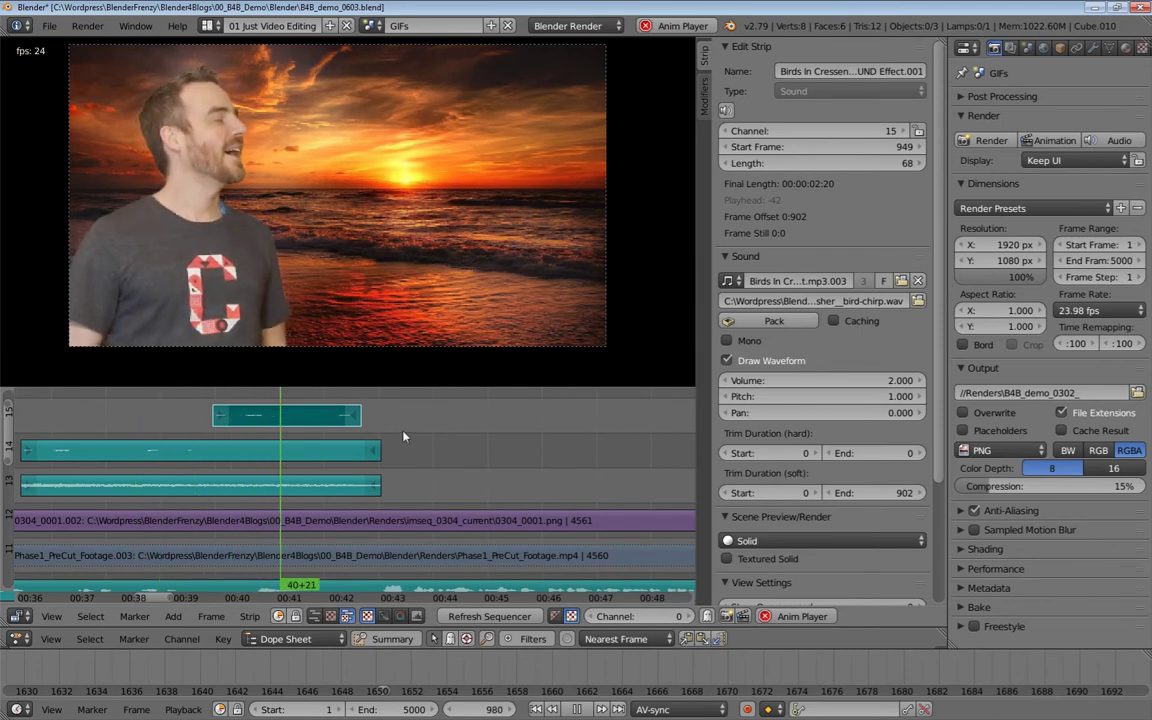
{"action": "key", "text": "alt+a"}
{"action": "middle_click_drag", "start_coordinate": [404, 435], "coordinate": [285, 437], "text": "ctrl"}
{"action": "key", "text": "alt+a"}
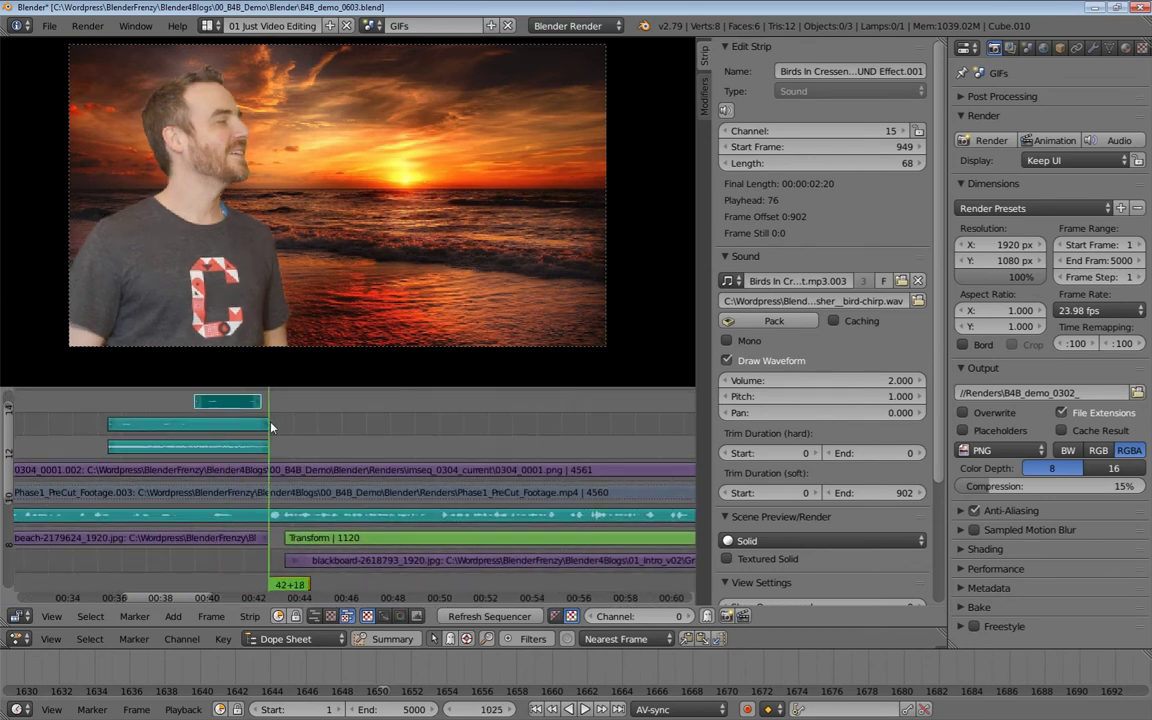
{"action": "key", "text": "alt+a"}
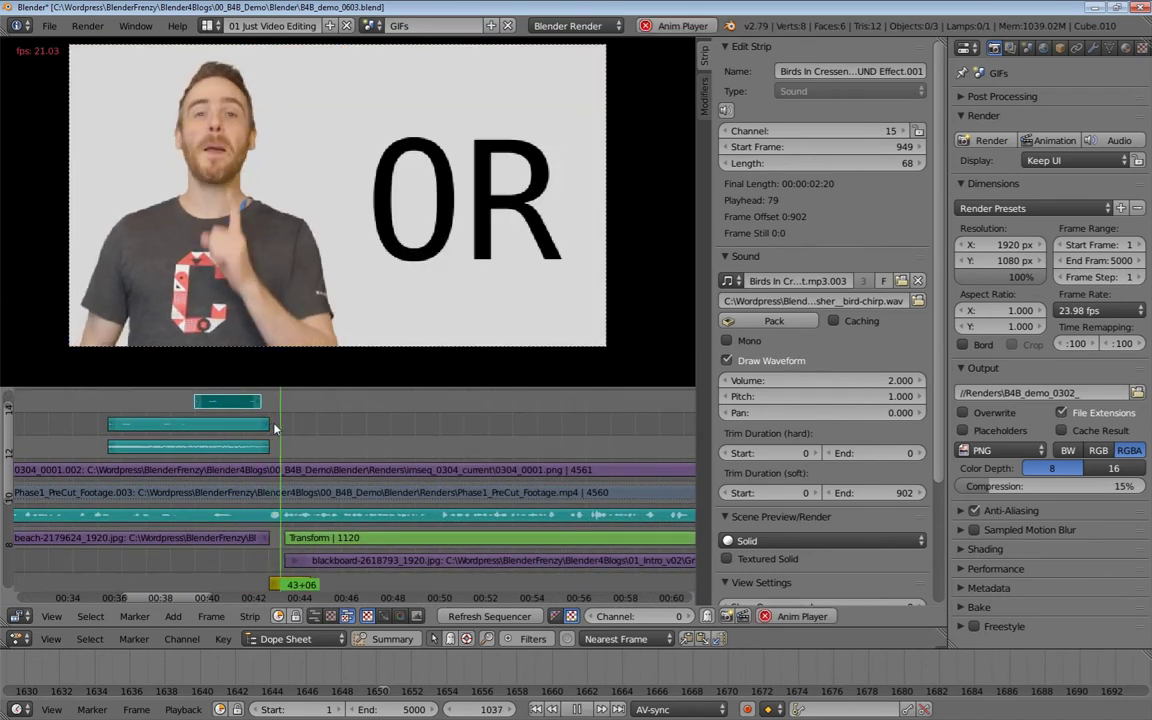
{"action": "key", "text": "alt+a"}
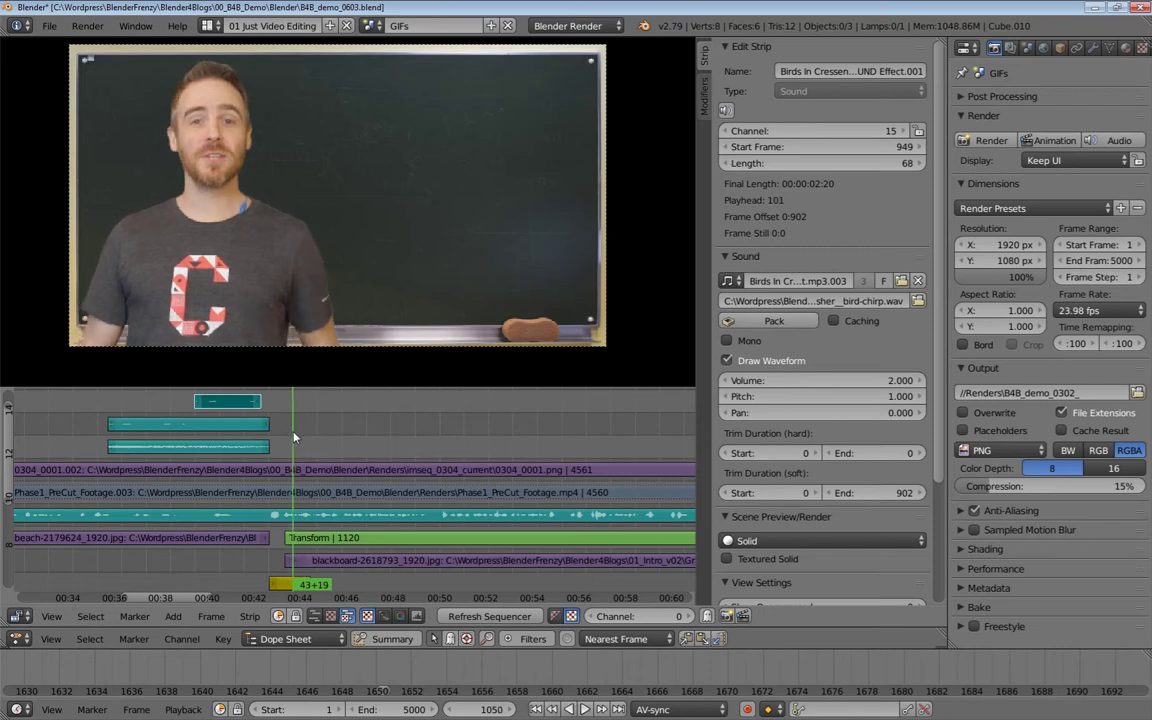
{"action": "key", "text": "alt+a"}
{"action": "key", "text": "alt+a"}
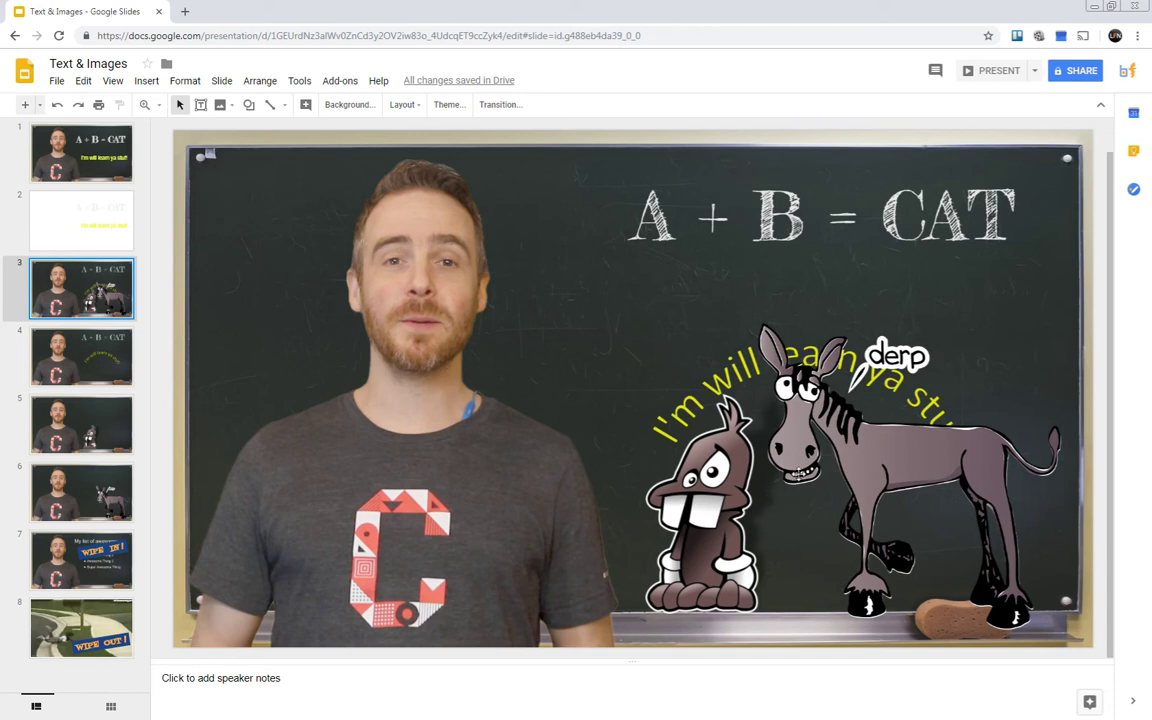
Compare slide 1 with slide 3 and view slide 3's background options without changing them
{"action": "left_click", "coordinate": [269, 193]}
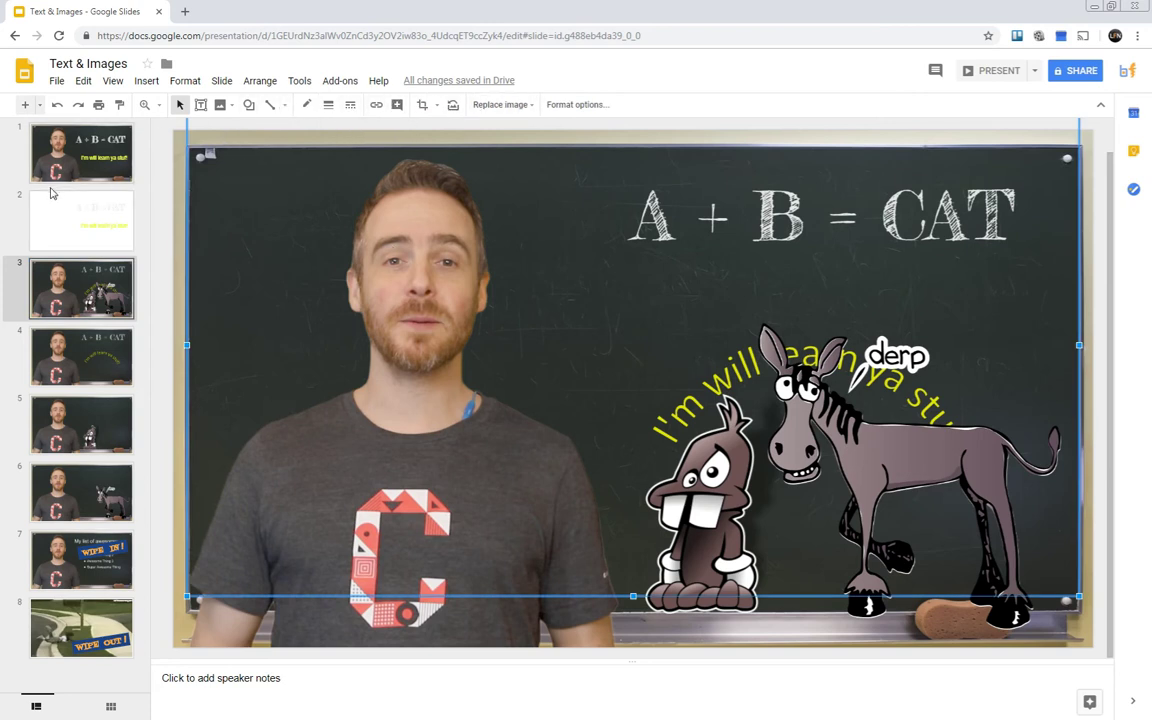
{"action": "left_click", "coordinate": [66, 142]}
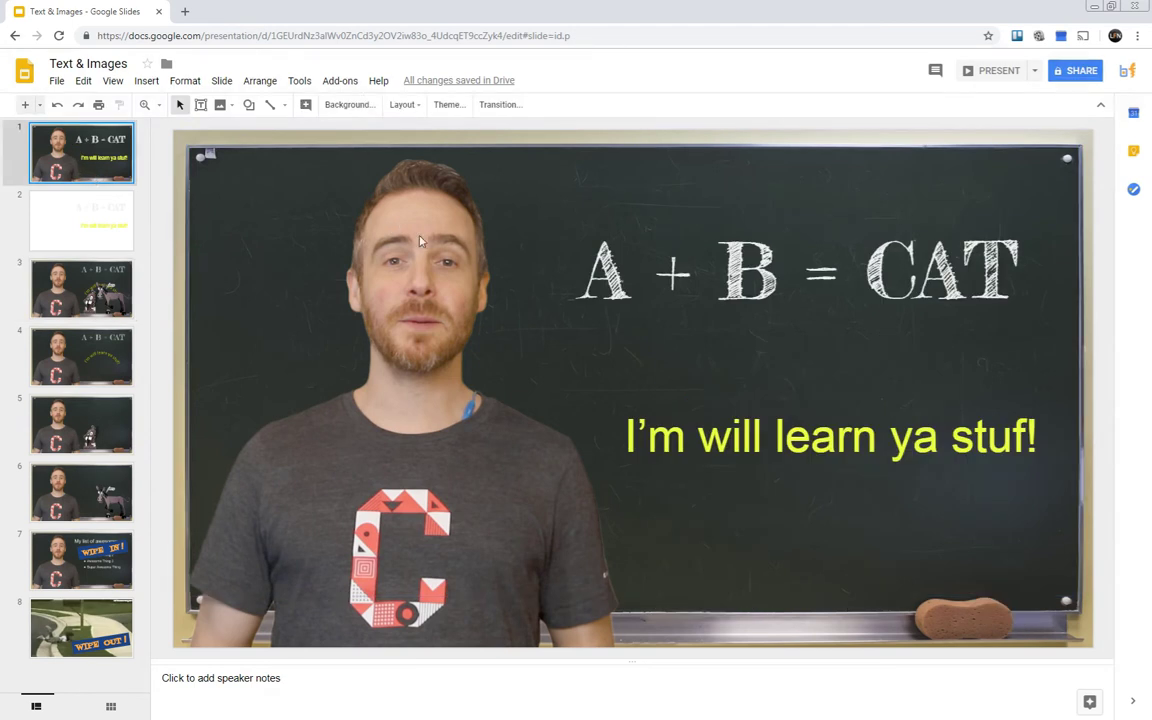
{"action": "left_click", "coordinate": [68, 270]}
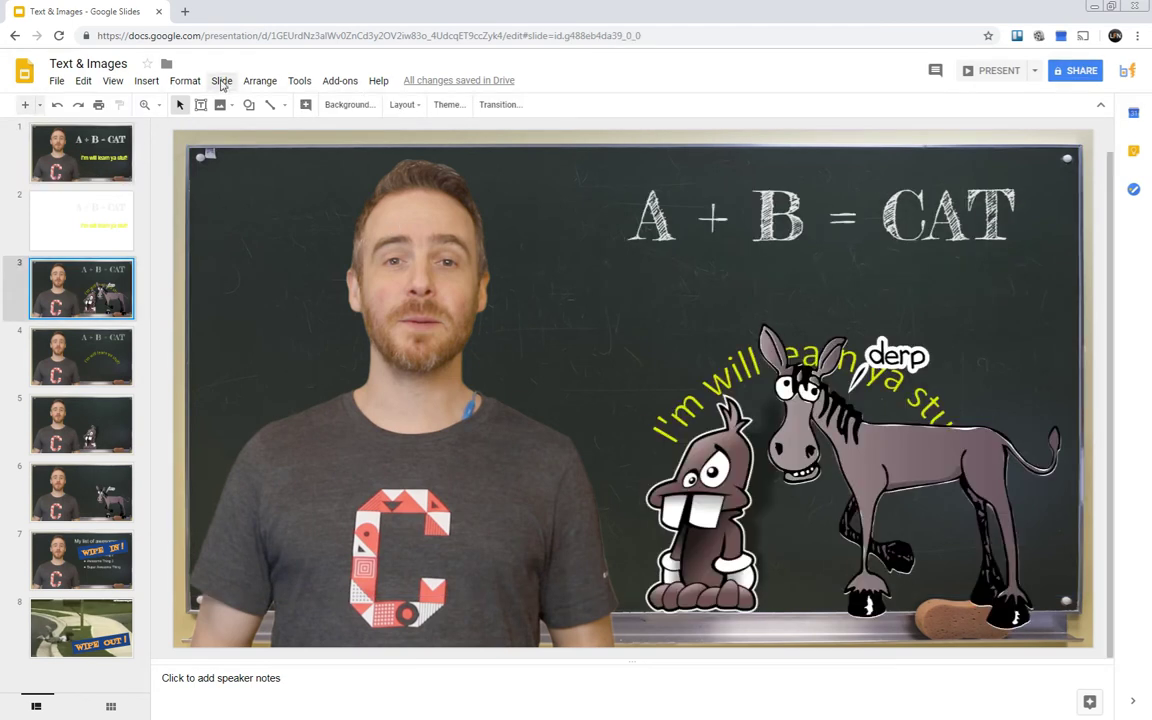
{"action": "left_click", "coordinate": [348, 105]}
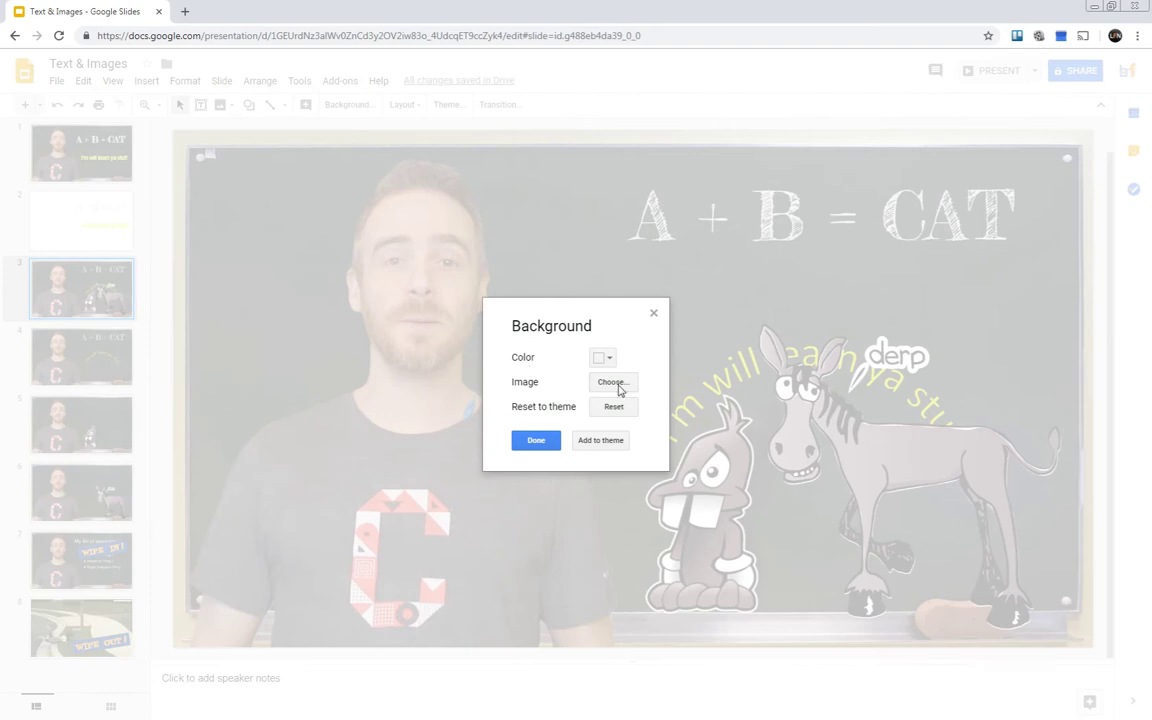
{"action": "left_click", "coordinate": [654, 316]}
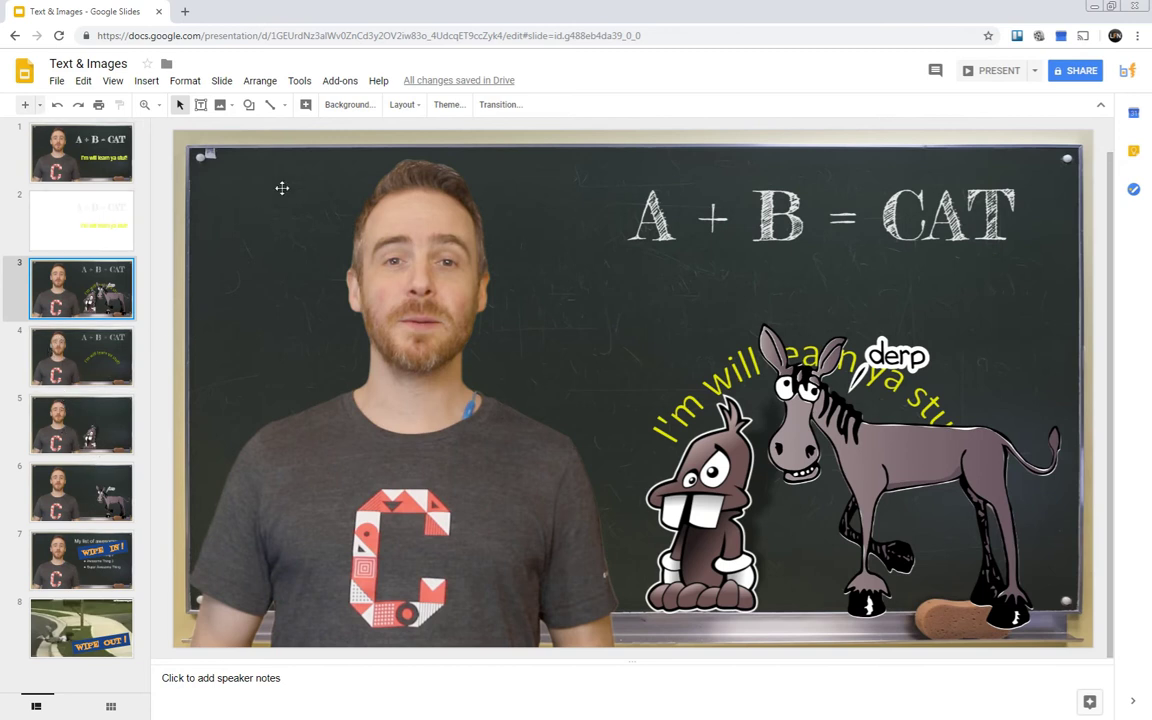
Try moving the A + B = CAT overlay image on slide 3, undo it, and clear the selection
{"action": "left_click", "coordinate": [320, 186]}
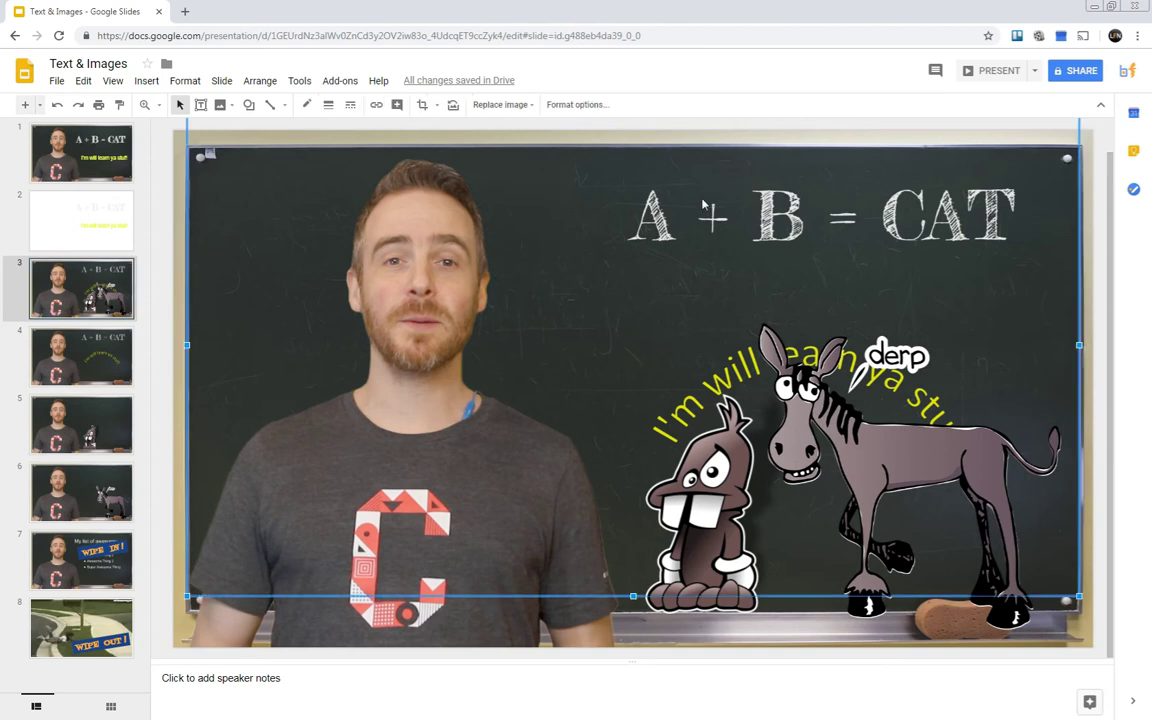
{"action": "left_click_drag", "start_coordinate": [652, 232], "coordinate": [668, 211]}
{"action": "key", "text": "ctrl+z"}
{"action": "left_click", "coordinate": [367, 606]}
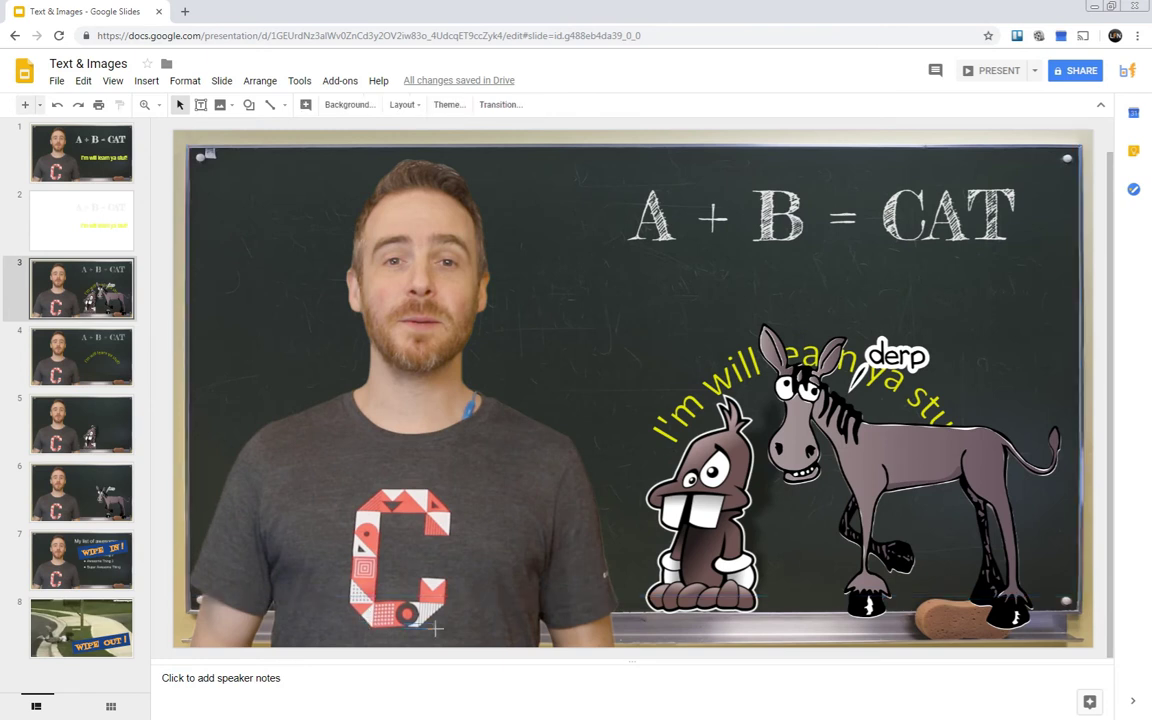
{"action": "left_click_drag", "start_coordinate": [487, 631], "coordinate": [523, 641]}
Select the text overlay, the buck-toothed cartoon animal and the donkey on slide 3 in turn to compare their image bounds
{"action": "left_click", "coordinate": [729, 200]}
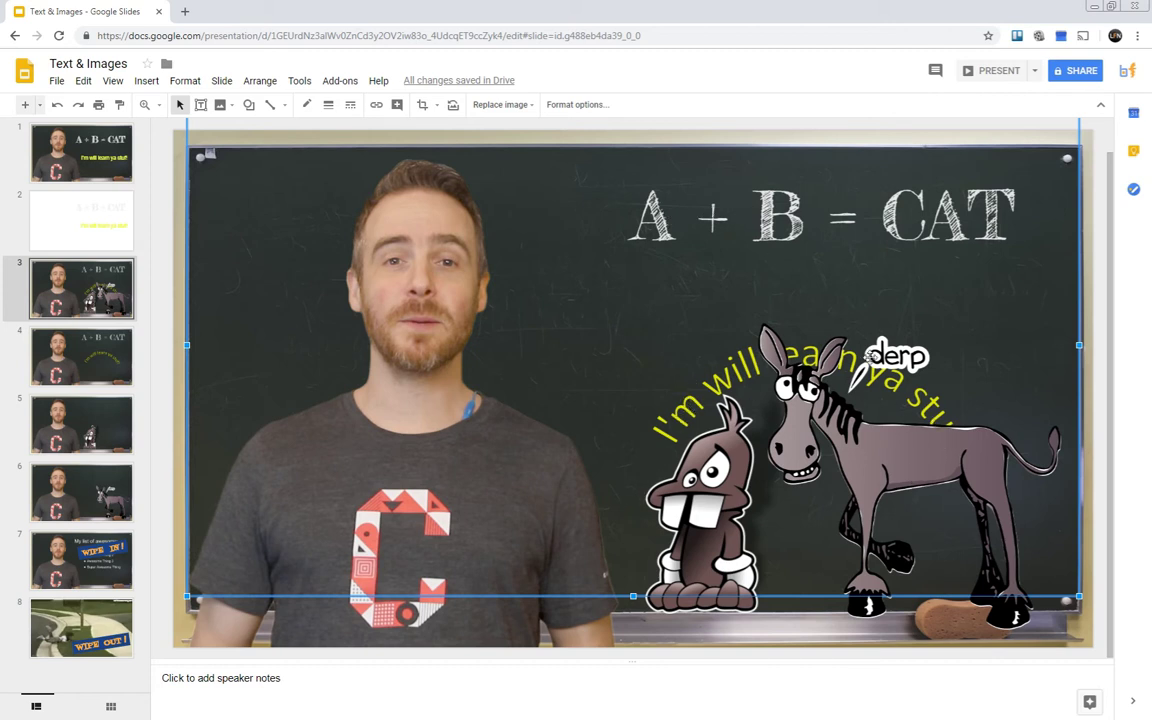
{"action": "left_click", "coordinate": [660, 480]}
{"action": "left_click", "coordinate": [896, 460]}
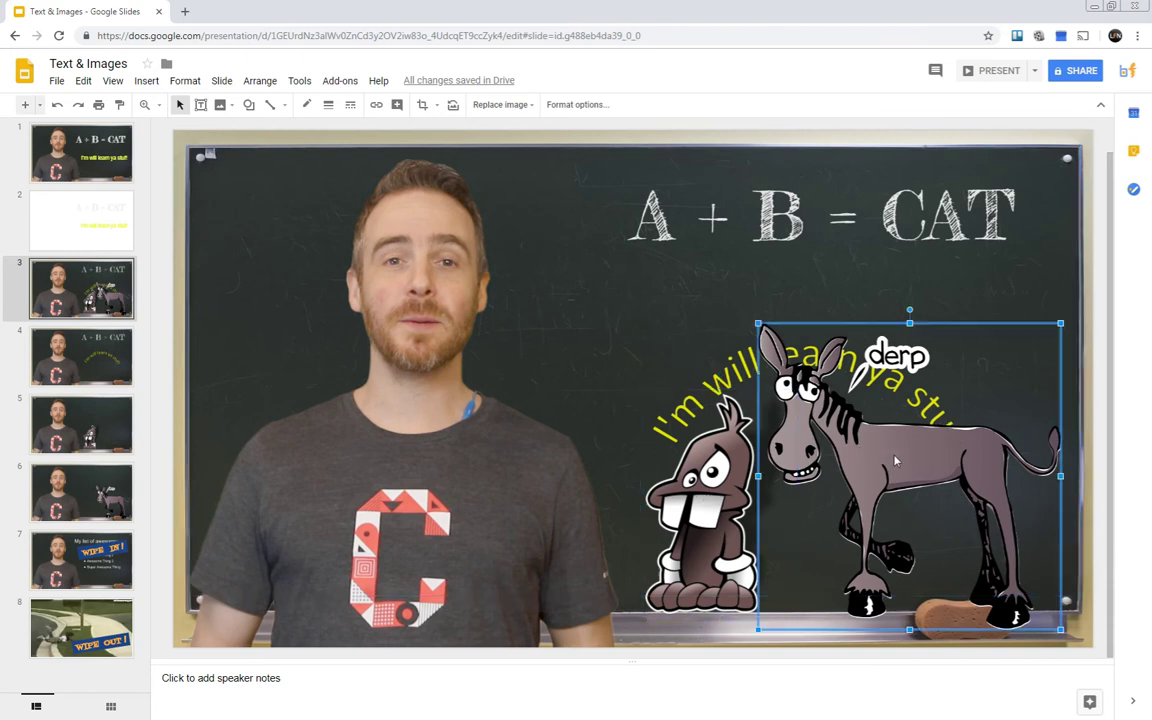
{"action": "left_click", "coordinate": [746, 515]}
{"action": "left_click", "coordinate": [877, 453]}
{"action": "left_click", "coordinate": [710, 480]}
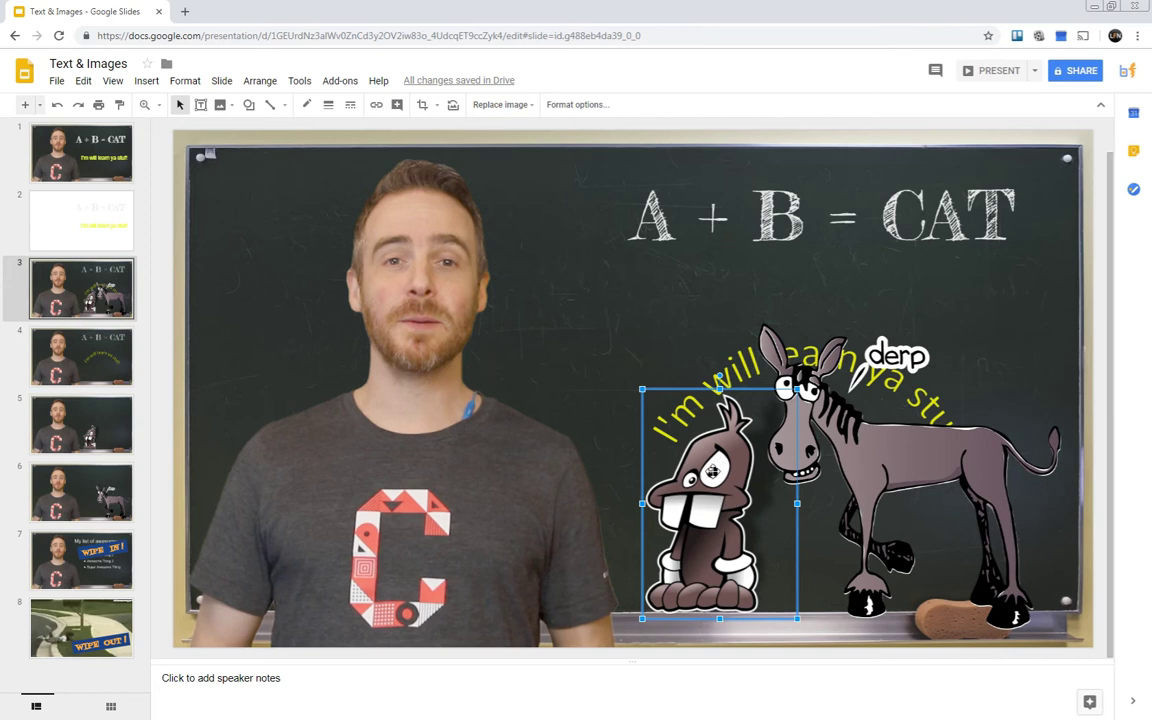
{"action": "left_click", "coordinate": [896, 454]}
{"action": "left_click", "coordinate": [705, 480]}
{"action": "left_click", "coordinate": [913, 487]}
{"action": "left_click", "coordinate": [731, 499]}
{"action": "left_click", "coordinate": [900, 470]}
{"action": "left_click", "coordinate": [710, 480]}
{"action": "left_click", "coordinate": [783, 412]}
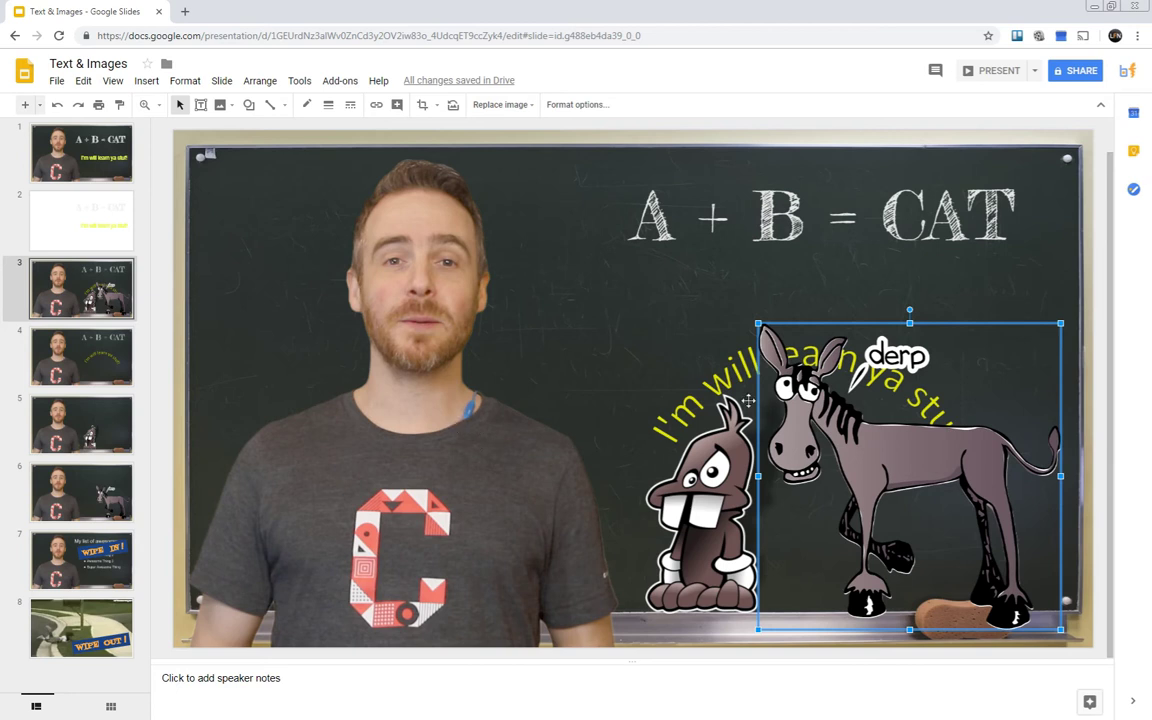
{"action": "left_click", "coordinate": [658, 410]}
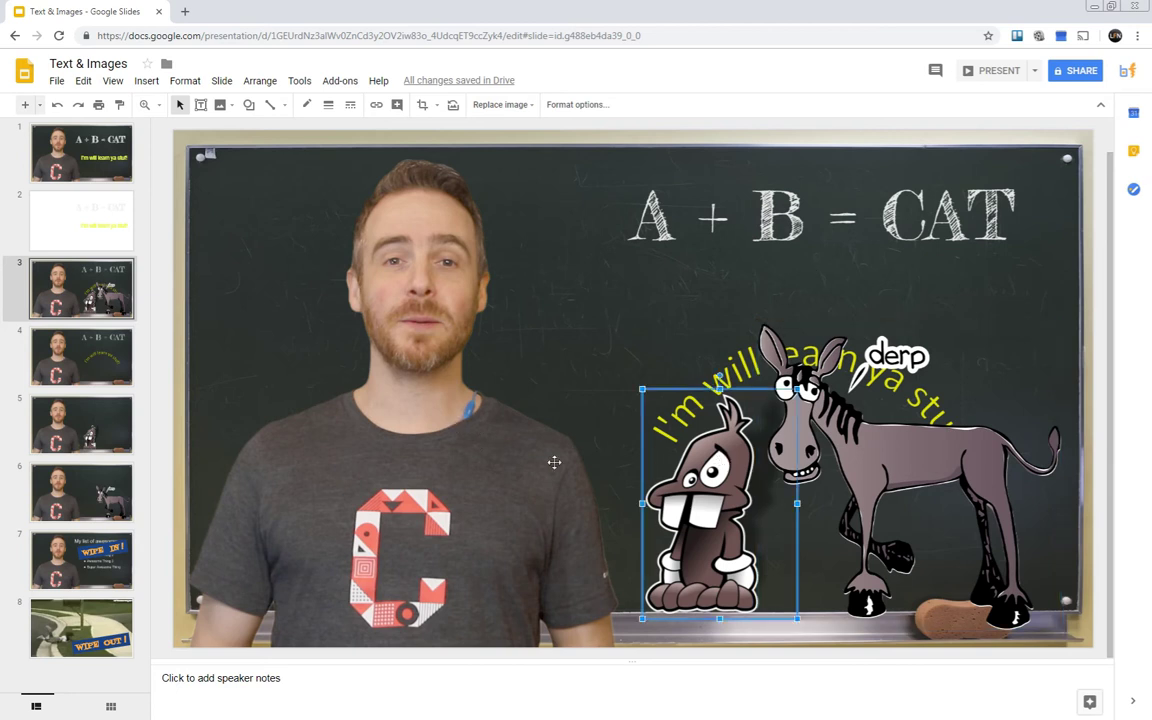
Review slides 4, 5 and 6, selecting the text overlay, the buck-toothed cartoon and the donkey image to examine their bounds
{"action": "left_click", "coordinate": [83, 366]}
{"action": "left_click", "coordinate": [83, 430]}
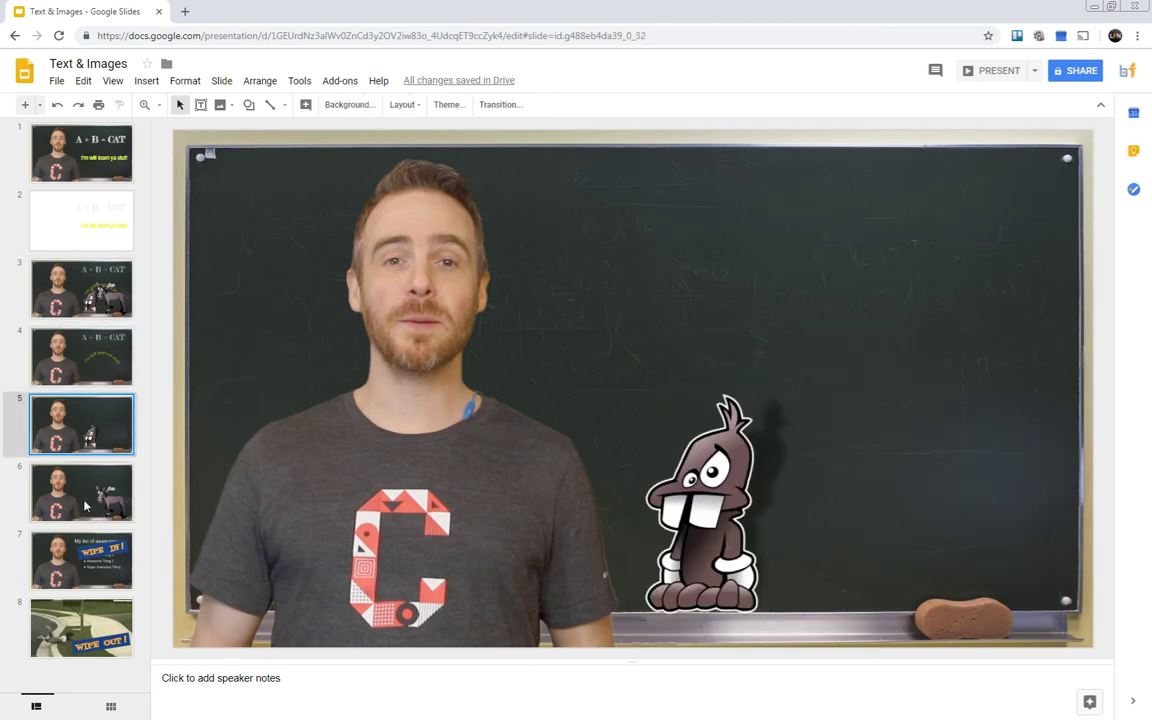
{"action": "left_click", "coordinate": [78, 456]}
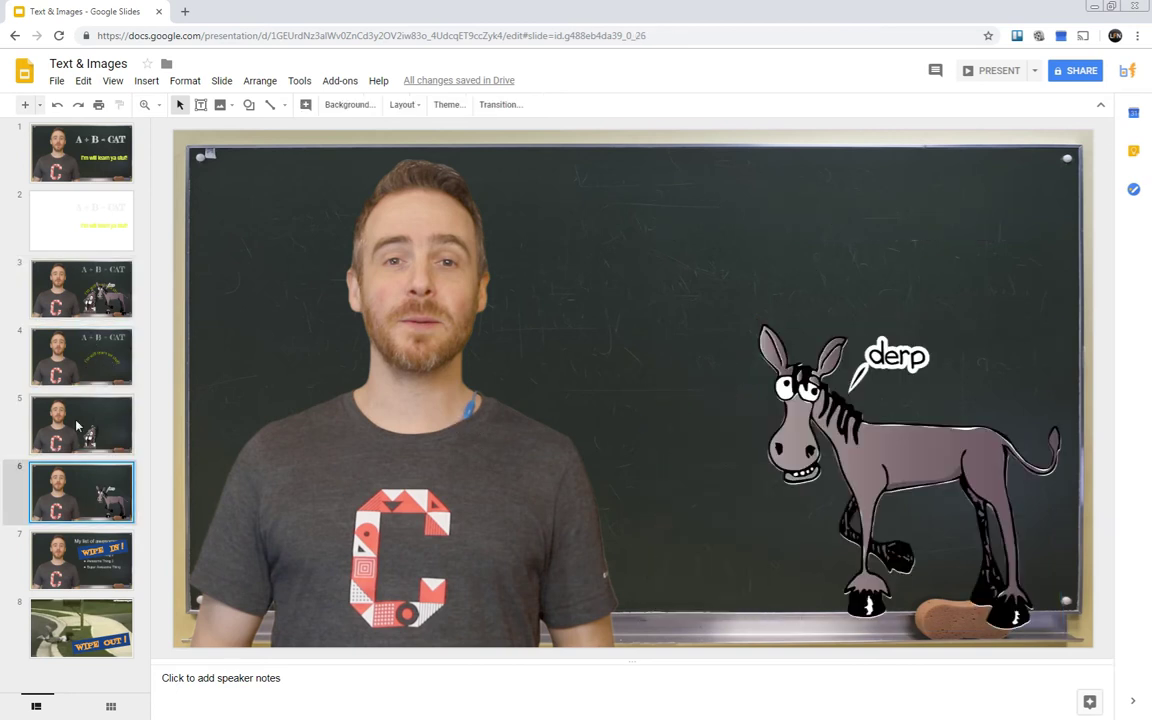
{"action": "left_click", "coordinate": [75, 345]}
{"action": "left_click", "coordinate": [575, 469]}
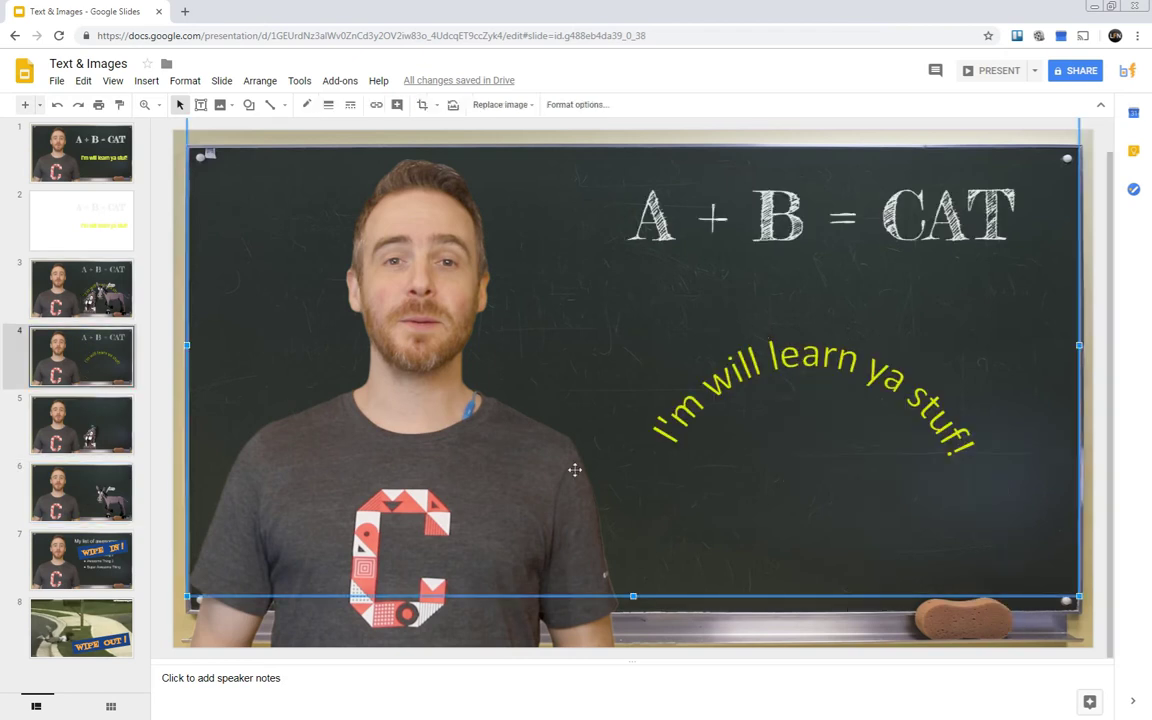
{"action": "left_click", "coordinate": [68, 428]}
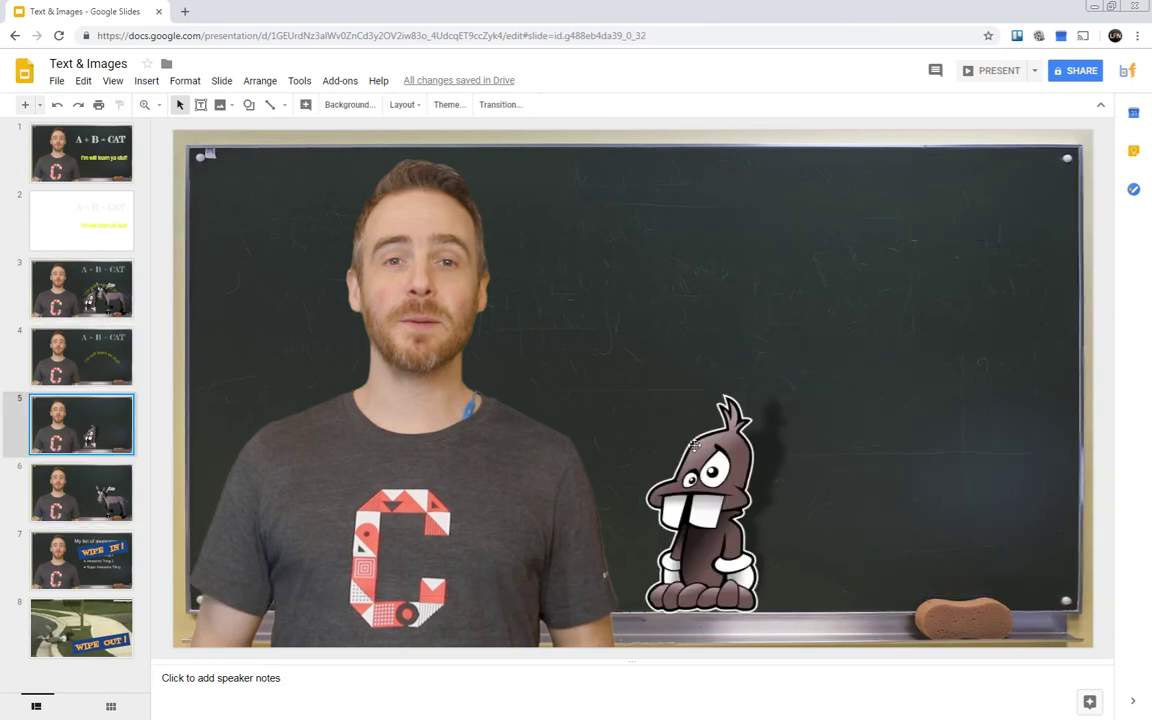
{"action": "left_click", "coordinate": [694, 445]}
{"action": "left_click", "coordinate": [80, 490]}
{"action": "left_click", "coordinate": [836, 387]}
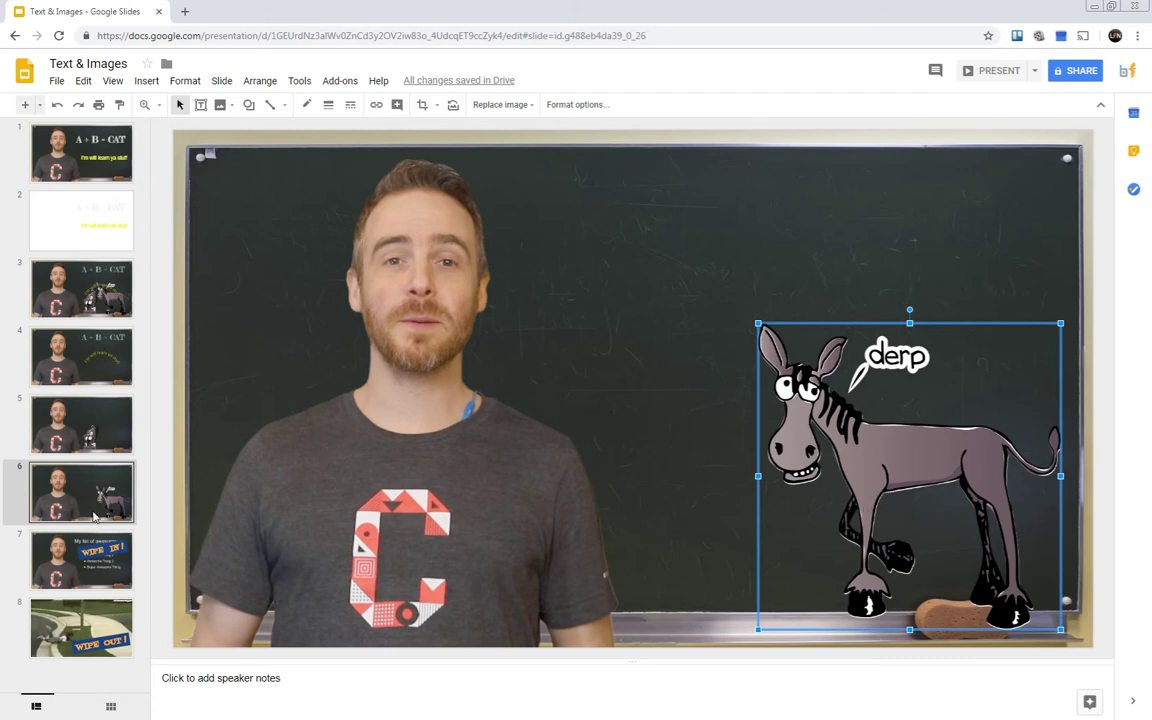
View slide 7 and select its list image and the WIPE IN! banner in turn to examine how they are built
{"action": "left_click", "coordinate": [68, 568]}
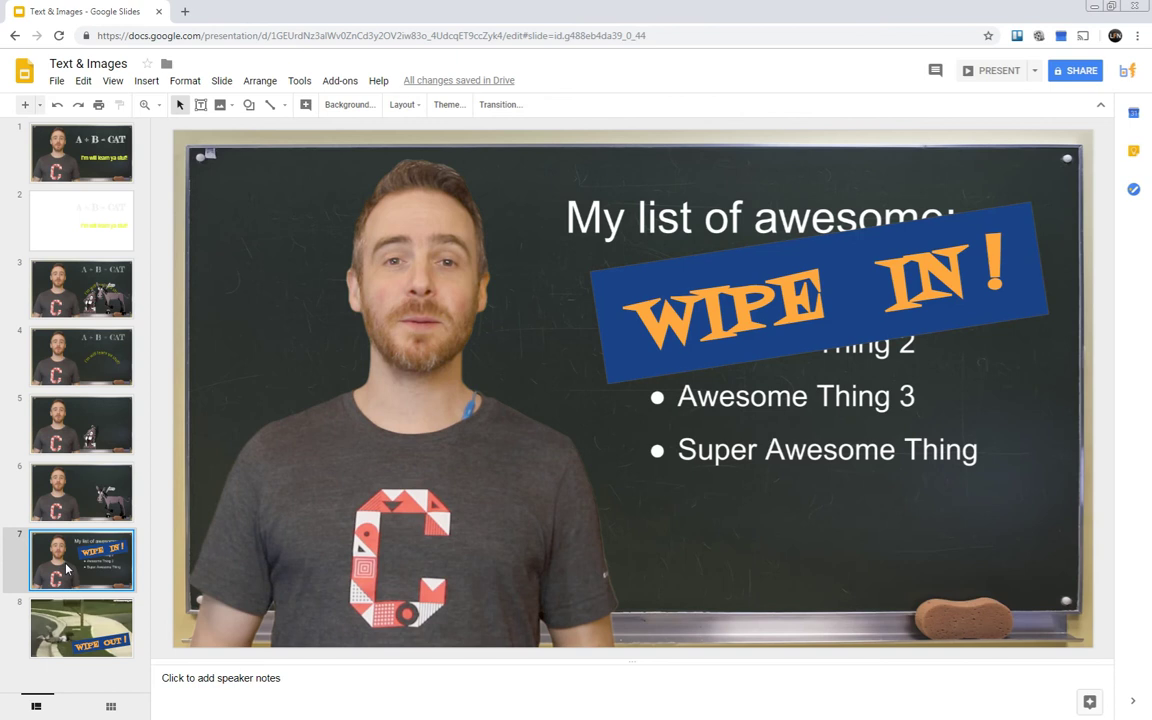
{"action": "left_click", "coordinate": [807, 192]}
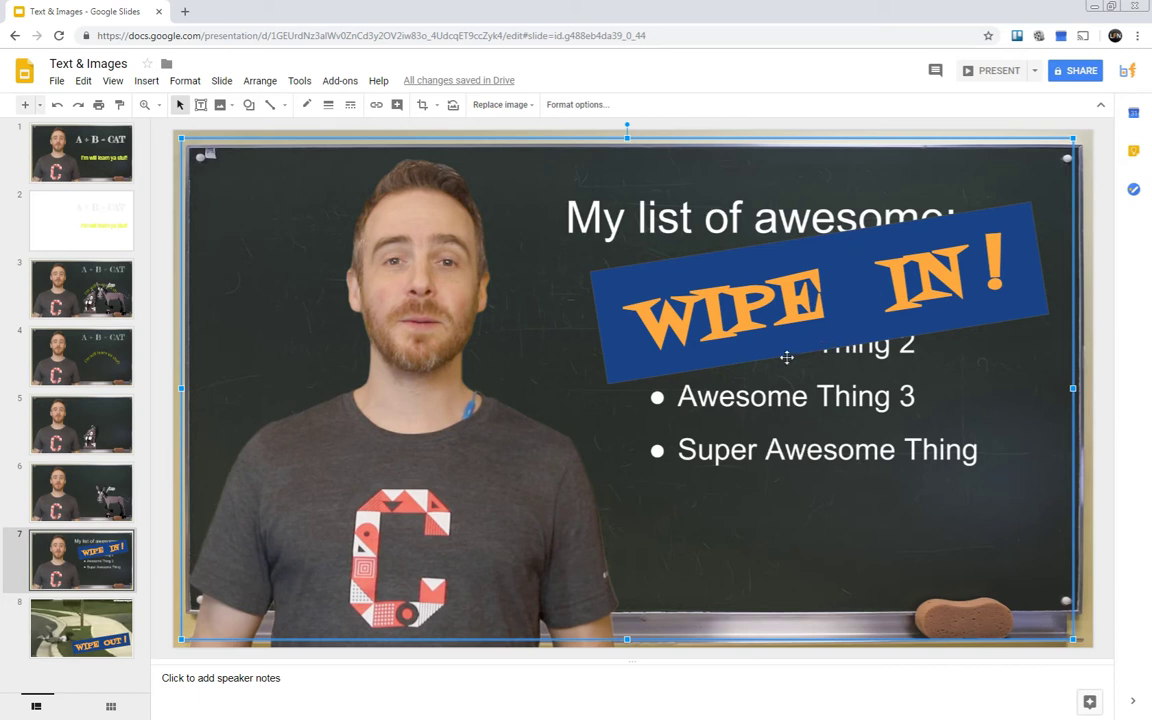
{"action": "left_click", "coordinate": [700, 258]}
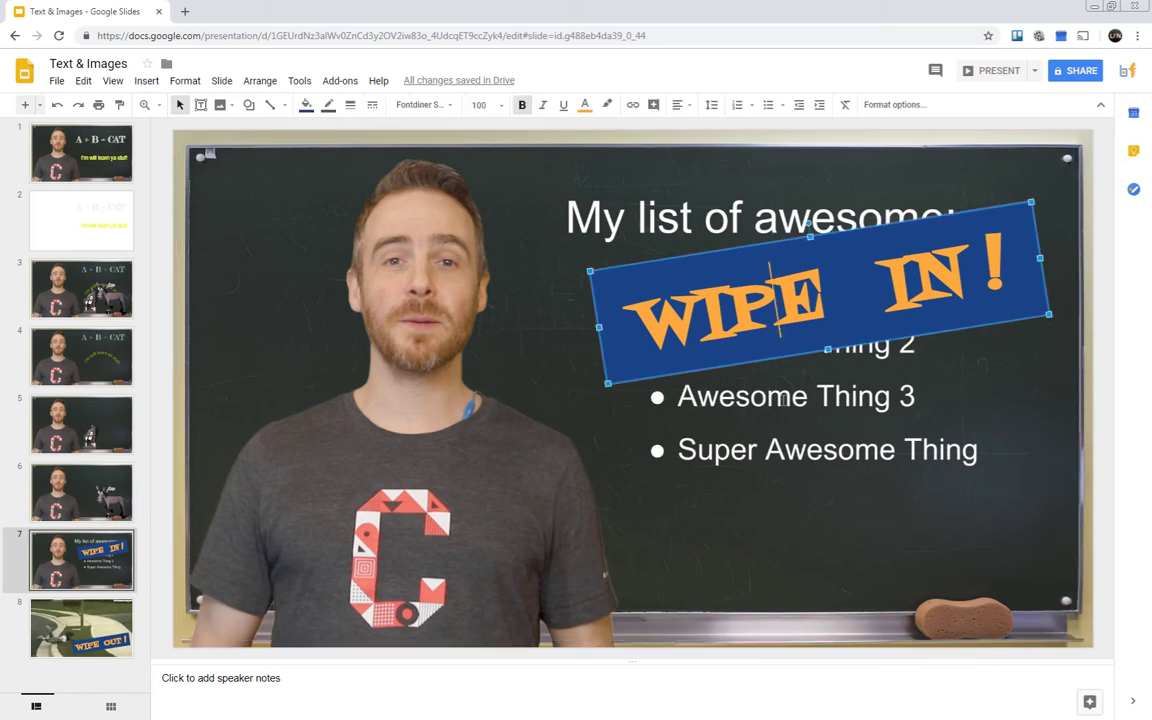
{"action": "left_click", "coordinate": [819, 410]}
Draw a rectangle about 9.2 by 2.7 in below Awesome Thing 3 on slide 7 and fill it dark blue
{"action": "left_click", "coordinate": [249, 104]}
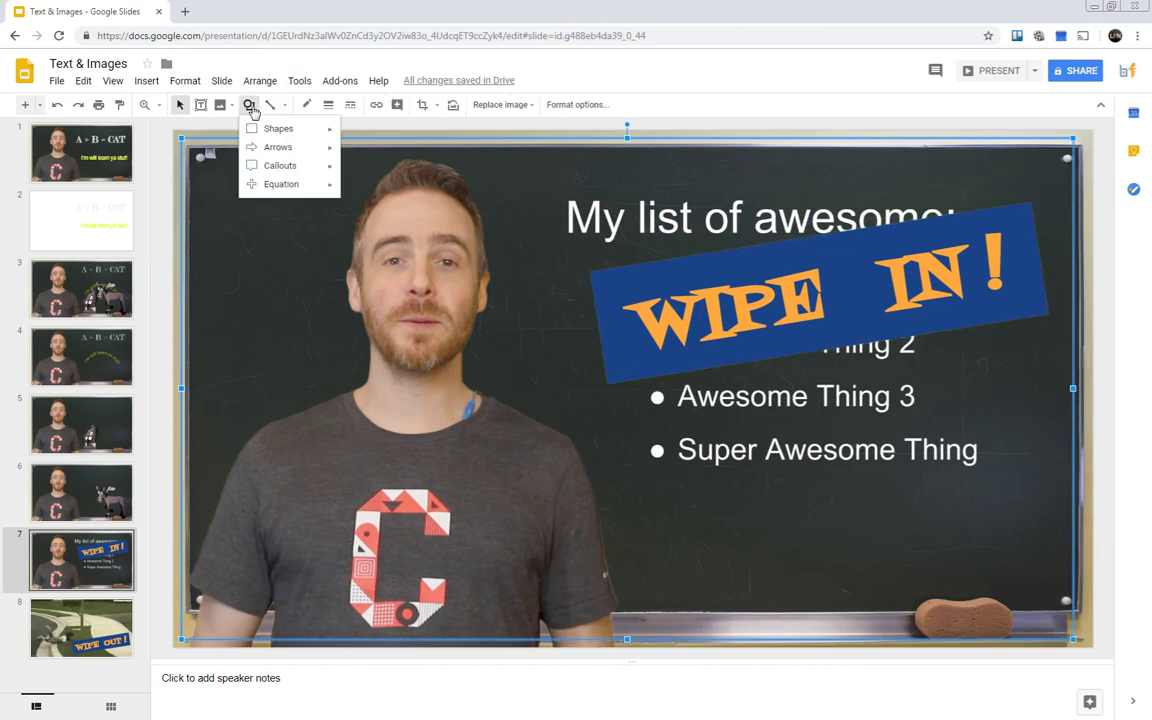
{"action": "mouse_move", "coordinate": [265, 128]}
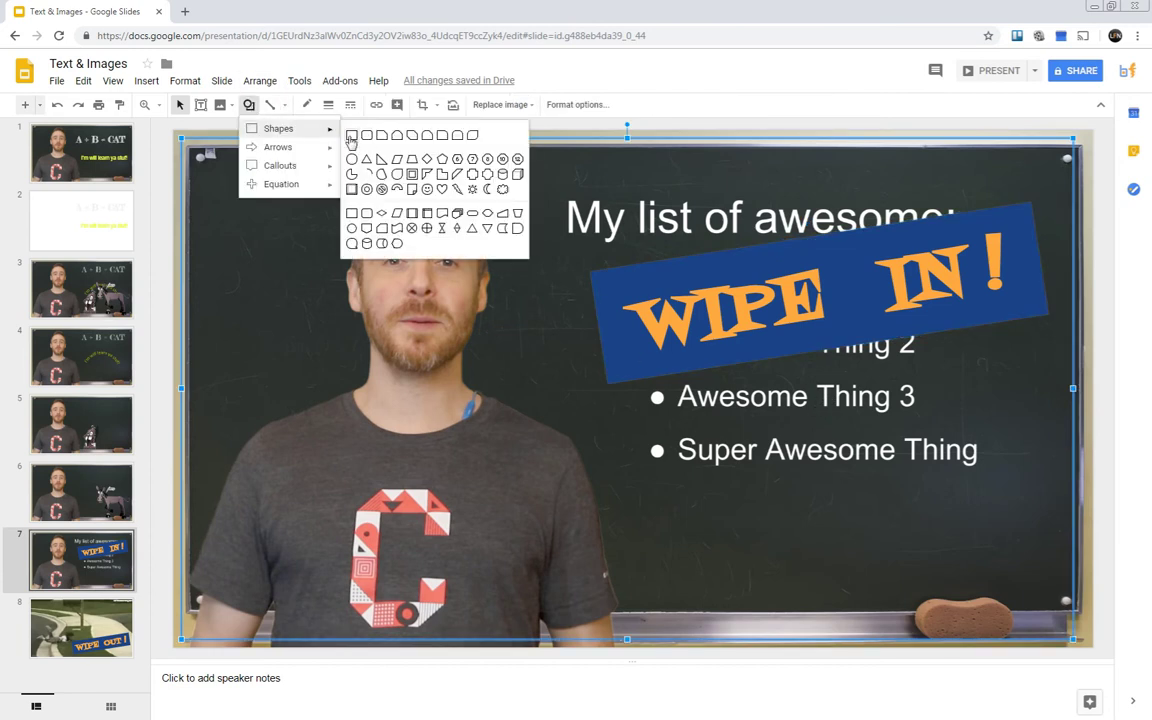
{"action": "left_click", "coordinate": [350, 132]}
{"action": "left_click_drag", "start_coordinate": [620, 420], "coordinate": [1043, 545]}
{"action": "left_click", "coordinate": [307, 104]}
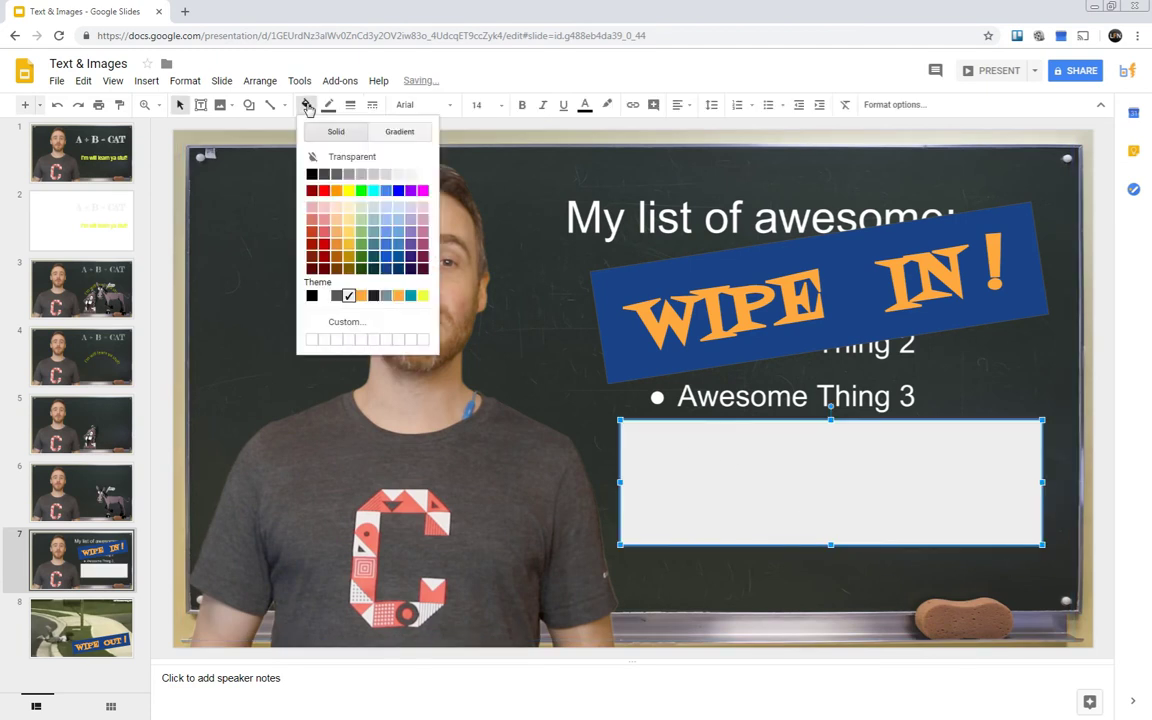
{"action": "left_click", "coordinate": [386, 268]}
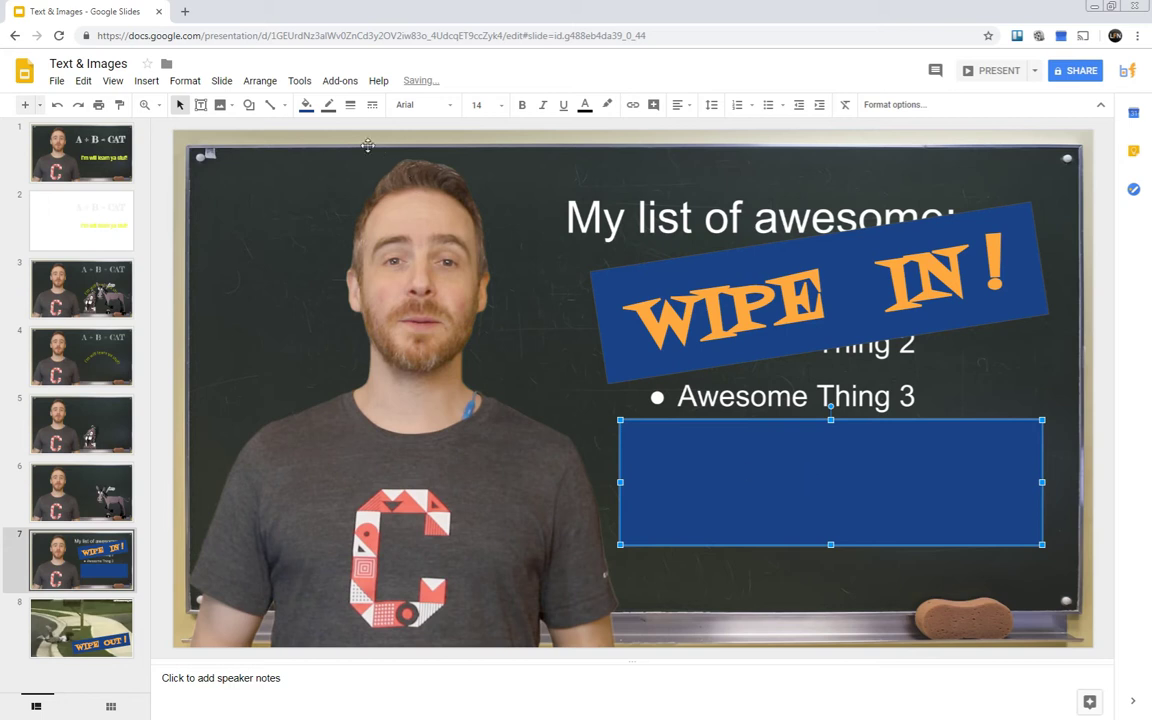
Set the blue rectangle's text color to orange and its font size to 110
{"action": "left_click", "coordinate": [586, 105]}
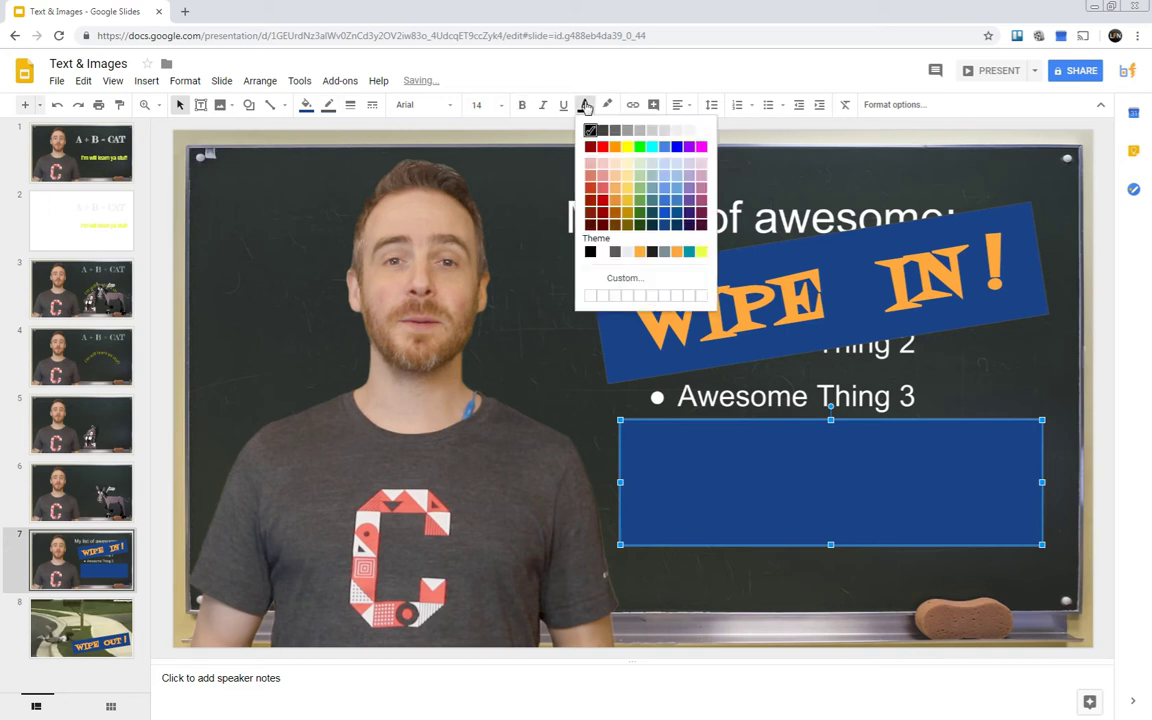
{"action": "left_click", "coordinate": [641, 253]}
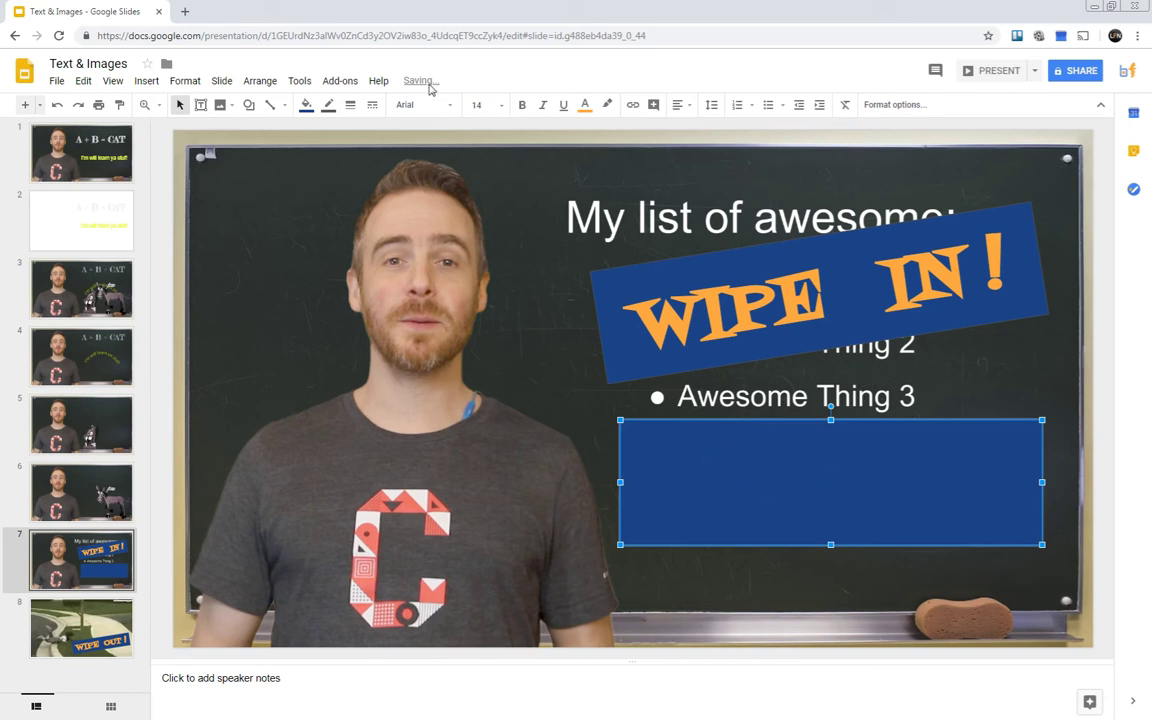
{"action": "left_click", "coordinate": [484, 105]}
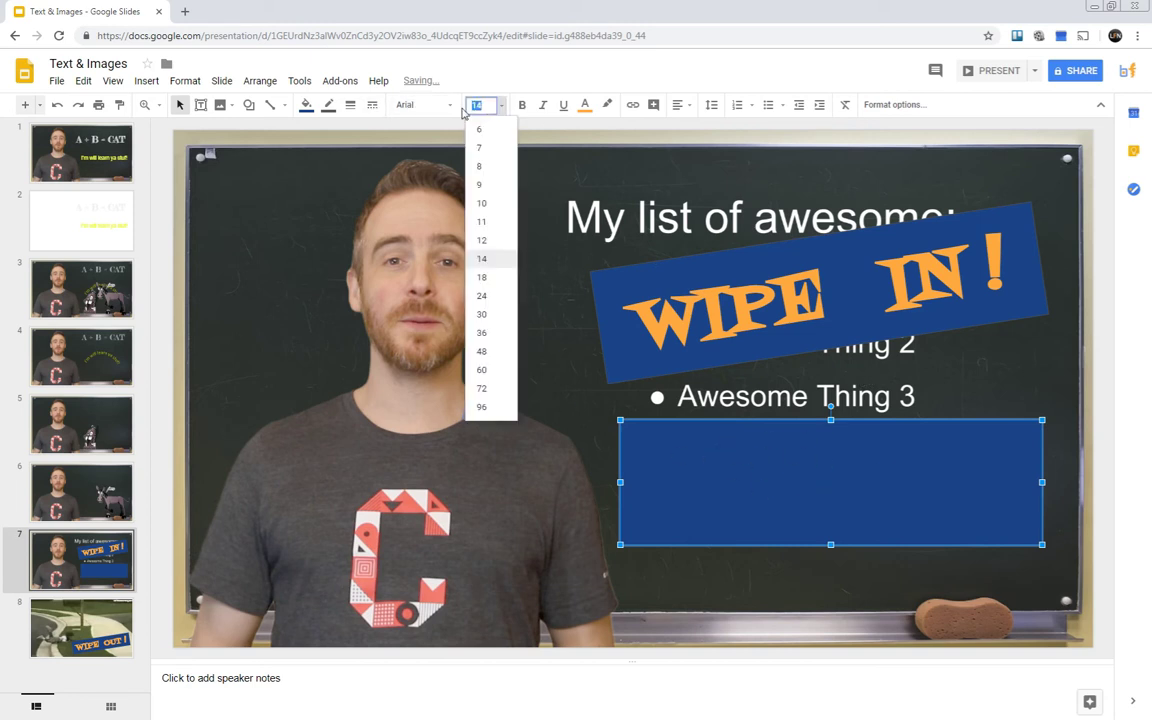
{"action": "type", "text": "10"}
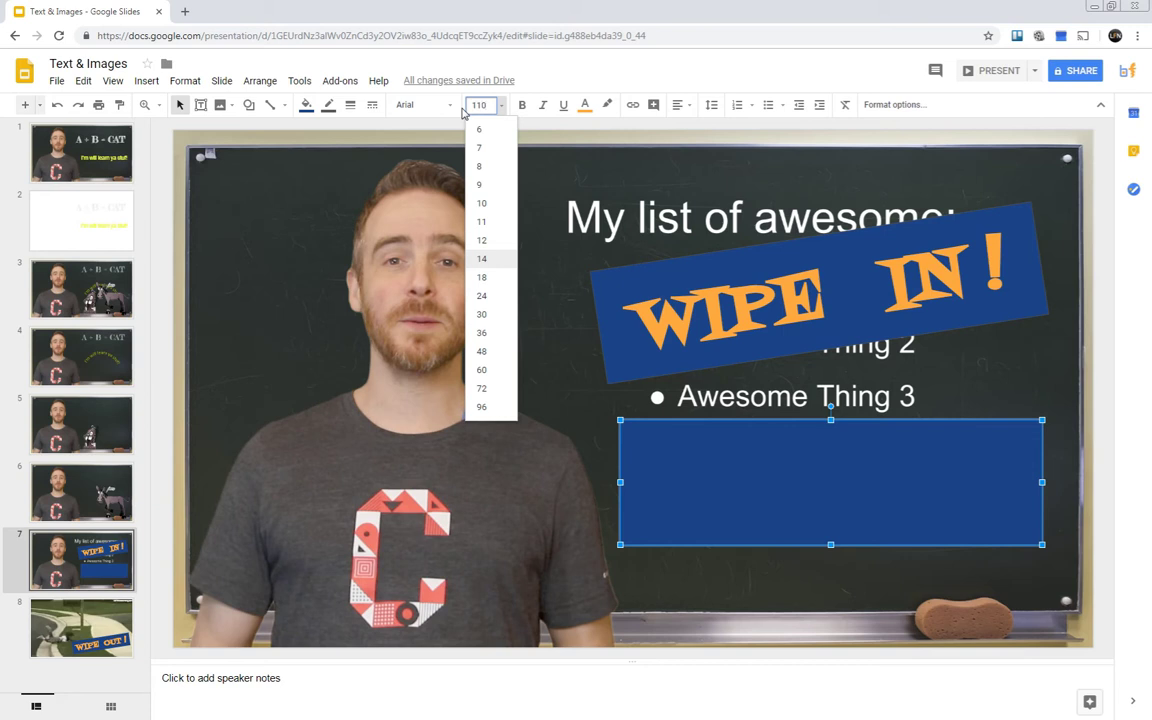
{"action": "type", "text": "10"}
{"action": "key", "text": "Return"}
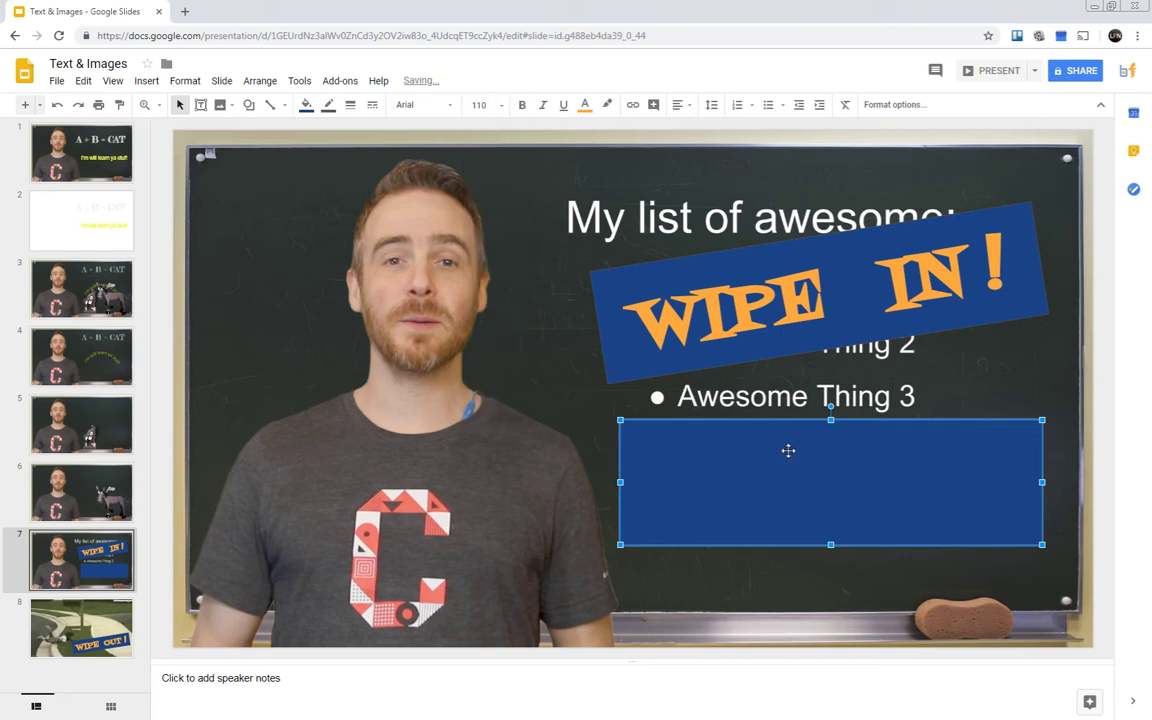
Center the text in the blue rectangle and enter "WIPE IN !"
{"action": "left_click", "coordinate": [681, 106]}
{"action": "left_click", "coordinate": [700, 127]}
{"action": "left_click", "coordinate": [685, 114]}
{"action": "left_click", "coordinate": [700, 124]}
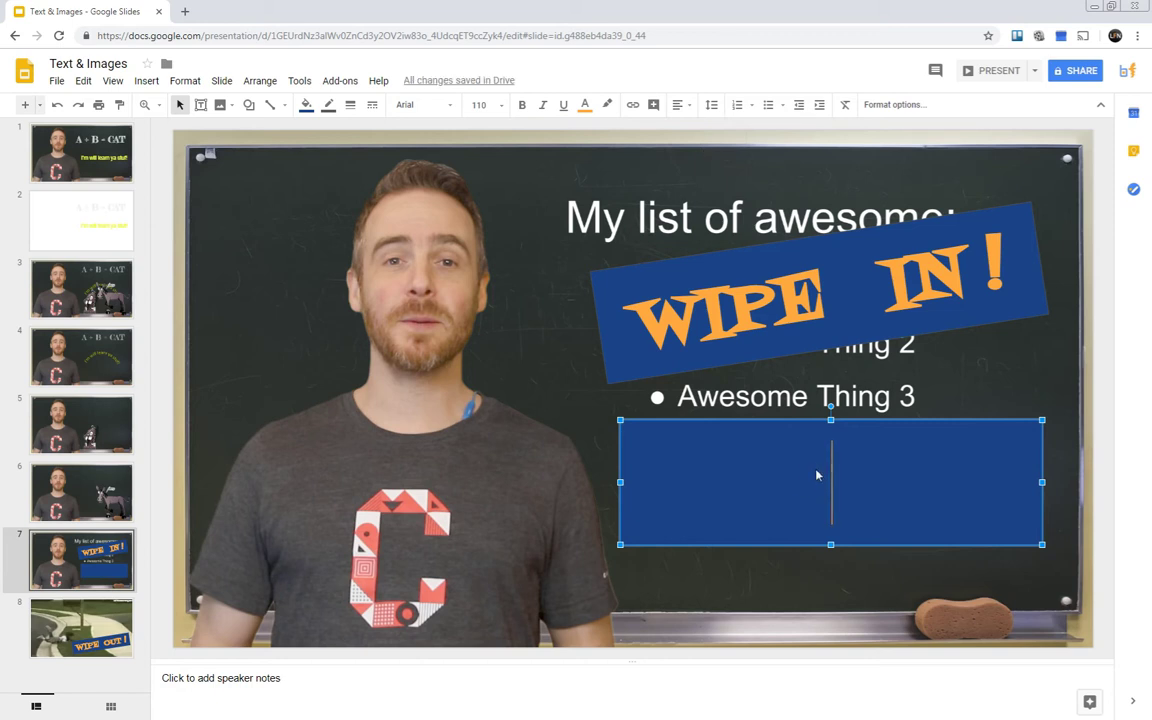
{"action": "type", "text": "WI"}
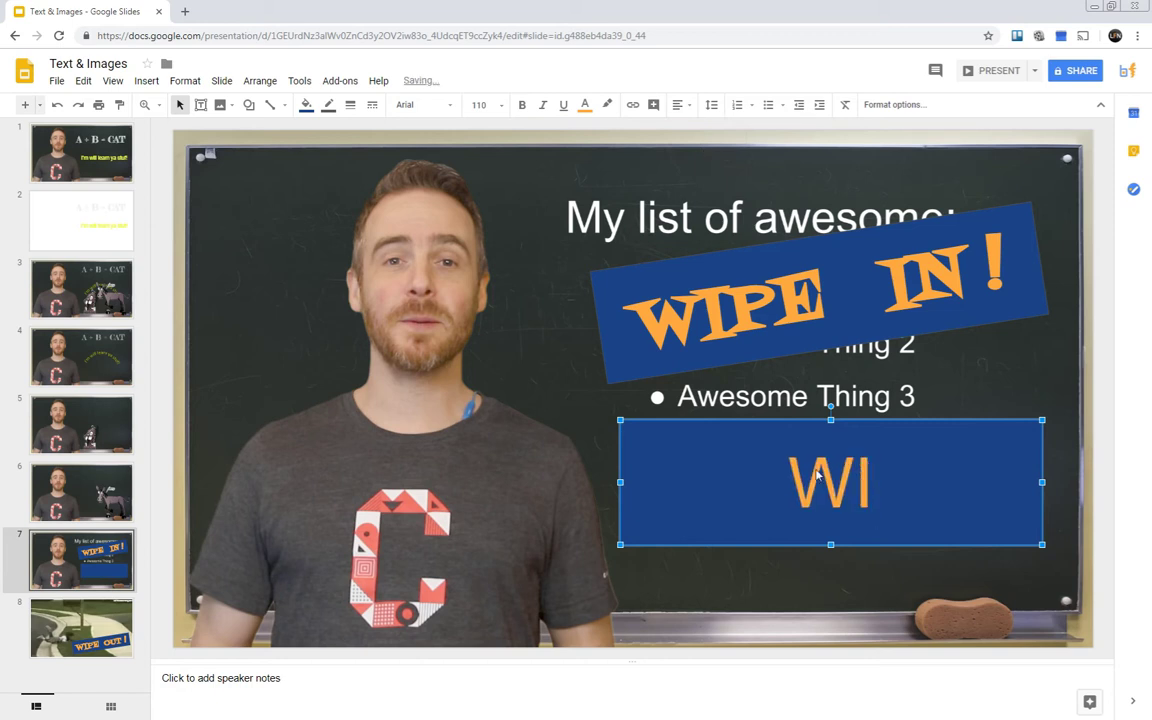
{"action": "type", "text": "PT"}
{"action": "key", "text": "BackSpace"}
{"action": "type", "text": "E  "}
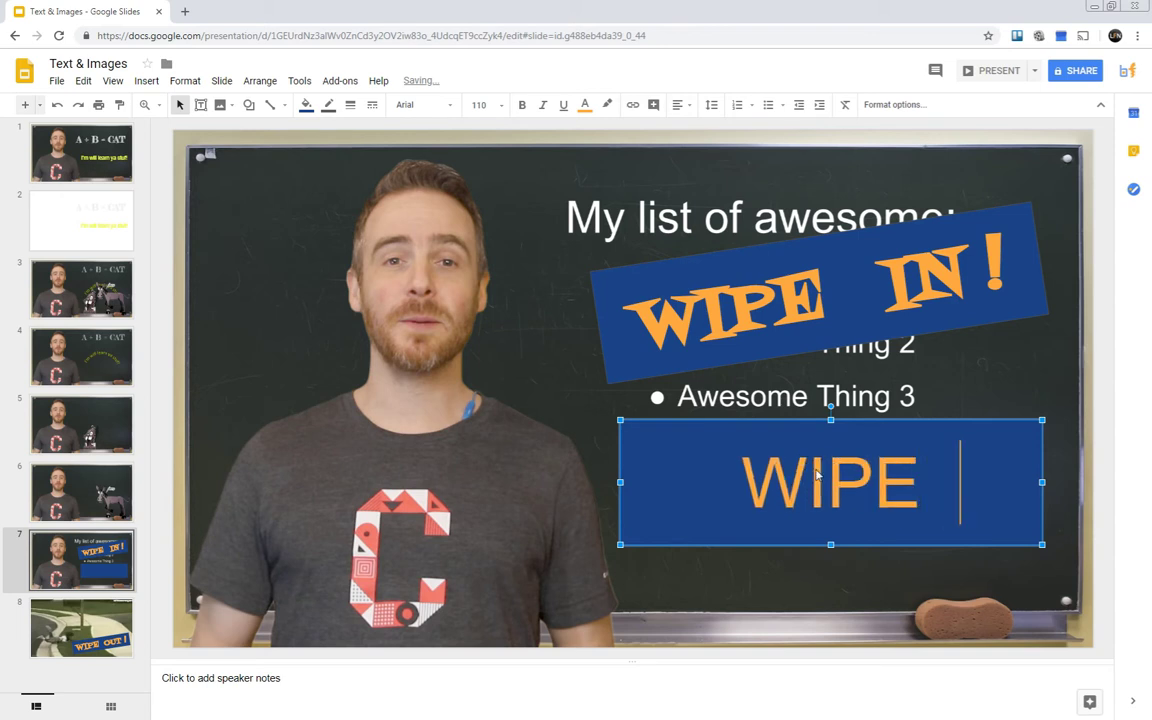
{"action": "type", "text": "IN "}
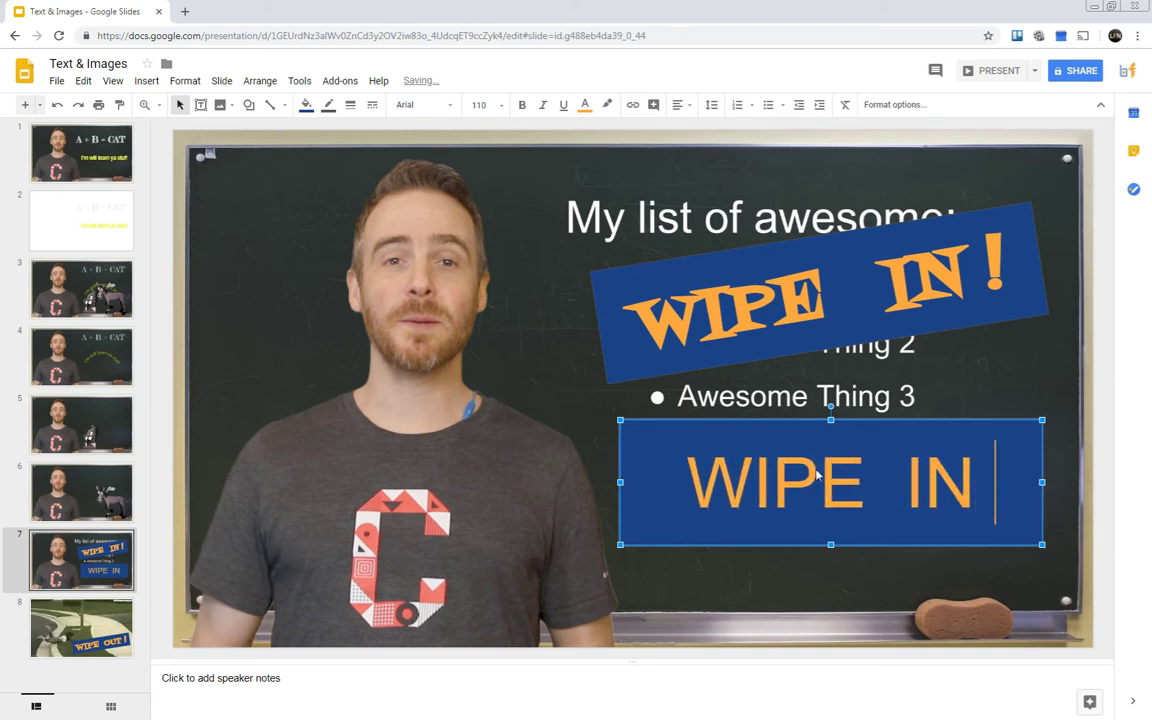
{"action": "type", "text": "!"}
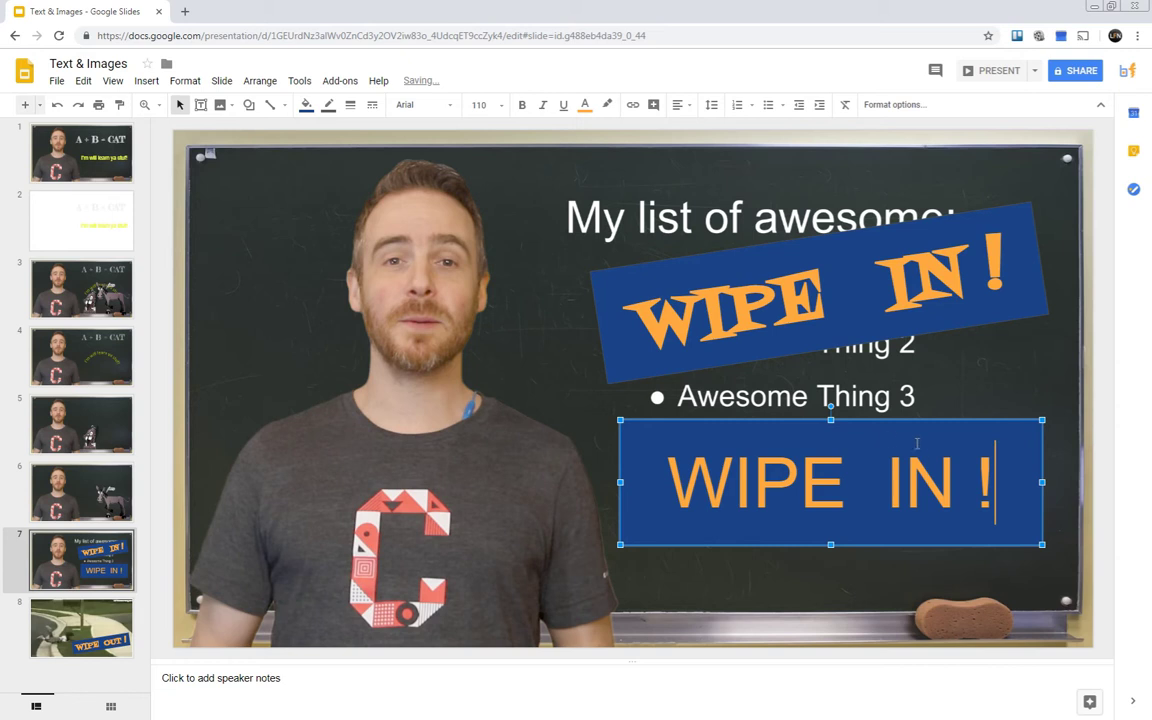
Change the font of all the text in the new banner to Fontdiner Swanky
{"action": "key", "text": "ctrl+a"}
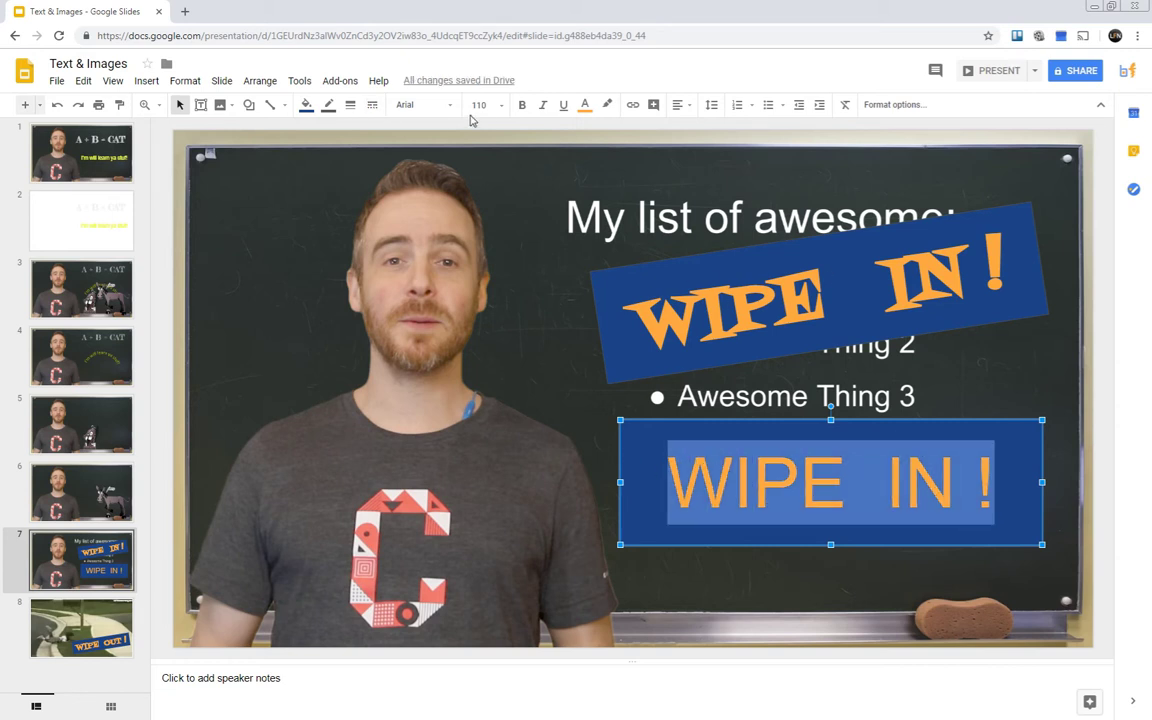
{"action": "left_click", "coordinate": [424, 105]}
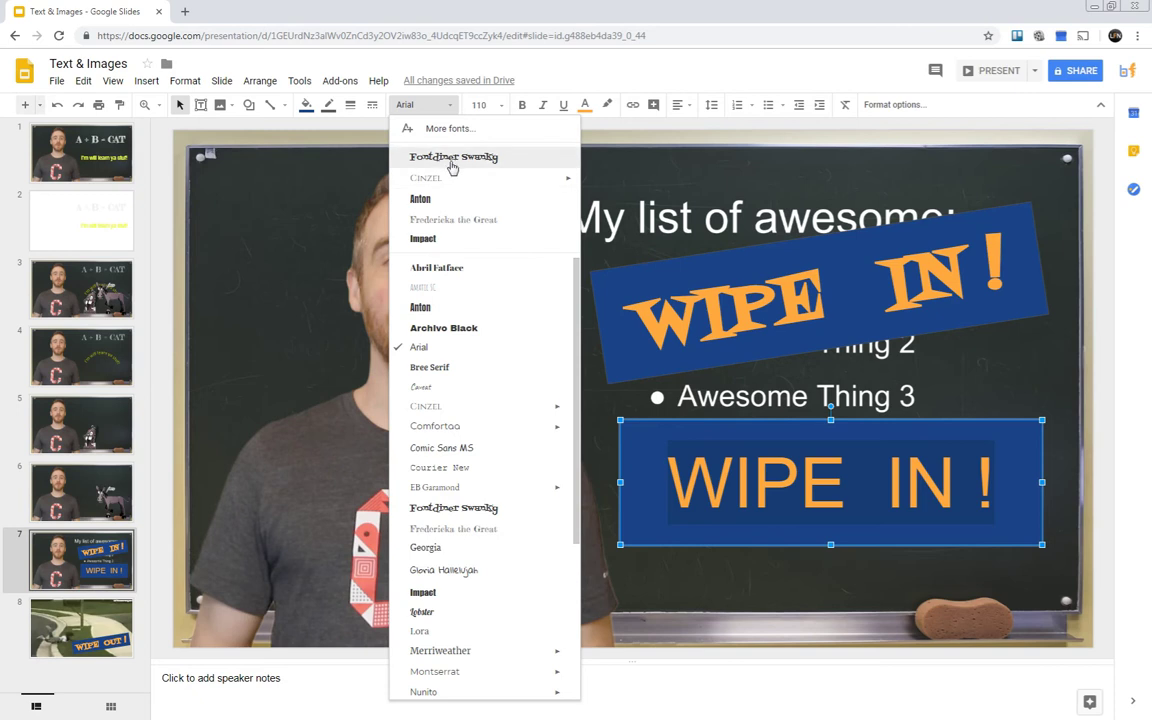
{"action": "left_click", "coordinate": [453, 158]}
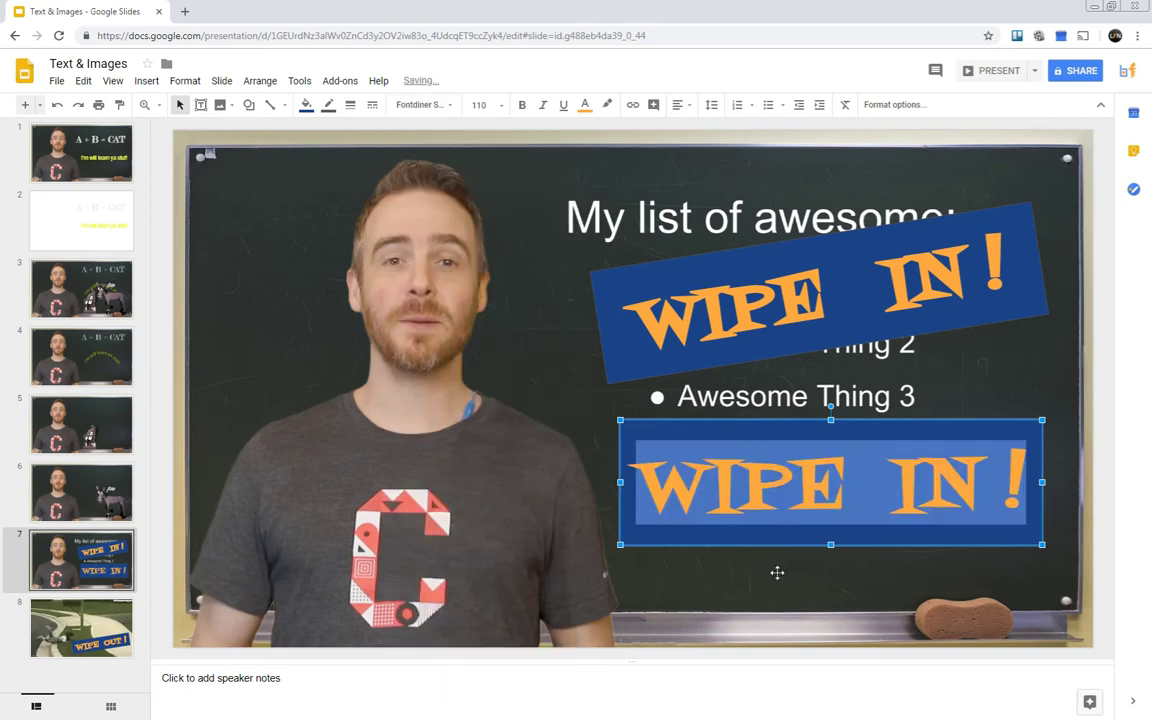
Rotate the new WIPE IN ! banner slightly counterclockwise to about 349.8° to match the slant of the one above
{"action": "left_click", "coordinate": [777, 572]}
{"action": "left_click", "coordinate": [811, 421]}
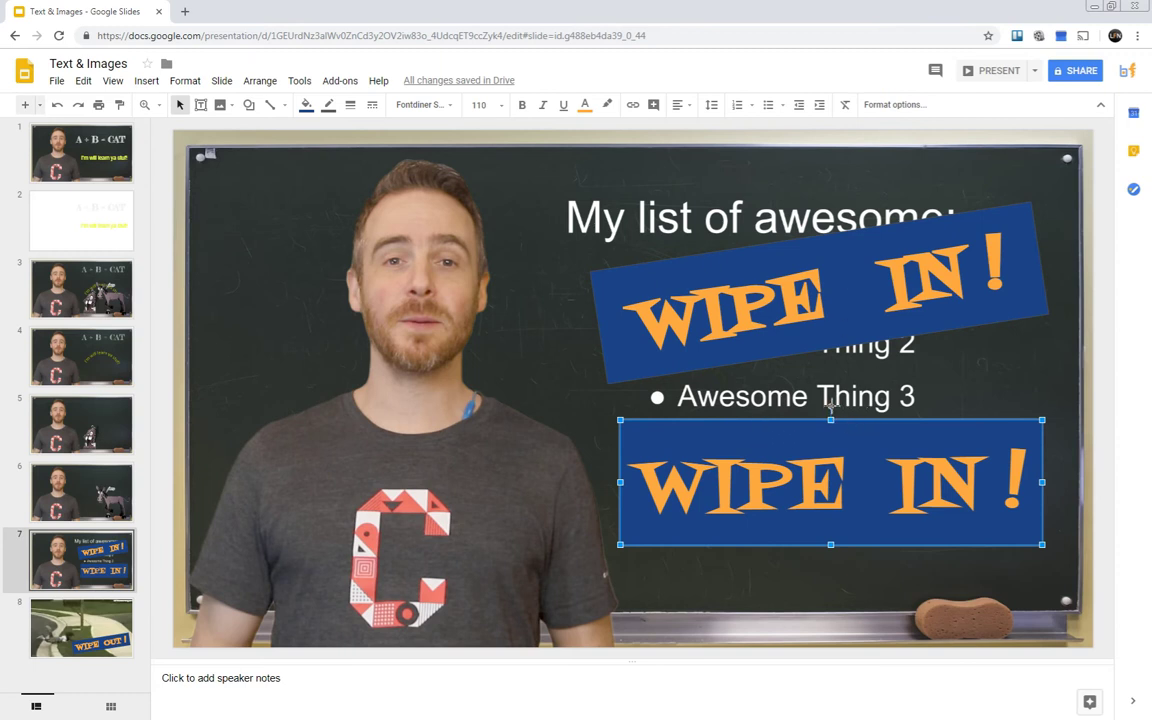
{"action": "mouse_move", "coordinate": [830, 405]}
{"action": "left_mouse_down"}
{"action": "mouse_move", "coordinate": [888, 405]}
{"action": "mouse_move", "coordinate": [760, 399]}
{"action": "mouse_move", "coordinate": [823, 393]}
{"action": "mouse_move", "coordinate": [805, 405]}
{"action": "mouse_move", "coordinate": [816, 404]}
{"action": "left_mouse_up"}
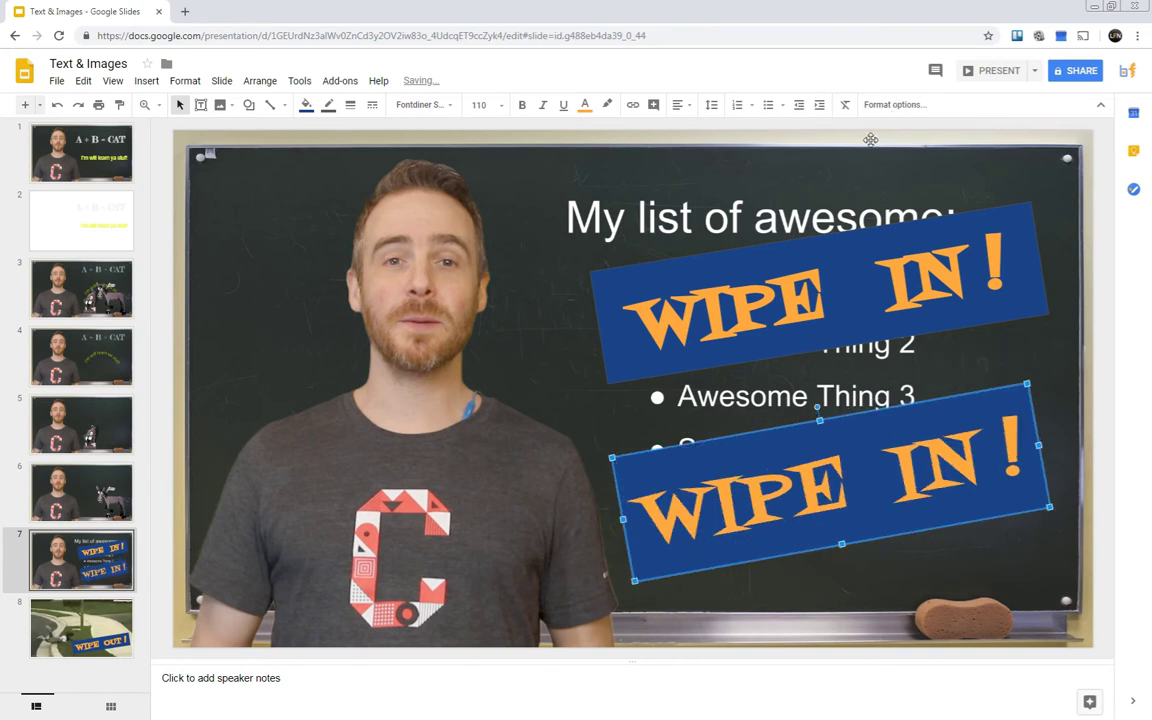
Show the new banner's size and position settings and adjust its rotation angle to 348.8°
{"action": "left_click", "coordinate": [884, 105]}
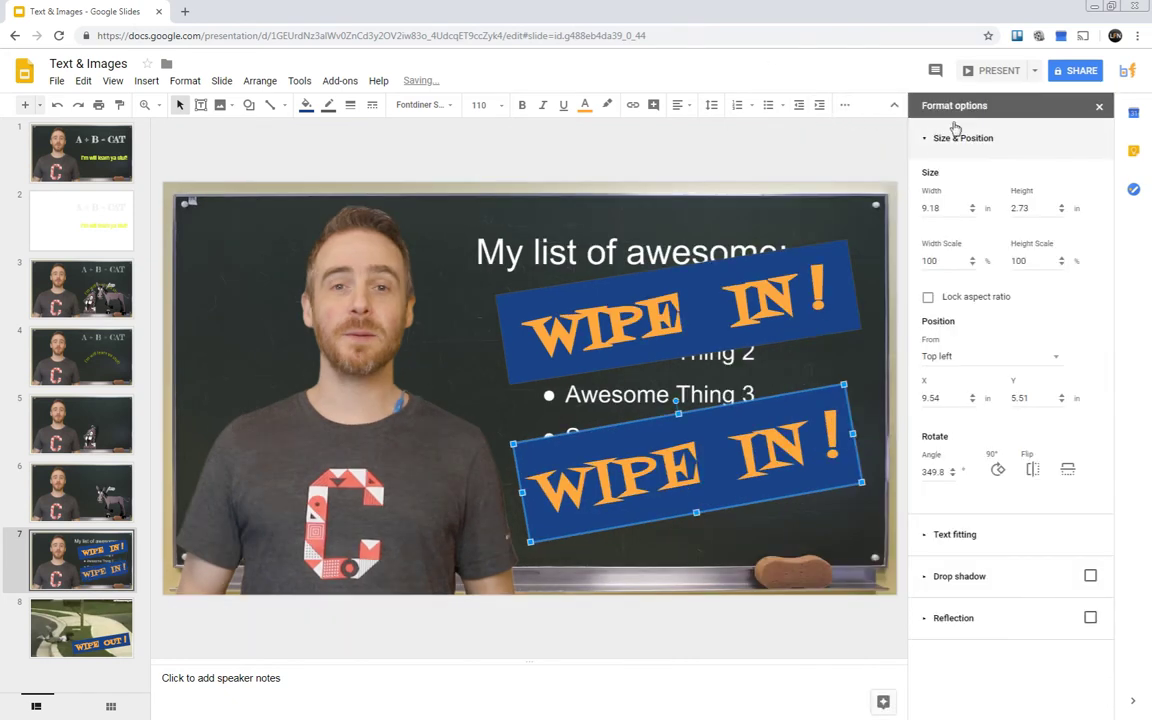
{"action": "left_click", "coordinate": [926, 140]}
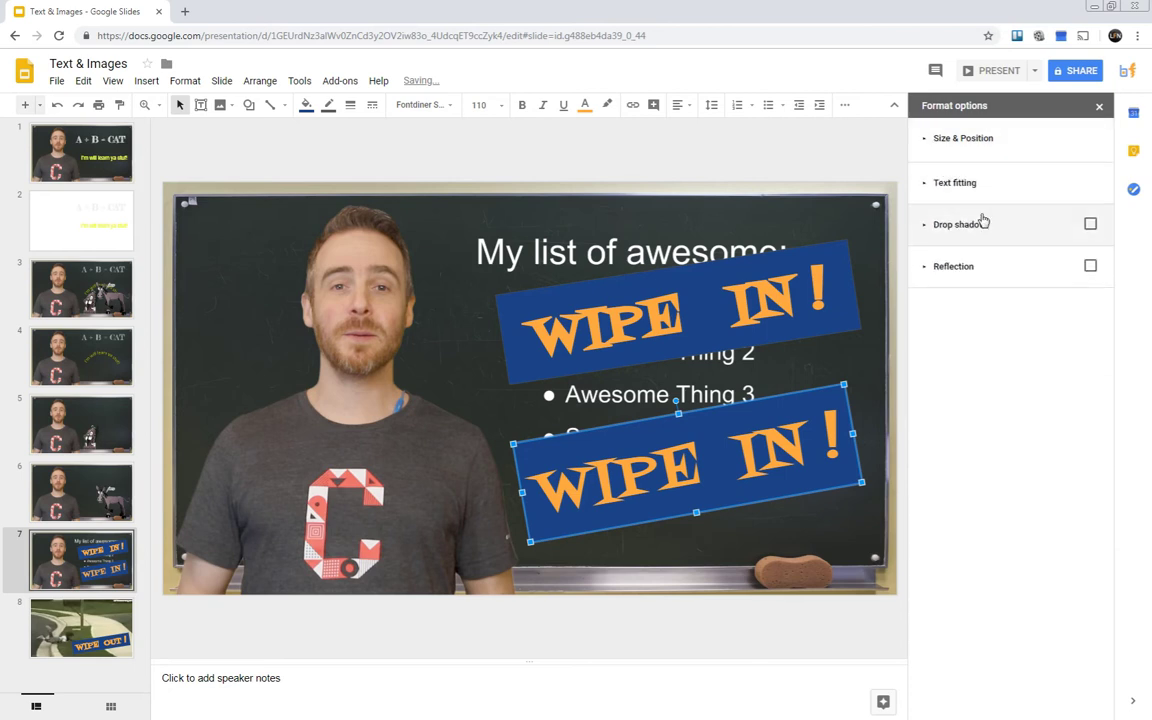
{"action": "left_click", "coordinate": [927, 141]}
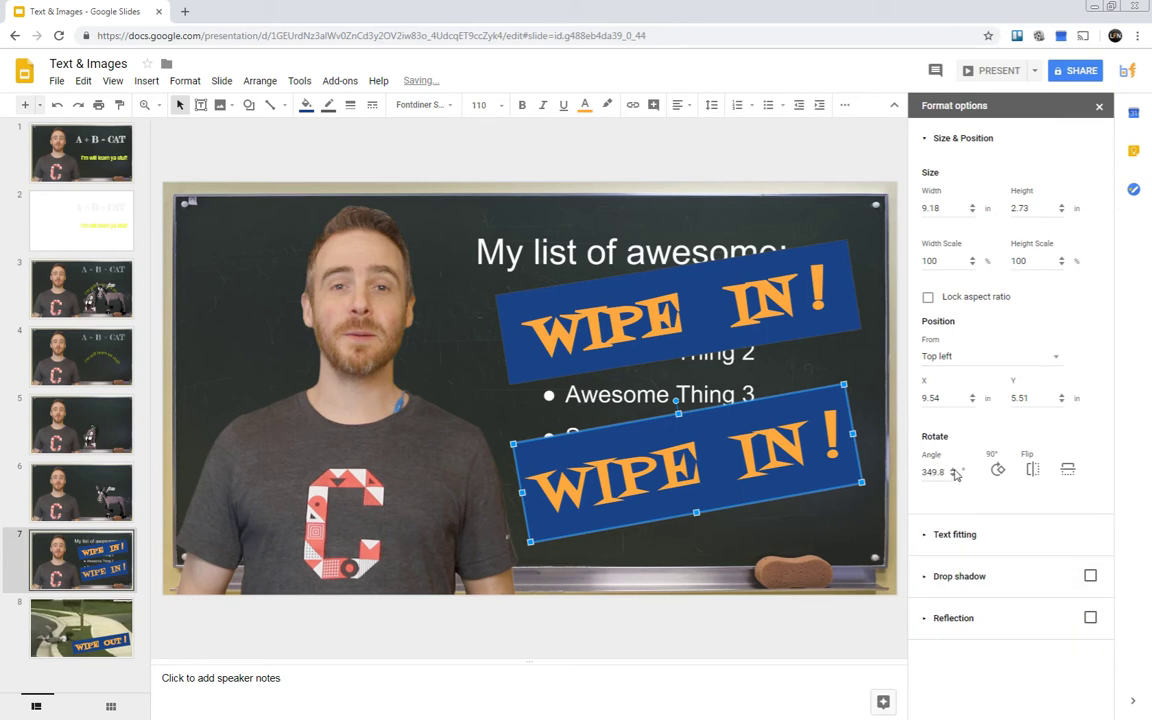
{"action": "left_click", "coordinate": [953, 469]}
{"action": "left_click", "coordinate": [953, 469]}
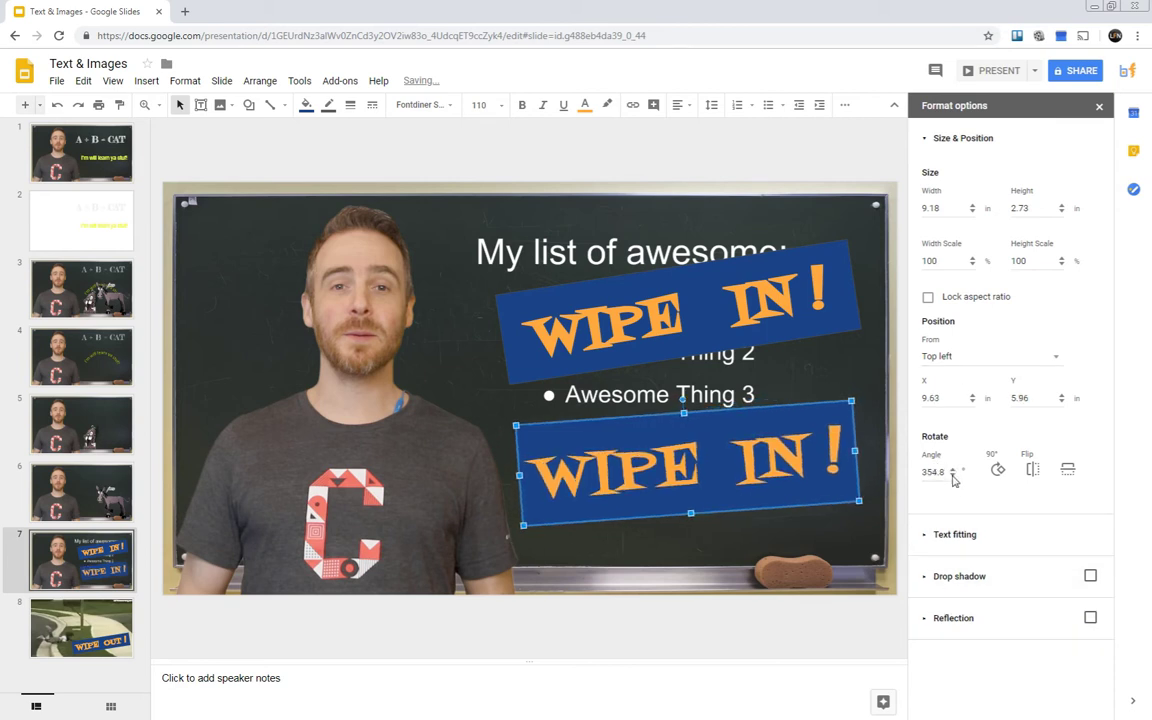
{"action": "left_click", "coordinate": [953, 476]}
{"action": "left_click", "coordinate": [953, 476]}
{"action": "left_click", "coordinate": [953, 476]}
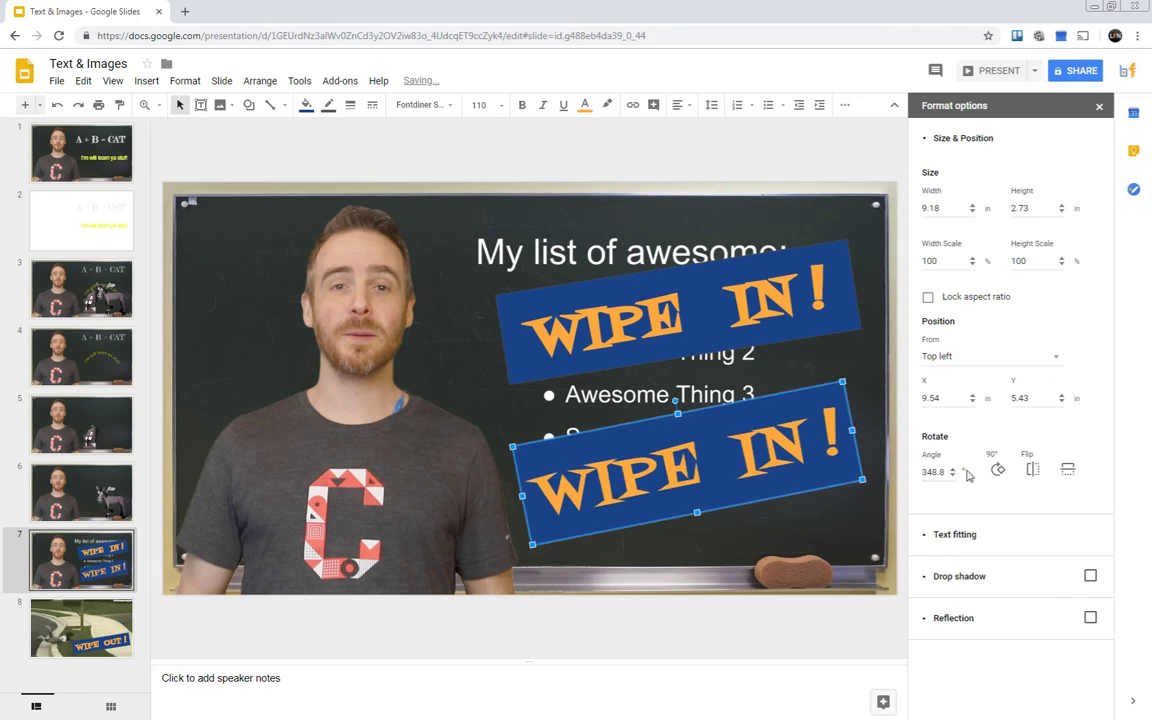
Try turning the new banner through a full circle in 90° rotations
{"action": "left_click", "coordinate": [997, 470]}
{"action": "left_click", "coordinate": [997, 470]}
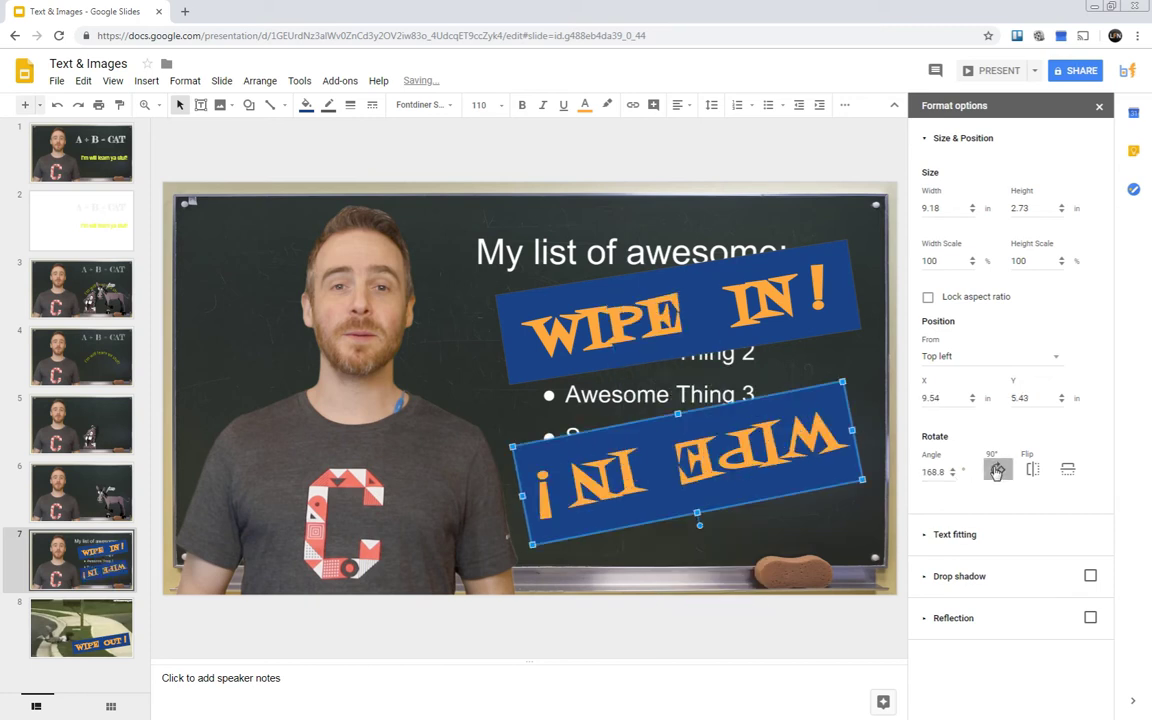
{"action": "left_click", "coordinate": [997, 470]}
{"action": "left_click", "coordinate": [997, 470]}
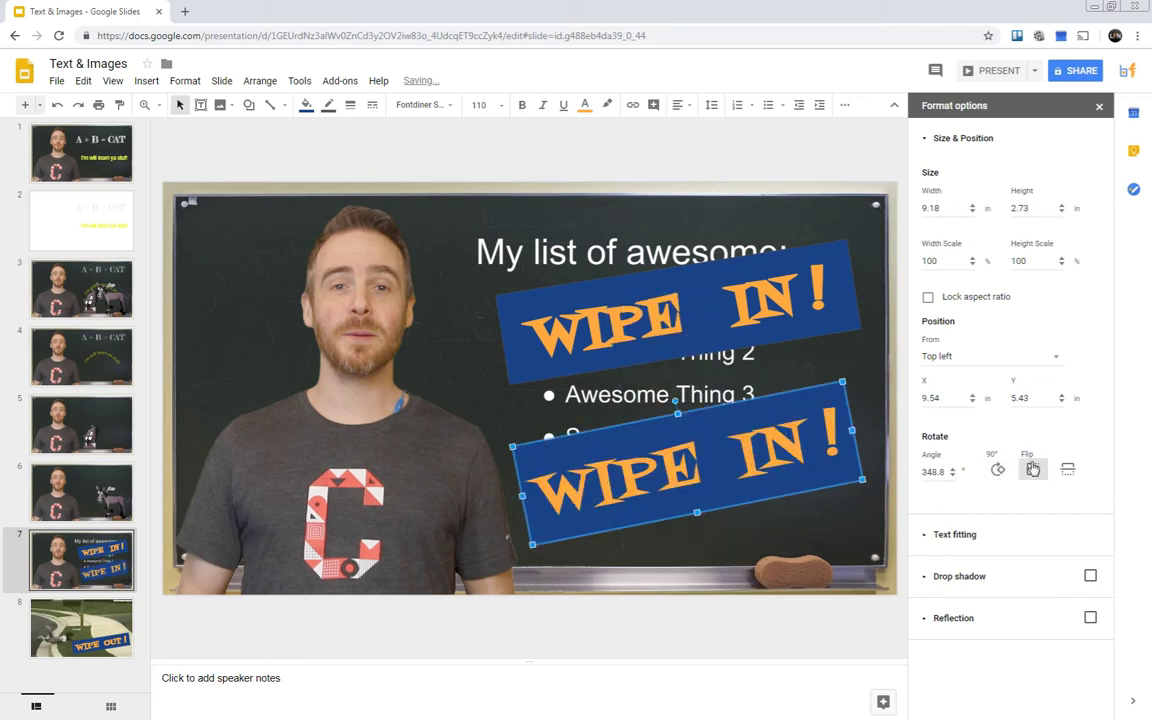
Flip the new banner horizontally and back again, and flip it vertically
{"action": "left_click", "coordinate": [1033, 469]}
{"action": "left_click", "coordinate": [1033, 470]}
{"action": "left_click", "coordinate": [1067, 470]}
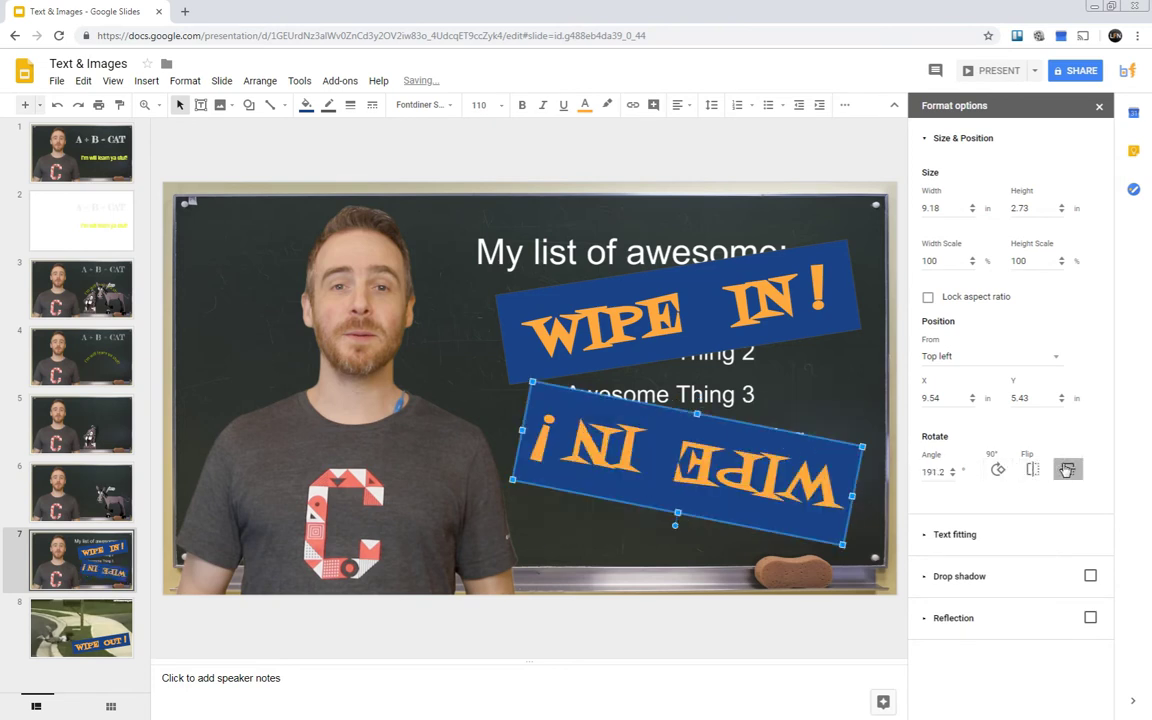
Flip the new WIPE IN ! banner vertically back upright and delete it from slide 7
{"action": "left_click", "coordinate": [1067, 470]}
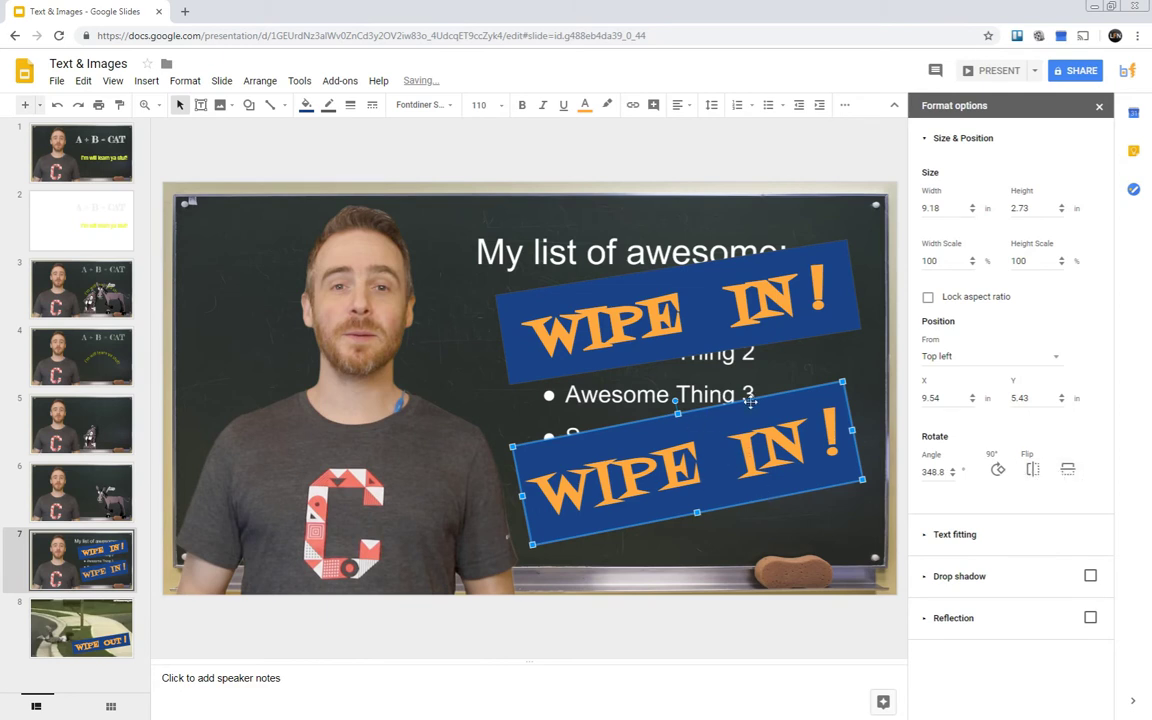
{"action": "key", "text": "Delete"}
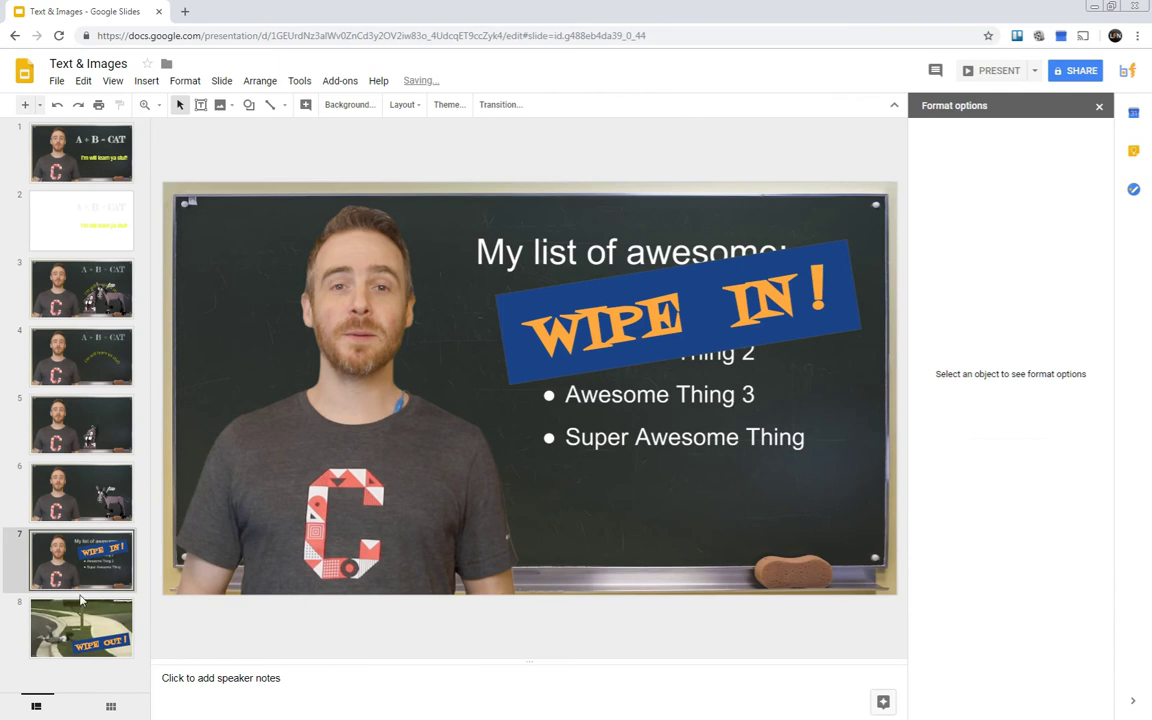
Examine slide 8's "via Threadbombing.com" credit text and its WIPE OUT ! banner
{"action": "left_click", "coordinate": [78, 615]}
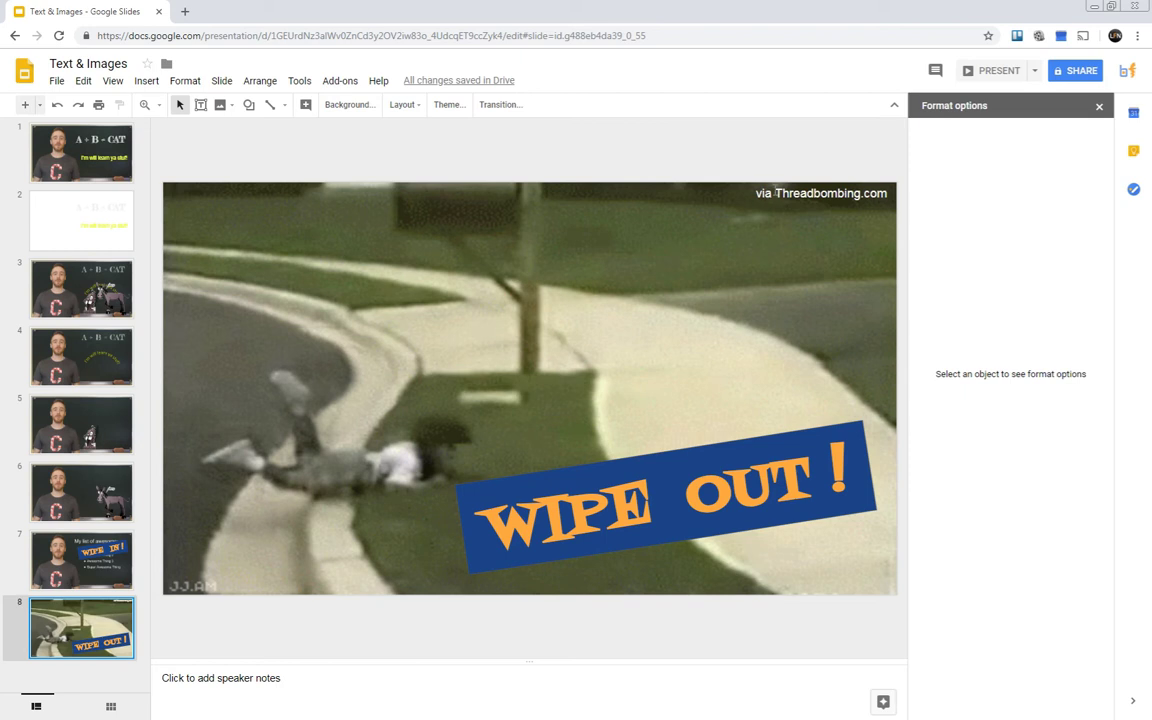
{"action": "left_click", "coordinate": [748, 193]}
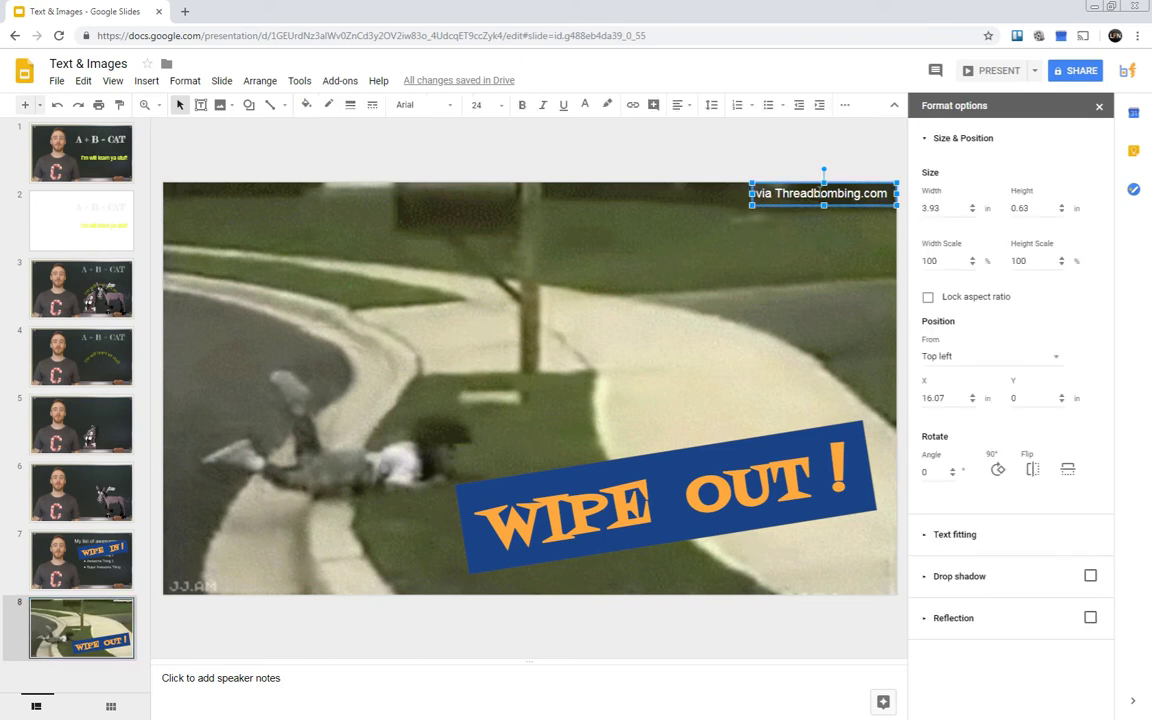
{"action": "left_click_drag", "start_coordinate": [776, 193], "coordinate": [898, 193]}
{"action": "left_click", "coordinate": [808, 193]}
{"action": "key", "text": "ctrl+a"}
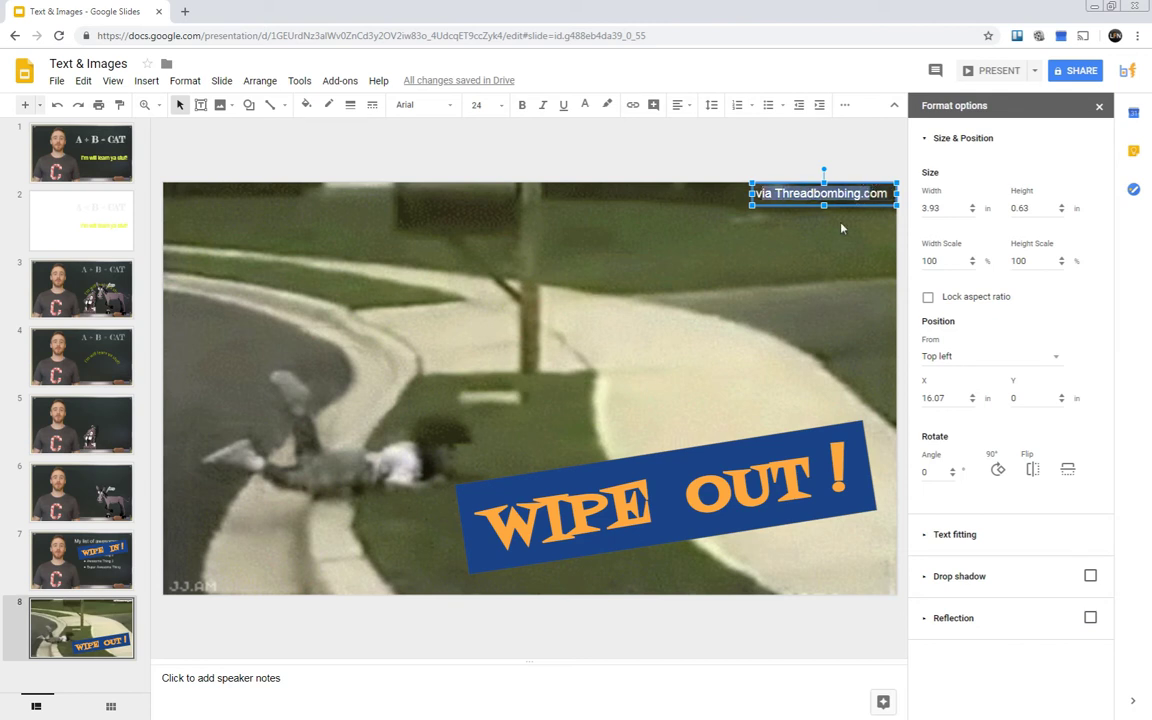
{"action": "key", "text": "Escape"}
{"action": "key", "text": "Escape"}
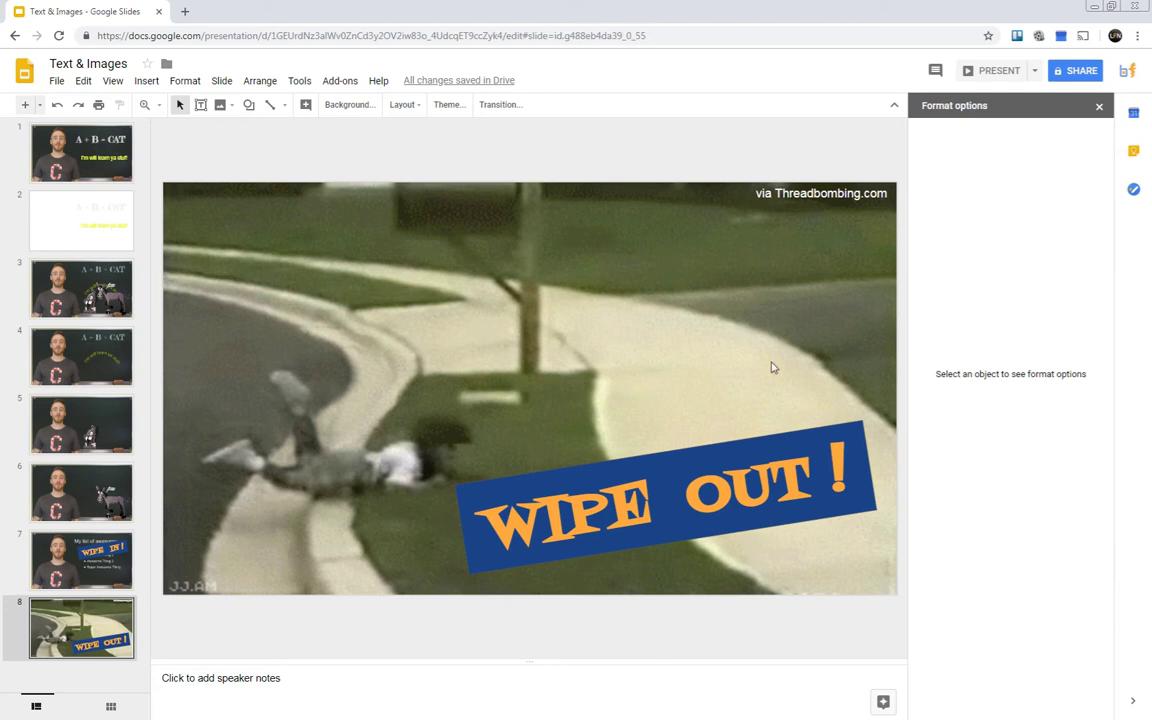
{"action": "left_click_drag", "start_coordinate": [612, 456], "coordinate": [564, 407]}
{"action": "key", "text": "ctrl+z"}
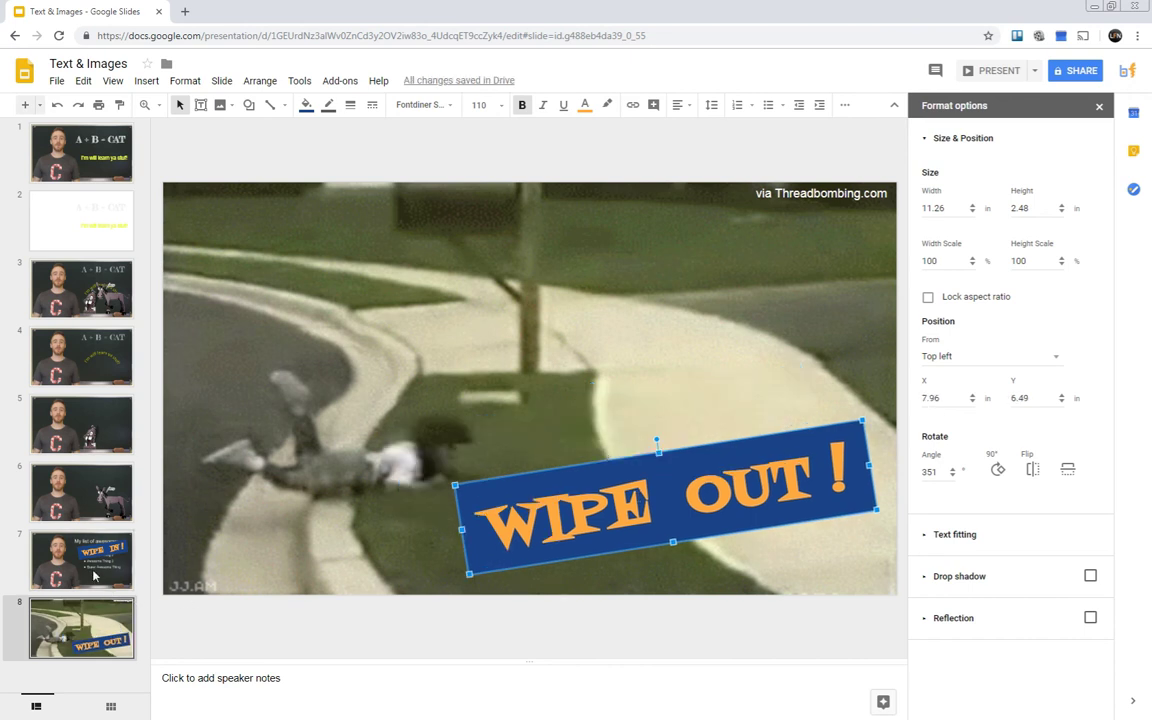
Set the background of slides 4 through 8 to transparent
{"action": "left_click", "coordinate": [82, 340]}
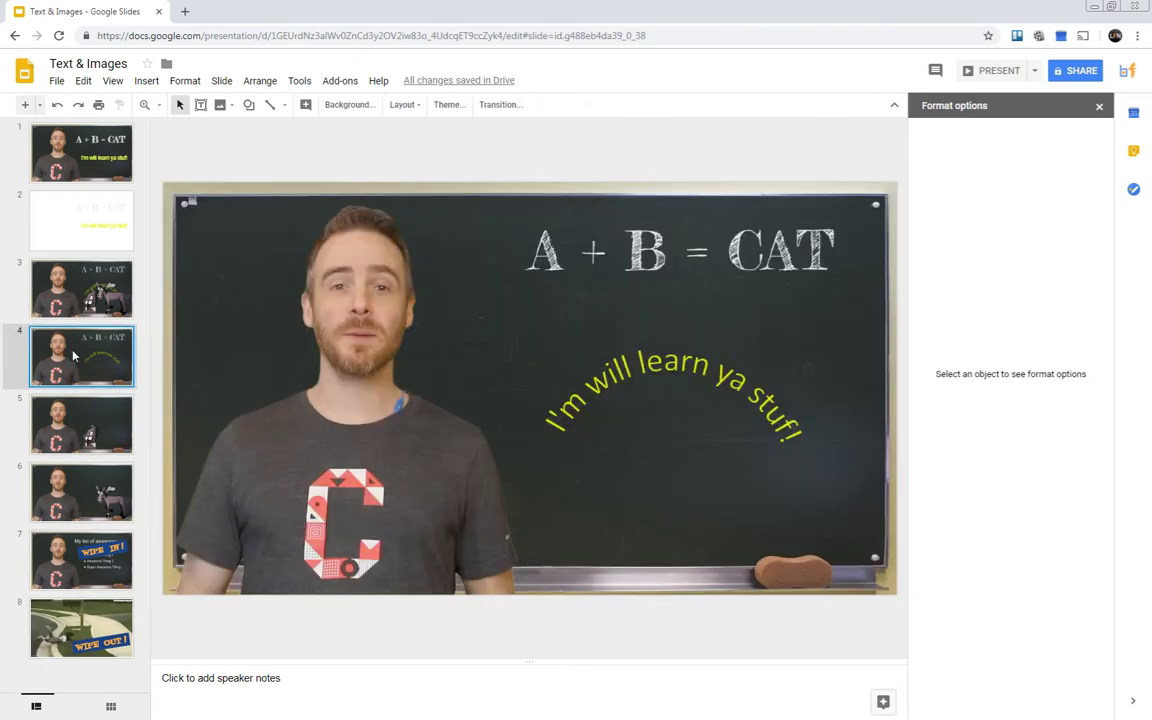
{"action": "left_click", "coordinate": [85, 615], "text": "shift"}
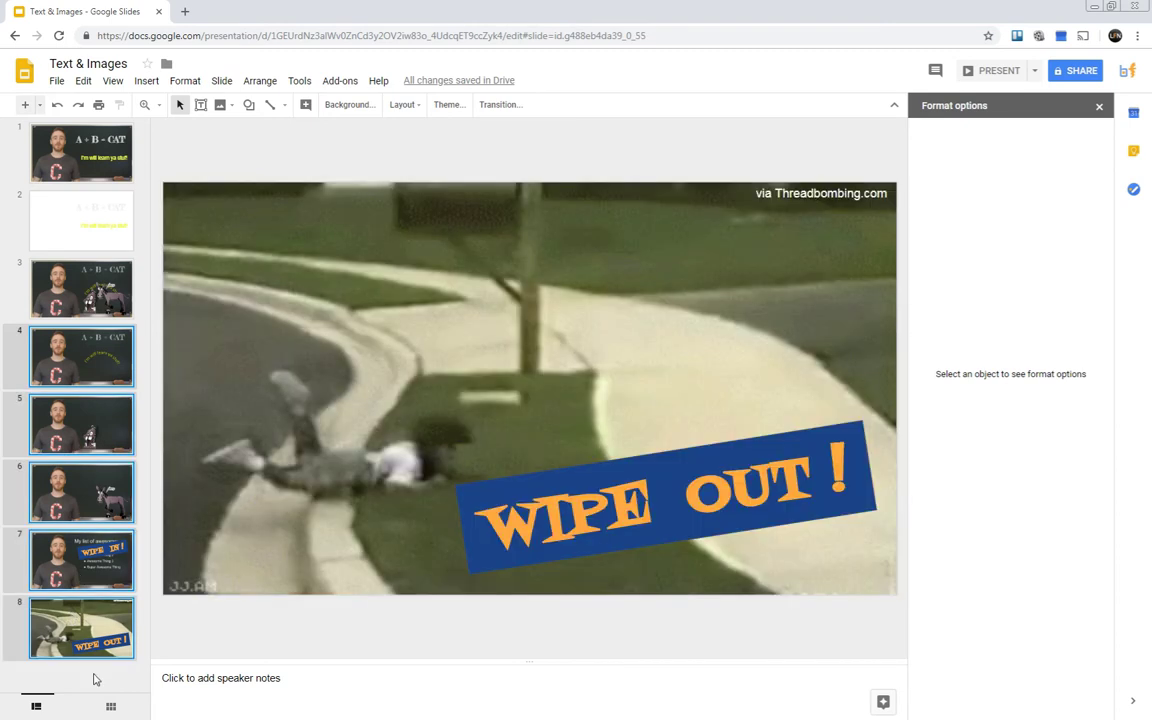
{"action": "left_click", "coordinate": [349, 104]}
{"action": "left_click", "coordinate": [608, 360]}
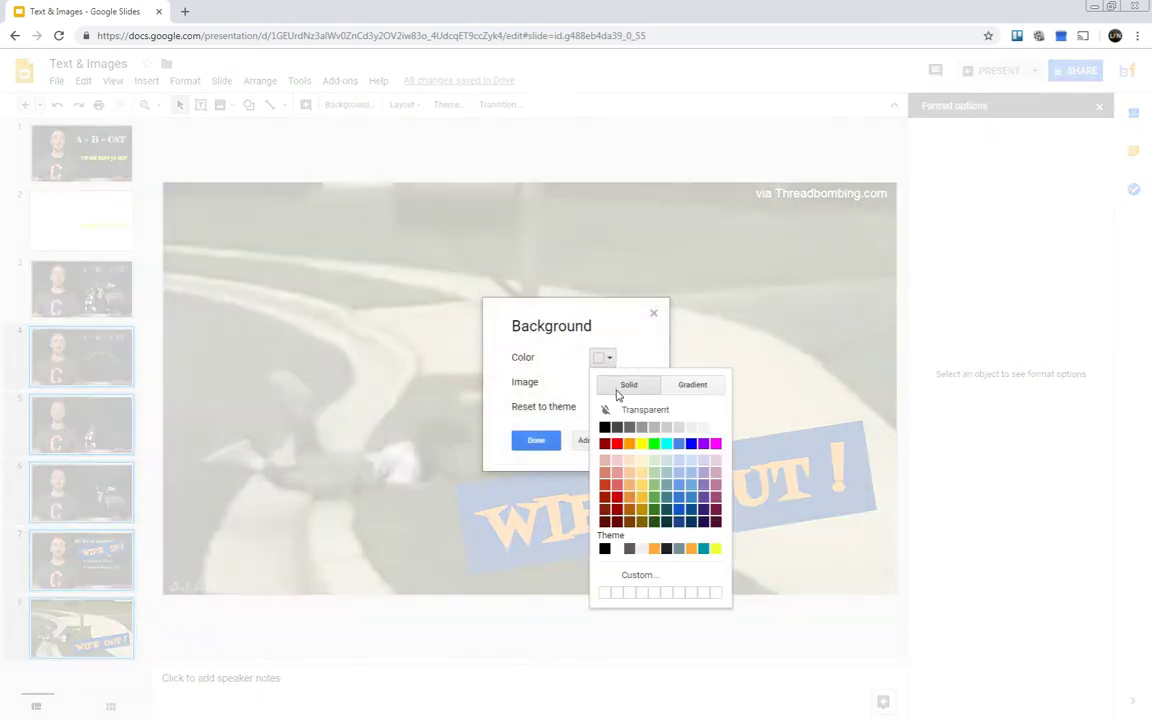
{"action": "left_click", "coordinate": [637, 409]}
{"action": "left_click", "coordinate": [535, 441]}
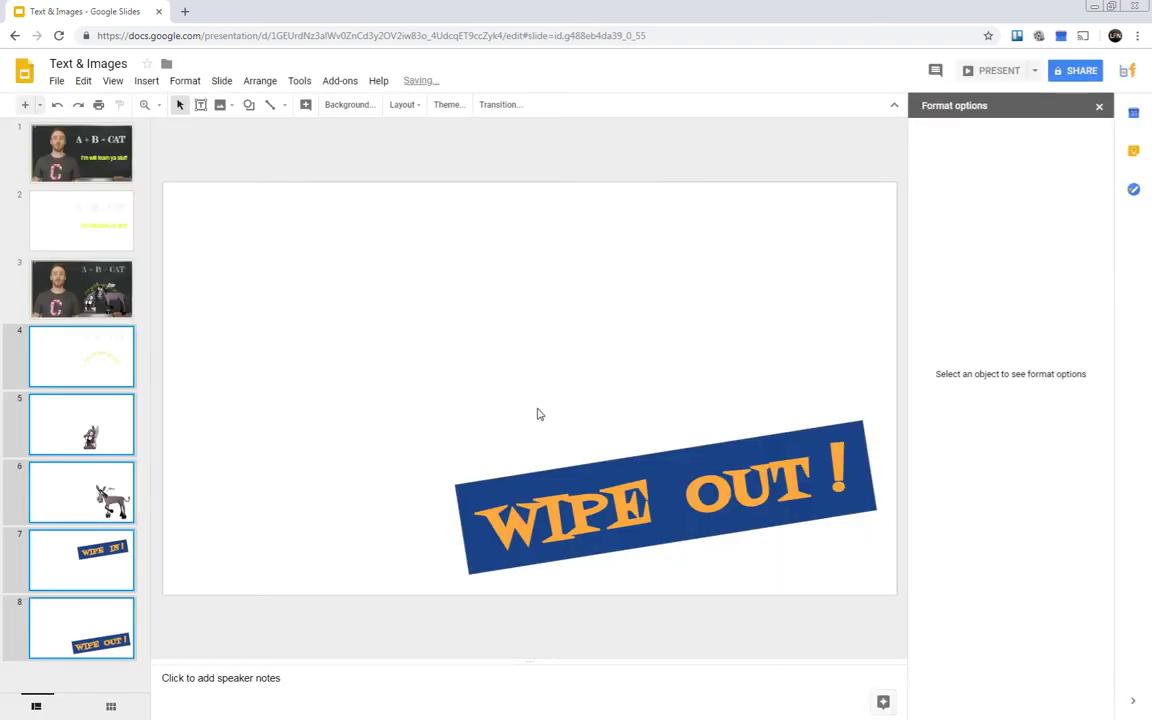
Show the file formats available for downloading slide 4, including the current-slide image formats
{"action": "left_click", "coordinate": [80, 335]}
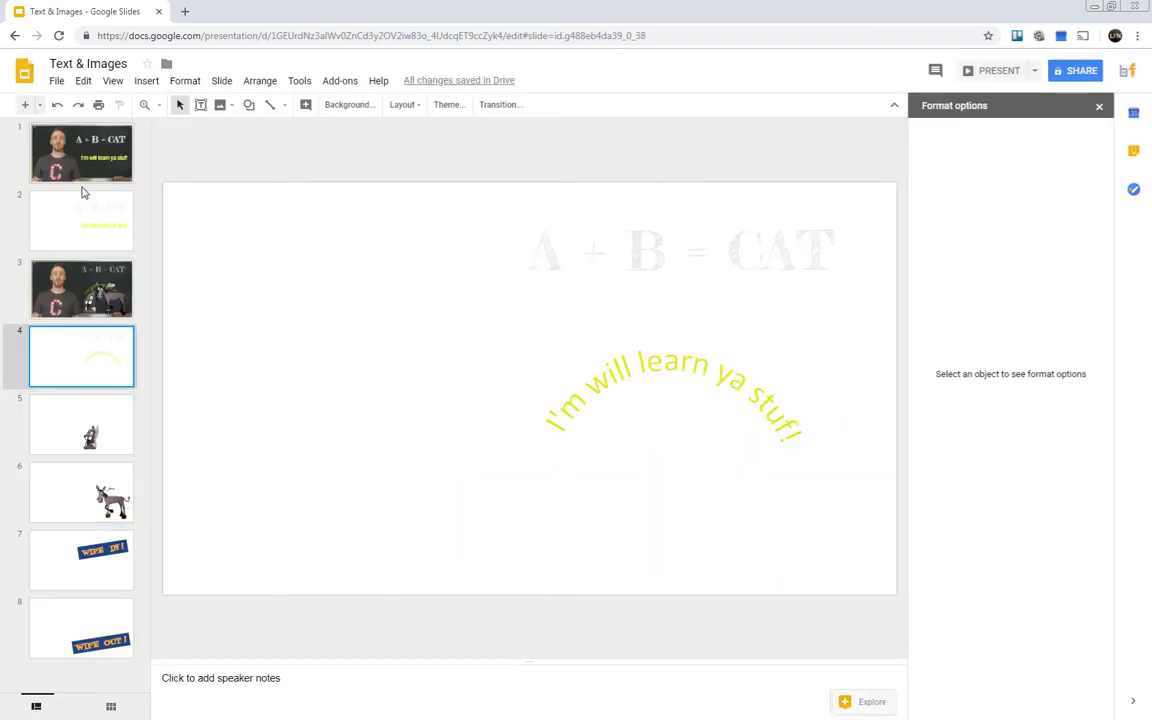
{"action": "left_click", "coordinate": [57, 81]}
{"action": "mouse_move", "coordinate": [140, 215]}
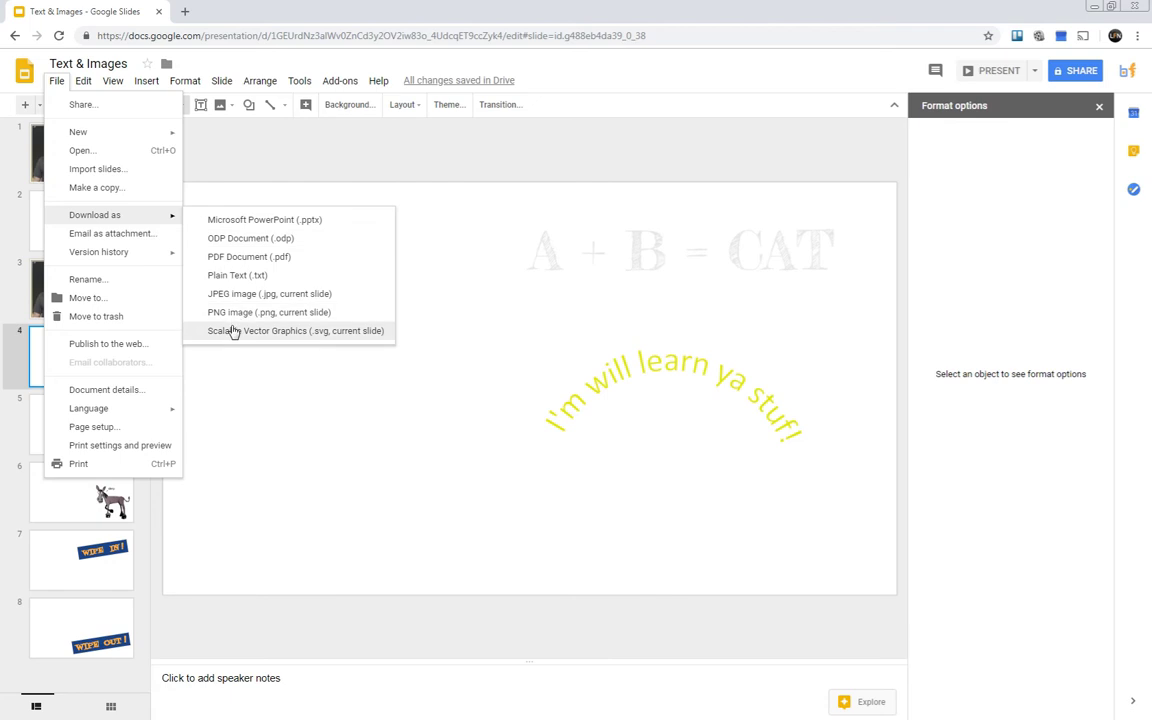
{"action": "left_click", "coordinate": [33, 427]}
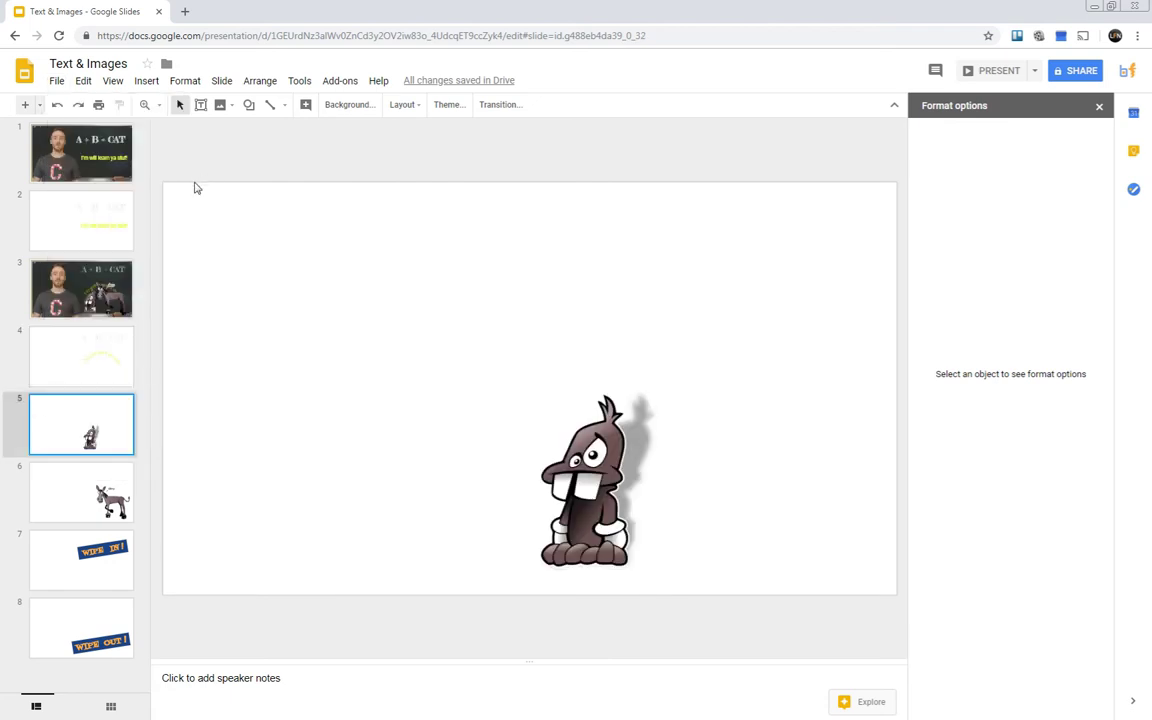
Examine the Slides Toolbox add-on's export tools with slides 4 through 8 selected, and close the add-on
{"action": "left_click", "coordinate": [96, 341]}
{"action": "left_click", "coordinate": [77, 605], "text": "shift"}
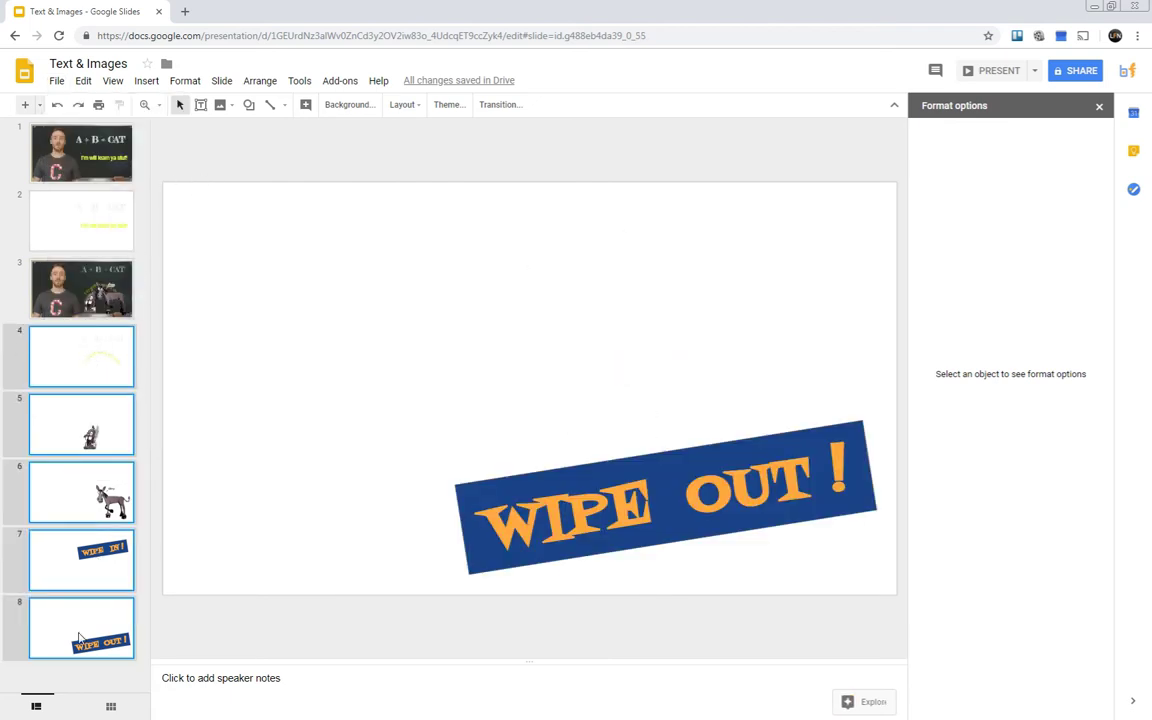
{"action": "left_click", "coordinate": [338, 82]}
{"action": "mouse_move", "coordinate": [352, 140]}
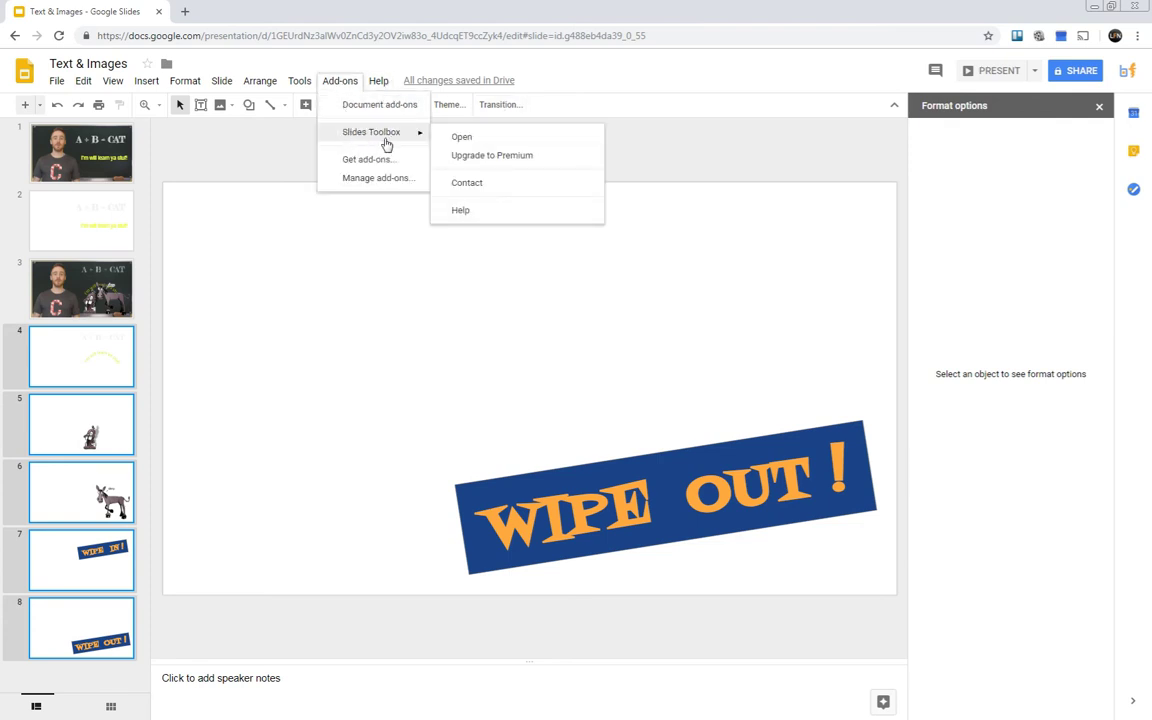
{"action": "left_click", "coordinate": [465, 139]}
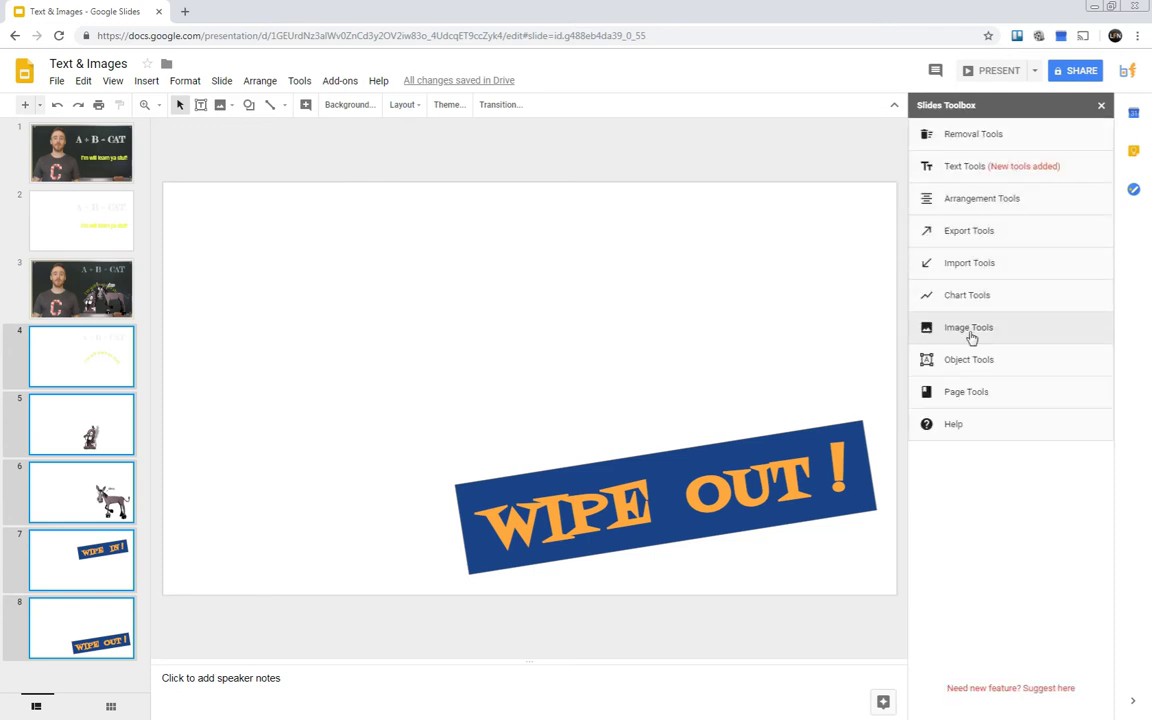
{"action": "left_click", "coordinate": [972, 231]}
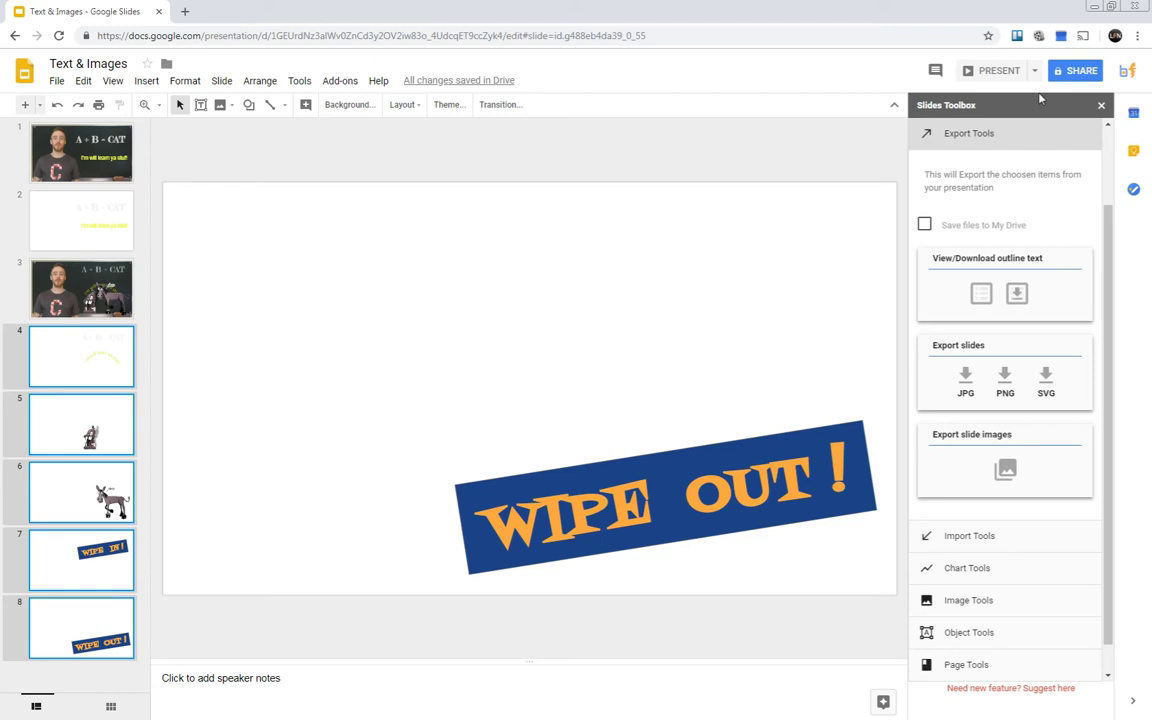
{"action": "left_click", "coordinate": [1102, 108]}
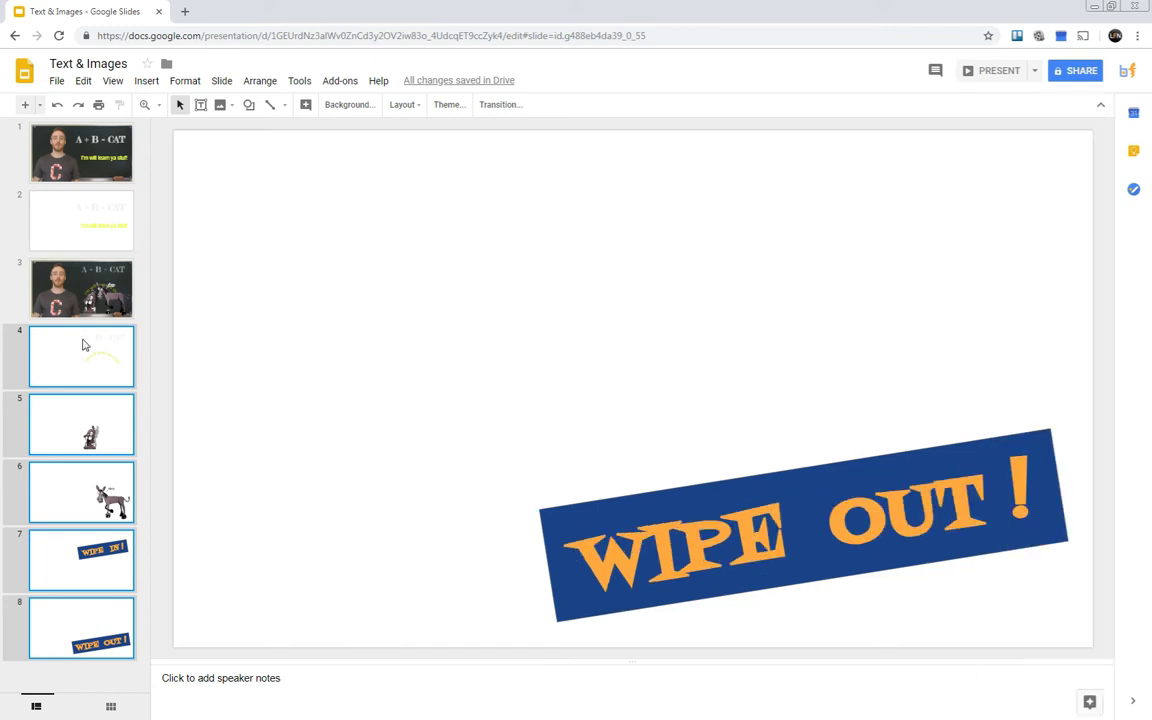
Switch to Blender and add 01_Text_01_abcat_02.png as an image strip at frame 1060, above the existing footage strips
{"action": "left_click", "coordinate": [1097, 7]}
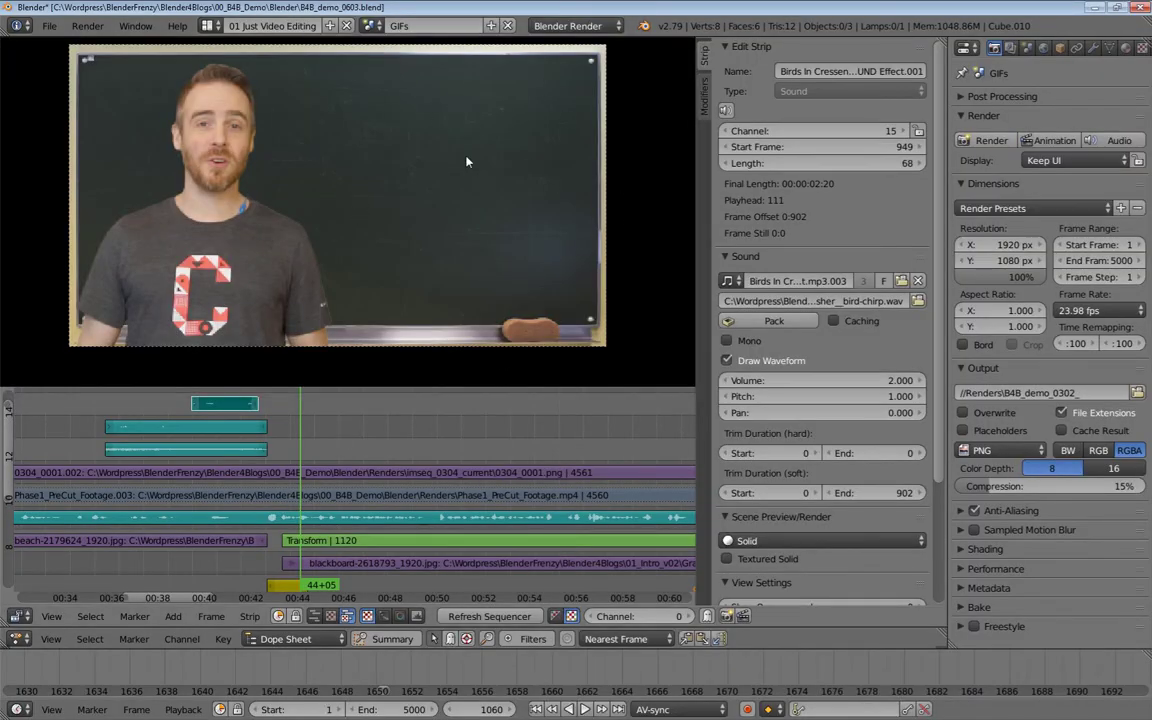
{"action": "left_click", "coordinate": [283, 443]}
{"action": "middle_click_drag", "start_coordinate": [306, 453], "coordinate": [251, 484]}
{"action": "key", "text": "shift+a"}
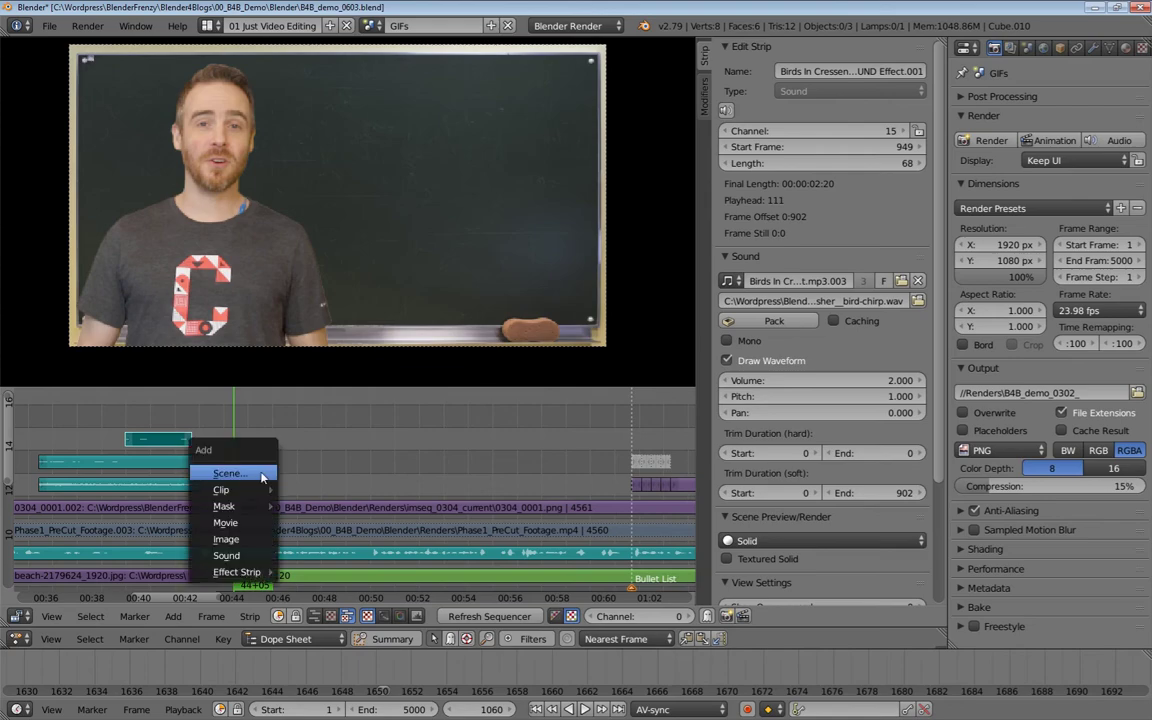
{"action": "left_click", "coordinate": [234, 537]}
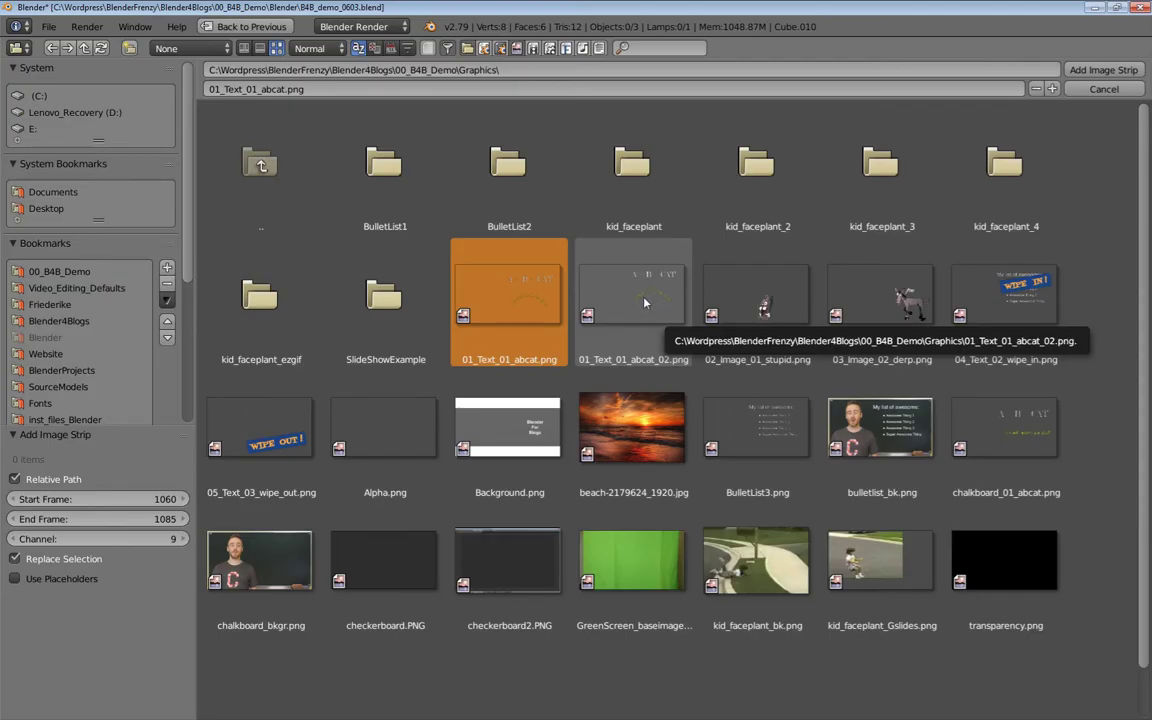
{"action": "left_click", "coordinate": [578, 300]}
{"action": "double_click", "coordinate": [578, 300]}
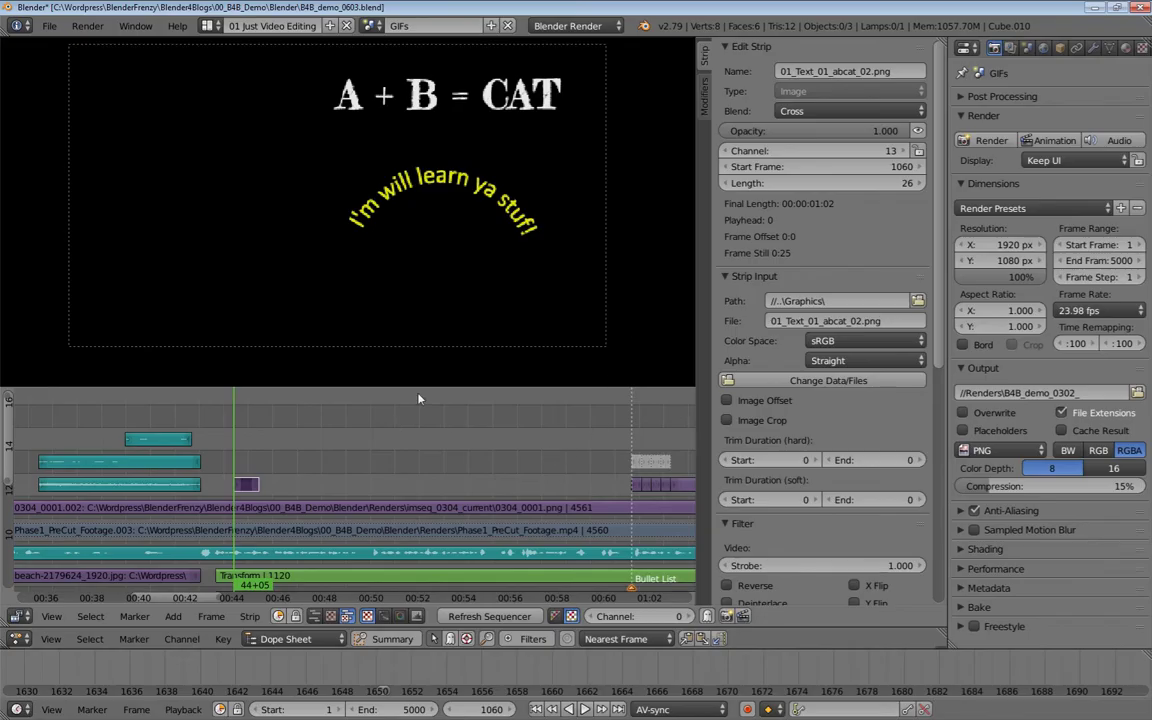
Set the text image strip's blend mode to Over Drop and extend its end to frame 1353
{"action": "left_click", "coordinate": [850, 110]}
{"action": "left_click", "coordinate": [945, 272]}
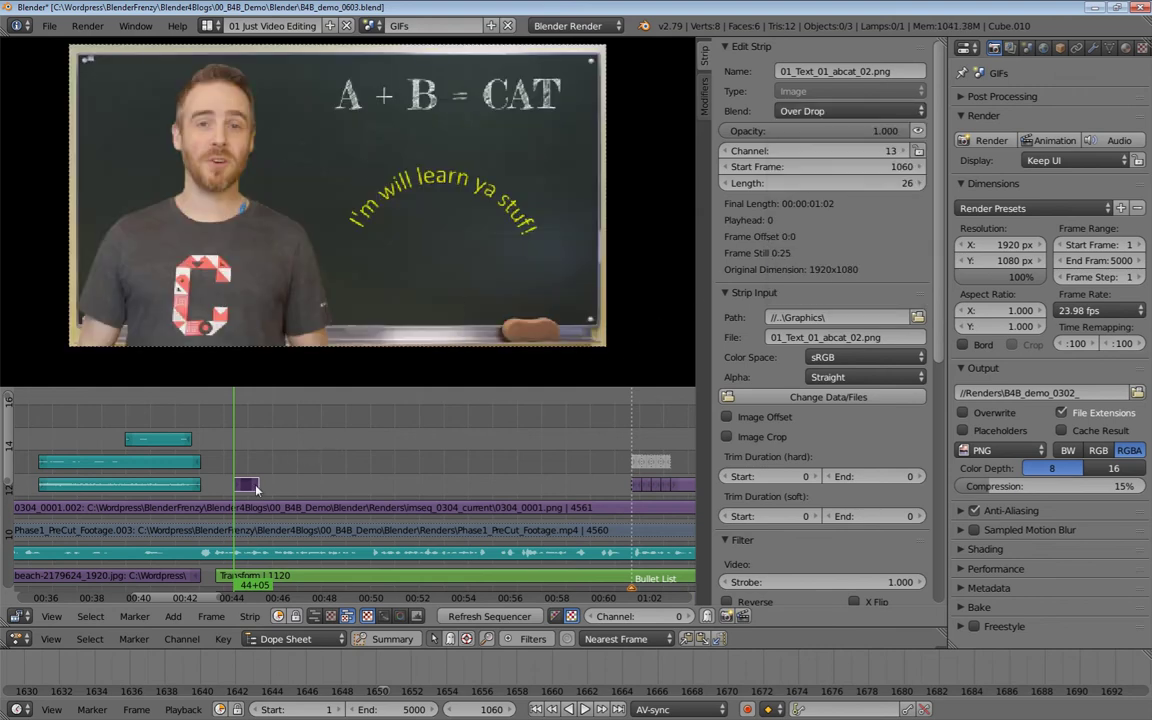
{"action": "left_click_drag", "start_coordinate": [256, 487], "coordinate": [517, 485]}
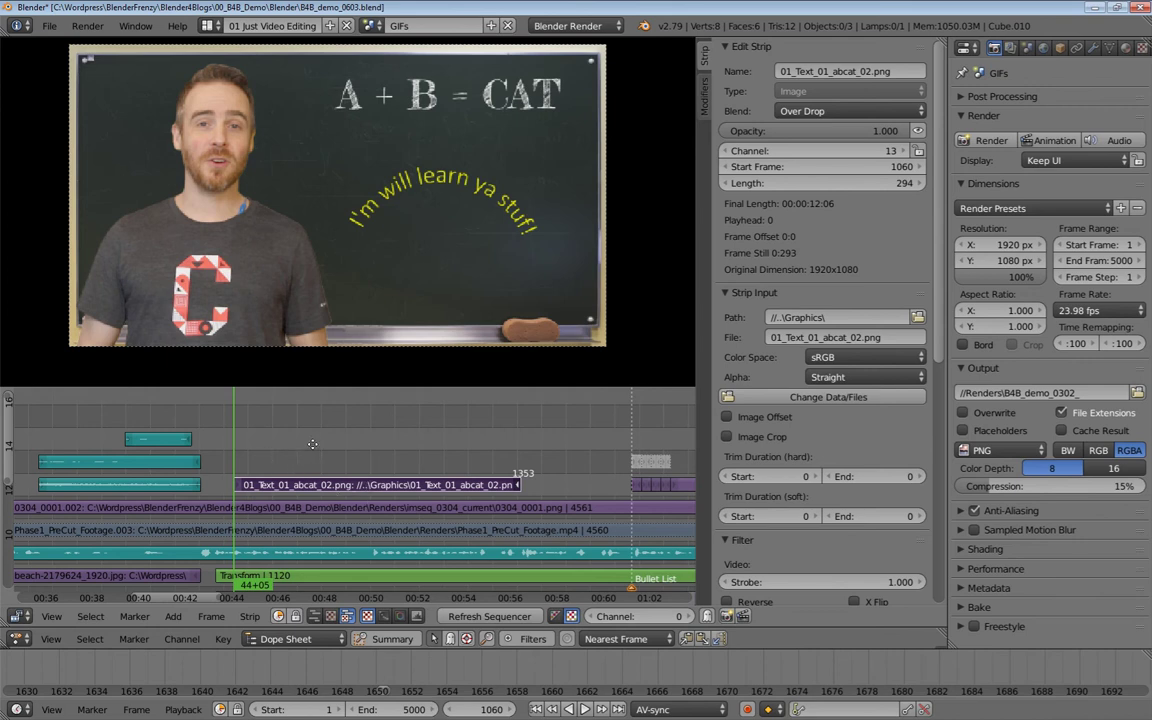
Play the sequence from the start of the text image strip and stop at frame 1266
{"action": "middle_click_drag", "start_coordinate": [293, 462], "coordinate": [306, 468]}
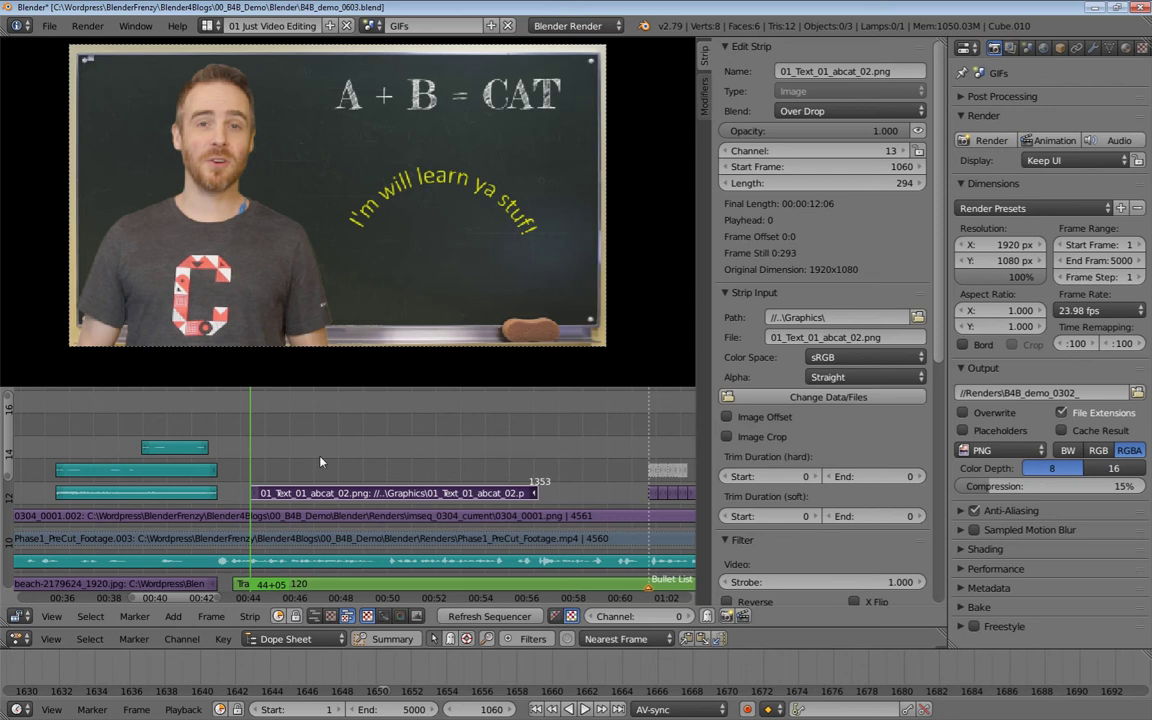
{"action": "key", "text": "alt+a"}
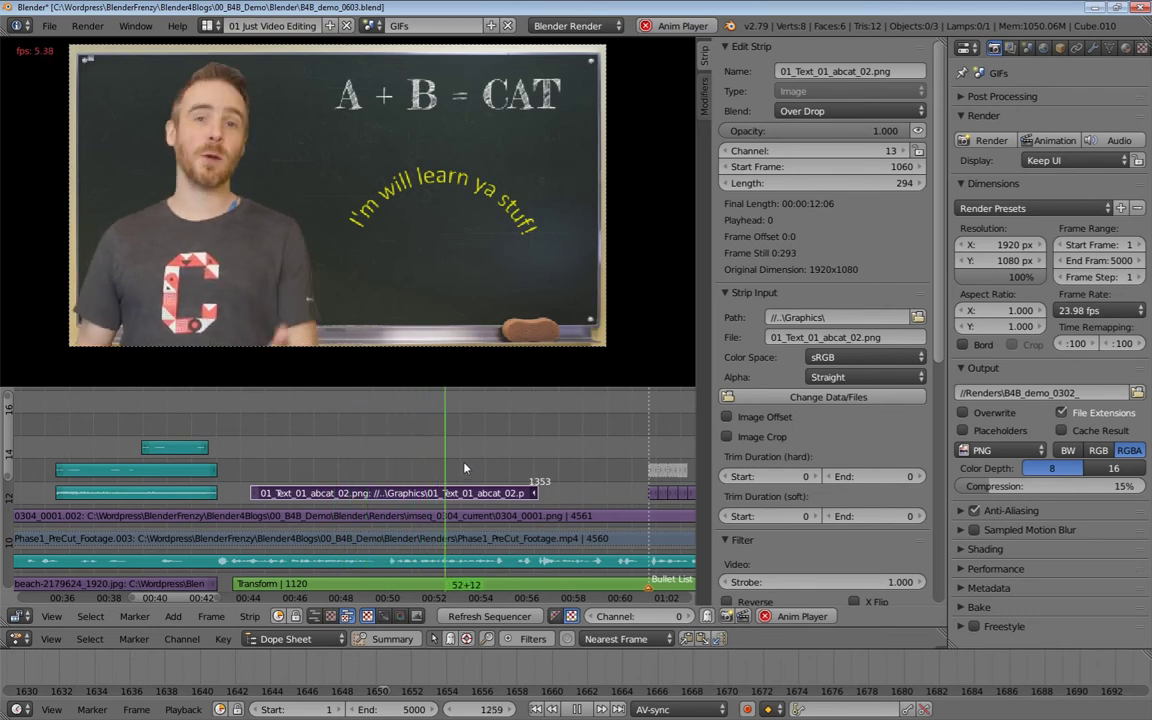
{"action": "key", "text": "alt+a"}
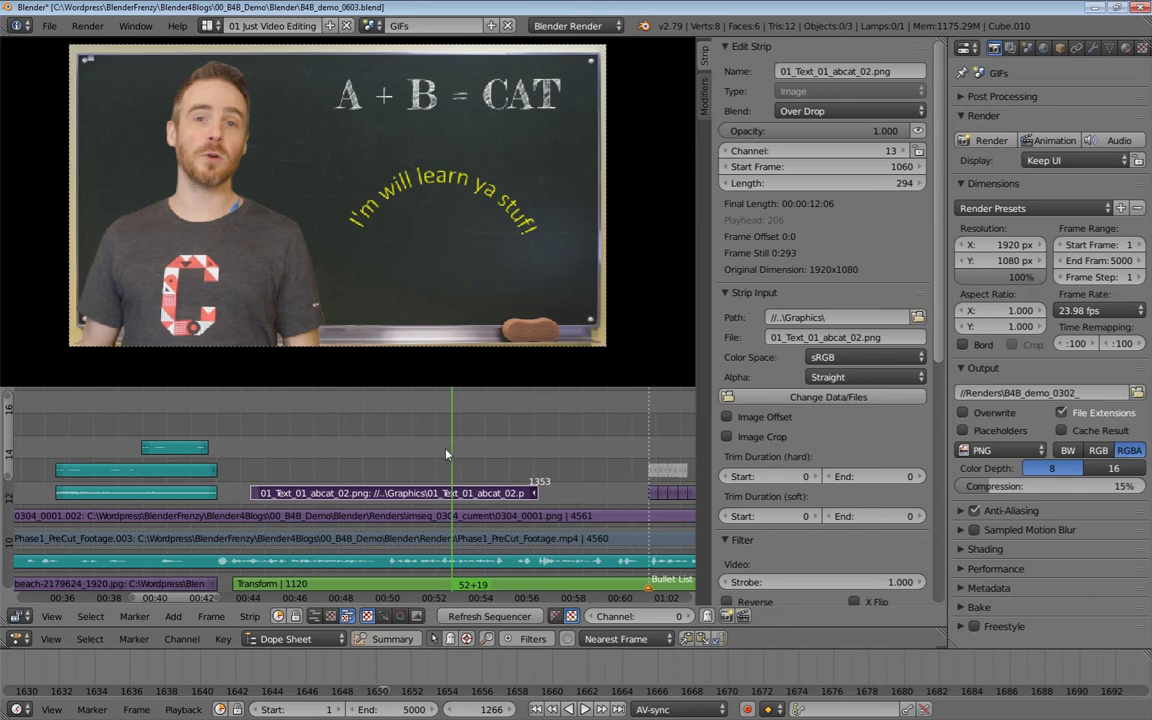
Duplicate the text image strip onto channel 14, directly above the original, starting at frame 1061
{"action": "middle_click_drag", "start_coordinate": [445, 449], "coordinate": [424, 450]}
{"action": "key", "text": "ctrl+z"}
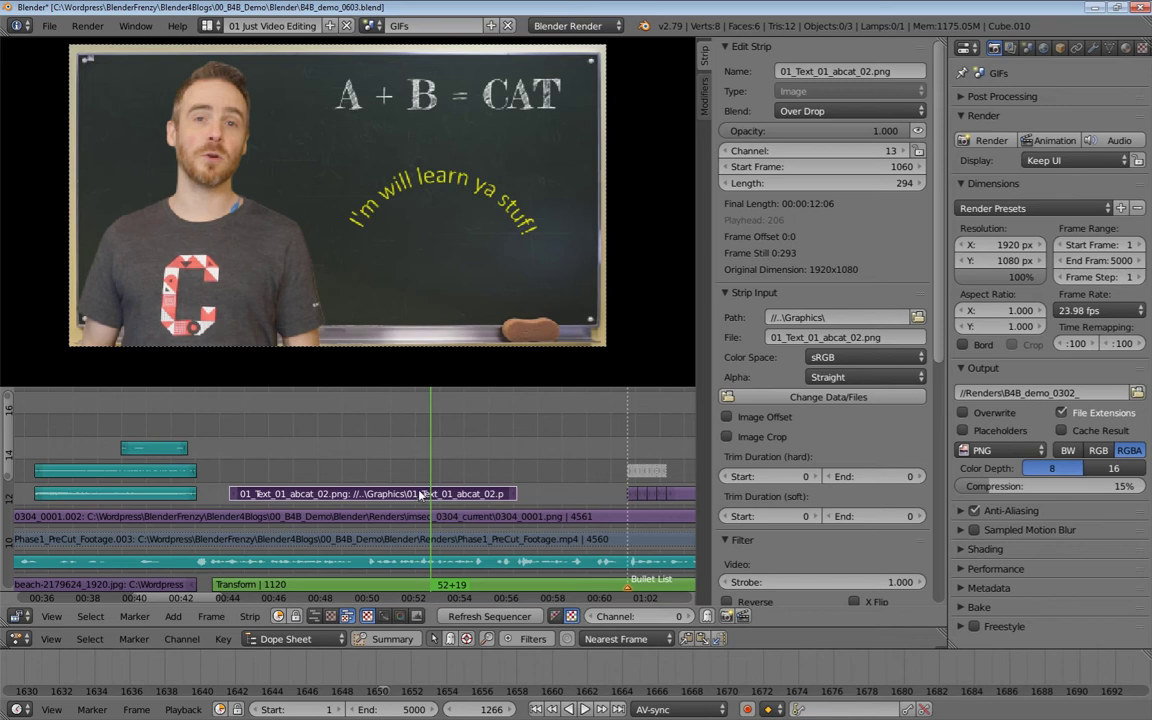
{"action": "key", "text": "shift+d"}
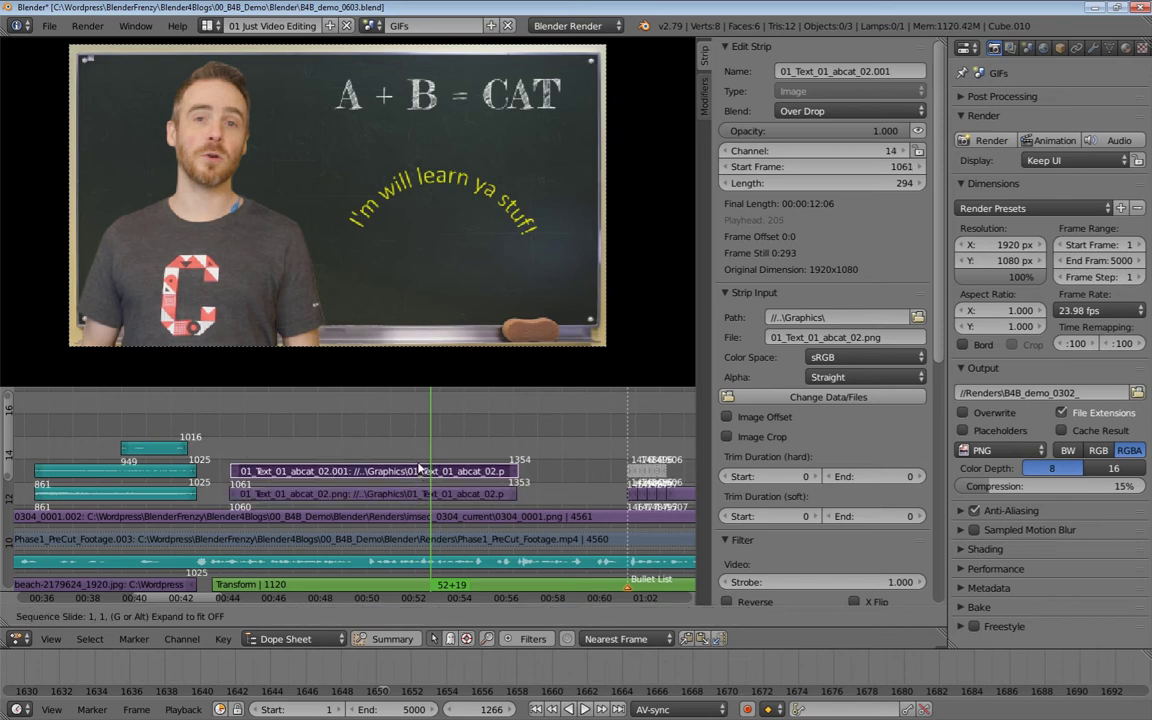
{"action": "left_click", "coordinate": [420, 470]}
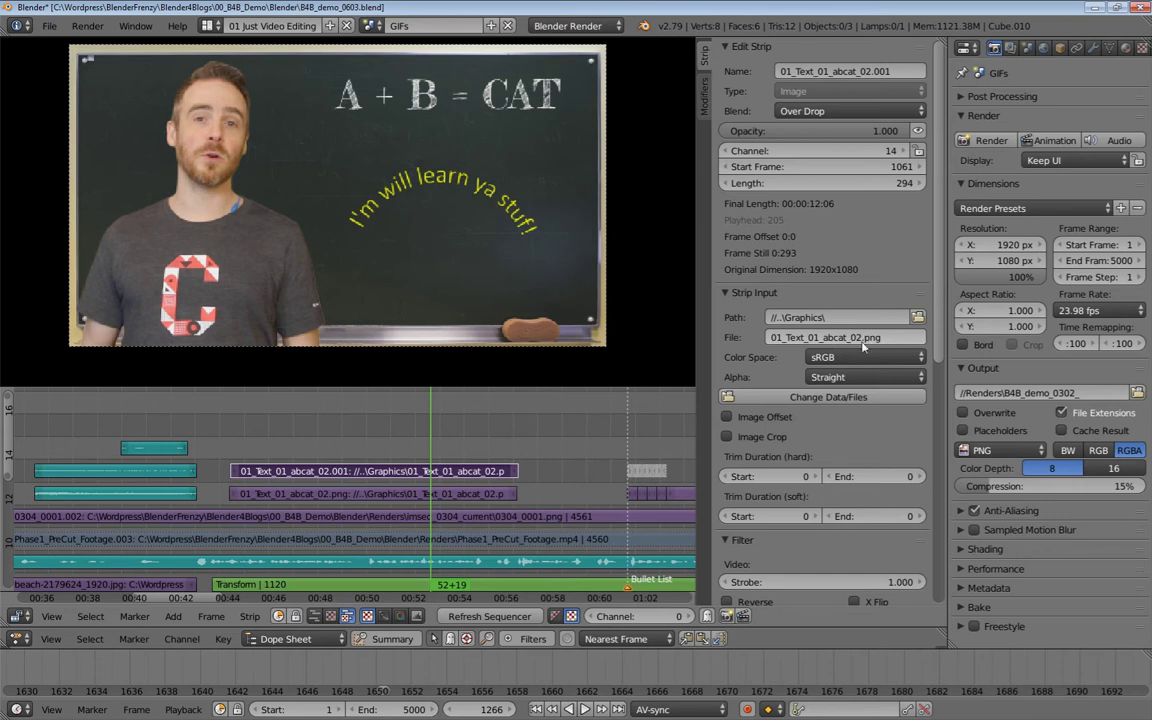
Replace the duplicated strip's source image with 02_Image_01_stupid.png
{"action": "left_click", "coordinate": [824, 398]}
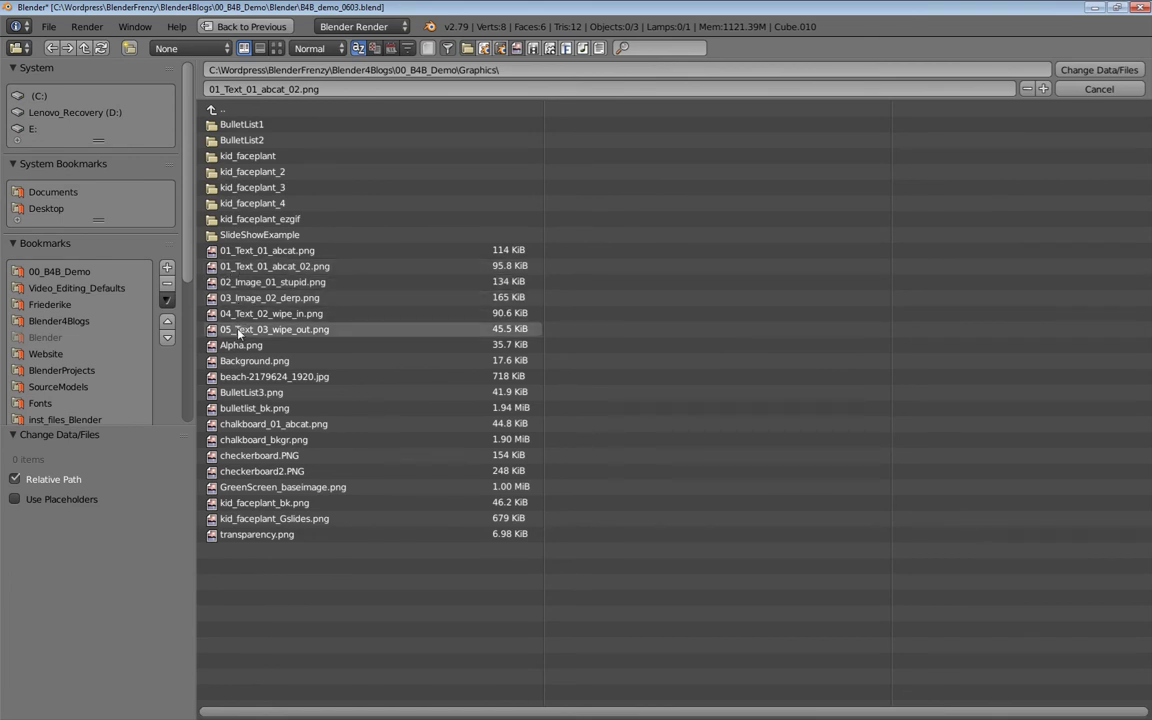
{"action": "left_click", "coordinate": [237, 284]}
{"action": "key", "text": "Return"}
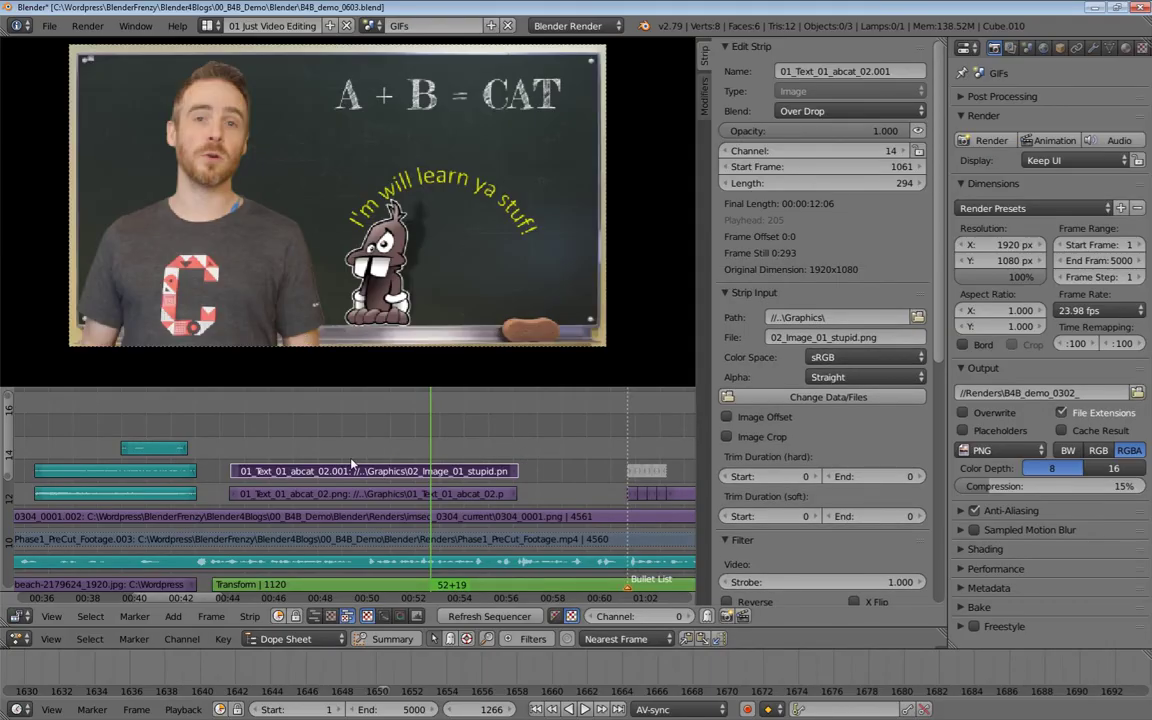
Trim the duplicated strip to start at frame 1266, and extend the upper strip to frame 1455 and the lower one to 1454
{"action": "left_click_drag", "start_coordinate": [232, 475], "coordinate": [449, 423]}
{"action": "middle_click_drag", "start_coordinate": [417, 429], "coordinate": [313, 432]}
{"action": "key", "text": "e"}
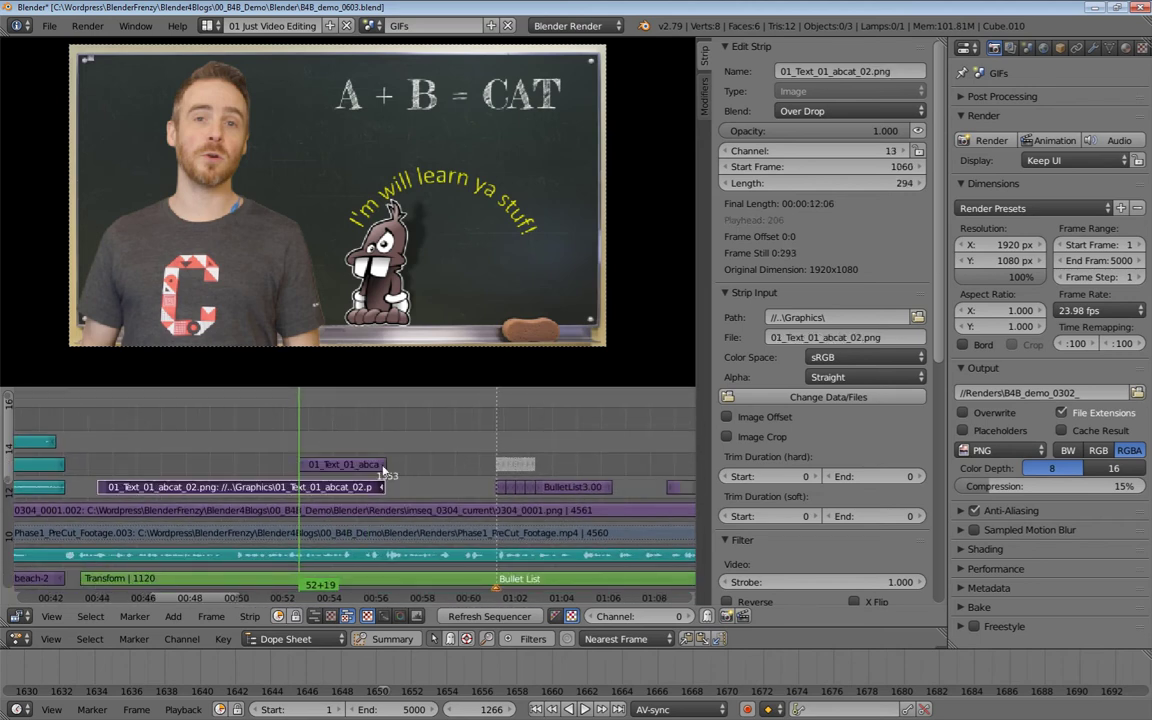
{"action": "left_click", "coordinate": [481, 489]}
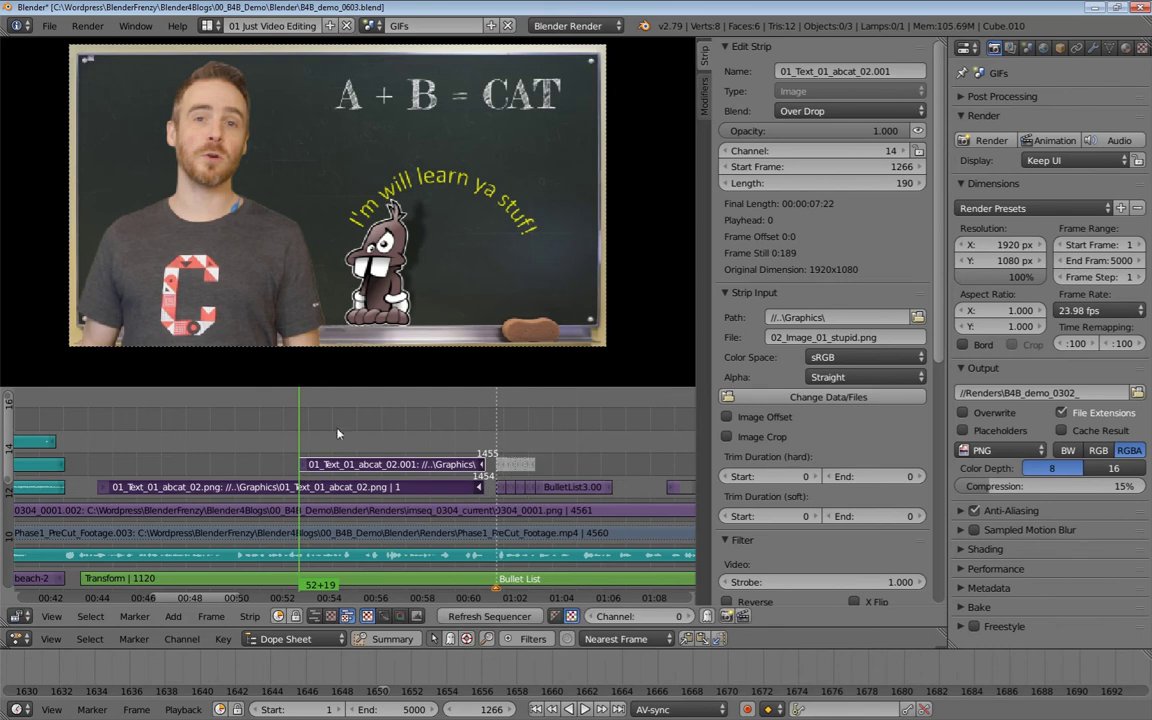
Play the sequence briefly from the start of the 02_Image_01_stupid.png strip, and return the playhead to frame 1266
{"action": "middle_click_drag", "start_coordinate": [337, 433], "coordinate": [332, 441]}
{"action": "key", "text": "alt+a"}
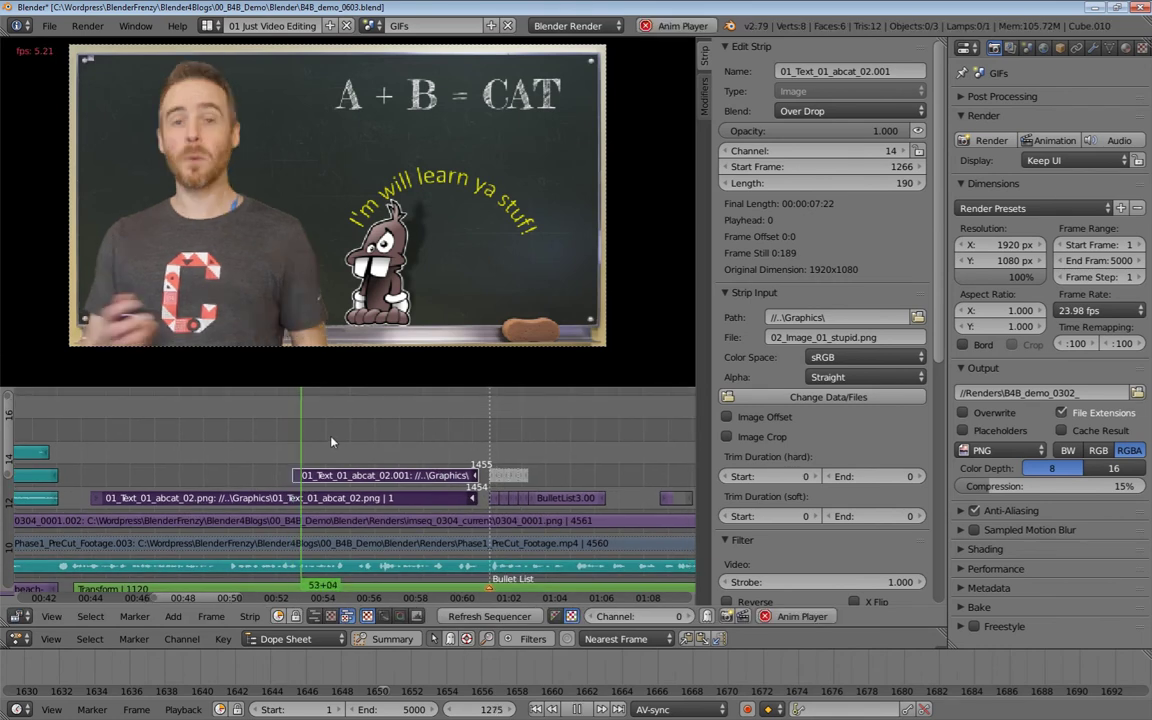
{"action": "key", "text": "Escape"}
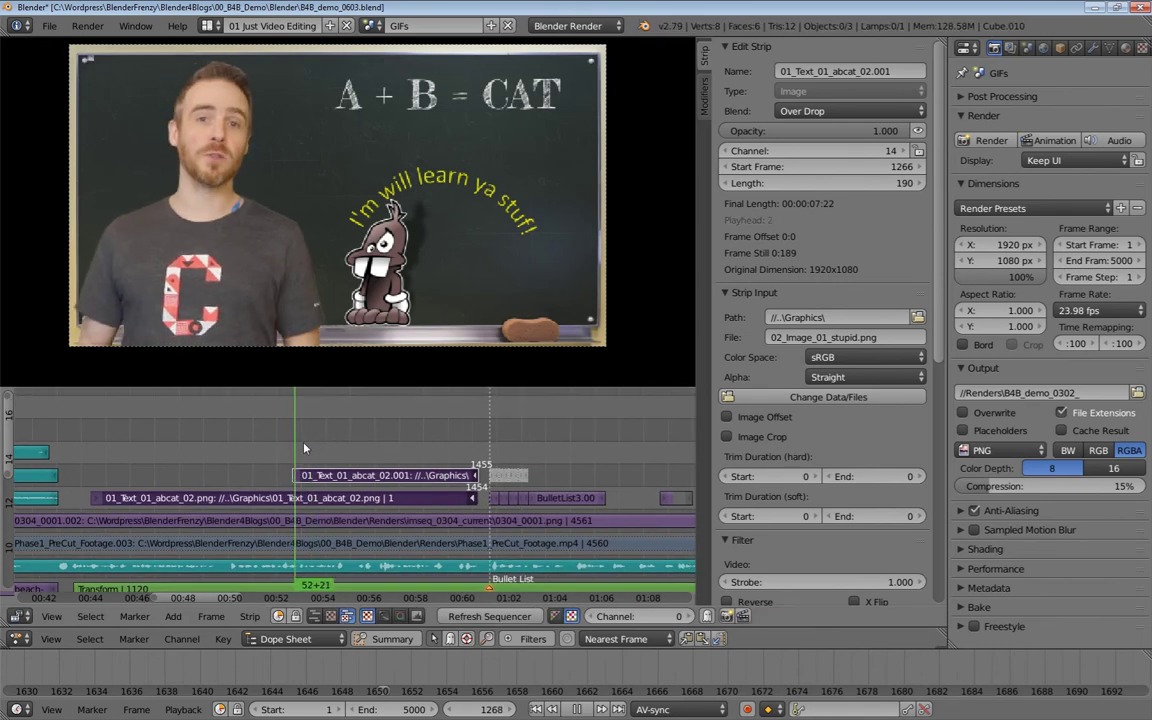
{"action": "left_click_drag", "start_coordinate": [304, 443], "coordinate": [300, 443]}
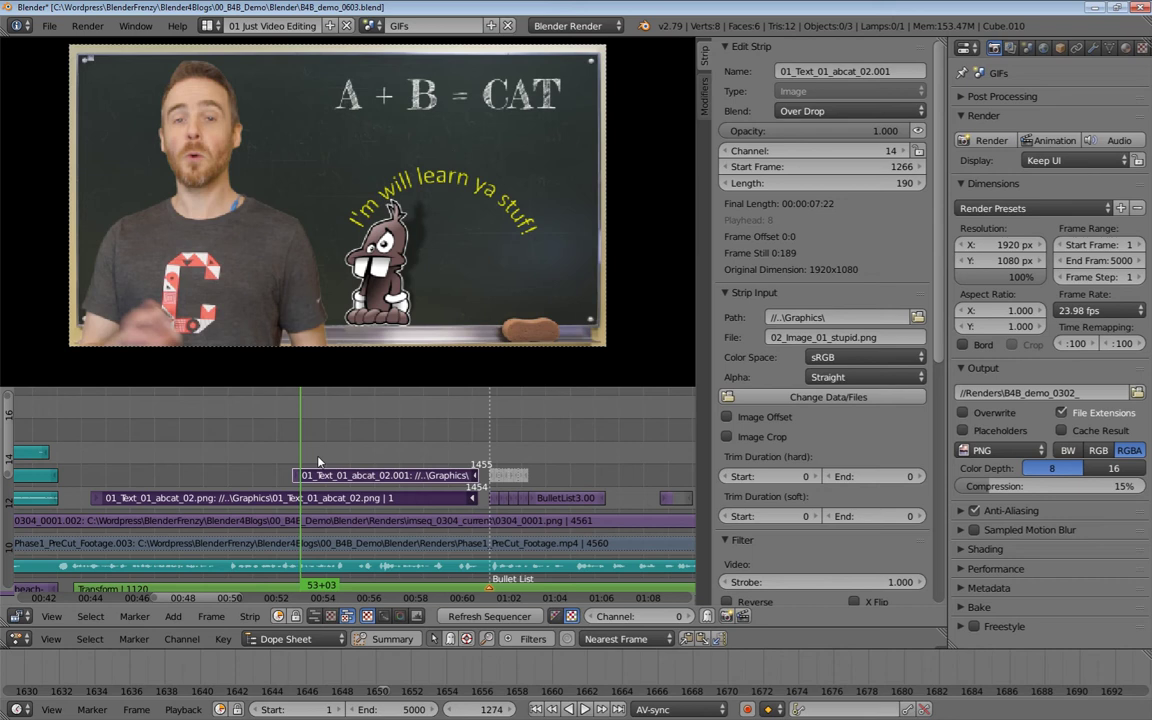
{"action": "key", "text": "Page_Down"}
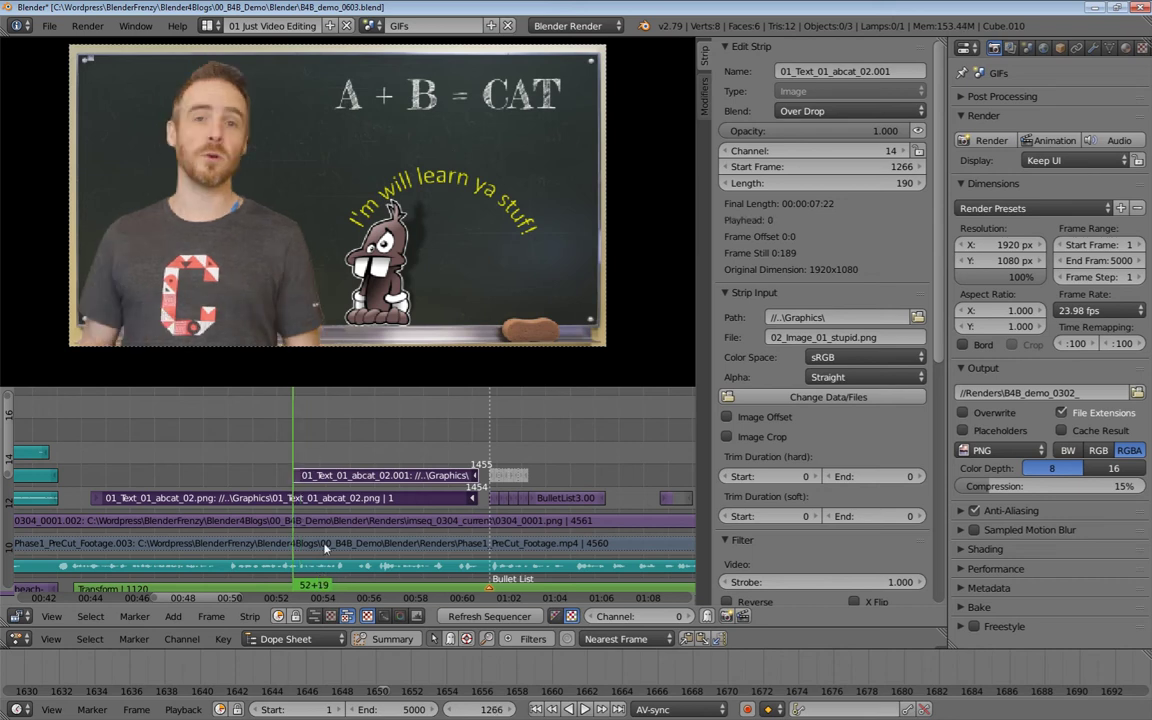
Duplicate the 02_Image_01_stupid.png strip onto channel 15 at start frame 1266, with its blend mode set to Over Drop
{"action": "key", "text": "g"}
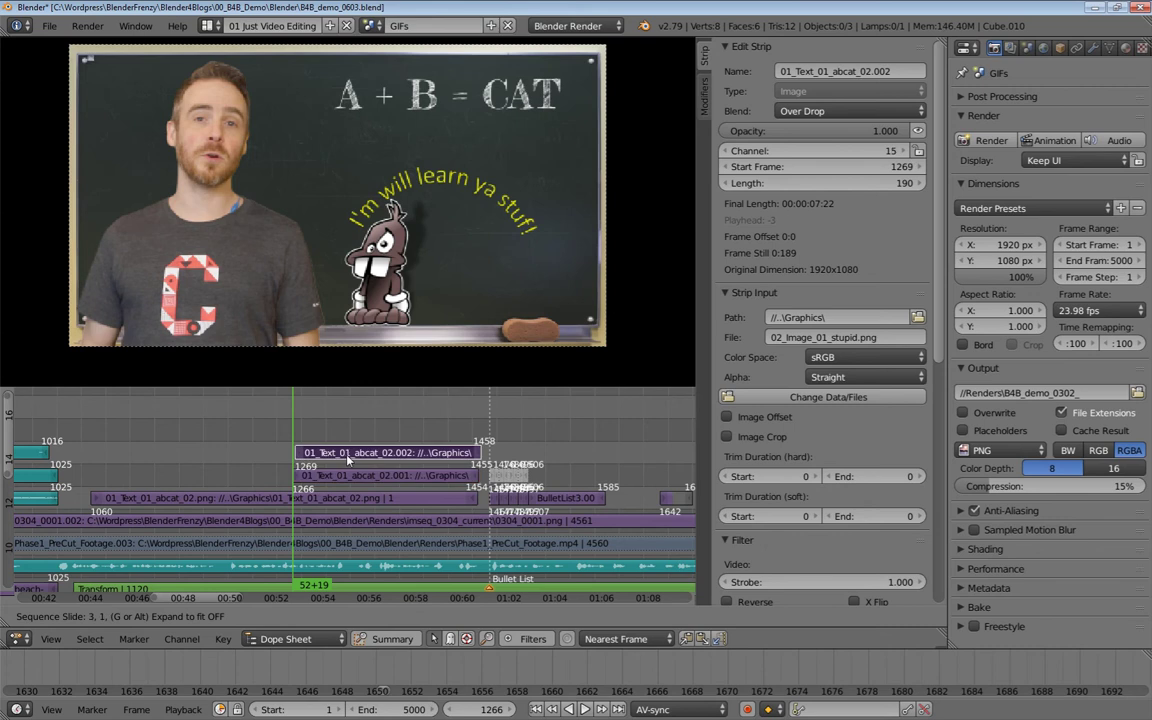
{"action": "left_click", "coordinate": [366, 424]}
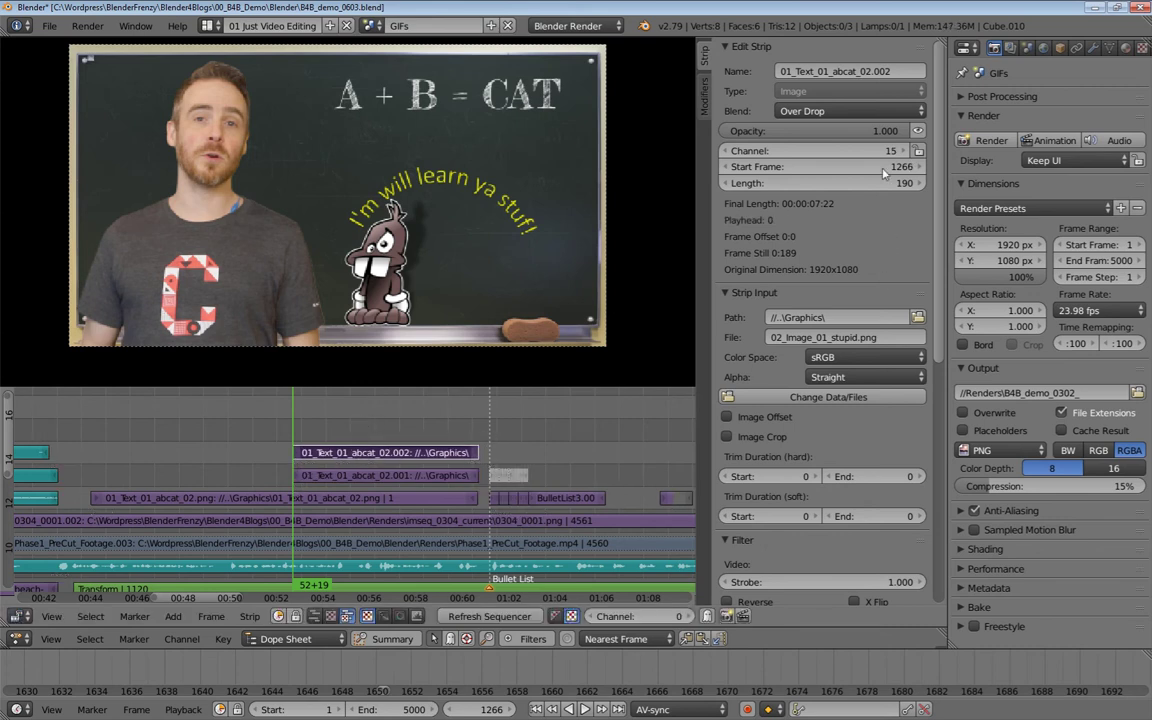
{"action": "left_click", "coordinate": [799, 116]}
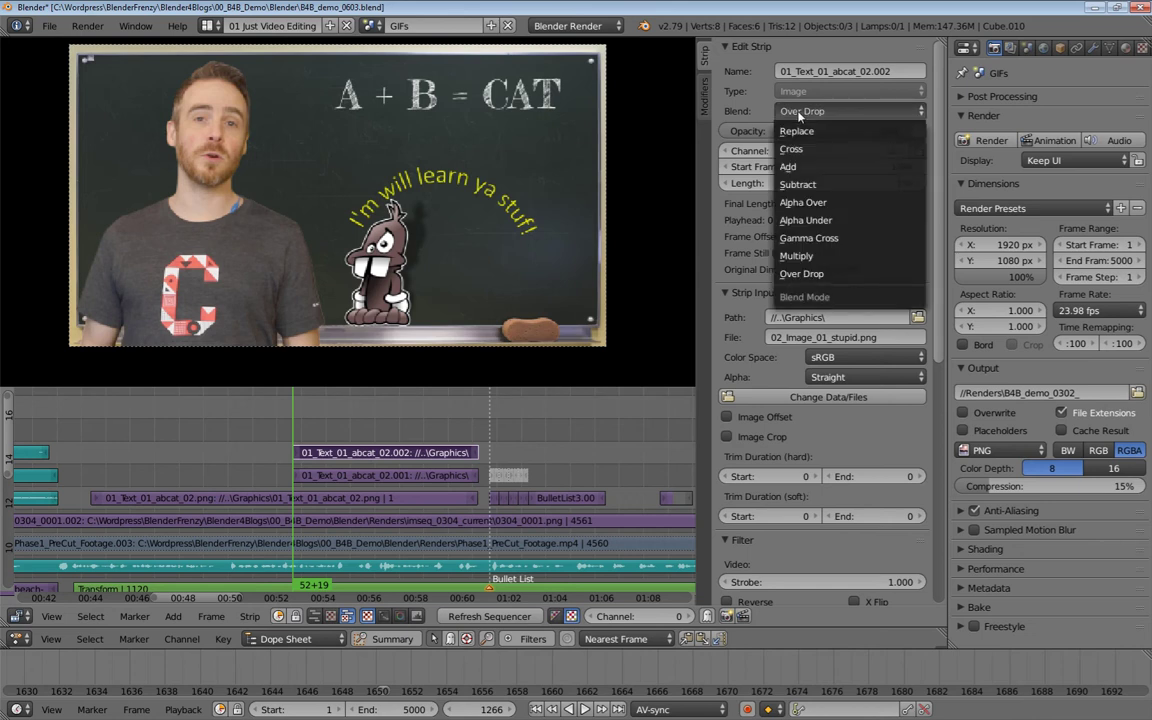
{"action": "left_click", "coordinate": [801, 277]}
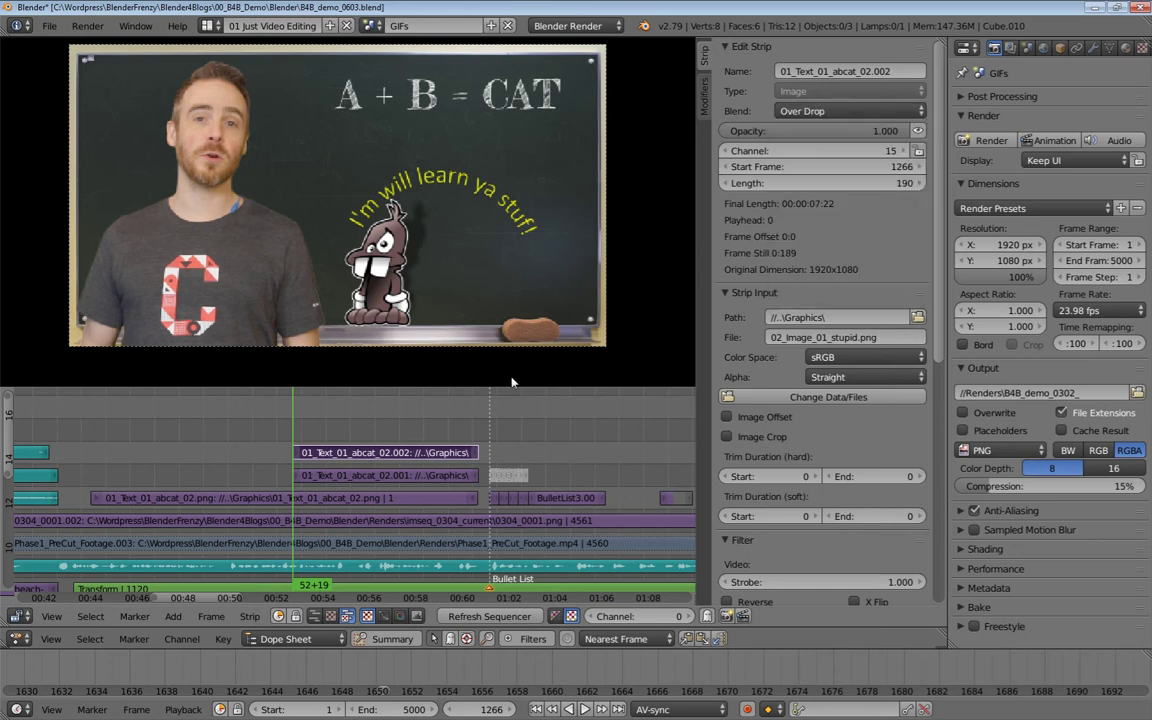
Trim 10 frames off the beginning of the channel 15 strip so it starts at frame 1276, and play through to frame 1313
{"action": "left_click", "coordinate": [296, 456]}
{"action": "type", "text": "g"}
{"action": "type", "text": "10"}
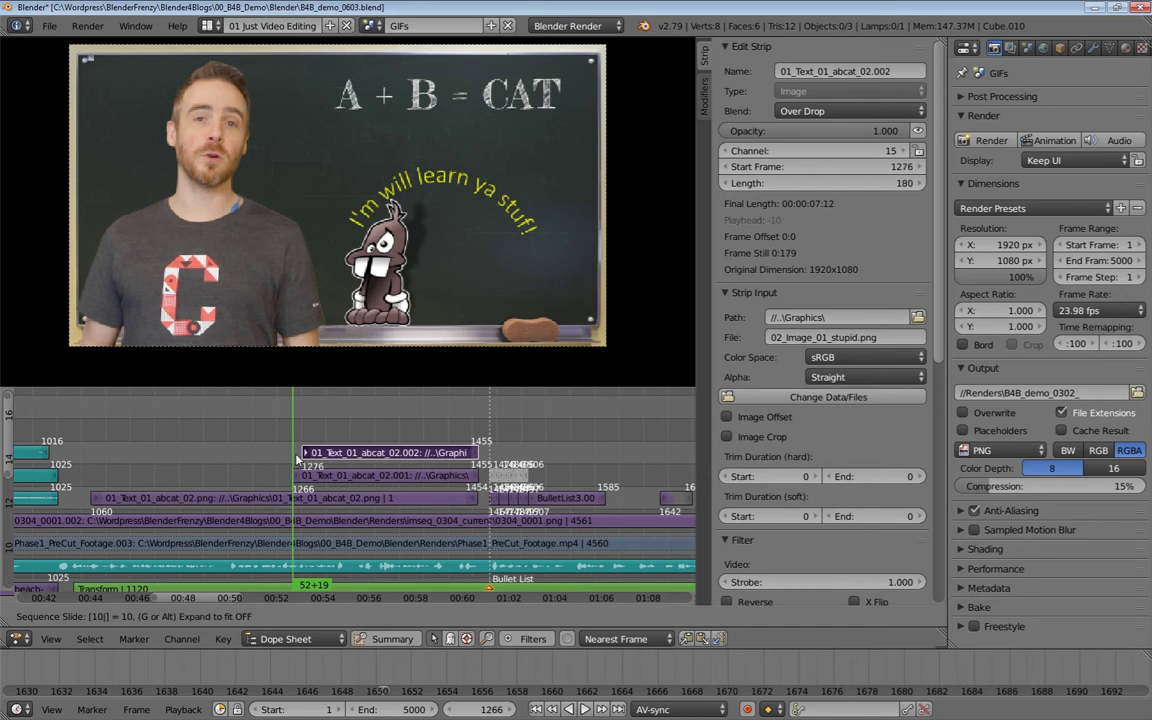
{"action": "key", "text": "Return"}
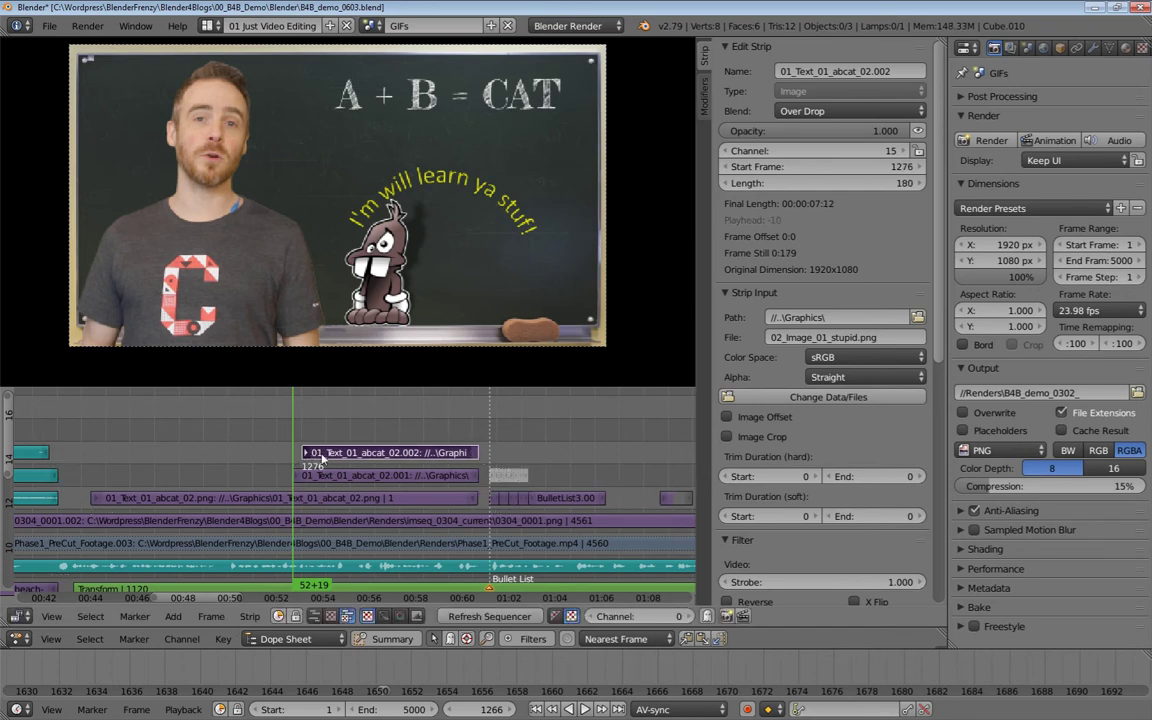
{"action": "key", "text": "alt+a"}
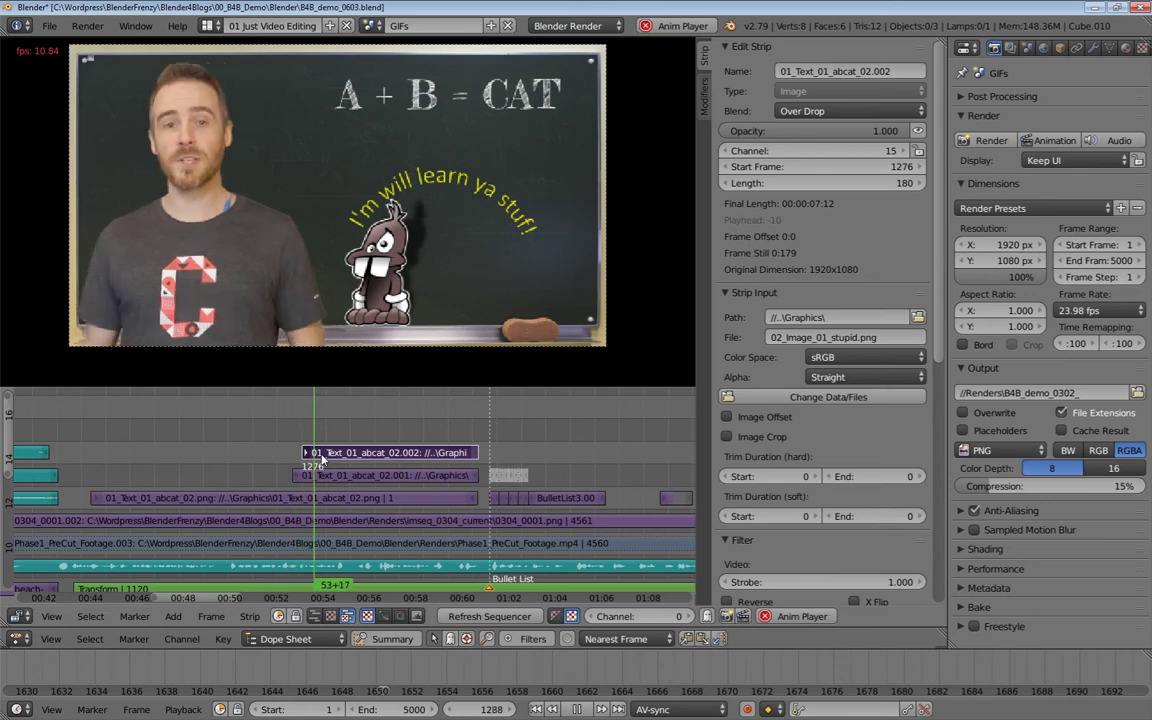
{"action": "key", "text": "alt+a"}
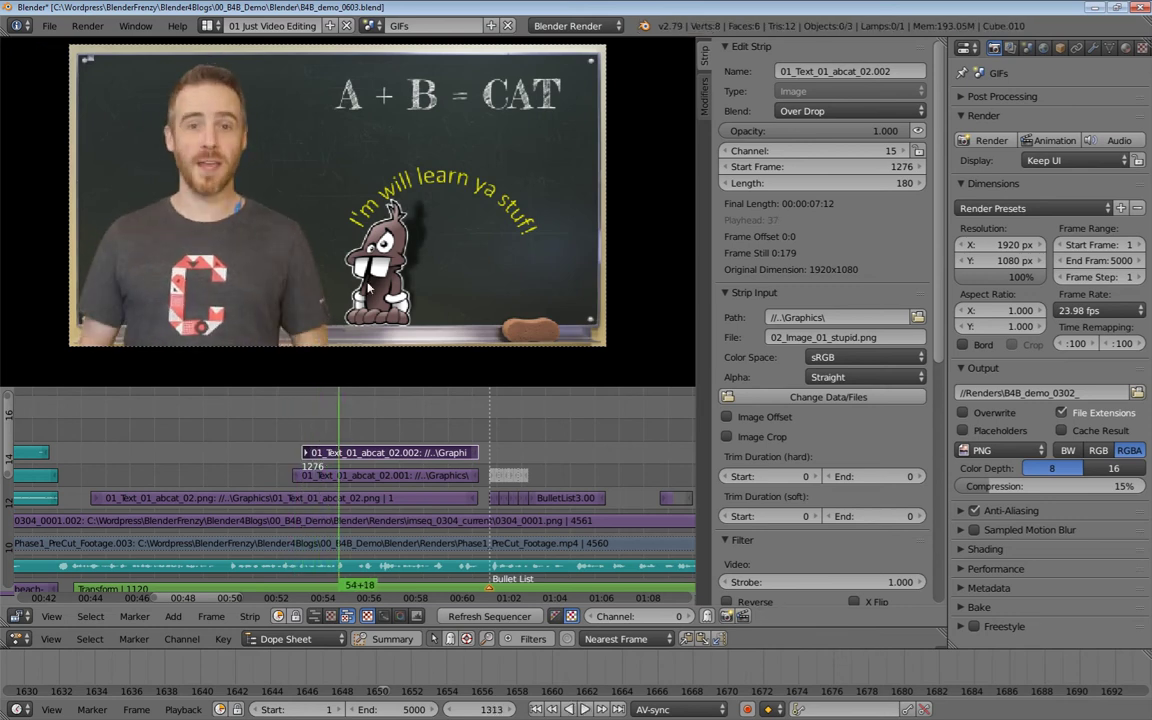
Replace the channel 15 strip's source image with 03_Image_02_derp.png
{"action": "right_click", "coordinate": [356, 452]}
{"action": "left_click", "coordinate": [815, 397]}
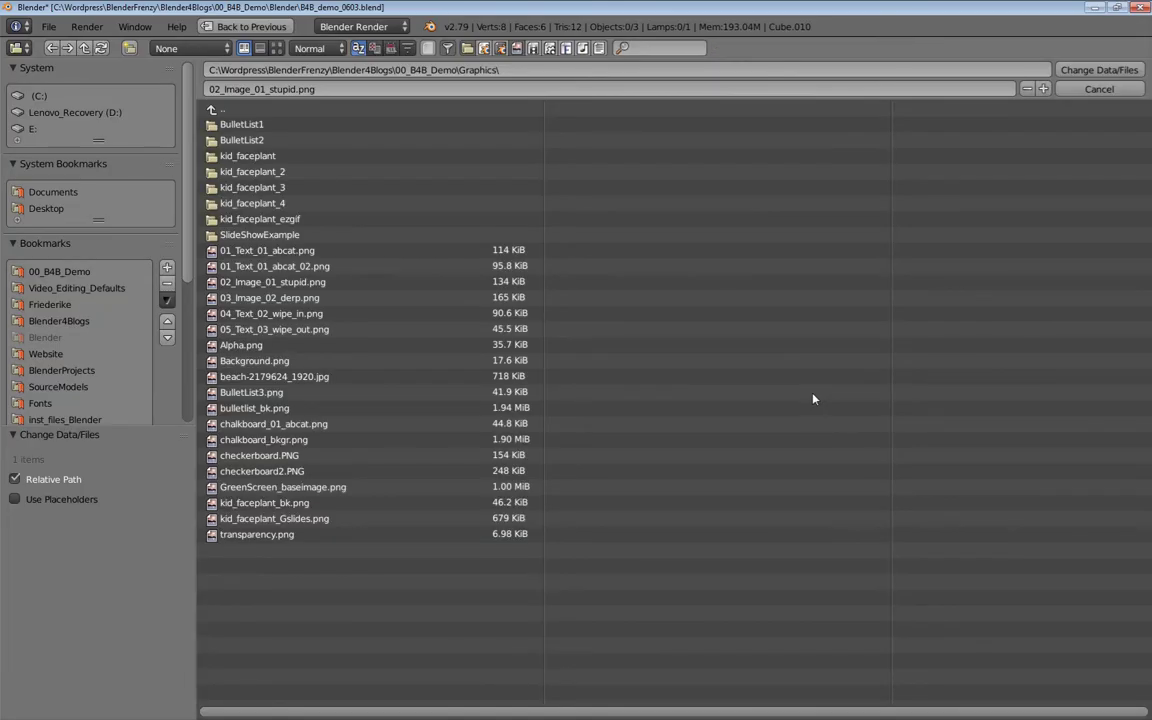
{"action": "left_click", "coordinate": [270, 297]}
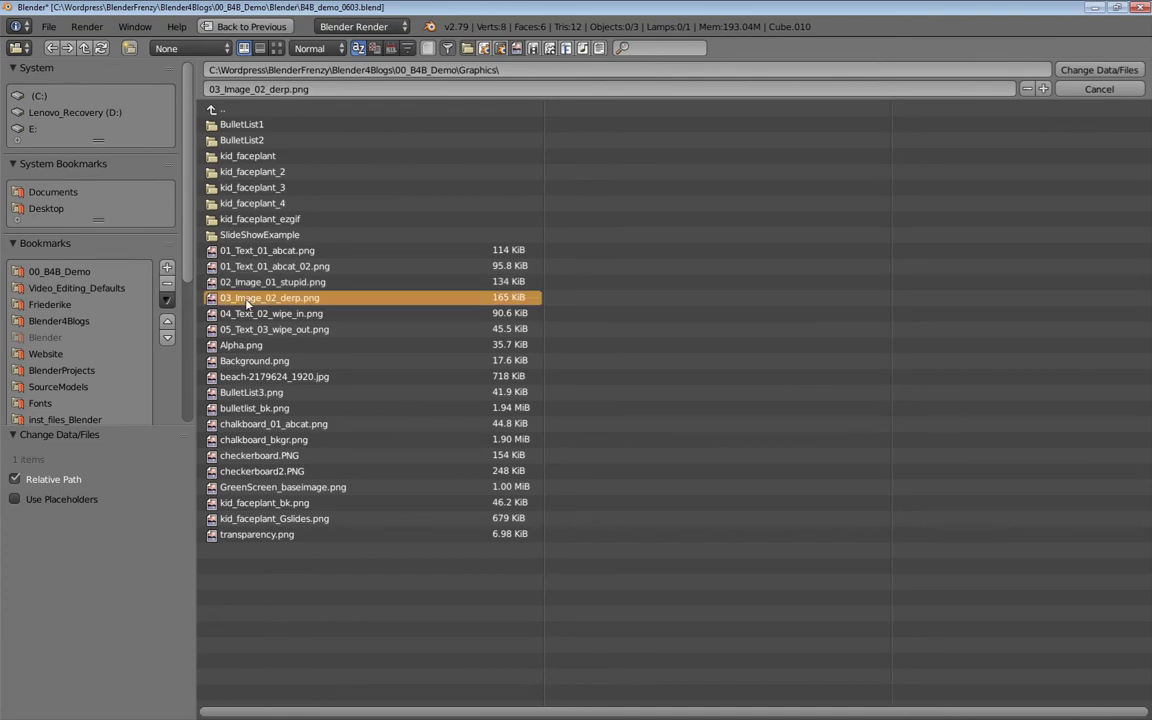
{"action": "key", "text": "Return"}
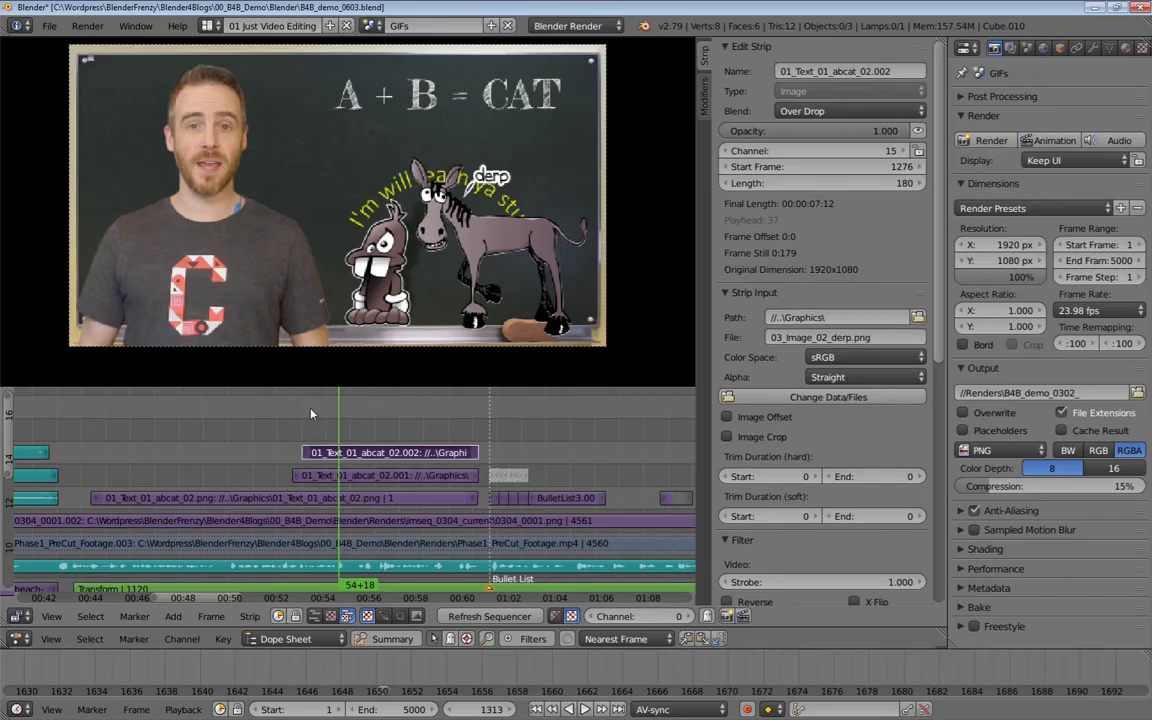
Play the sequence from frame 1250 to frame 1412 to check the timing of both overlay images
{"action": "left_click_drag", "start_coordinate": [311, 409], "coordinate": [277, 413]}
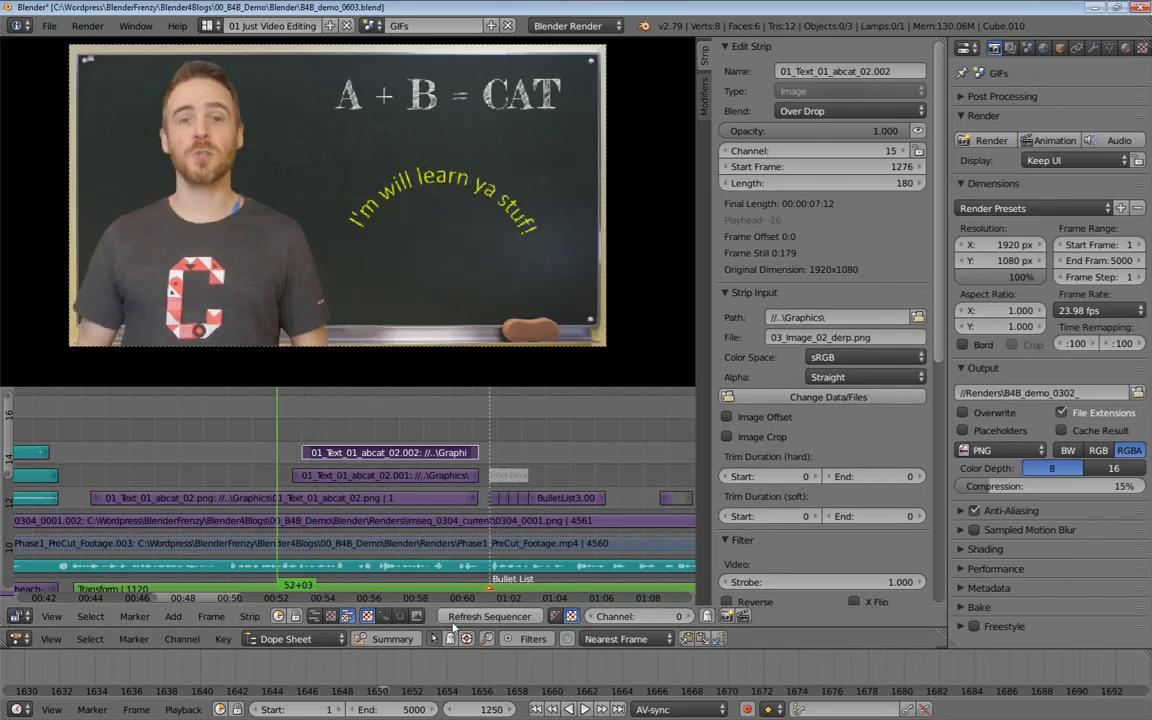
{"action": "key", "text": "alt+a"}
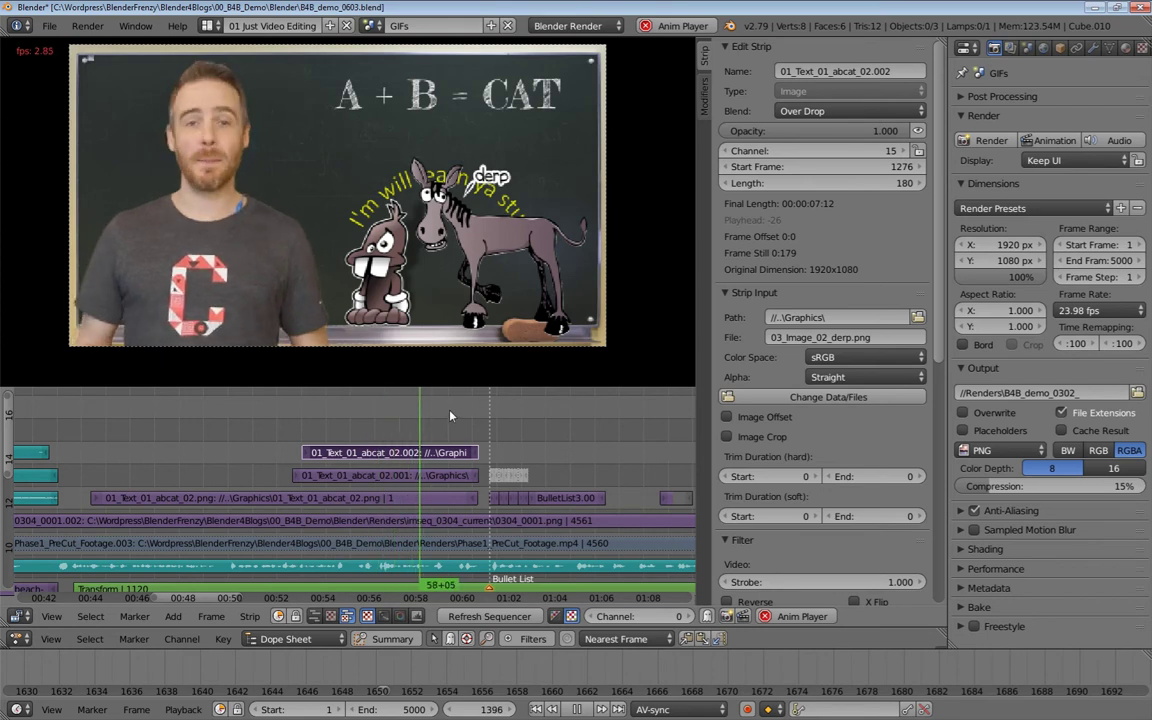
{"action": "key", "text": "alt+a"}
{"action": "middle_click_drag", "start_coordinate": [450, 416], "coordinate": [339, 432]}
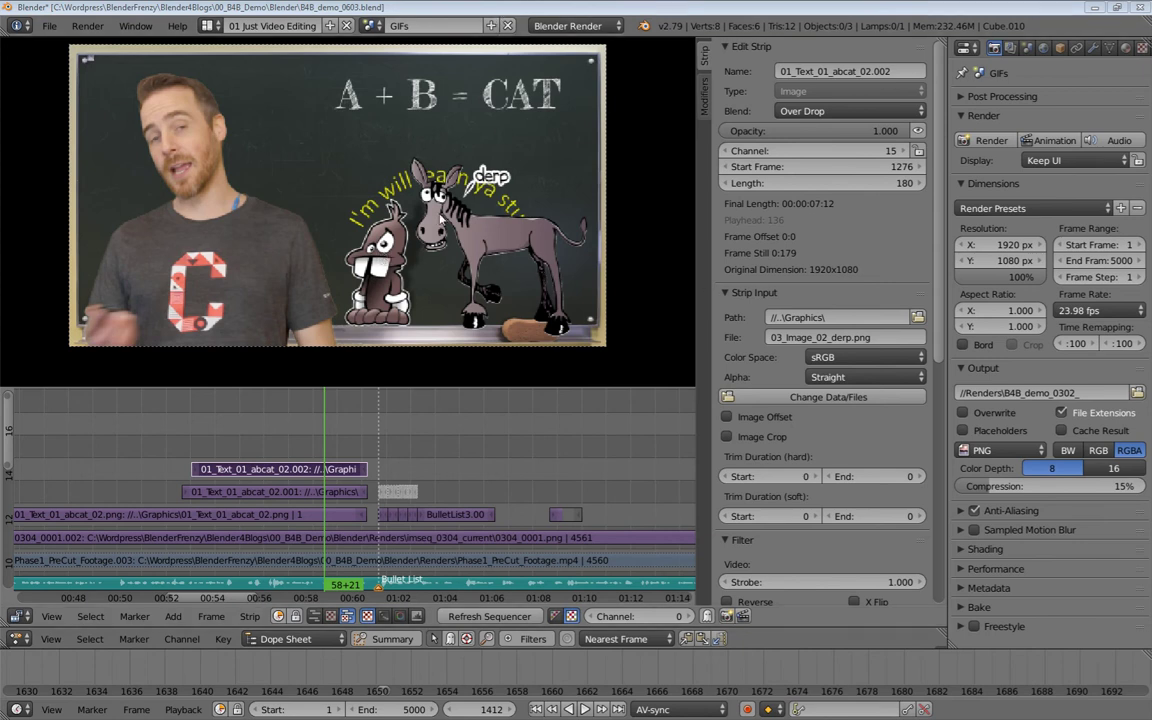
Select the 02_Image_01_stupid.png strip on channel 14 and replay the footage around frame 1400 to settle the playhead on frame 1410
{"action": "left_click", "coordinate": [322, 492]}
{"action": "left_click", "coordinate": [311, 517]}
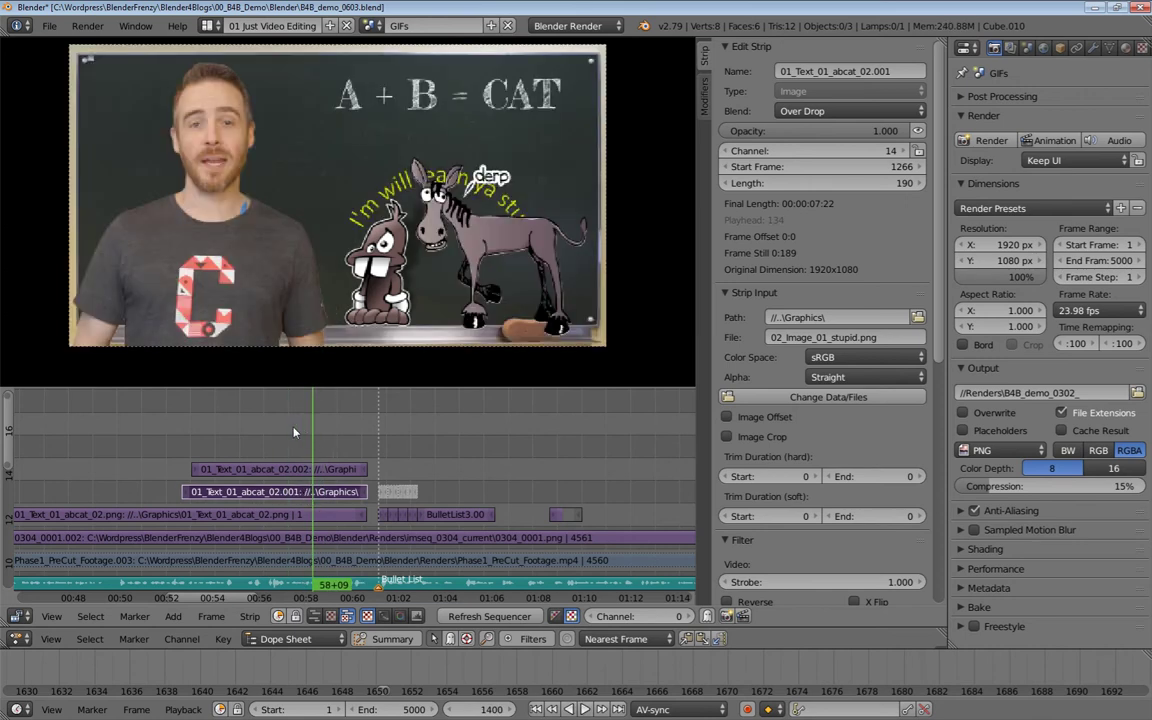
{"action": "key", "text": "shift+alt+a"}
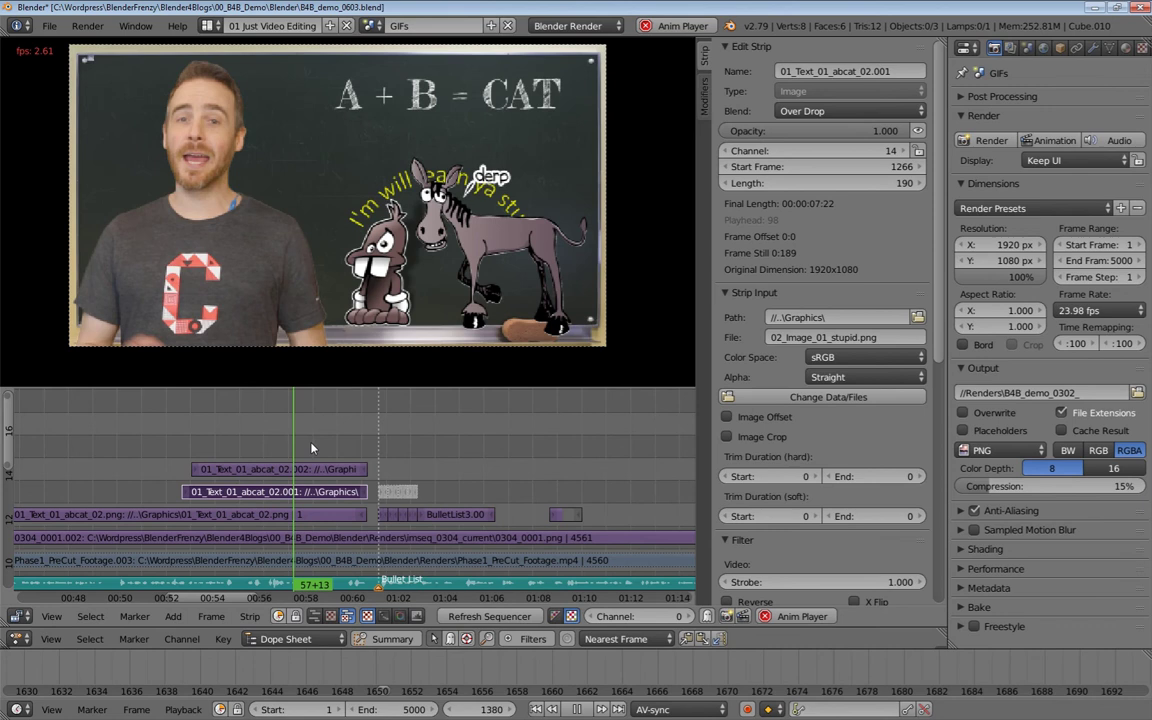
{"action": "key", "text": "alt+a"}
{"action": "left_click_drag", "start_coordinate": [317, 446], "coordinate": [311, 458]}
{"action": "middle_click_drag", "start_coordinate": [322, 508], "coordinate": [388, 431]}
{"action": "middle_click_drag", "start_coordinate": [384, 508], "coordinate": [371, 481], "text": "ctrl"}
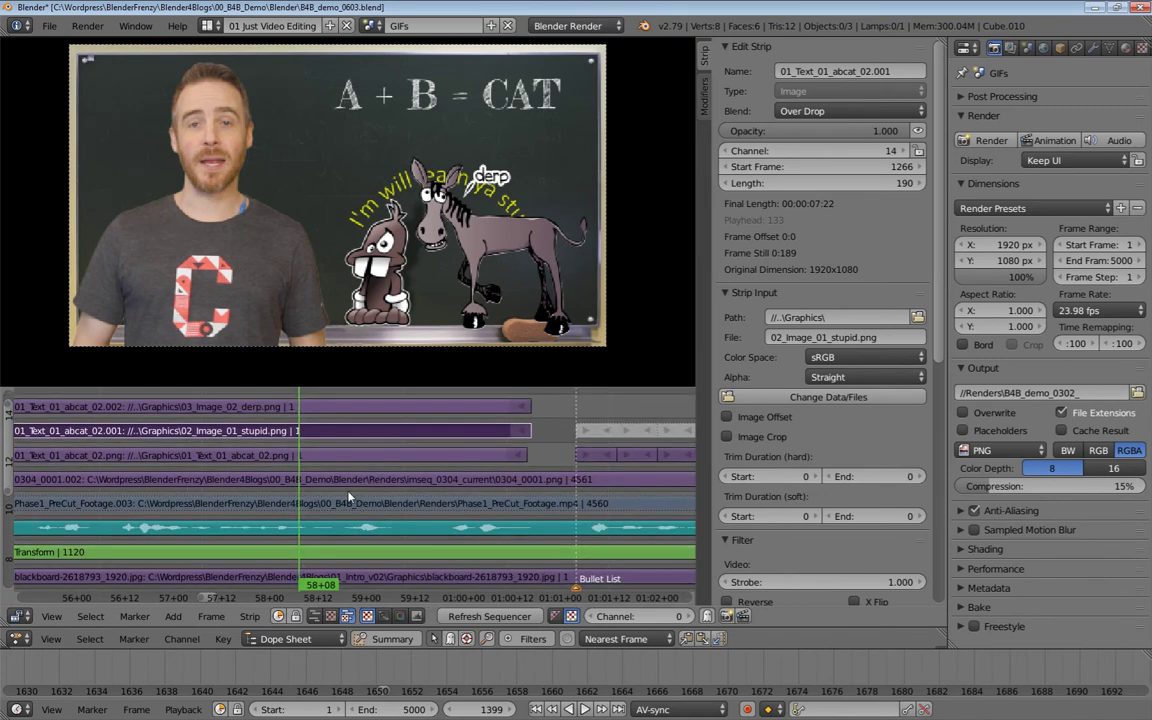
{"action": "key", "text": "alt+a"}
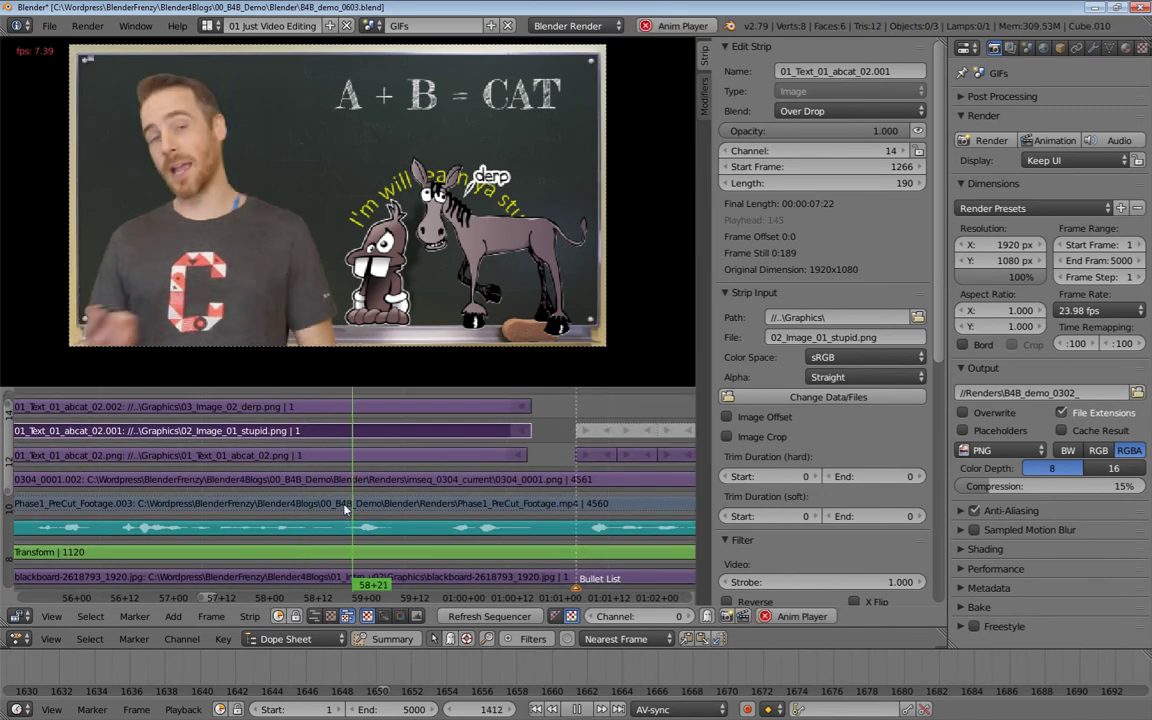
{"action": "key", "text": "alt+a"}
{"action": "left_click_drag", "start_coordinate": [343, 507], "coordinate": [336, 518]}
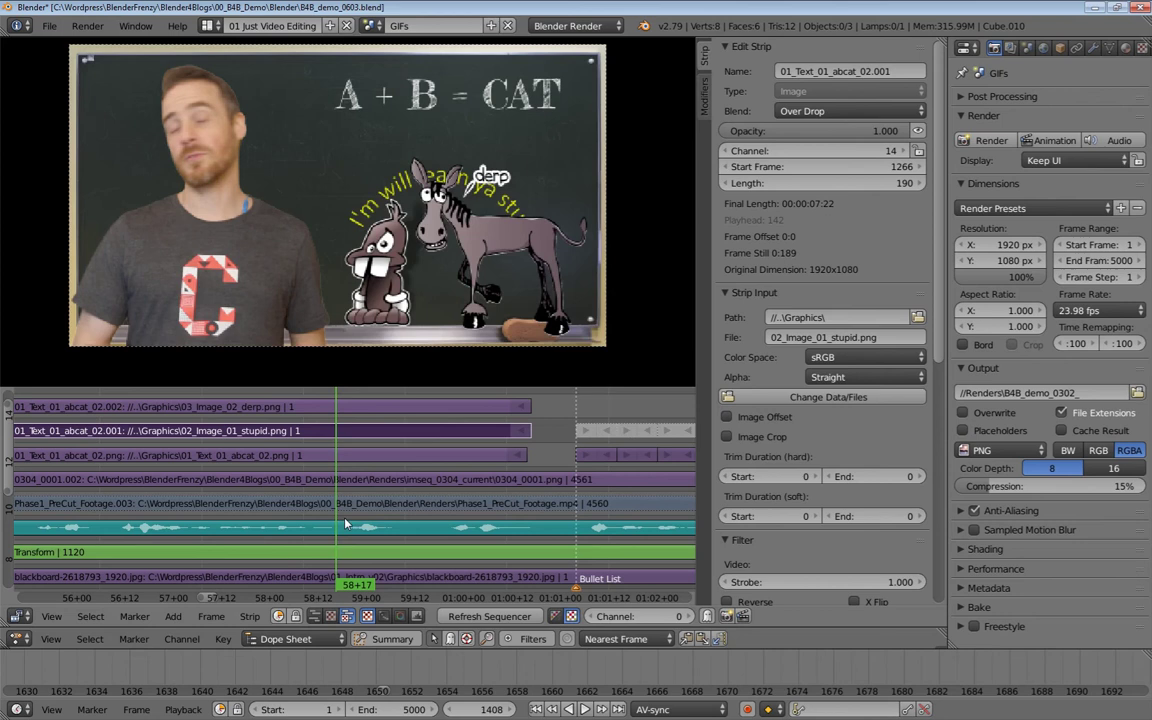
{"action": "left_click", "coordinate": [344, 523]}
{"action": "middle_click_drag", "start_coordinate": [365, 406], "coordinate": [342, 435]}
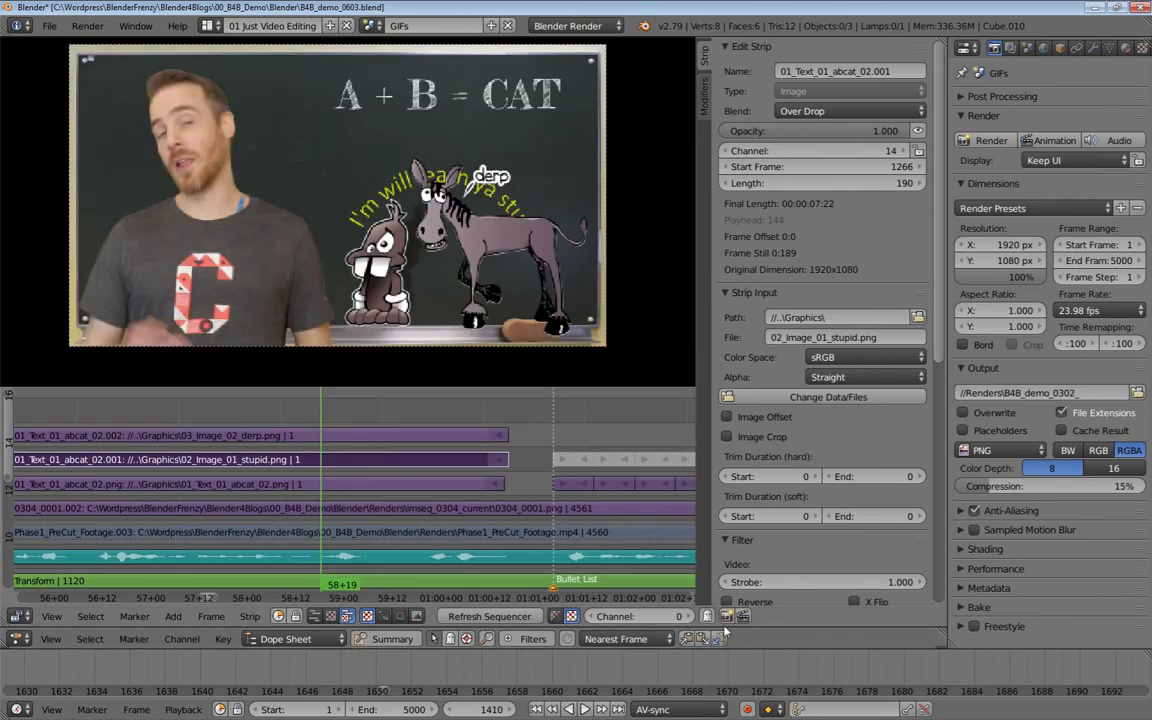
Enlarge the Dope Sheet area, extend the sequencer upward to keep its strips readable, and fit the whole video frame in the shortened preview
{"action": "left_click_drag", "start_coordinate": [779, 627], "coordinate": [777, 490]}
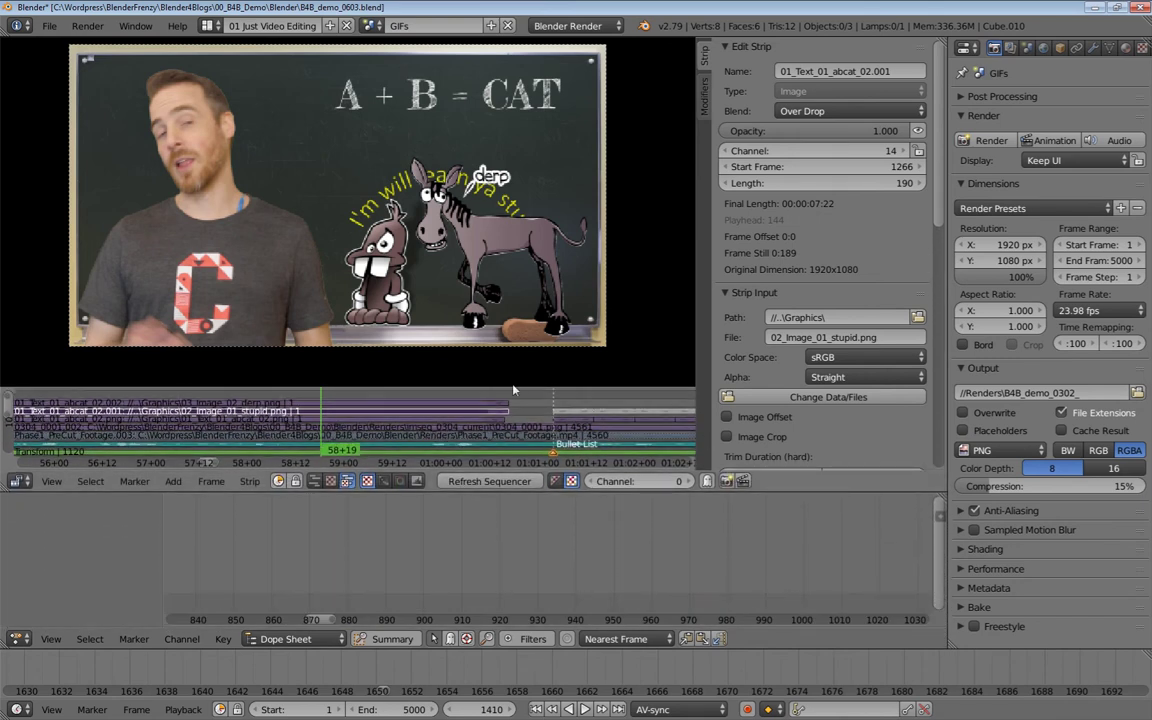
{"action": "left_click_drag", "start_coordinate": [513, 389], "coordinate": [440, 192]}
{"action": "scroll", "coordinate": [415, 178], "scroll_direction": "down", "scroll_amount": 4}
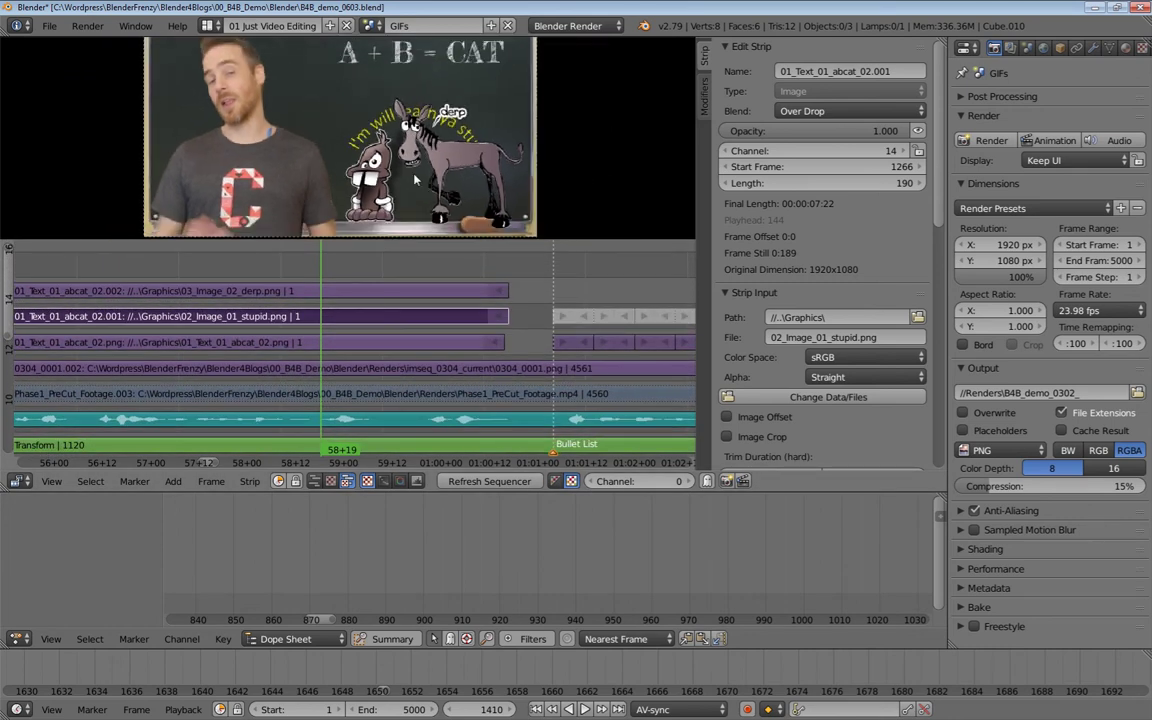
{"action": "scroll", "coordinate": [415, 178], "scroll_direction": "up", "scroll_amount": 2}
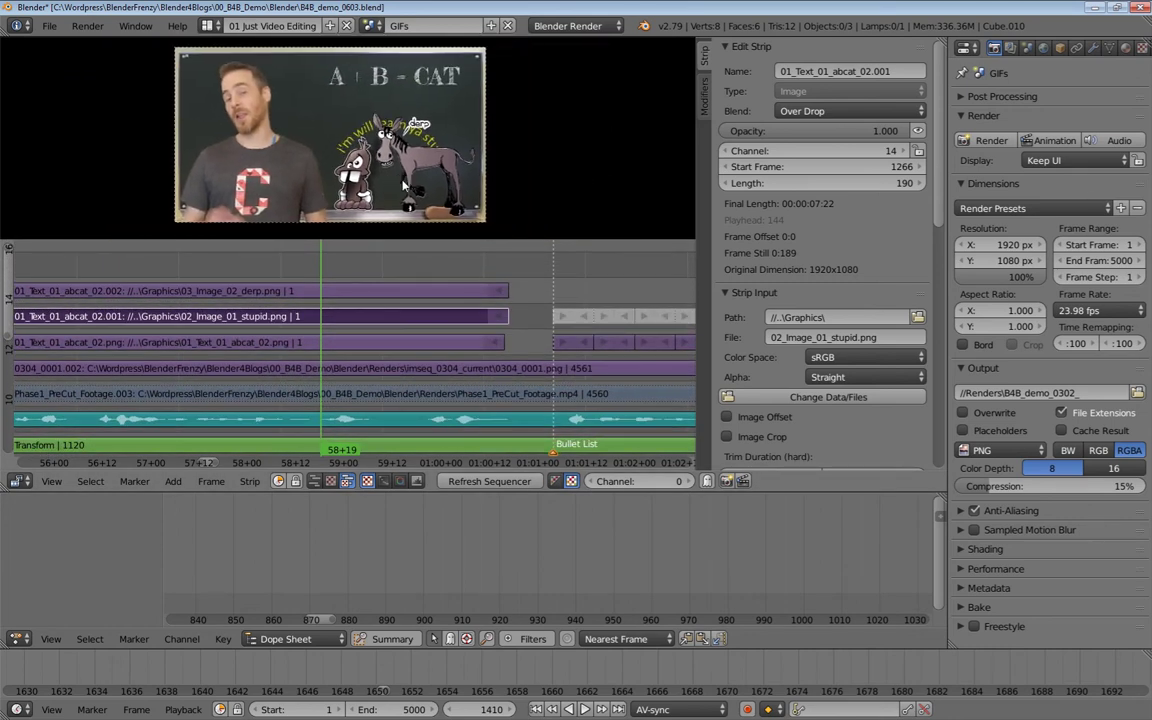
{"action": "middle_click_drag", "start_coordinate": [380, 397], "coordinate": [264, 415]}
{"action": "scroll", "coordinate": [270, 411], "scroll_direction": "down", "scroll_amount": 1}
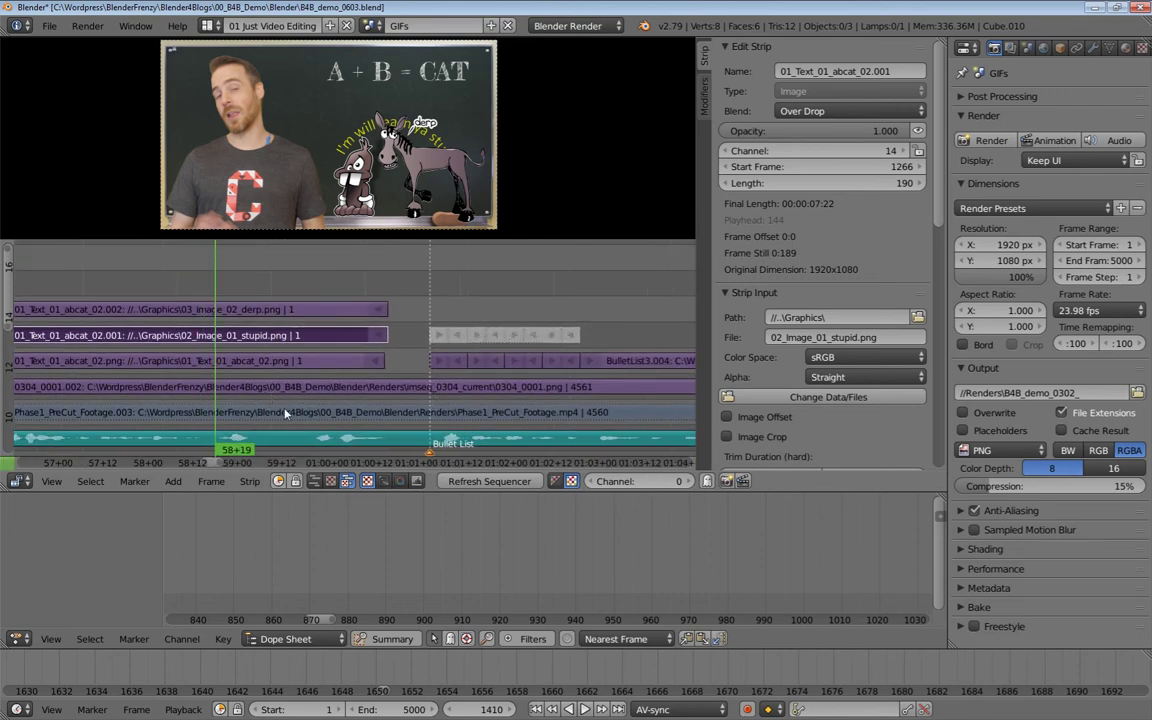
Center the Dope Sheet on current frame 1410 and shift its view to show the frames that follow
{"action": "scroll", "coordinate": [330, 590], "scroll_direction": "up", "scroll_amount": 1}
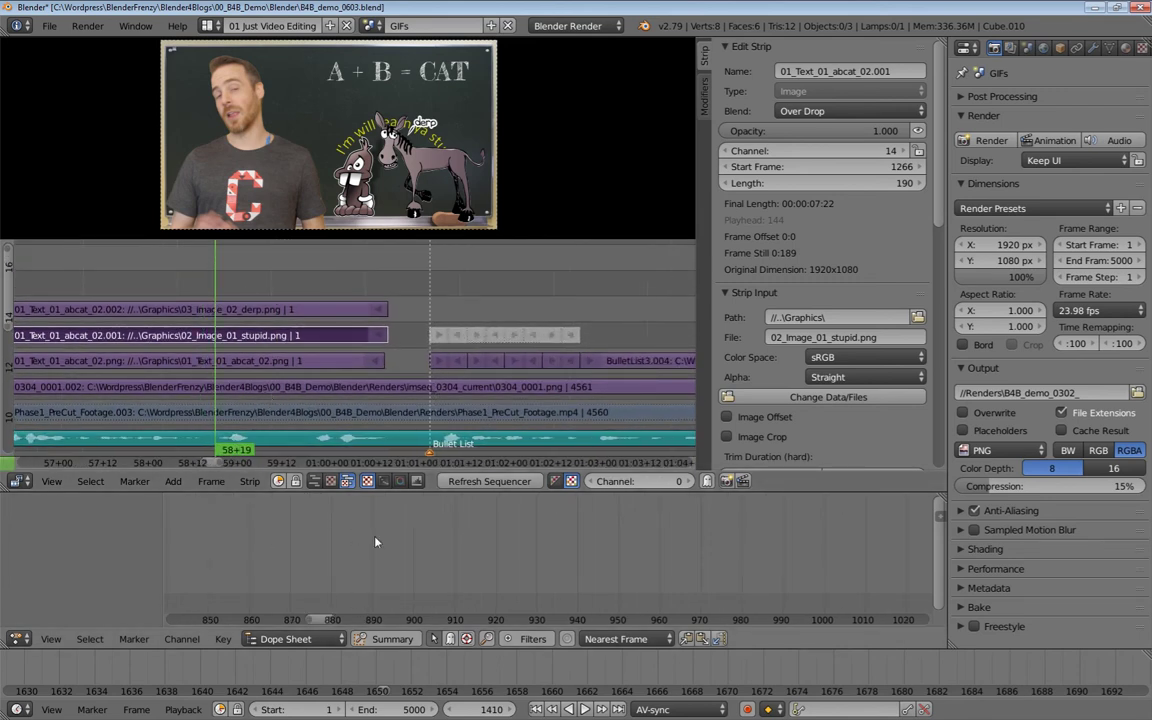
{"action": "key", "text": "KP_Decimal"}
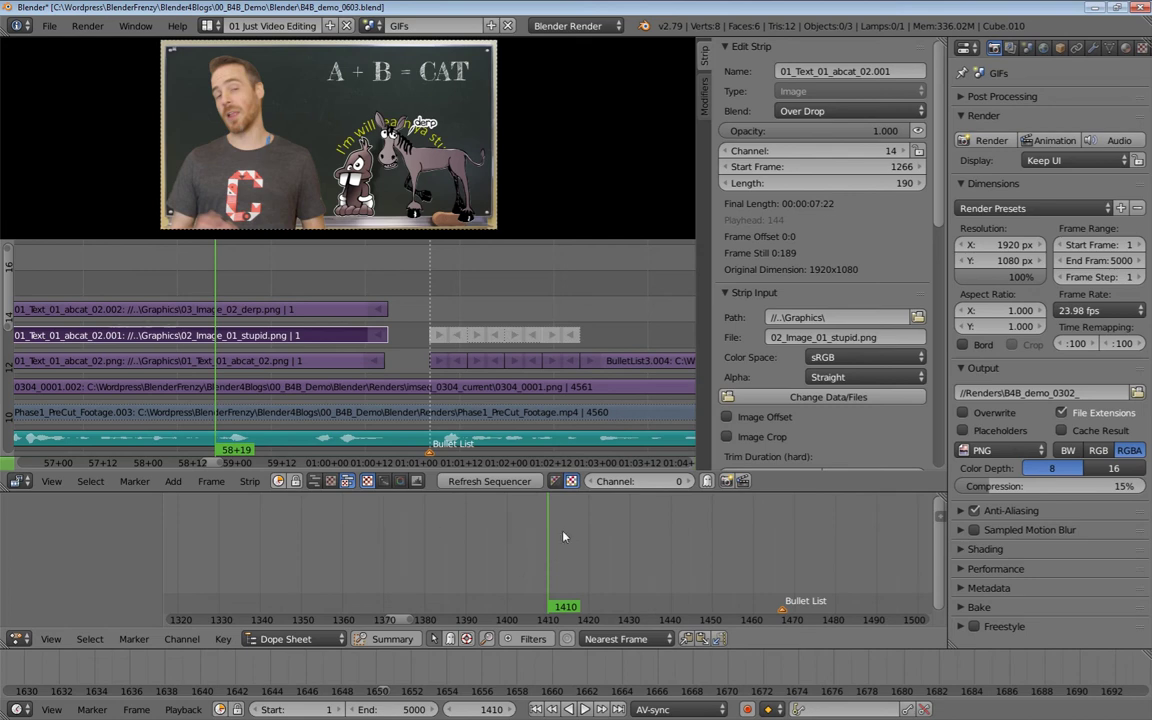
{"action": "middle_click_drag", "start_coordinate": [557, 554], "coordinate": [260, 543]}
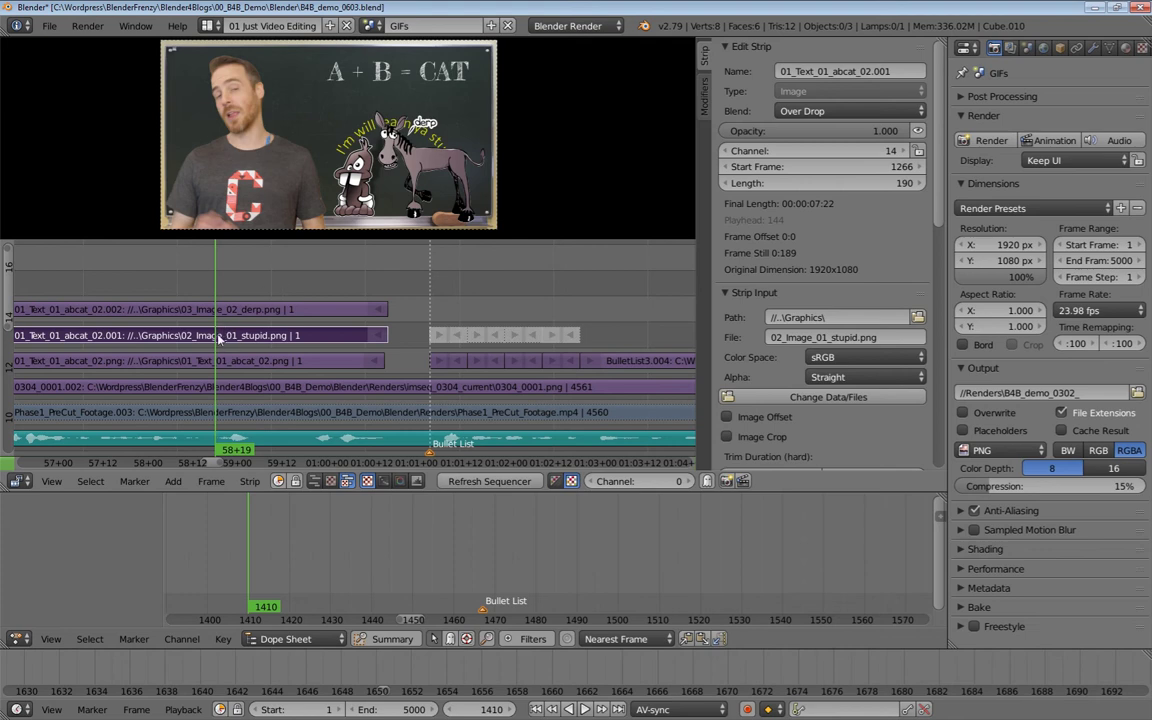
Enable Image Offset on the 02_Image_01_stupid.png strip and keyframe its X offset at 0 on frame 1410
{"action": "scroll", "coordinate": [760, 300], "scroll_direction": "down", "scroll_amount": 5}
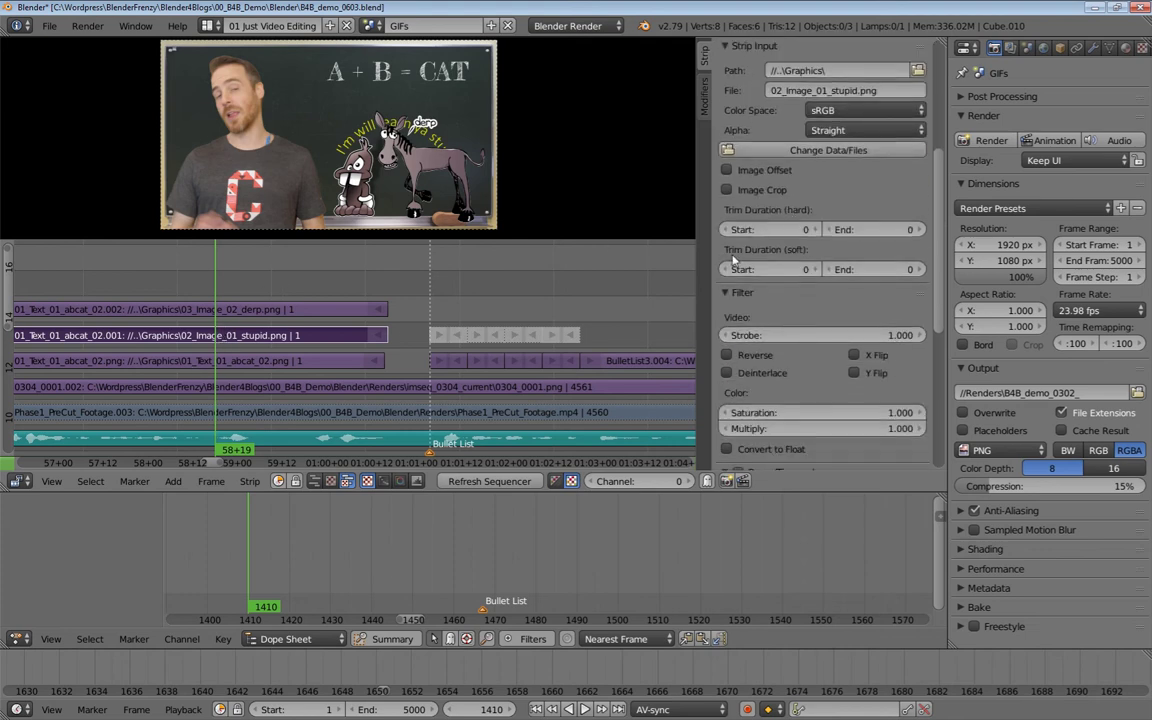
{"action": "scroll", "coordinate": [733, 260], "scroll_direction": "up", "scroll_amount": 3}
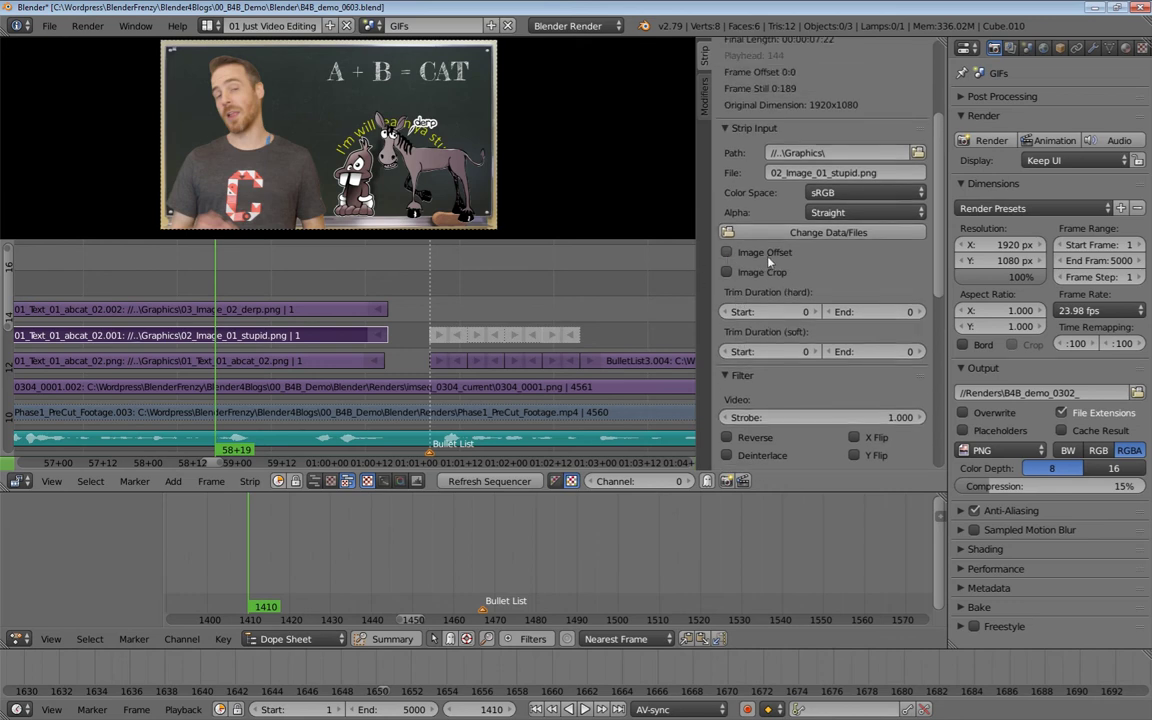
{"action": "left_click", "coordinate": [727, 253]}
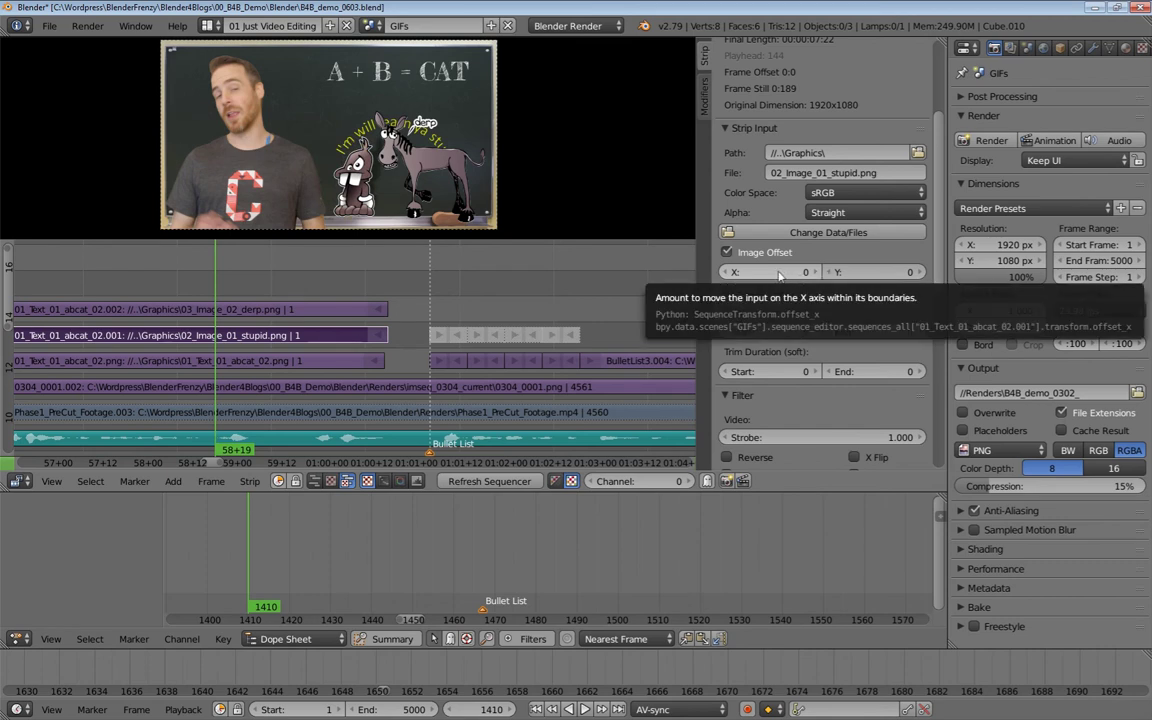
{"action": "key", "text": "i"}
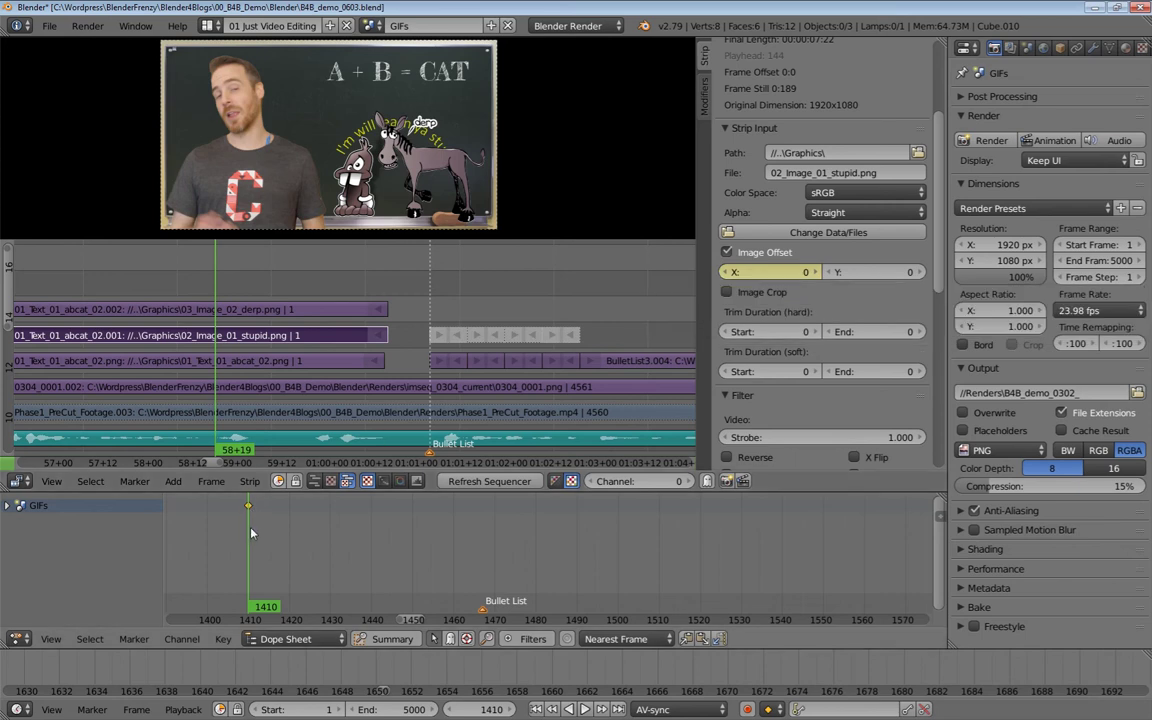
Play the footage onward from frame 1410 and settle the playhead on frame 1435
{"action": "key", "text": "alt+a"}
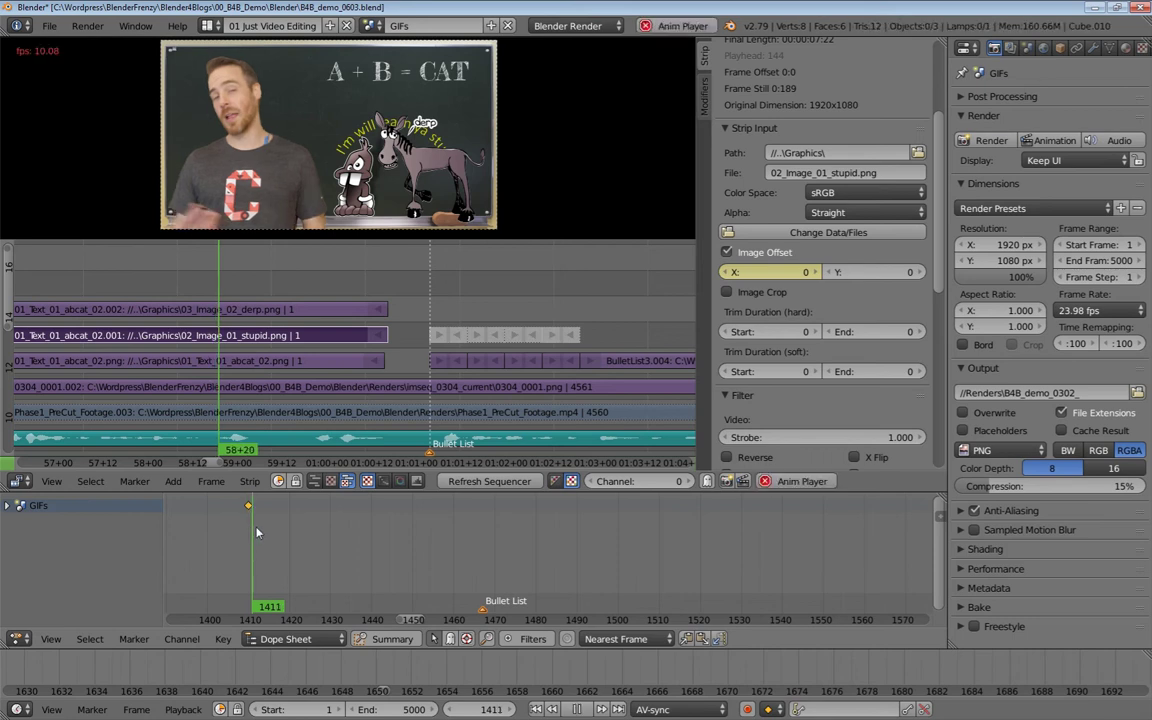
{"action": "key", "text": "alt+a"}
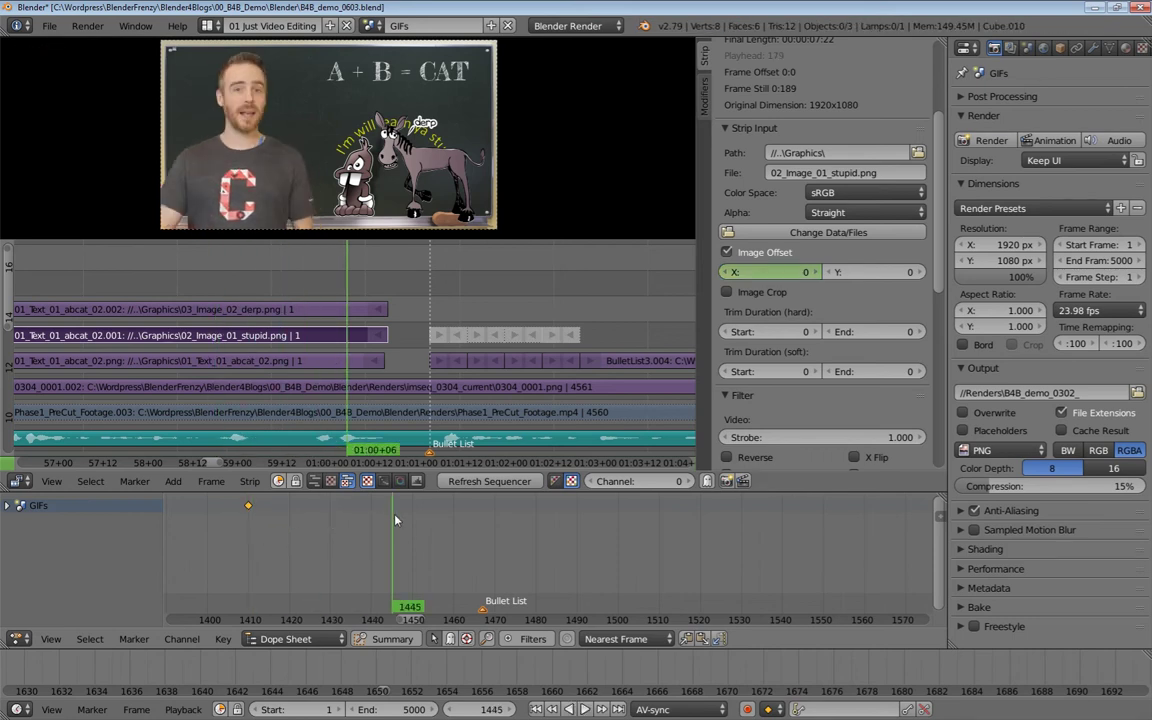
{"action": "left_click_drag", "start_coordinate": [393, 522], "coordinate": [367, 527]}
{"action": "key", "text": "alt+a"}
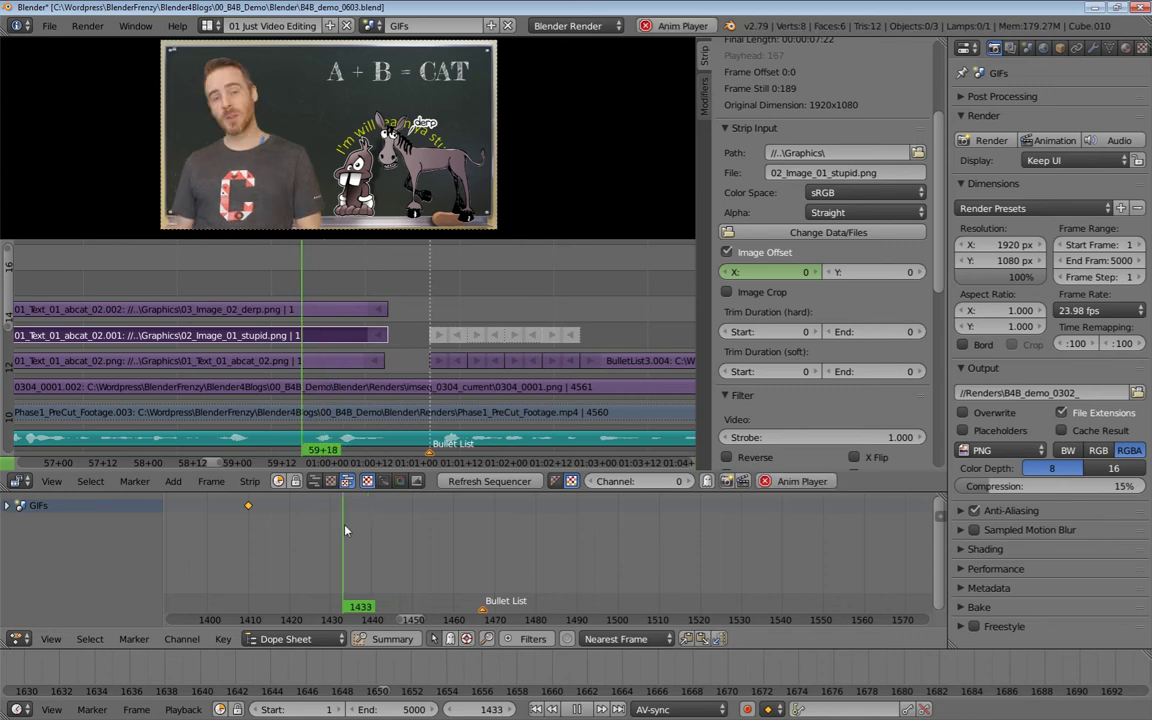
{"action": "key", "text": "alt+a"}
{"action": "left_click", "coordinate": [351, 534]}
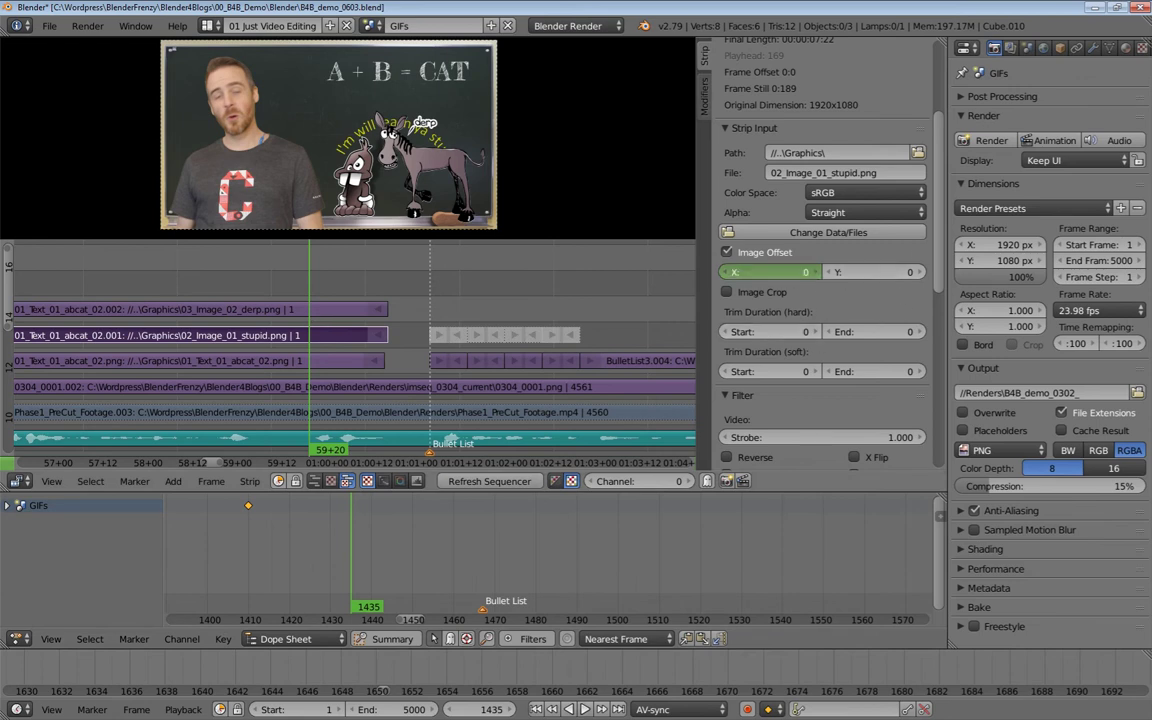
Slide the 02_Image_01_stupid.png image out of the picture with an X offset of -1295 and keyframe it on frame 1435
{"action": "left_click_drag", "start_coordinate": [790, 272], "coordinate": [685, 272]}
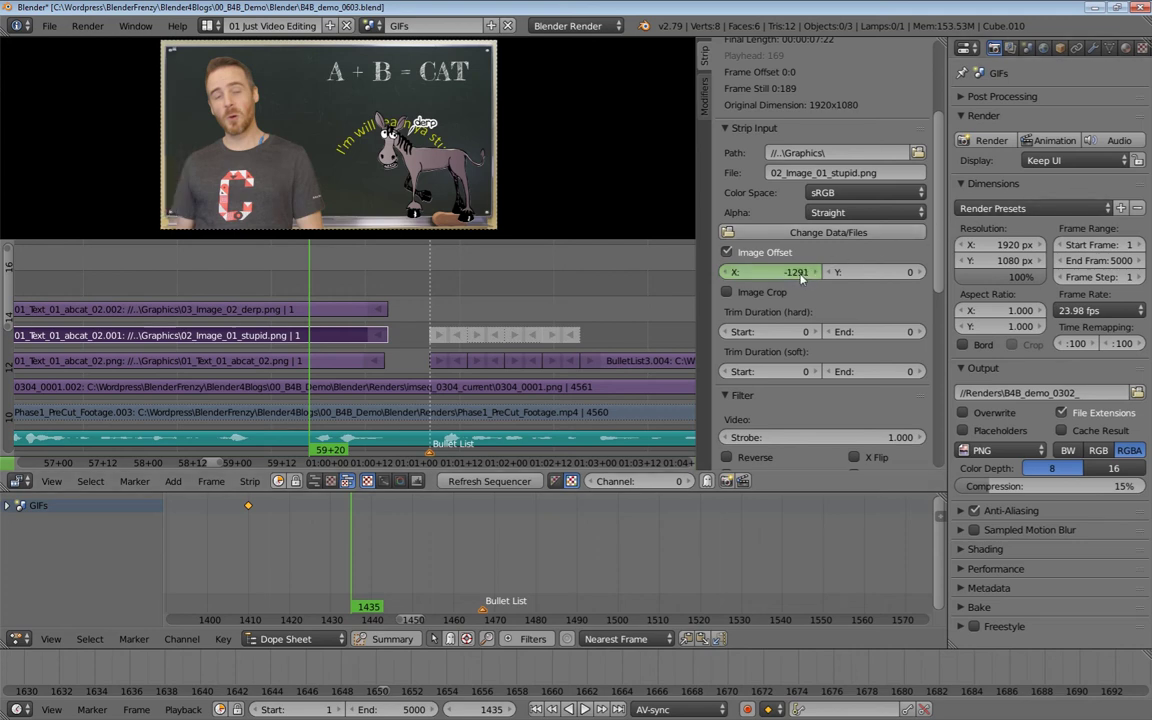
{"action": "left_click", "coordinate": [769, 272]}
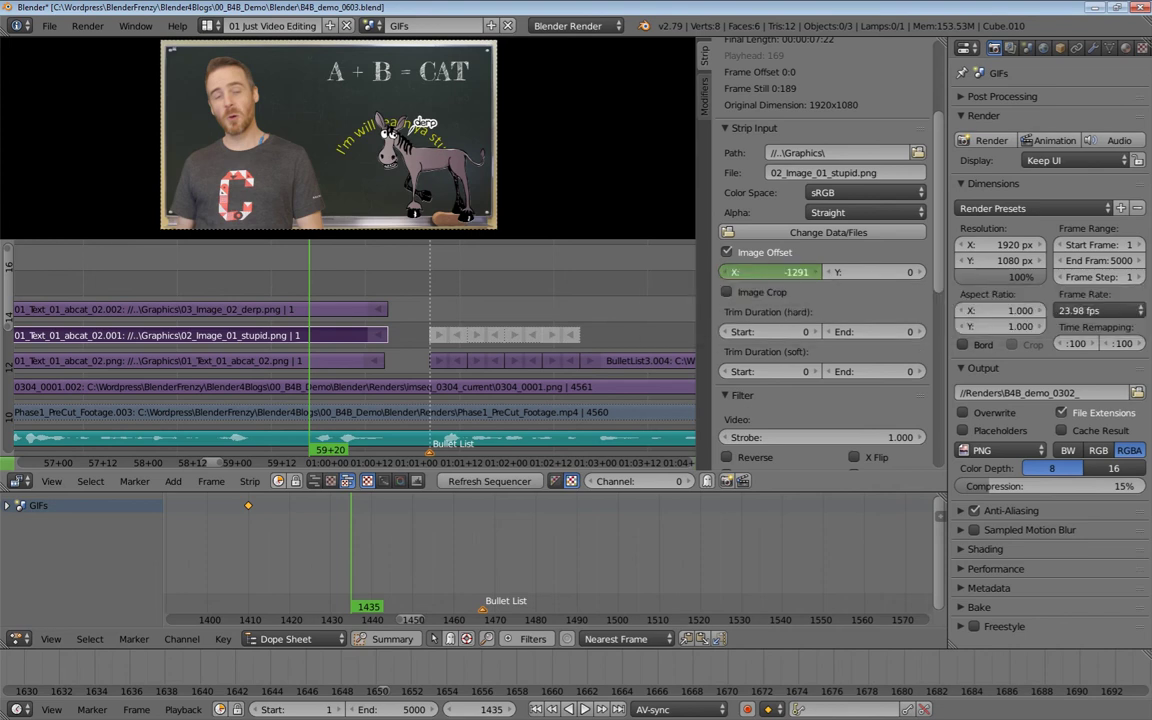
{"action": "type", "text": "-1290"}
{"action": "key", "text": "Return"}
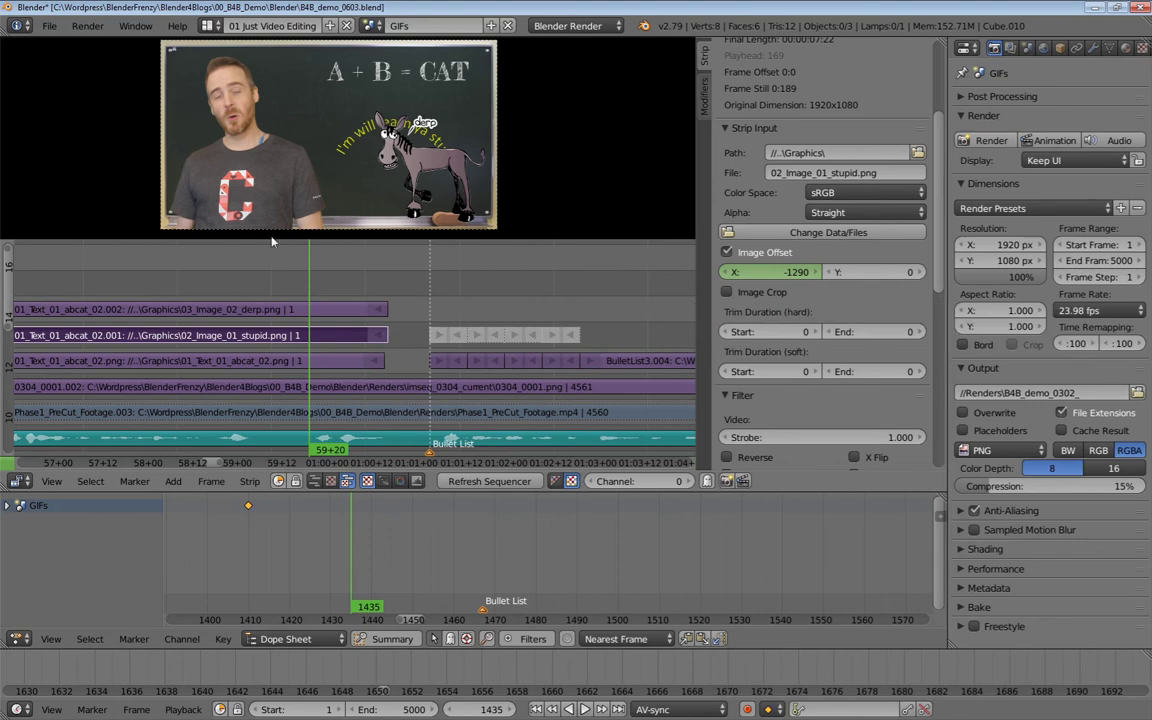
{"action": "left_click", "coordinate": [795, 272]}
{"action": "left_click", "coordinate": [795, 271]}
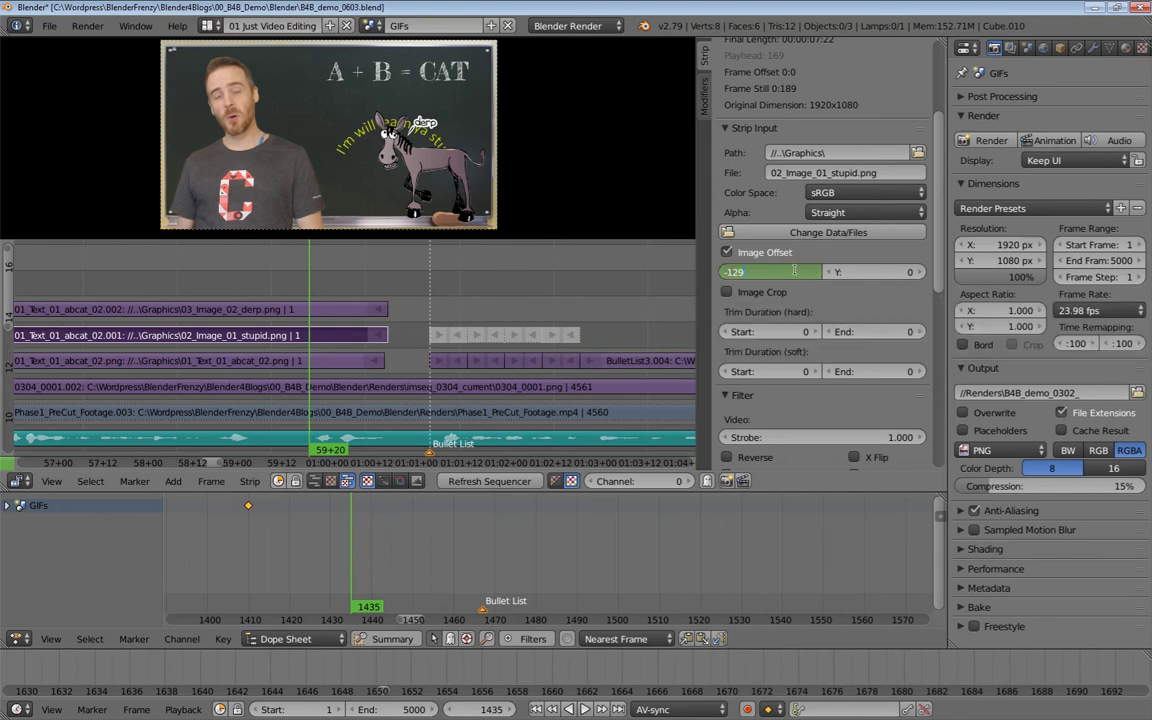
{"action": "type", "text": "5"}
{"action": "key", "text": "Return"}
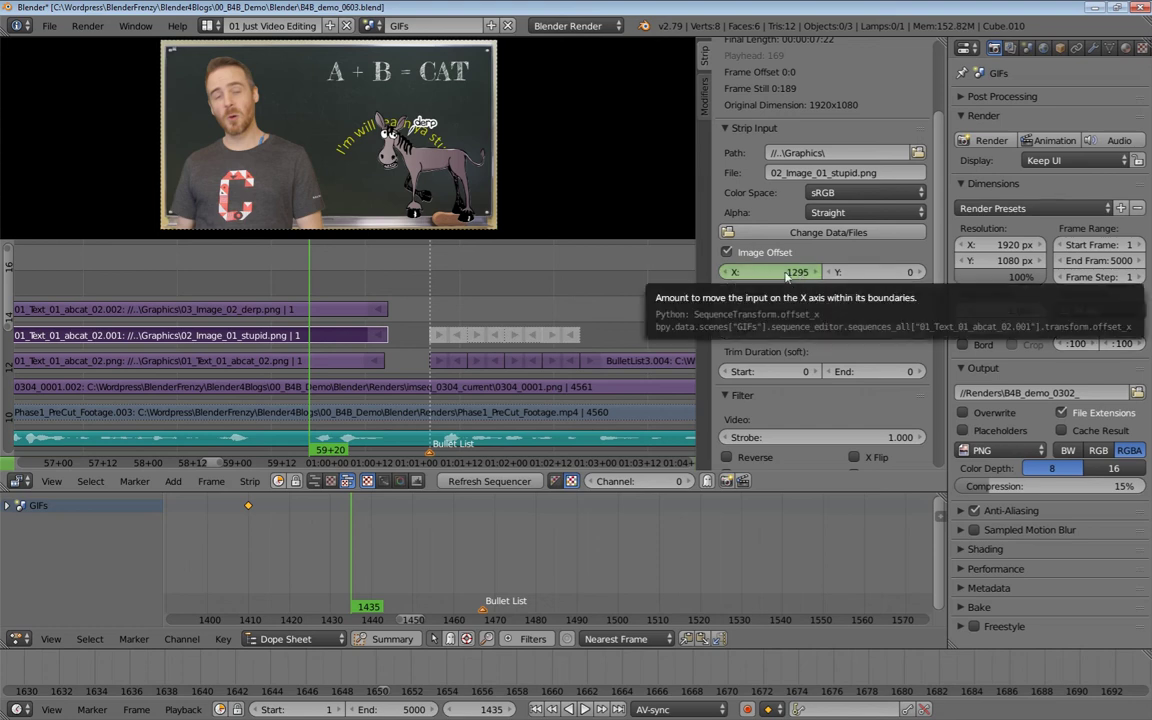
{"action": "key", "text": "i"}
{"action": "left_click", "coordinate": [787, 272]}
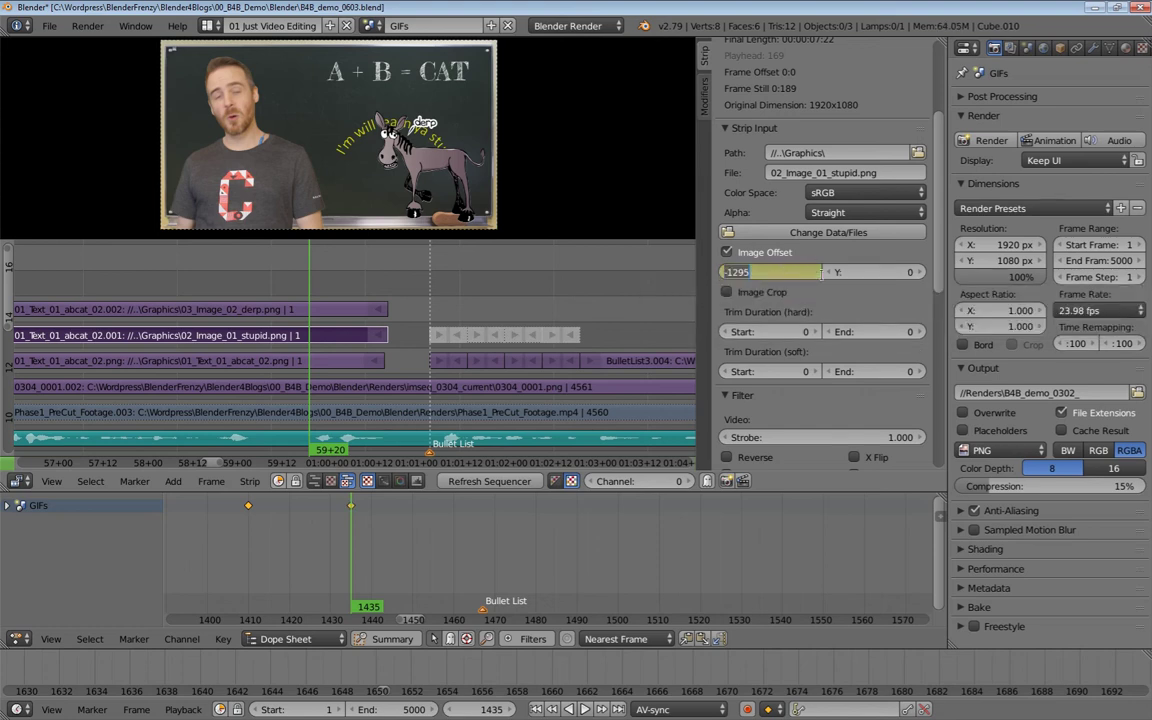
{"action": "key", "text": "Return"}
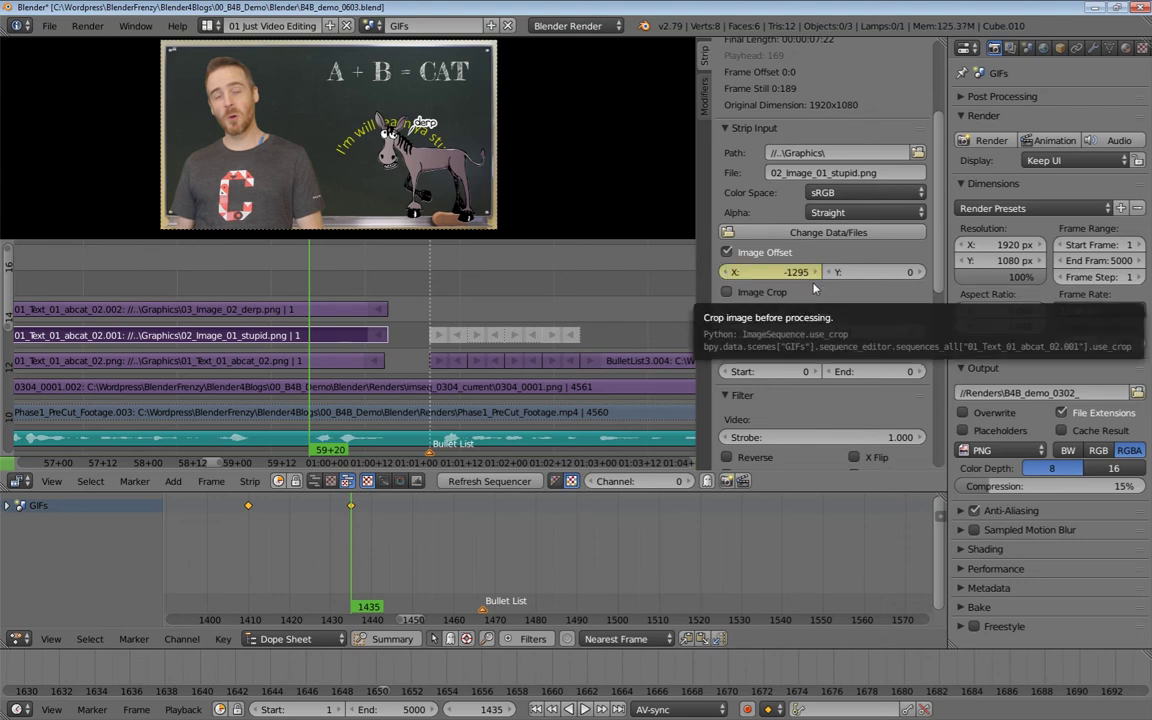
Replay the 02_Image_01_stupid.png slide-out animation from about frame 1401
{"action": "left_click_drag", "start_coordinate": [346, 520], "coordinate": [249, 520]}
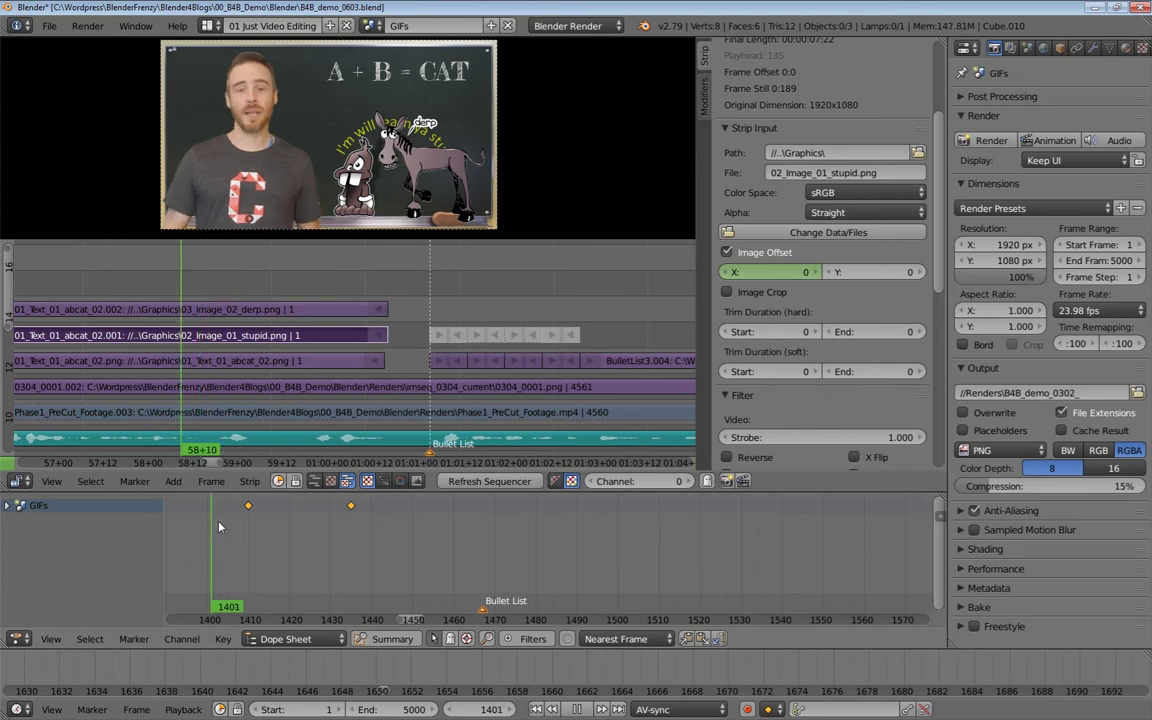
{"action": "key", "text": "alt+a"}
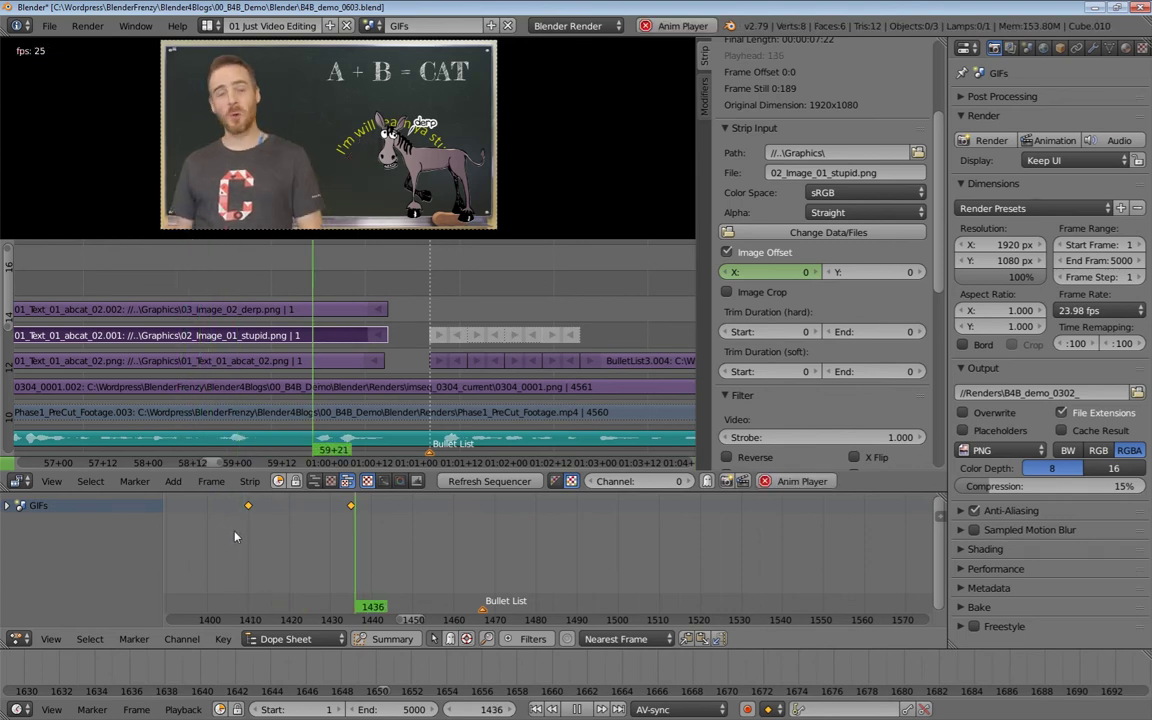
{"action": "key", "text": "alt+a"}
{"action": "left_click_drag", "start_coordinate": [309, 539], "coordinate": [225, 530]}
{"action": "key", "text": "alt+a"}
{"action": "key", "text": "alt+a"}
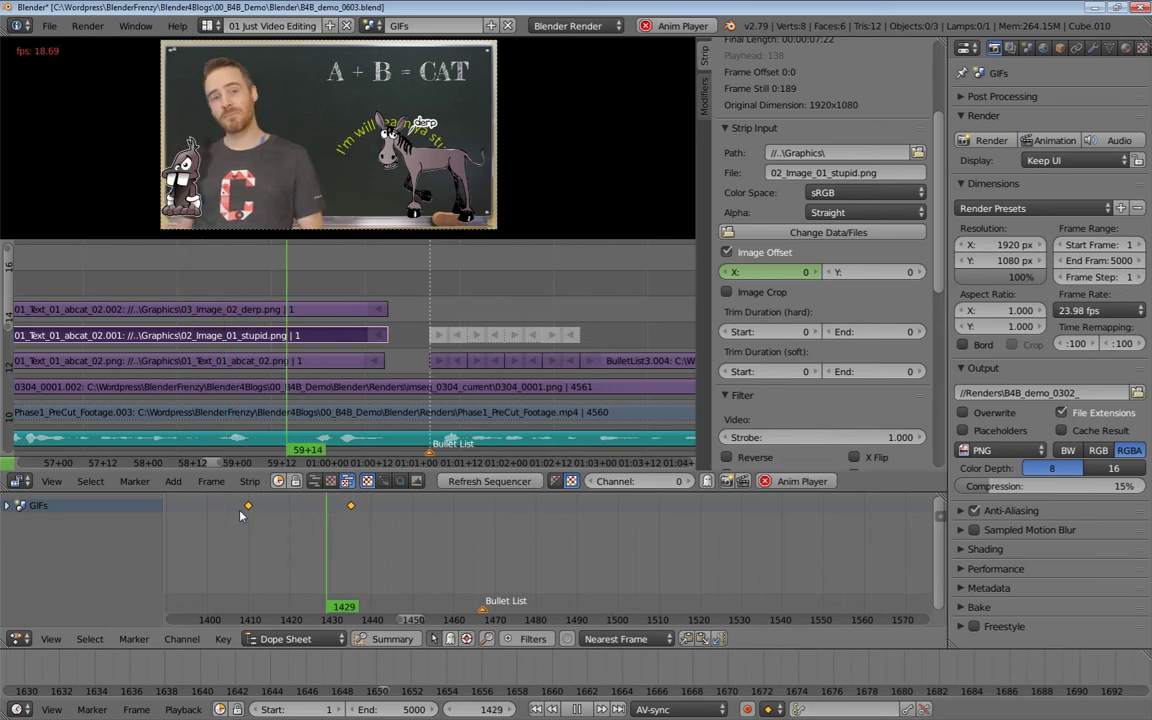
Check the 02_Image_01_stupid.png strip's keyframes while scrubbing the start of its slide-out, and place the playhead on frame 1415
{"action": "left_click", "coordinate": [252, 312]}
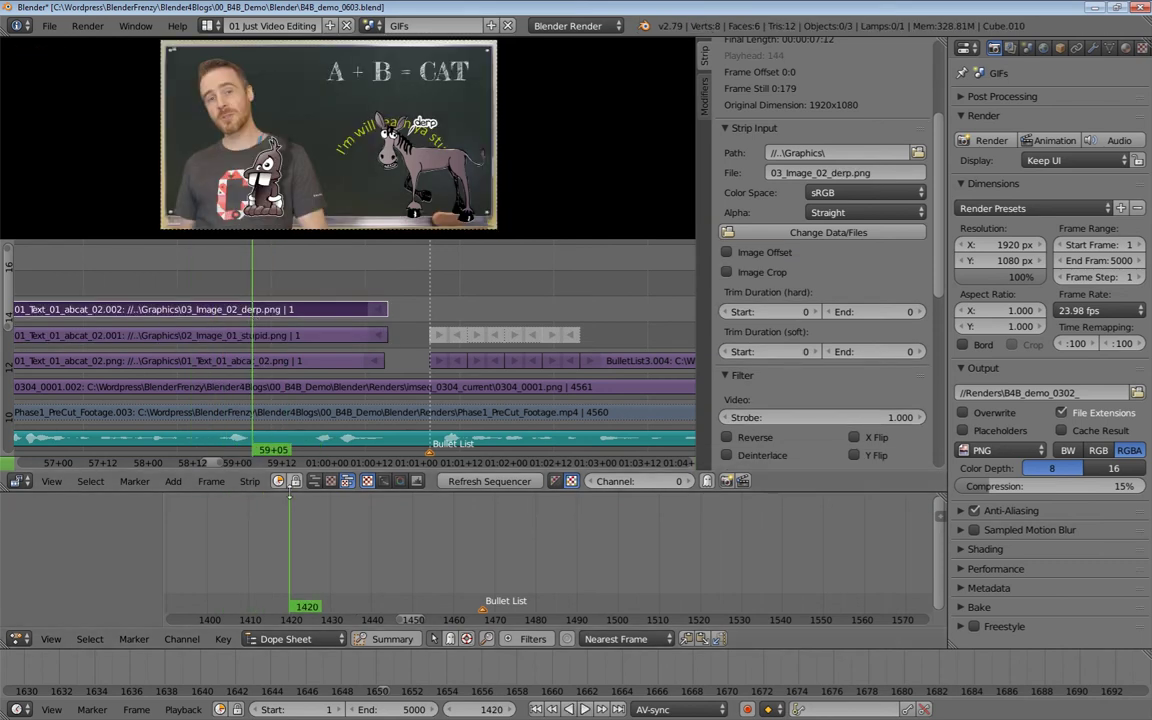
{"action": "left_click", "coordinate": [234, 342]}
{"action": "left_click_drag", "start_coordinate": [288, 538], "coordinate": [265, 532]}
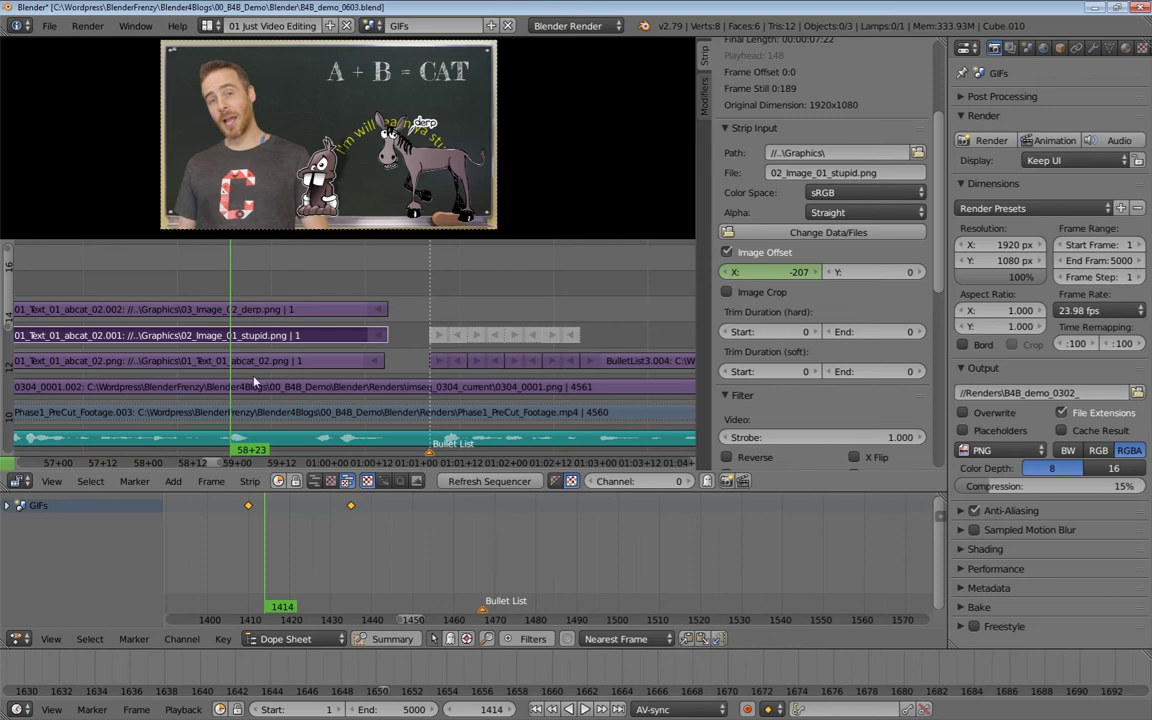
{"action": "left_click_drag", "start_coordinate": [264, 518], "coordinate": [250, 516]}
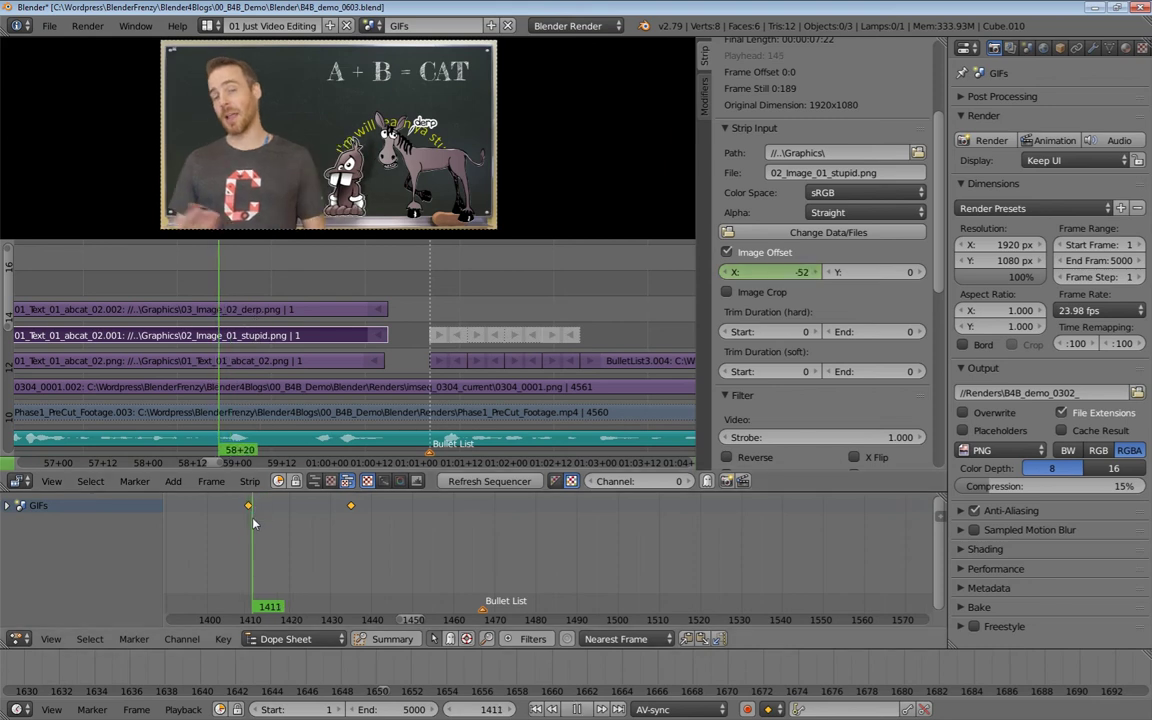
{"action": "left_click_drag", "start_coordinate": [253, 522], "coordinate": [269, 523]}
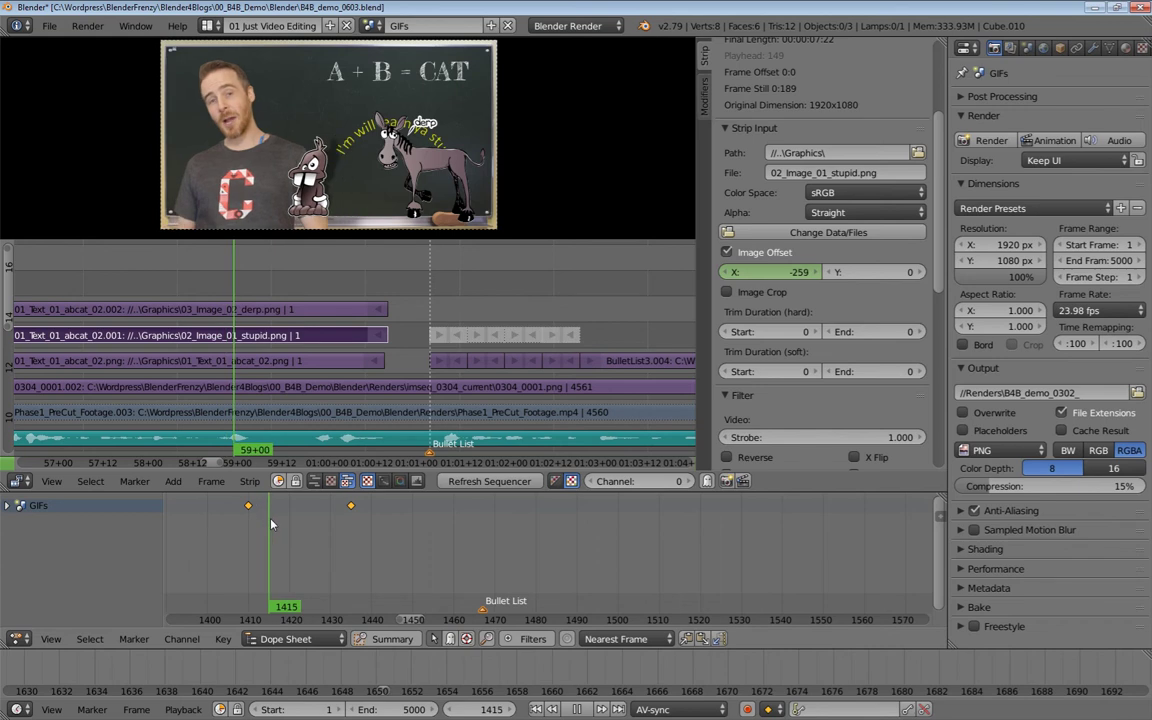
{"action": "key", "text": "alt+a"}
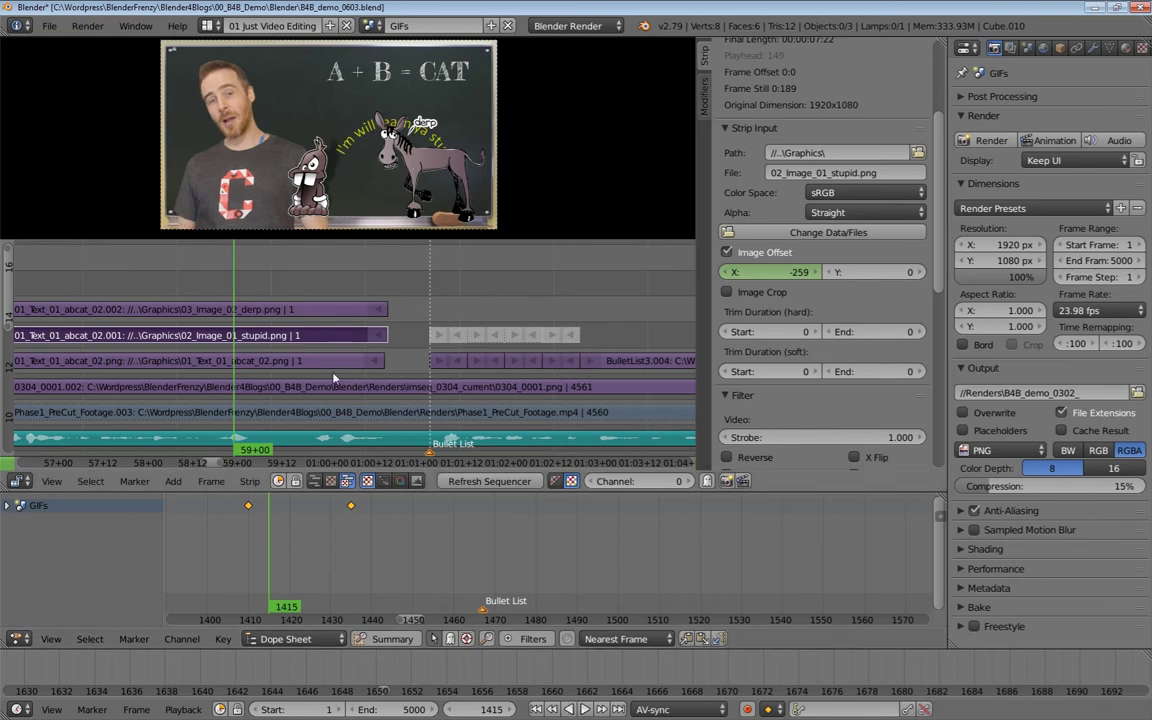
Enable Image Offset on the 03_Image_02_derp.png strip and keyframe its X offset at 0 on frame 1415
{"action": "right_click", "coordinate": [380, 309]}
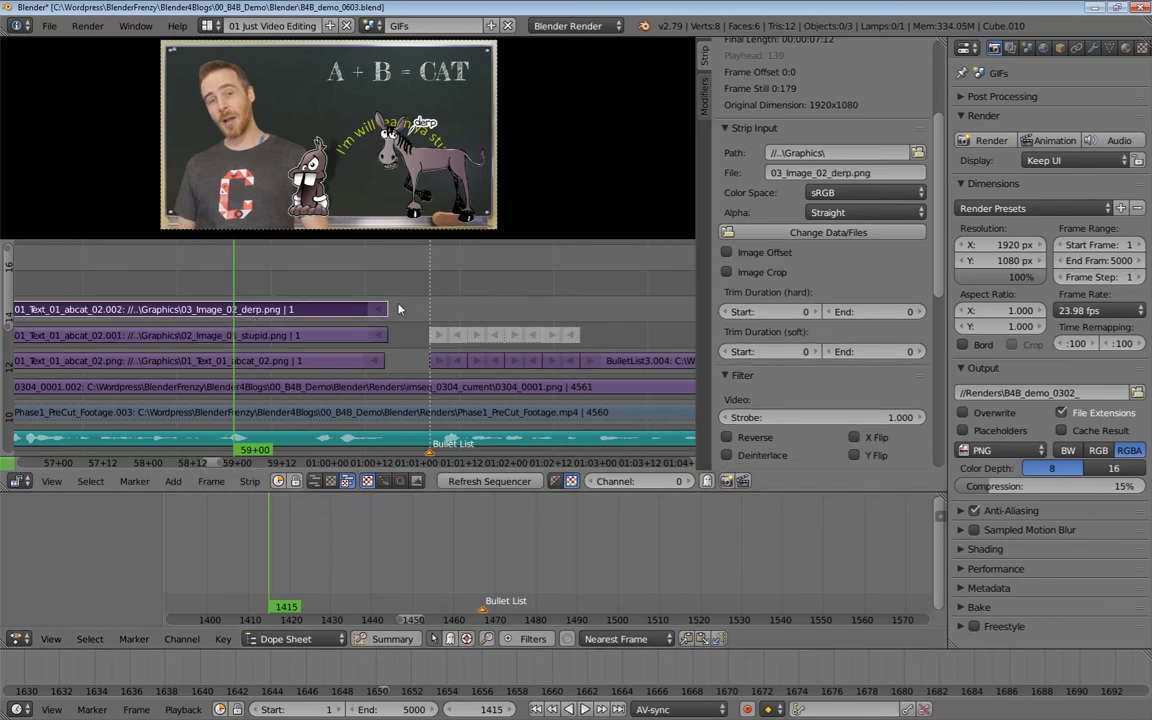
{"action": "left_click", "coordinate": [727, 253]}
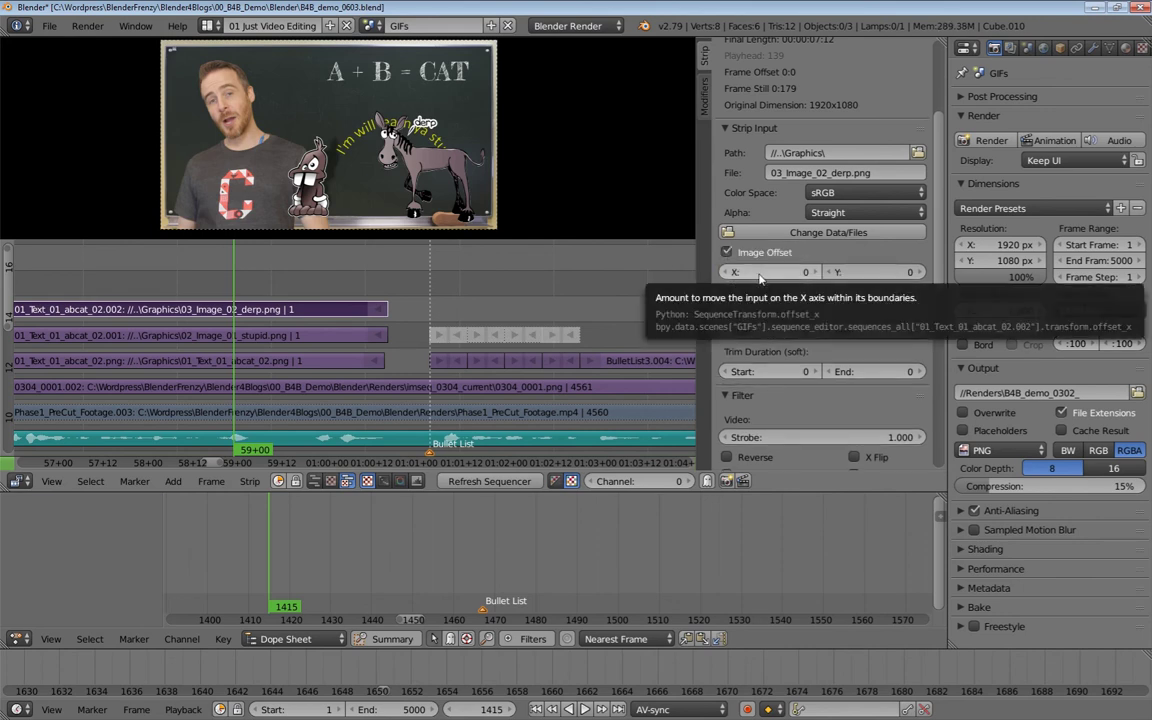
{"action": "key", "text": "i"}
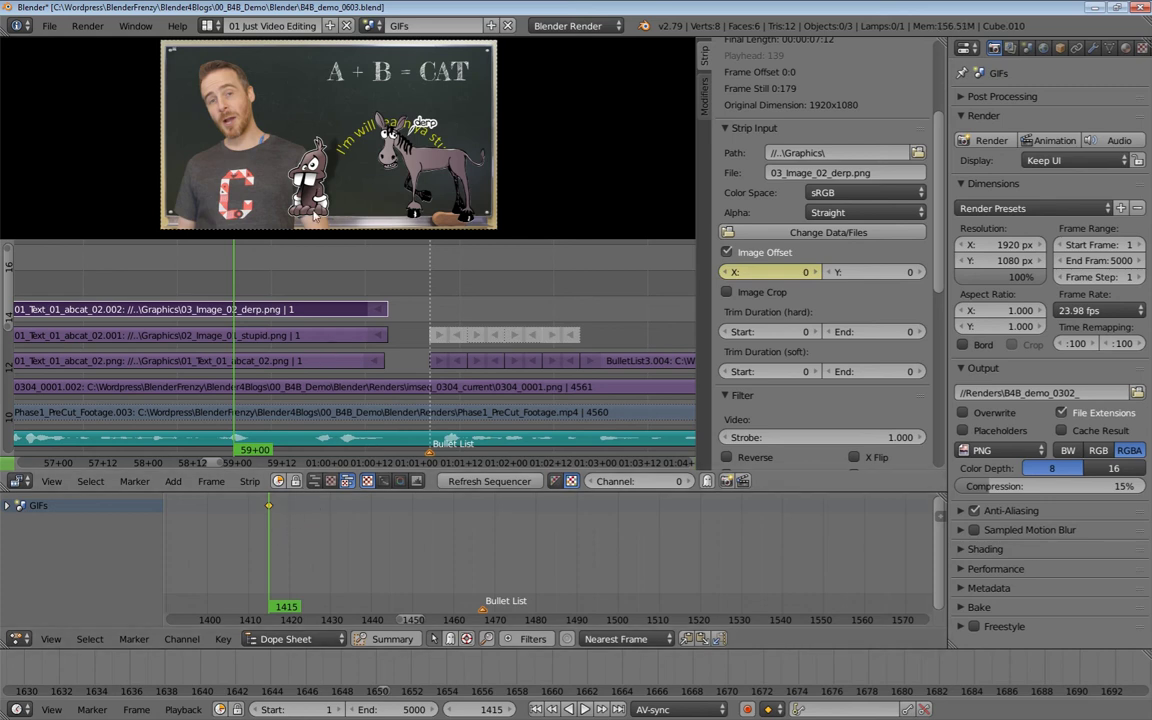
Show the 02_Image_01_stupid.png strip's keyframes and align the playhead with its second keyframe on frame 1435
{"action": "right_click", "coordinate": [335, 343]}
{"action": "key", "text": "alt+a"}
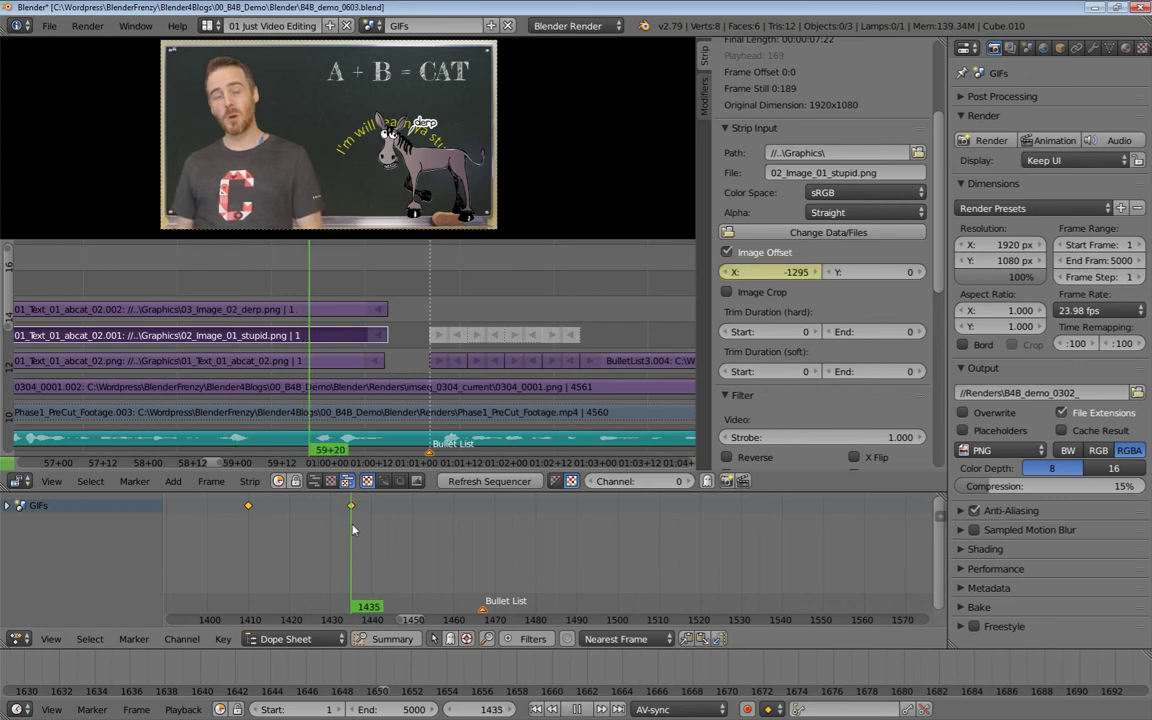
{"action": "key", "text": "alt+a"}
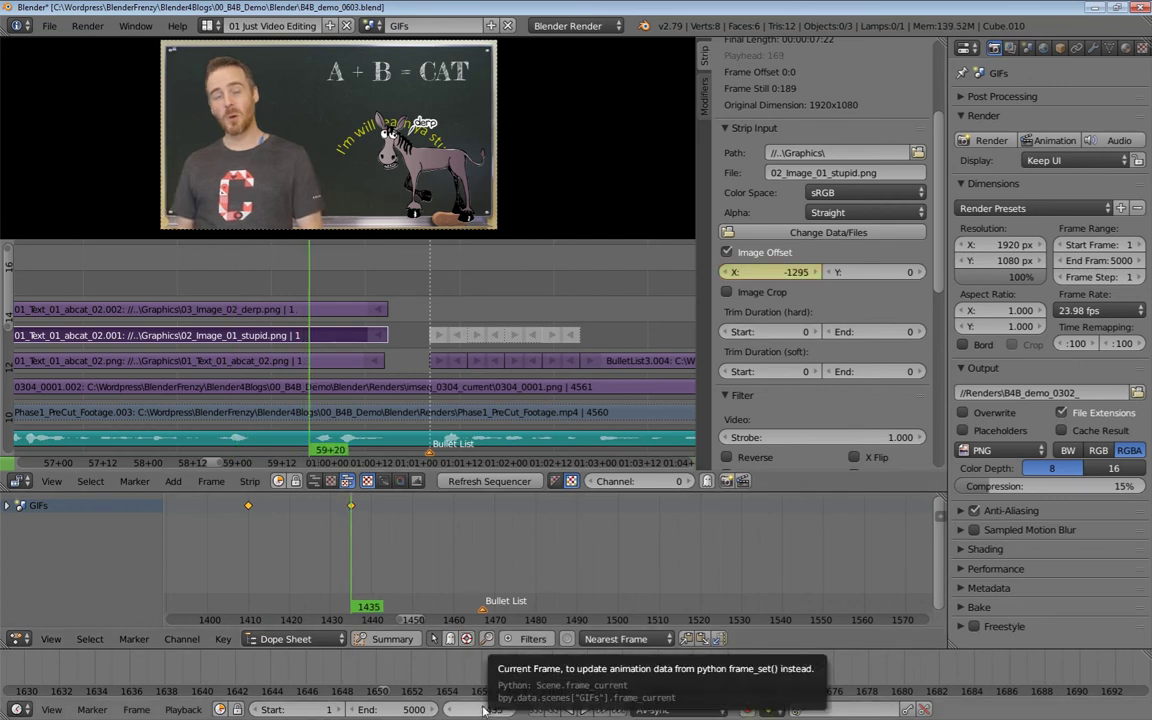
Move the 03_Image_02_derp.png image out of the picture with an X offset of 700 and keyframe it on frame 1435
{"action": "left_click", "coordinate": [328, 310]}
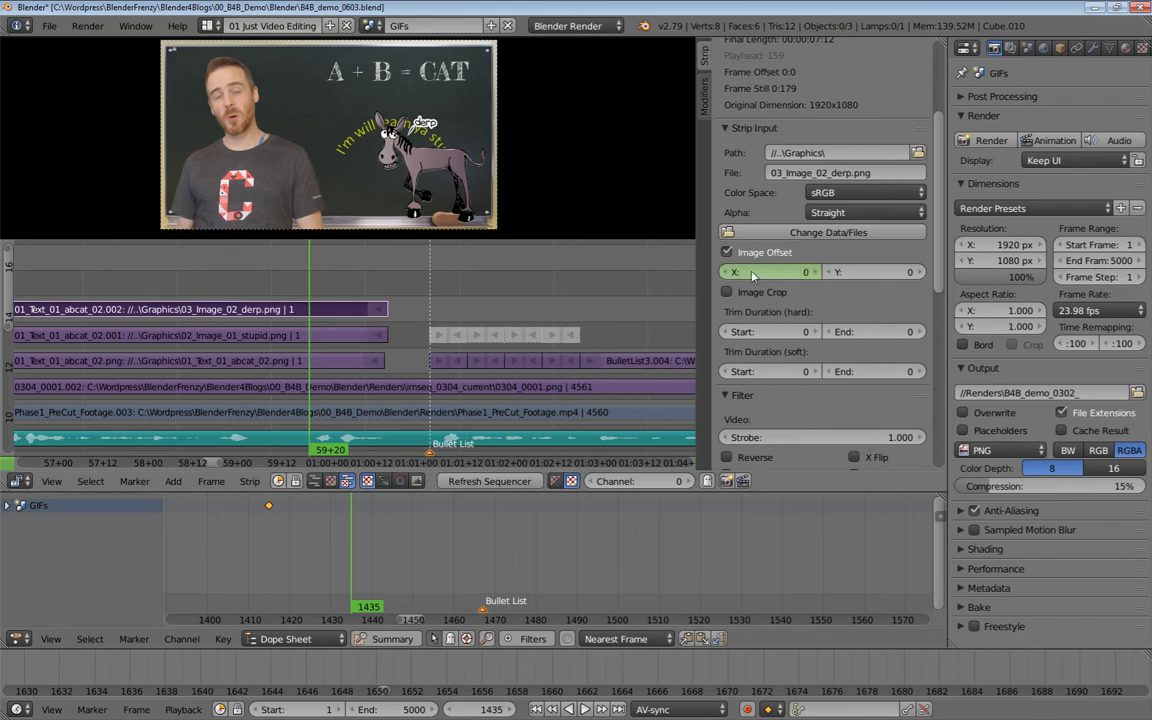
{"action": "left_click_drag", "start_coordinate": [770, 277], "coordinate": [951, 277]}
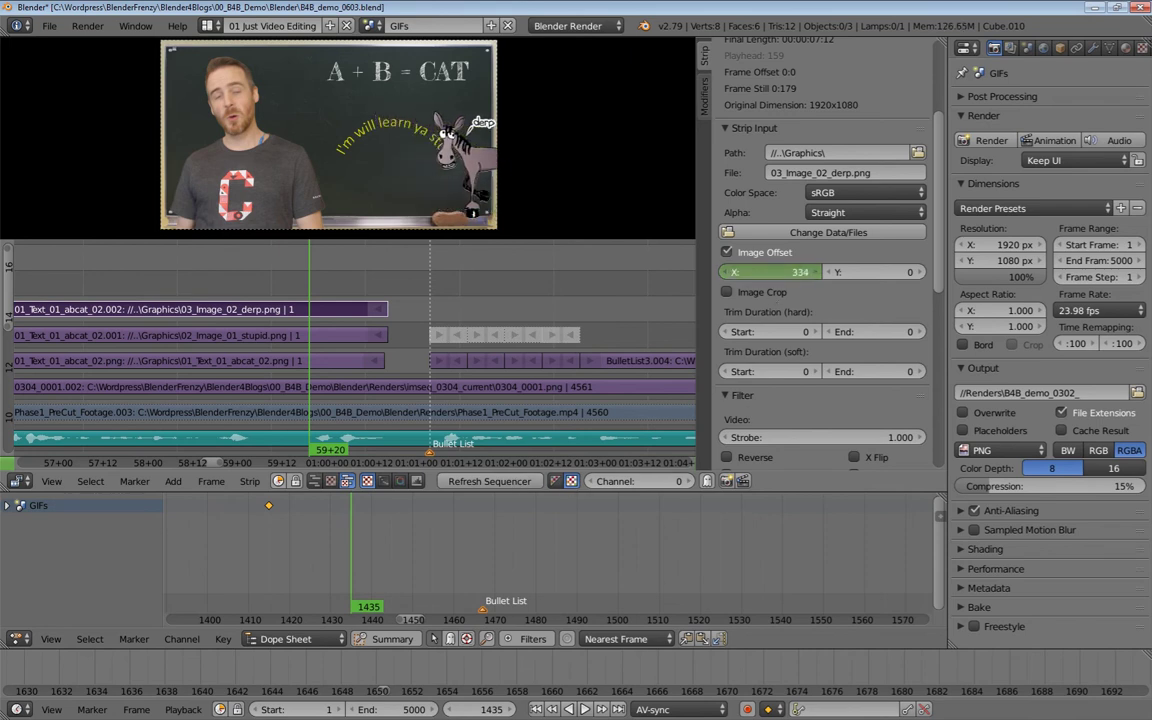
{"action": "left_click_drag", "start_coordinate": [770, 272], "coordinate": [968, 272]}
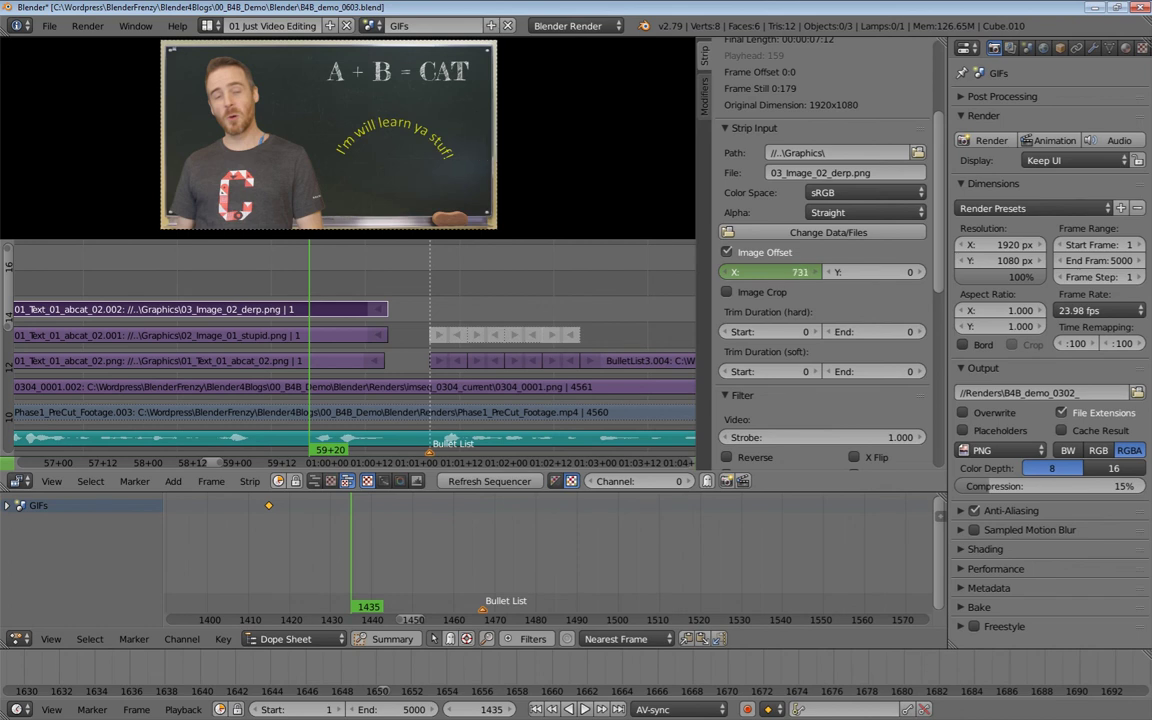
{"action": "left_click_drag", "start_coordinate": [855, 272], "coordinate": [857, 272]}
{"action": "left_click", "coordinate": [749, 271]}
{"action": "type", "text": "700"}
{"action": "key", "text": "Return"}
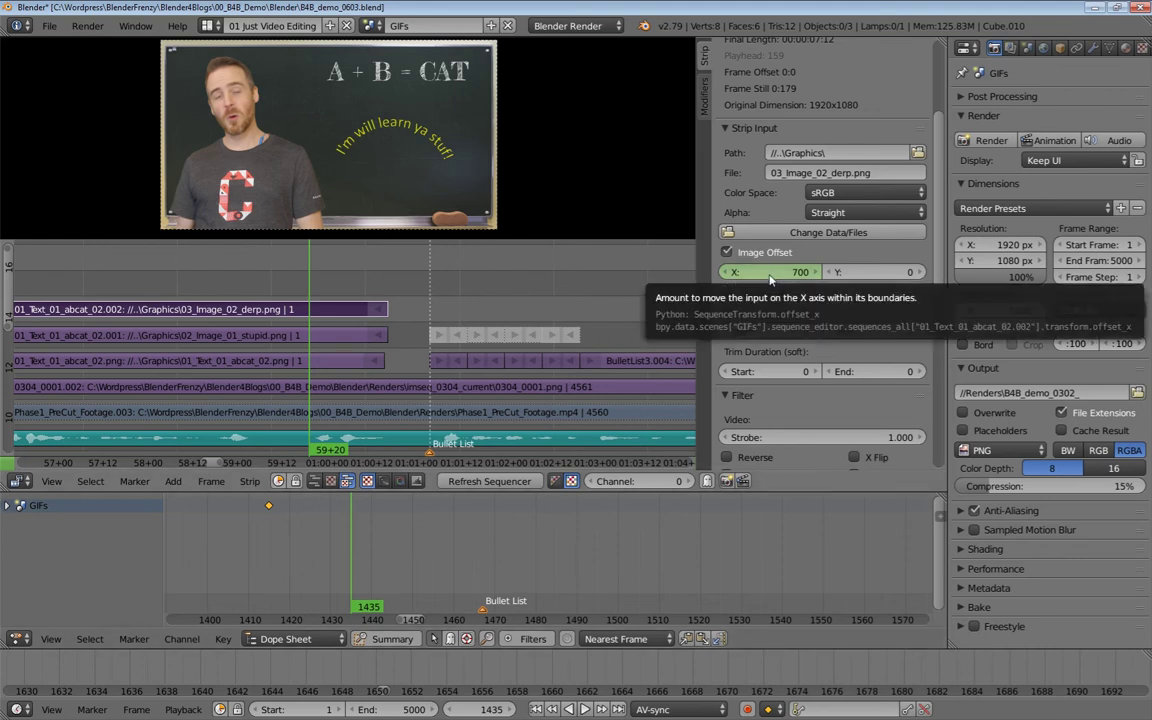
{"action": "key", "text": "i"}
Replay both images sliding out, scrub between frames 1414 and 1421, and stop on frame 1420
{"action": "key", "text": "alt+a"}
{"action": "left_click", "coordinate": [229, 525]}
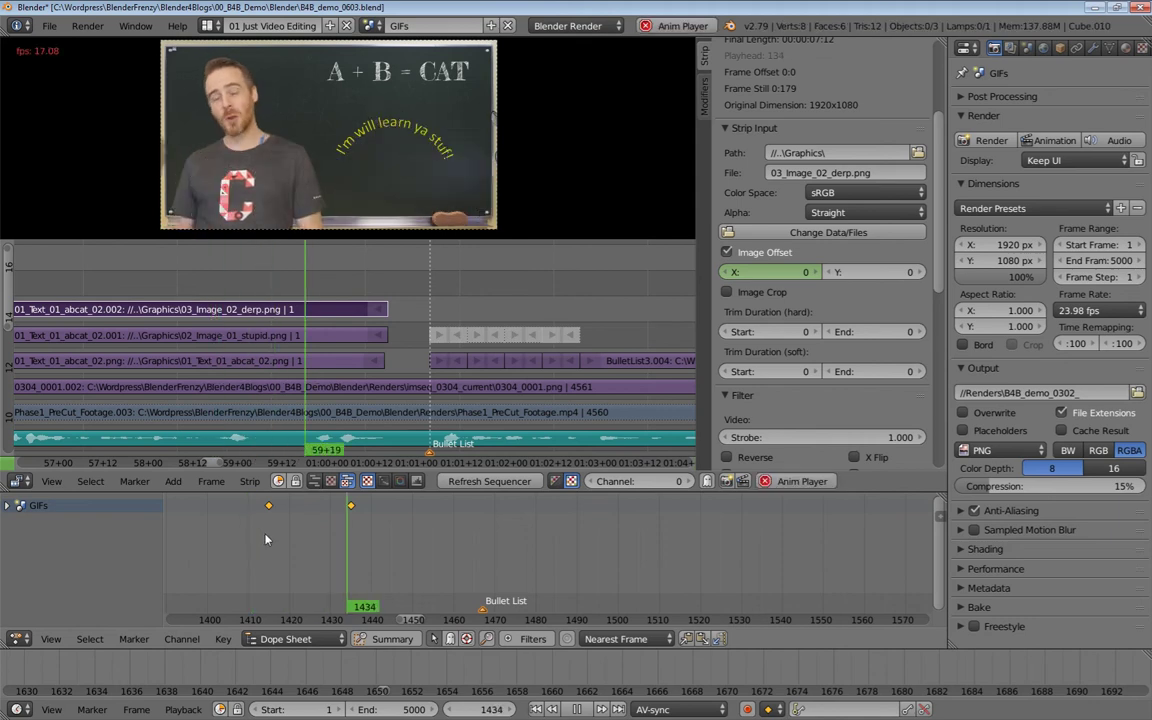
{"action": "left_click", "coordinate": [270, 536]}
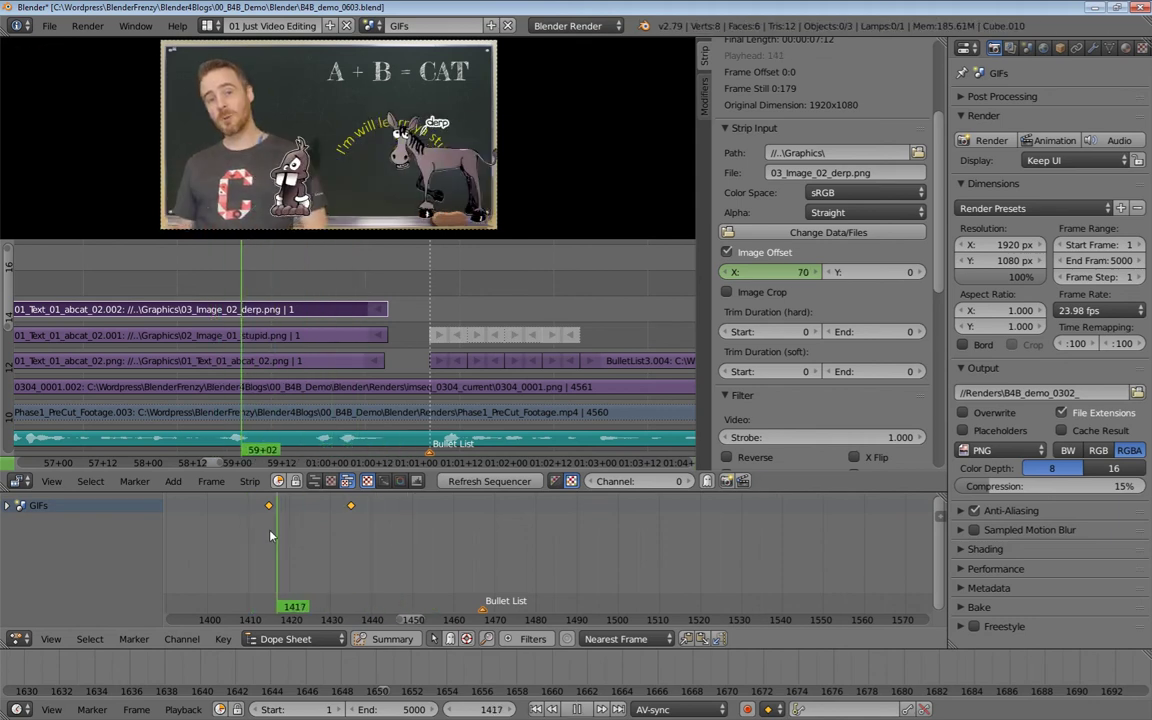
{"action": "left_click", "coordinate": [269, 536]}
{"action": "left_click", "coordinate": [266, 540]}
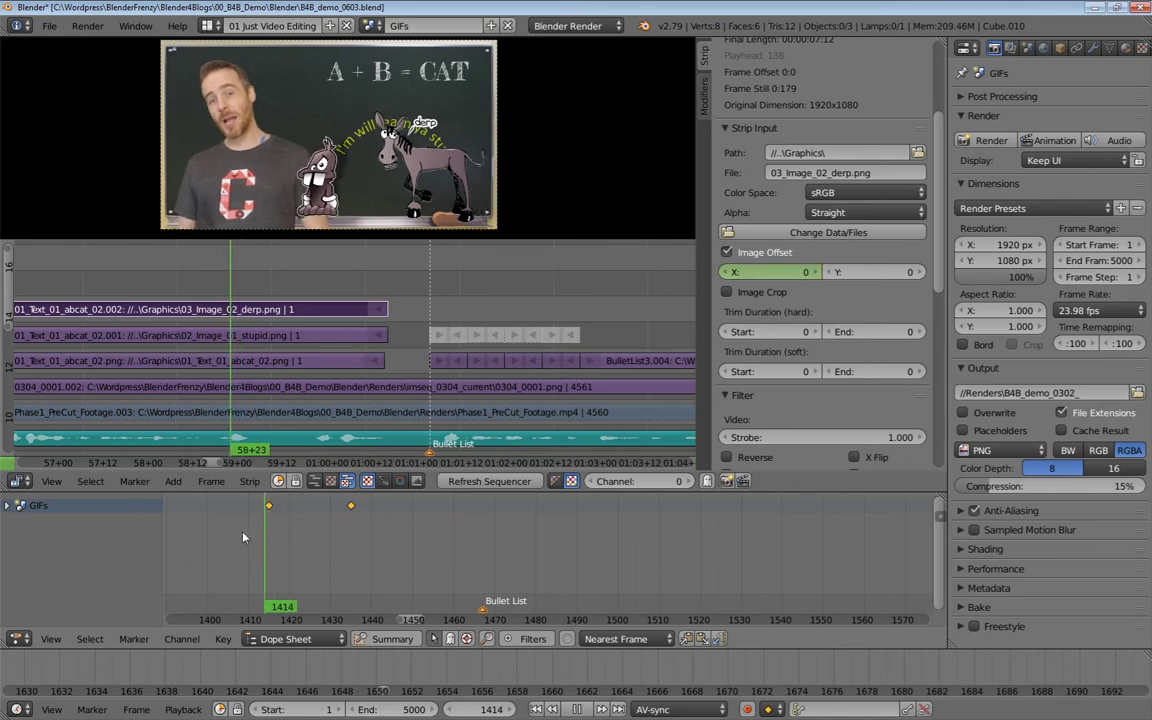
{"action": "key", "text": "Left"}
{"action": "key", "text": "Left"}
{"action": "left_click", "coordinate": [280, 541]}
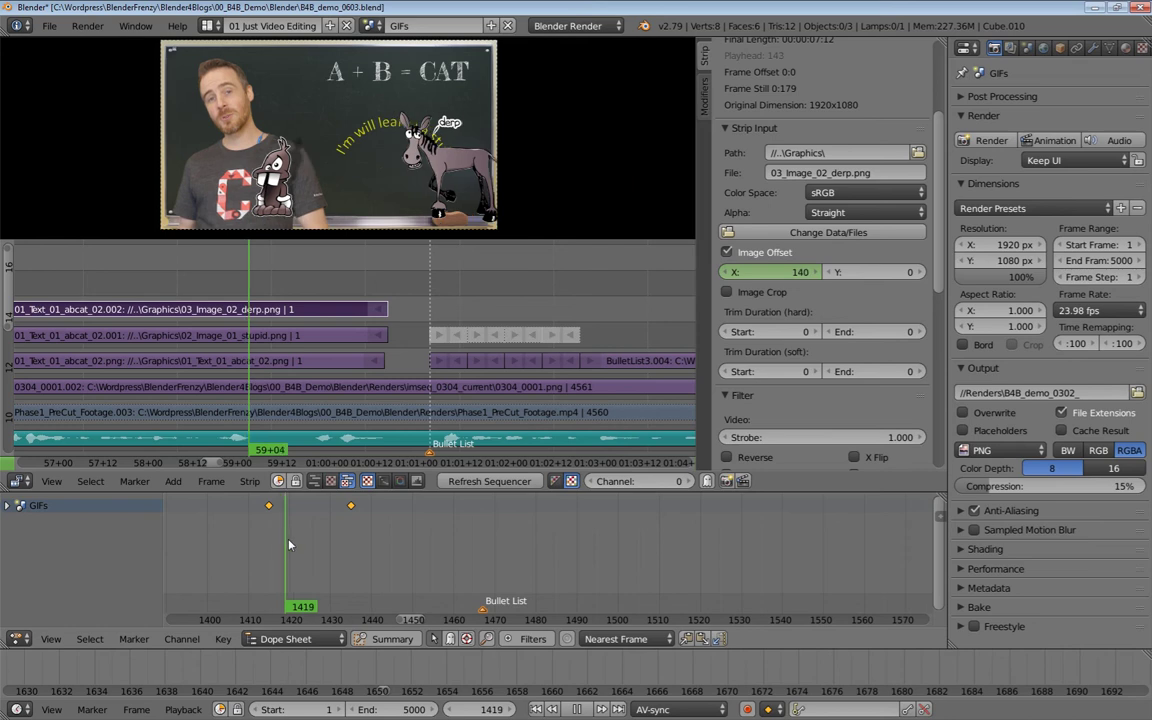
{"action": "left_click", "coordinate": [291, 545]}
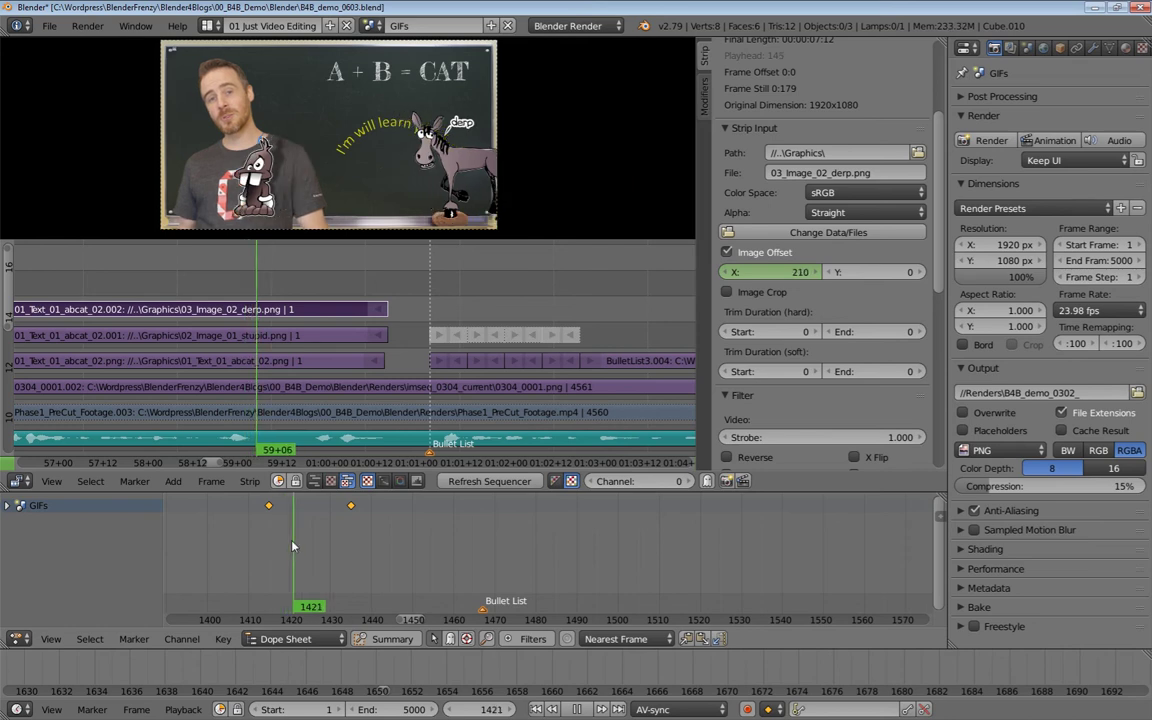
{"action": "key", "text": "Left"}
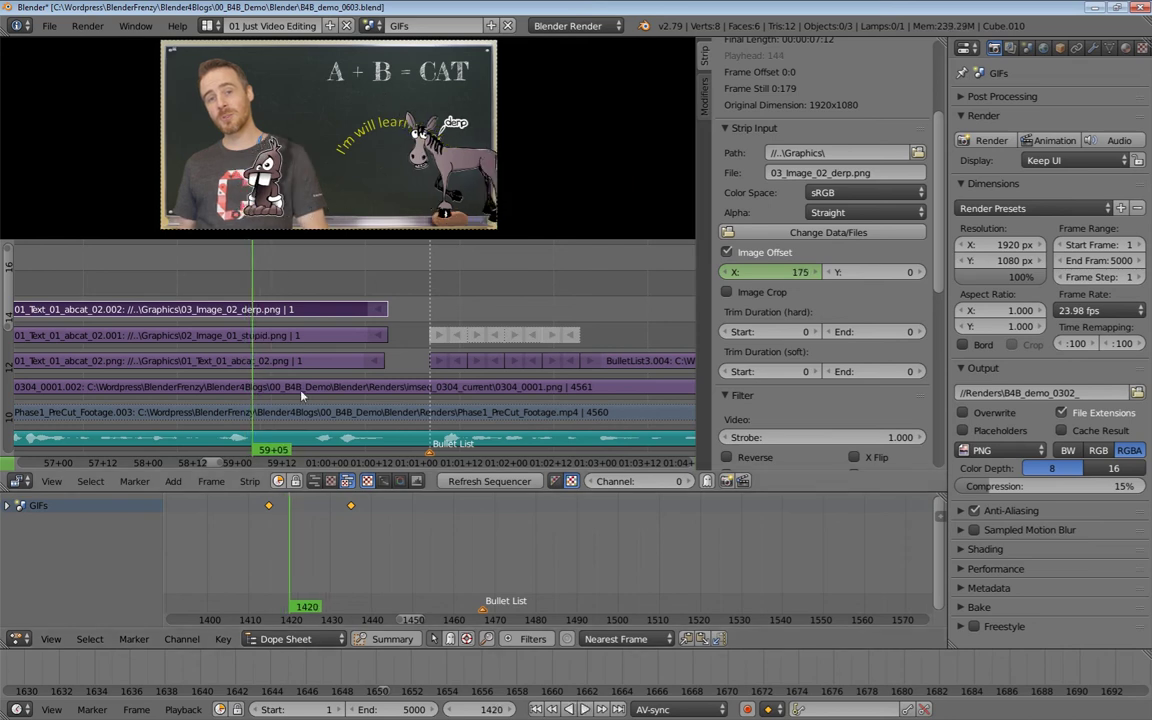
Enable Image Offset on the 01_Text_01_abcat_02.png strip with the playhead on frame 1426
{"action": "right_click", "coordinate": [272, 364]}
{"action": "key", "text": "alt+a"}
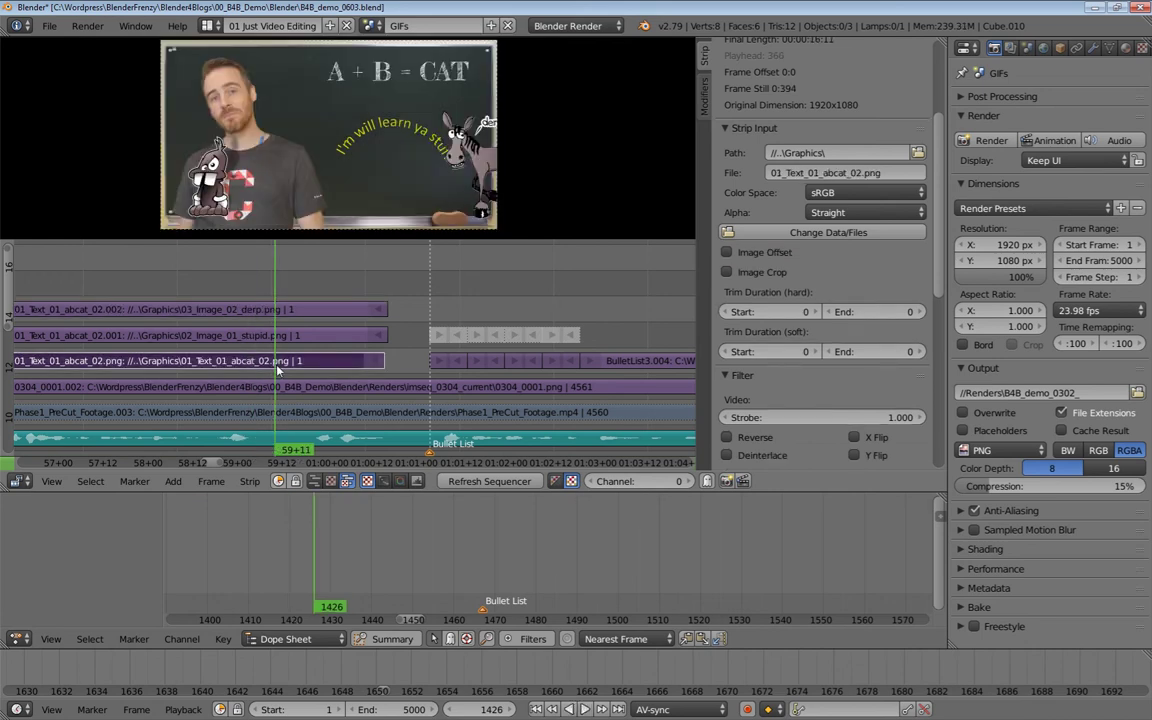
{"action": "key", "text": "alt+a"}
{"action": "left_click", "coordinate": [744, 255]}
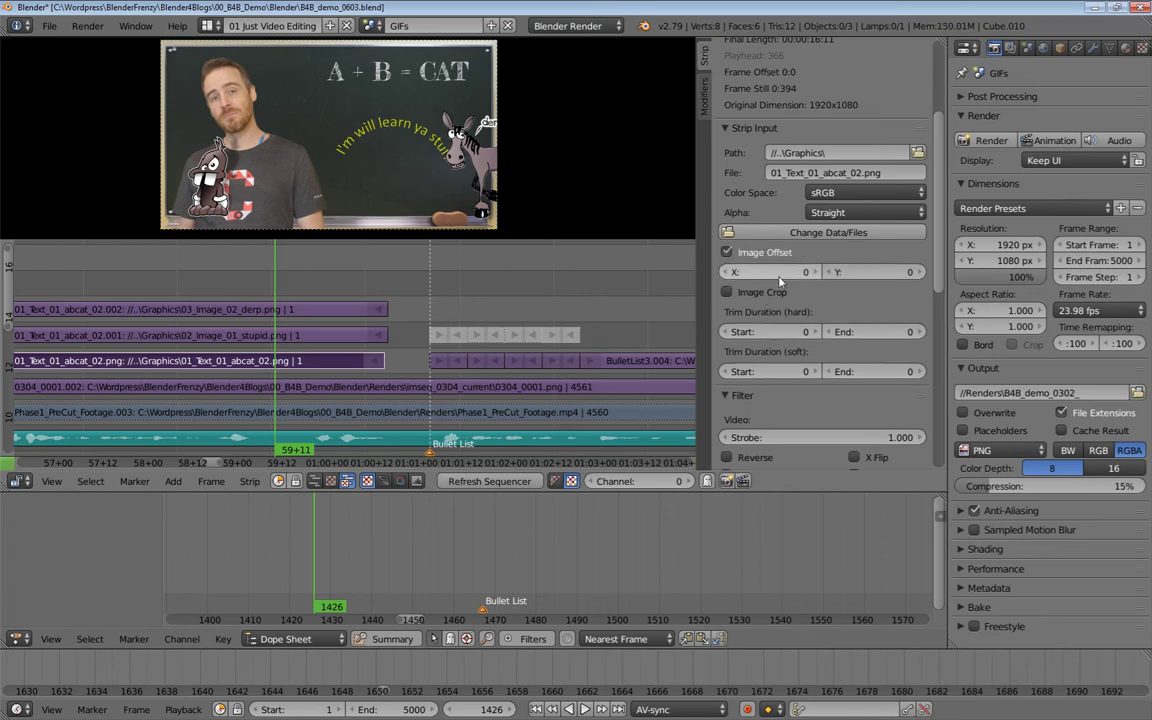
{"action": "key", "text": "i"}
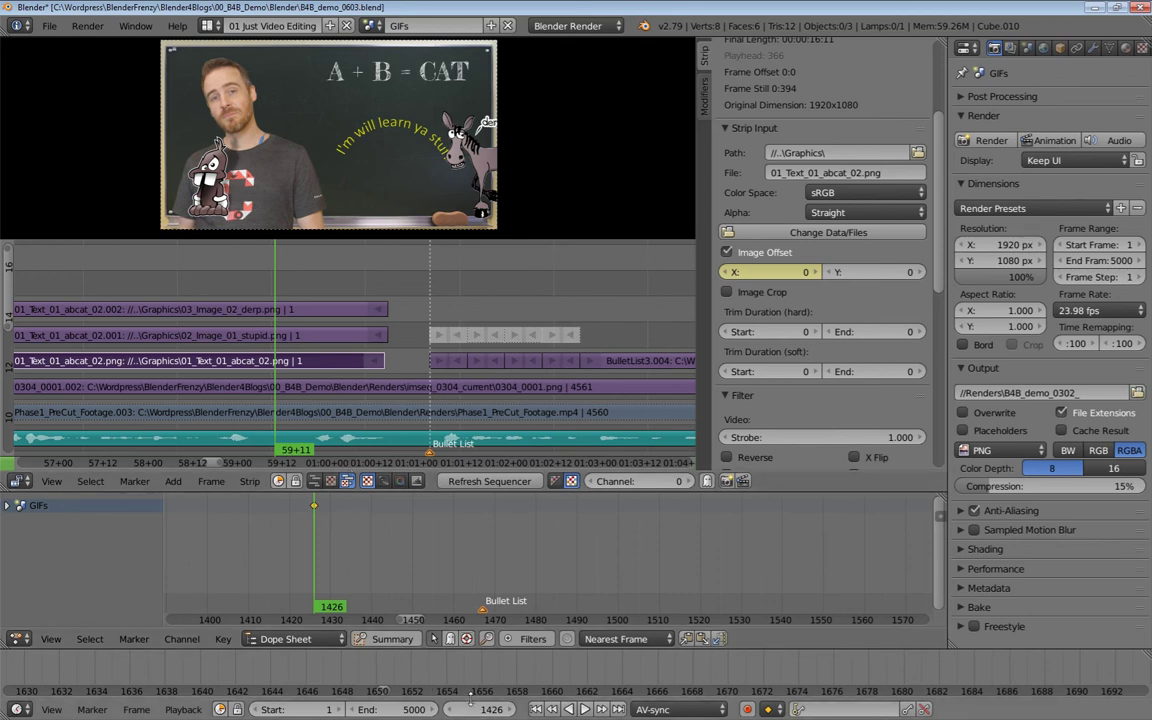
{"action": "key", "text": "alt+a"}
{"action": "key", "text": "alt+a"}
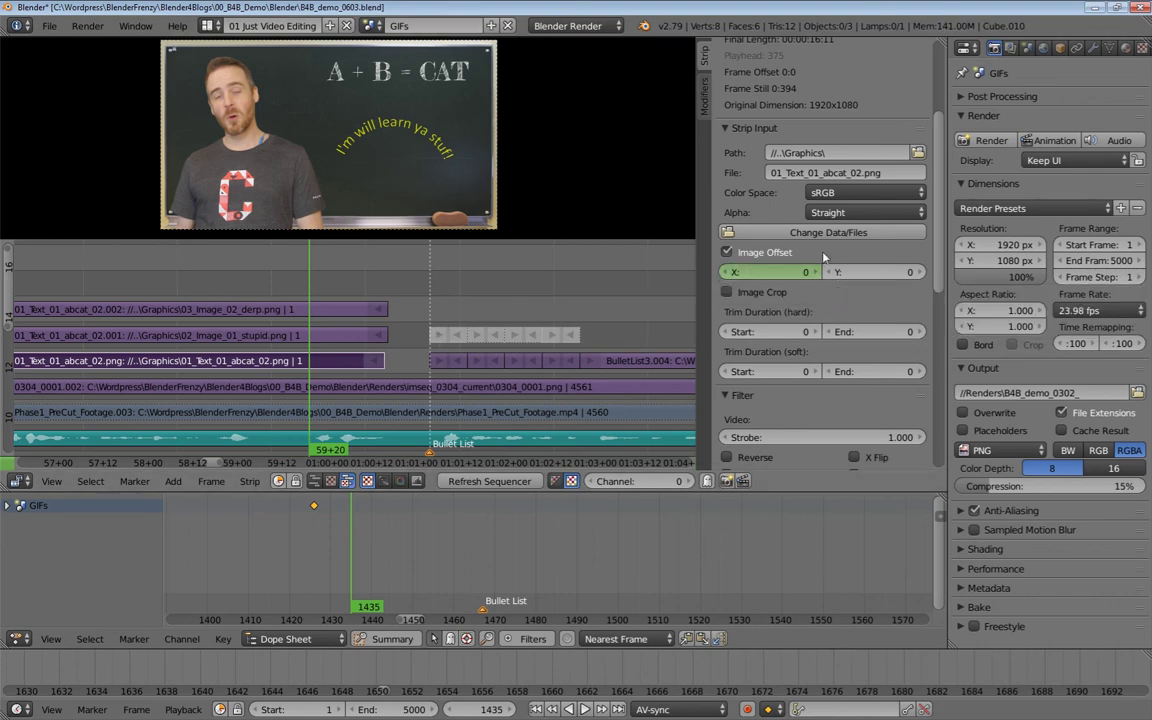
{"action": "right_click", "coordinate": [770, 271]}
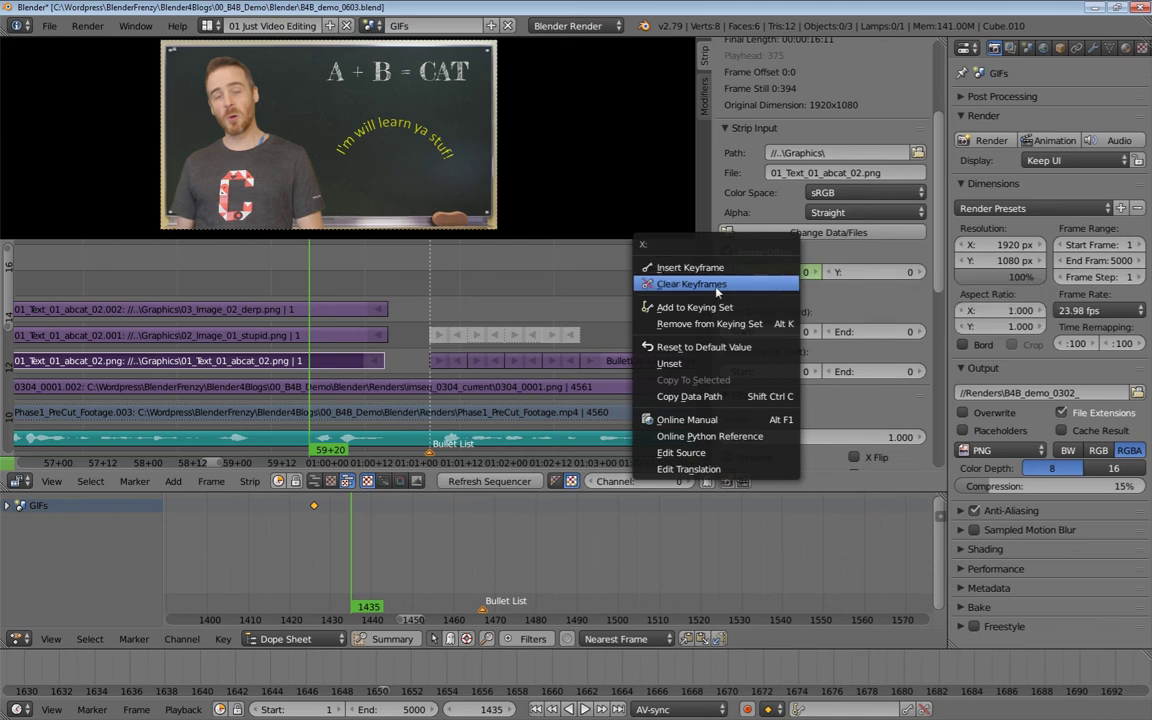
{"action": "left_click", "coordinate": [690, 284]}
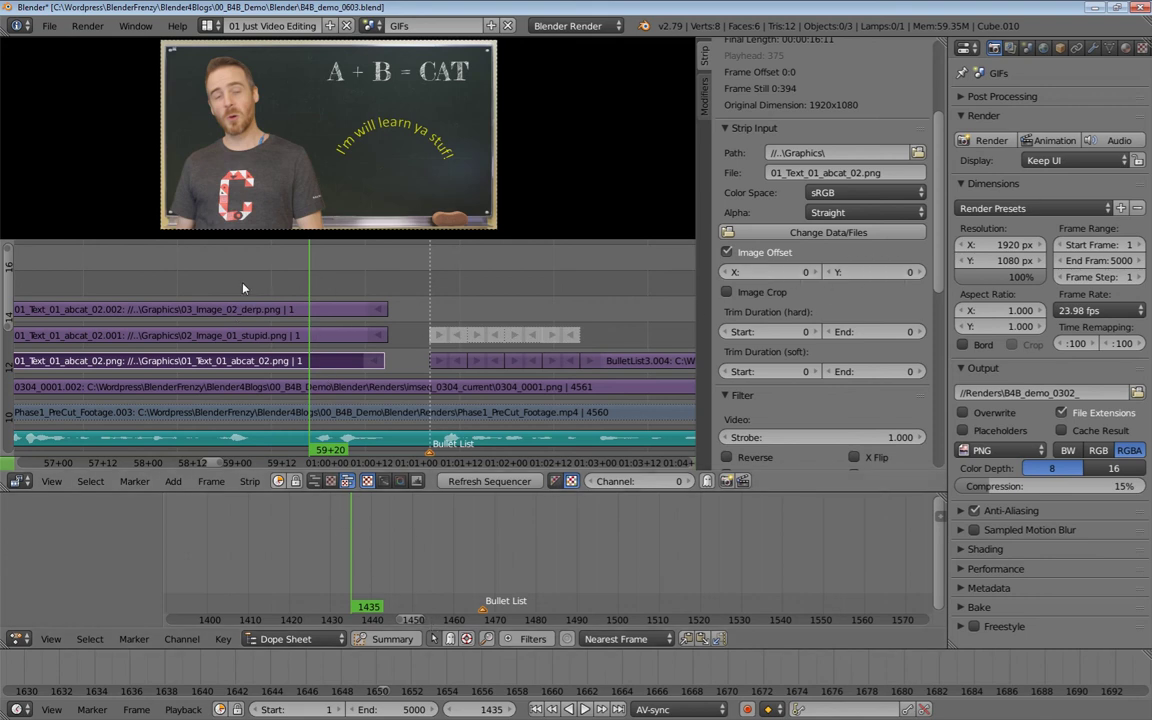
Keyframe the 01_Text_01_abcat_02.png strip's Y offset at 0 on frame 1419 and at 685 on frame 1435
{"action": "mouse_move", "coordinate": [241, 275]}
{"action": "left_mouse_down"}
{"action": "mouse_move", "coordinate": [216, 276]}
{"action": "mouse_move", "coordinate": [250, 285]}
{"action": "left_mouse_up"}
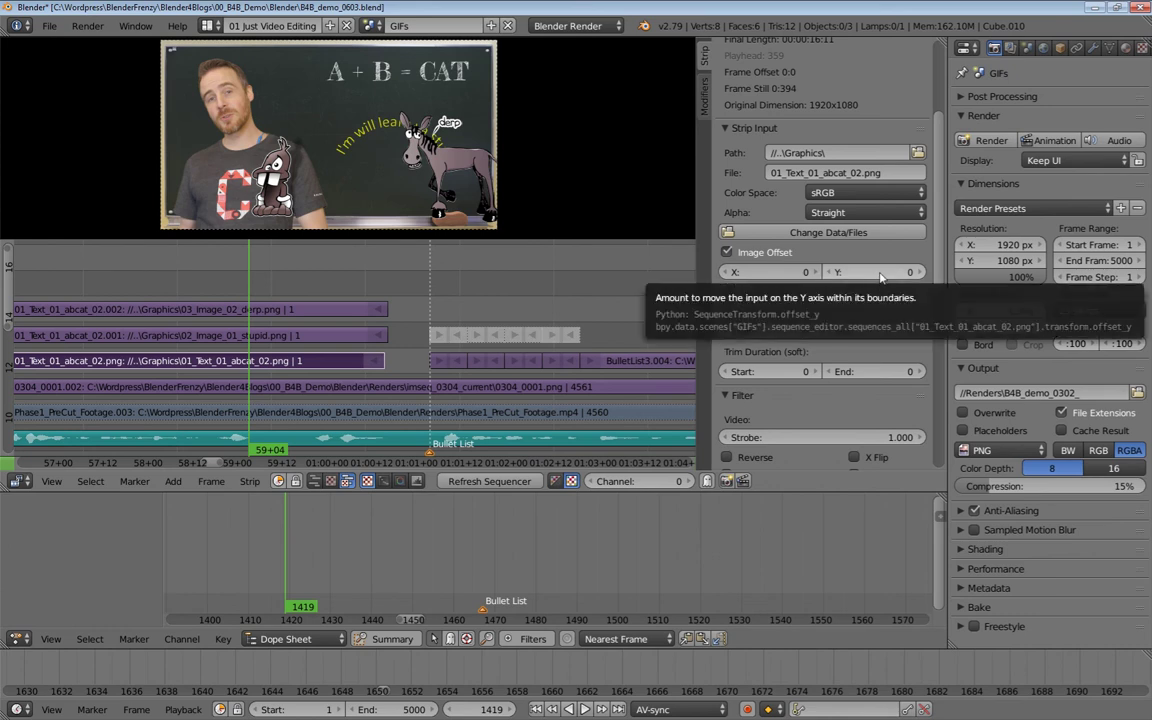
{"action": "key", "text": "i"}
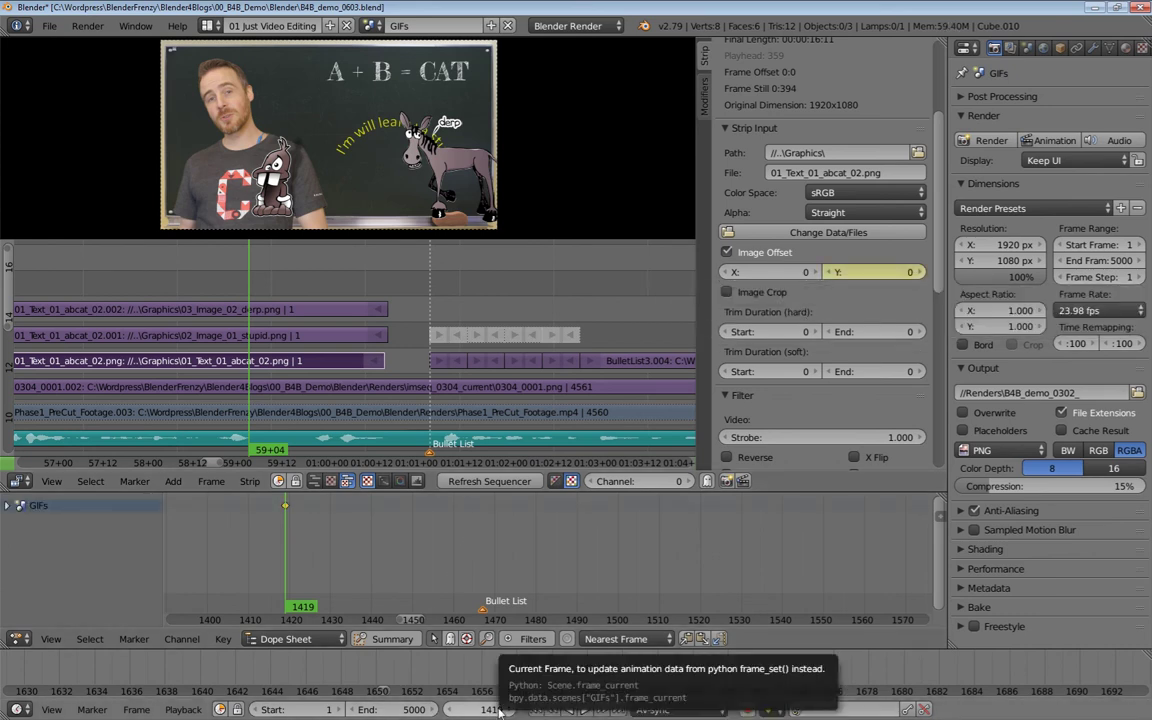
{"action": "left_click_drag", "start_coordinate": [499, 712], "coordinate": [515, 712]}
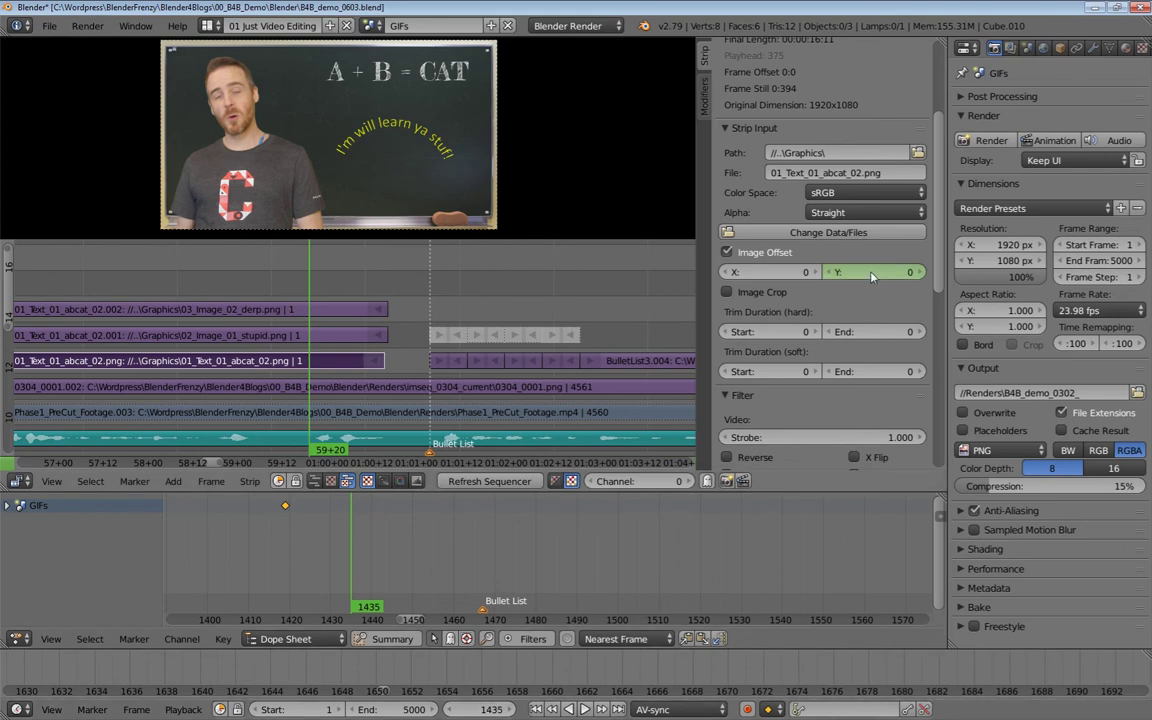
{"action": "left_click_drag", "start_coordinate": [871, 277], "coordinate": [920, 276]}
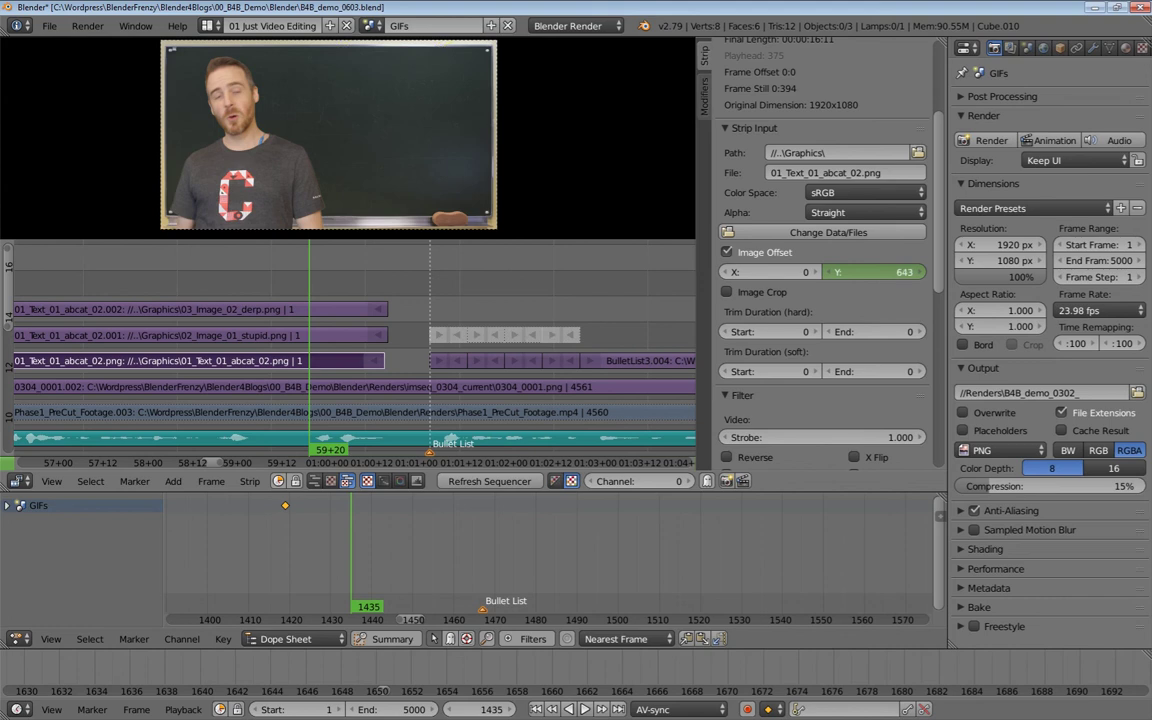
{"action": "left_click", "coordinate": [866, 272]}
{"action": "type", "text": "685"}
{"action": "key", "text": "Return"}
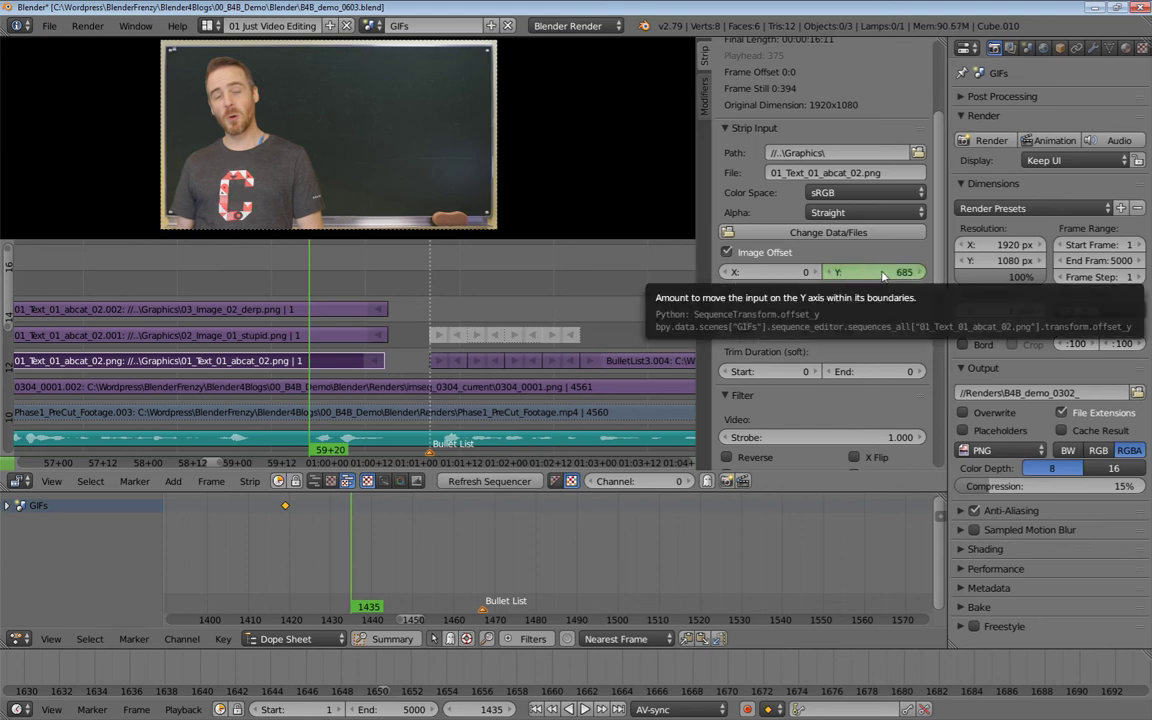
{"action": "key", "text": "i"}
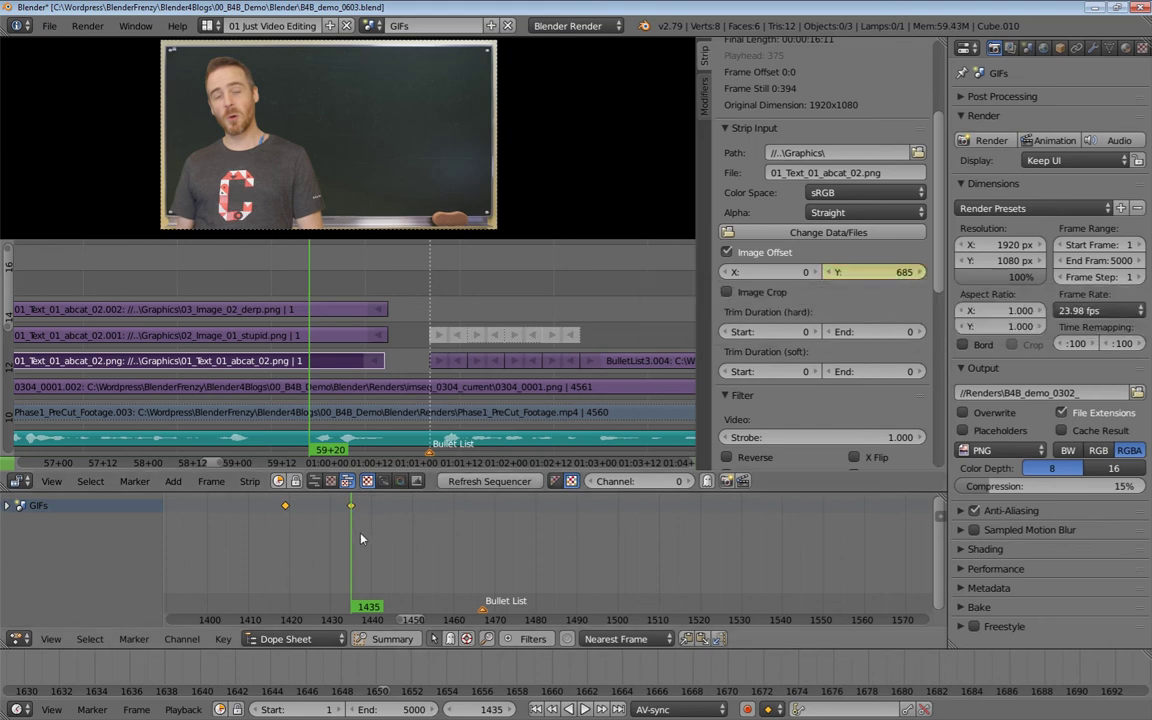
Scrub and play back the staggered exit of the text and both images through frame 1452
{"action": "left_click_drag", "start_coordinate": [332, 533], "coordinate": [476, 477]}
{"action": "left_click", "coordinate": [478, 482]}
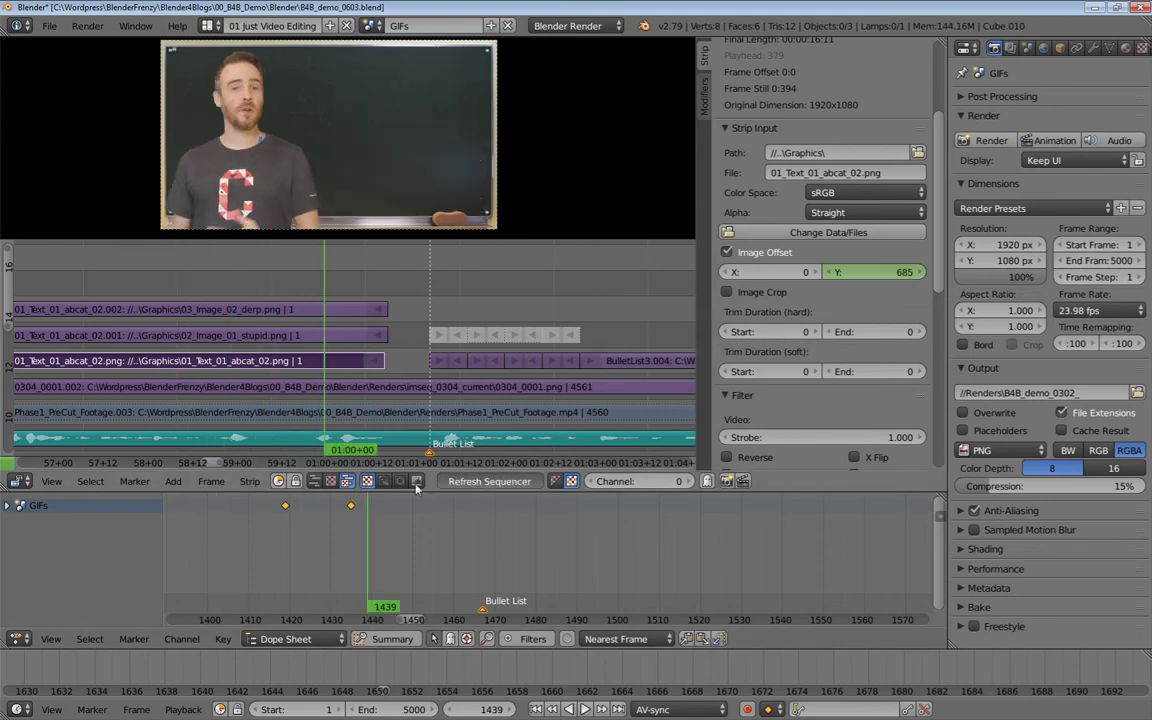
{"action": "left_click", "coordinate": [226, 511]}
{"action": "key", "text": "alt+a"}
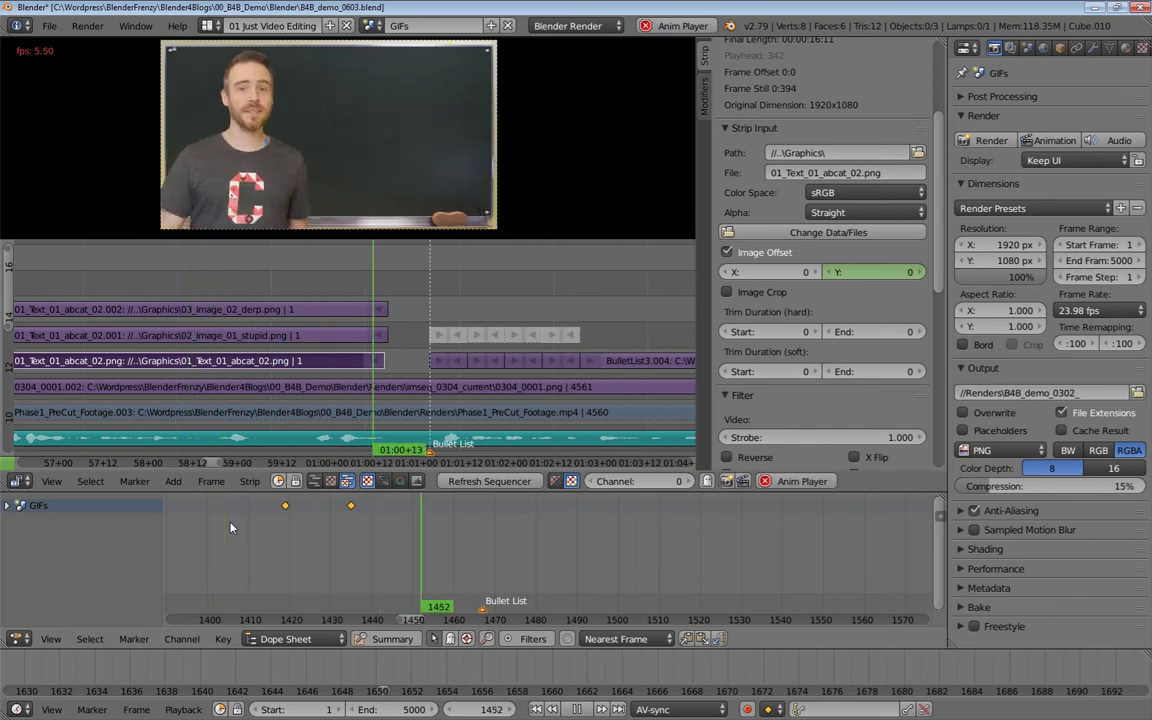
{"action": "key", "text": "alt+a"}
Snap the end handles of the derp, stupid and abcat text strips to the playhead on frame 1435
{"action": "left_click_drag", "start_coordinate": [325, 536], "coordinate": [350, 540]}
{"action": "right_click", "coordinate": [385, 305]}
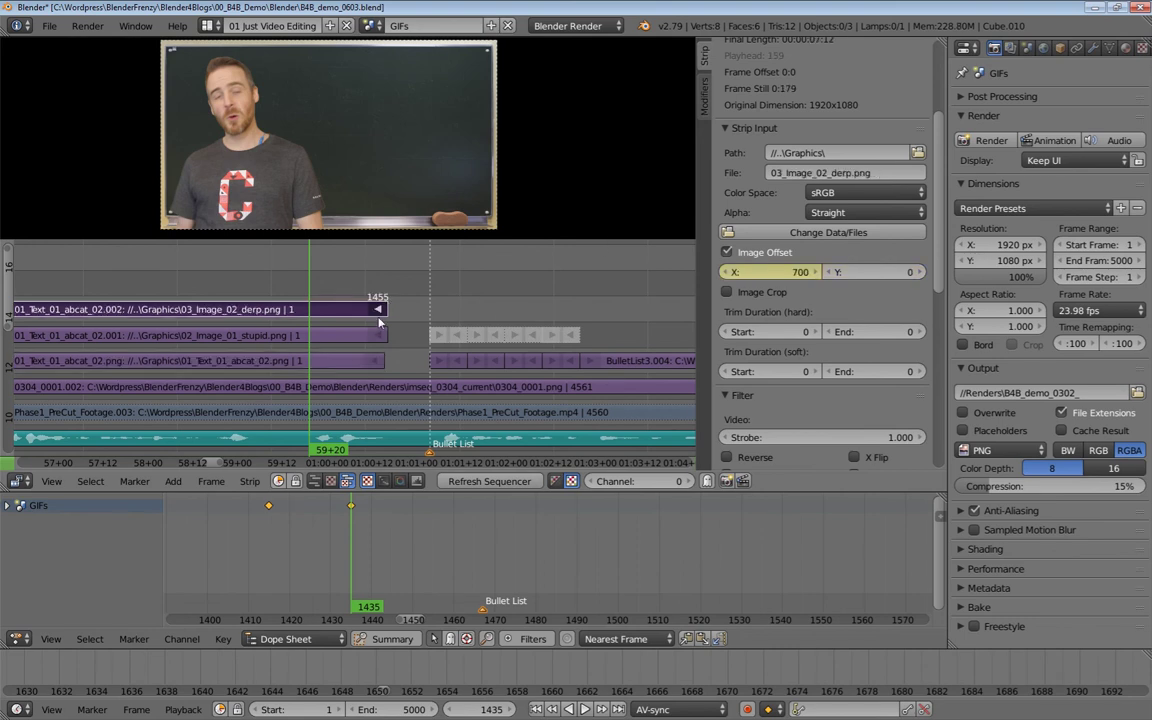
{"action": "right_click", "coordinate": [383, 332], "text": "shift"}
{"action": "right_click", "coordinate": [381, 356], "text": "shift"}
{"action": "right_click", "coordinate": [384, 306]}
{"action": "right_click", "coordinate": [383, 335], "text": "shift"}
{"action": "right_click", "coordinate": [378, 361], "text": "shift"}
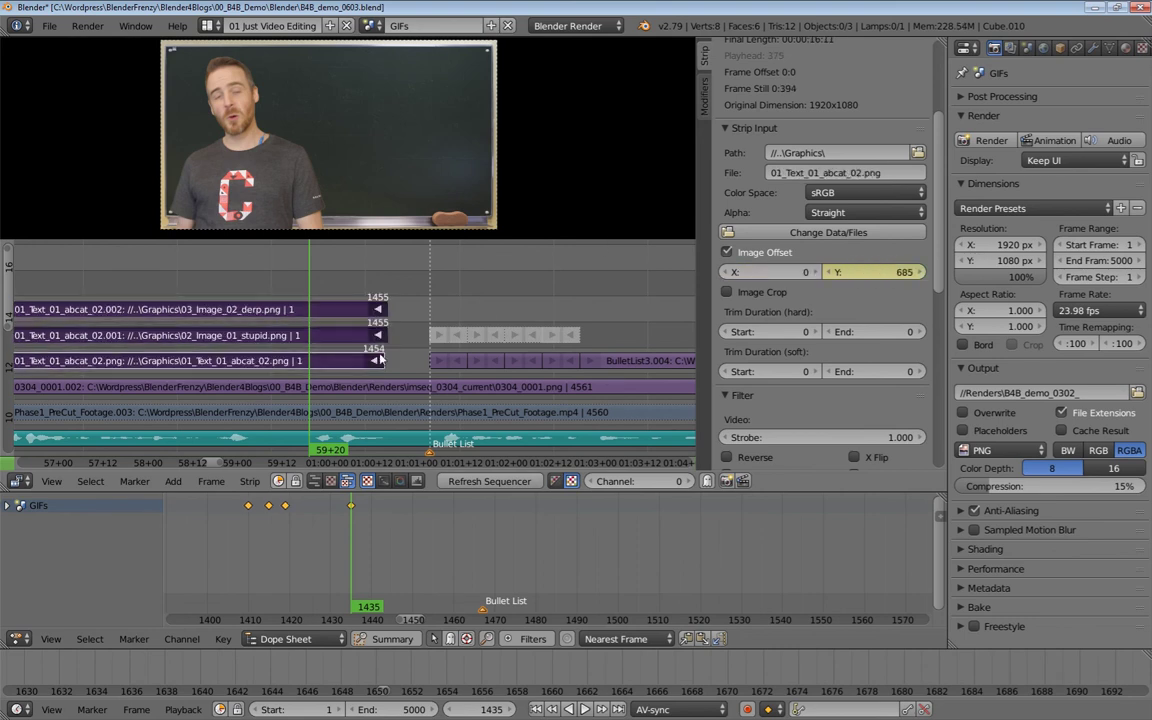
{"action": "key", "text": "shift+s"}
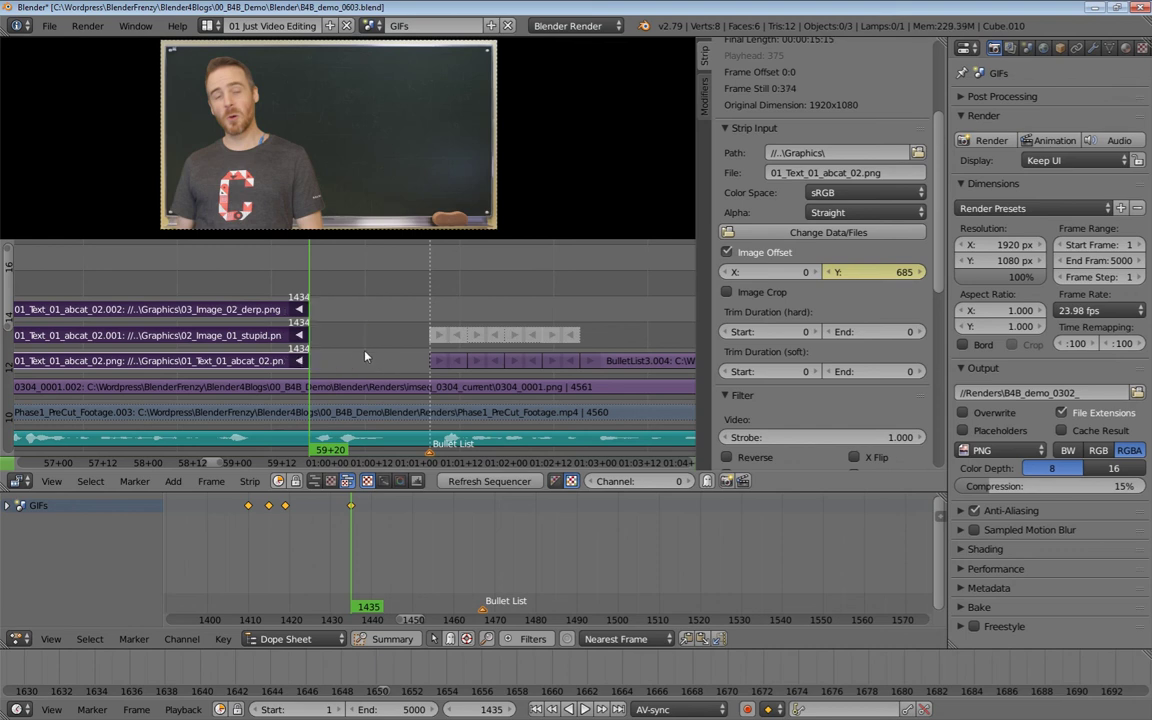
Play the video from frame 1439 until the bullet list title at frame 1471
{"action": "left_click", "coordinate": [285, 265]}
{"action": "left_click_drag", "start_coordinate": [292, 268], "coordinate": [323, 275]}
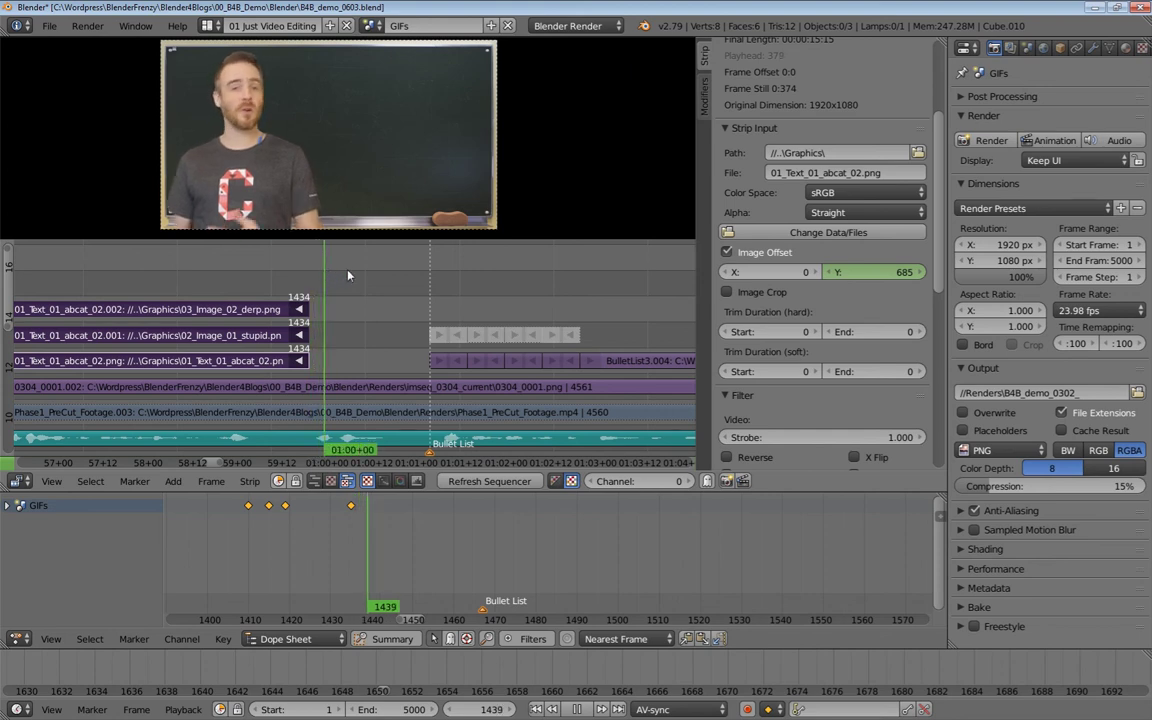
{"action": "key", "text": "alt+a"}
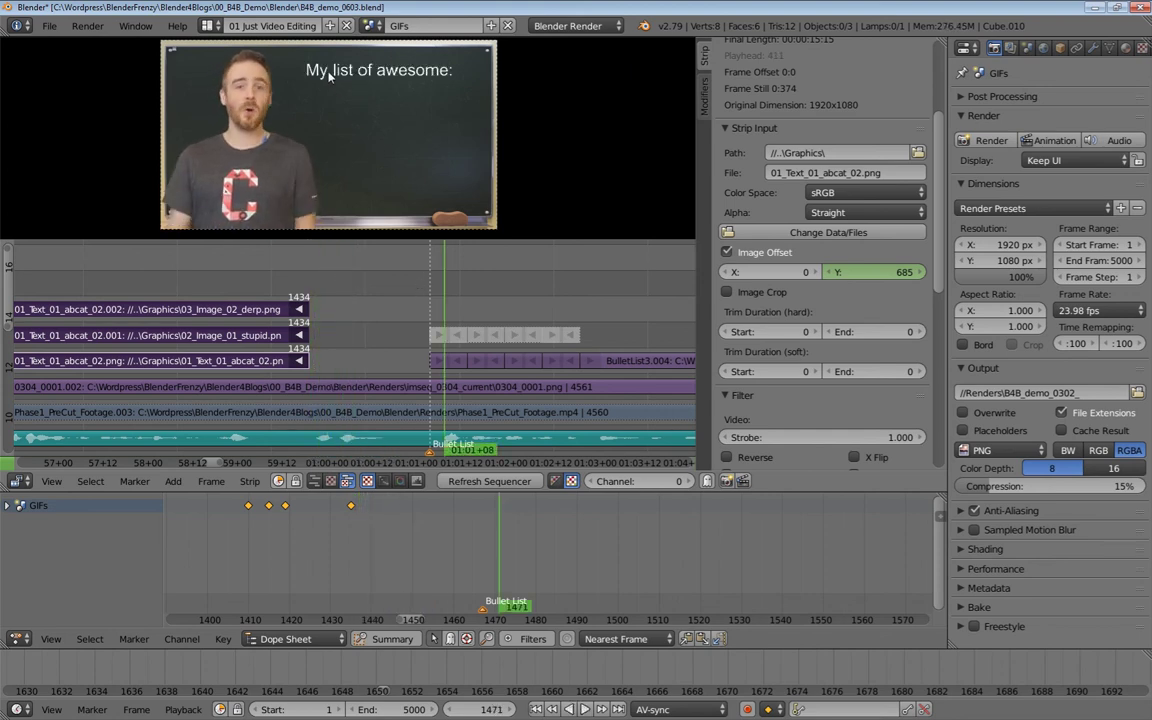
Extend the starts of the first BulletList3.png strip and the Mask 01 strip back to frame 1437
{"action": "right_click", "coordinate": [437, 364]}
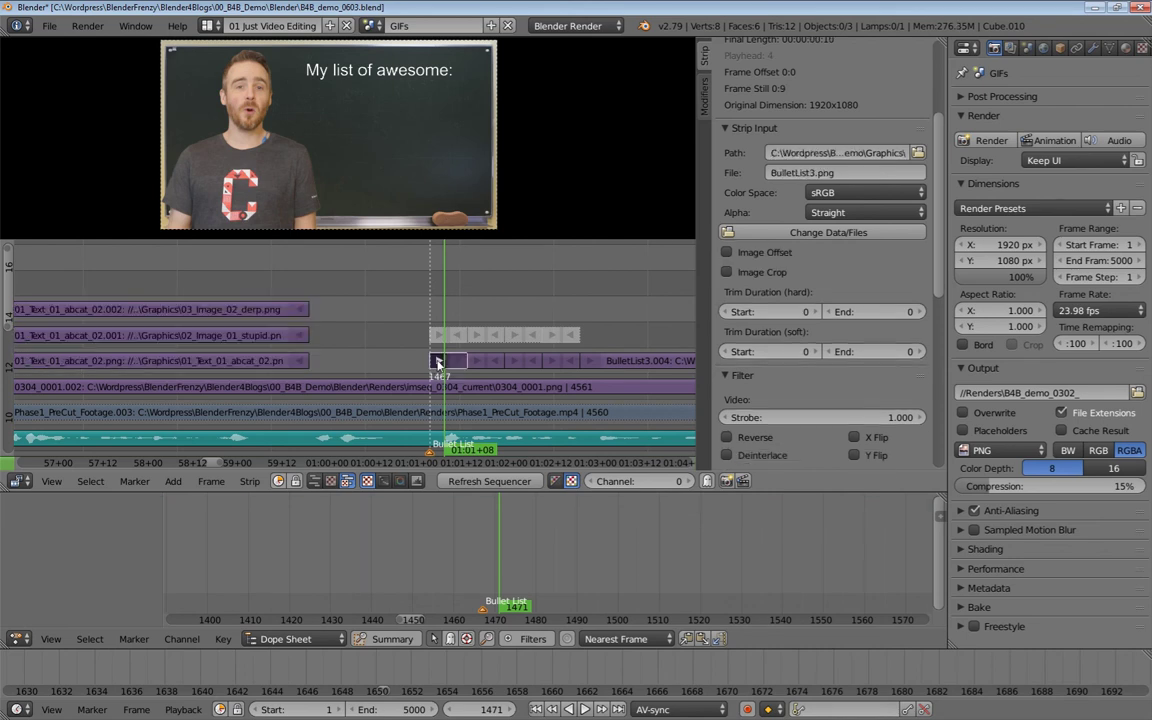
{"action": "right_click", "coordinate": [439, 334]}
{"action": "right_click", "coordinate": [440, 362], "text": "shift"}
{"action": "right_click", "coordinate": [439, 337], "text": "shift"}
{"action": "key", "text": "g"}
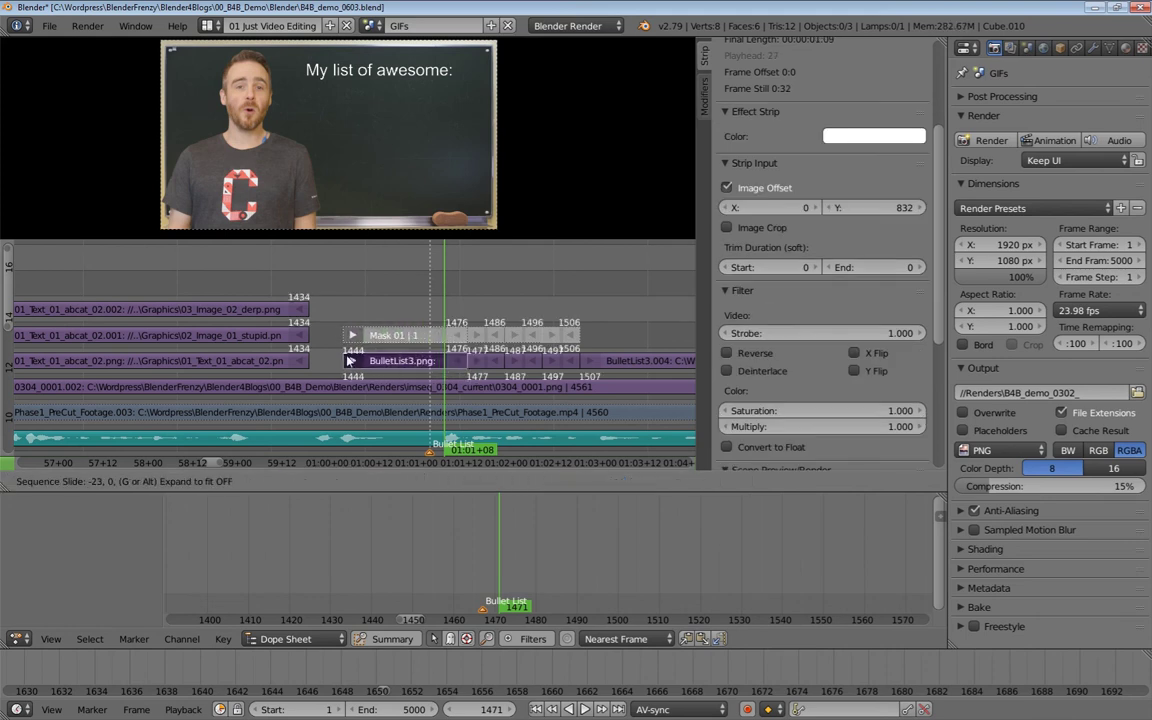
{"action": "left_click", "coordinate": [338, 355]}
{"action": "left_click_drag", "start_coordinate": [342, 305], "coordinate": [316, 314]}
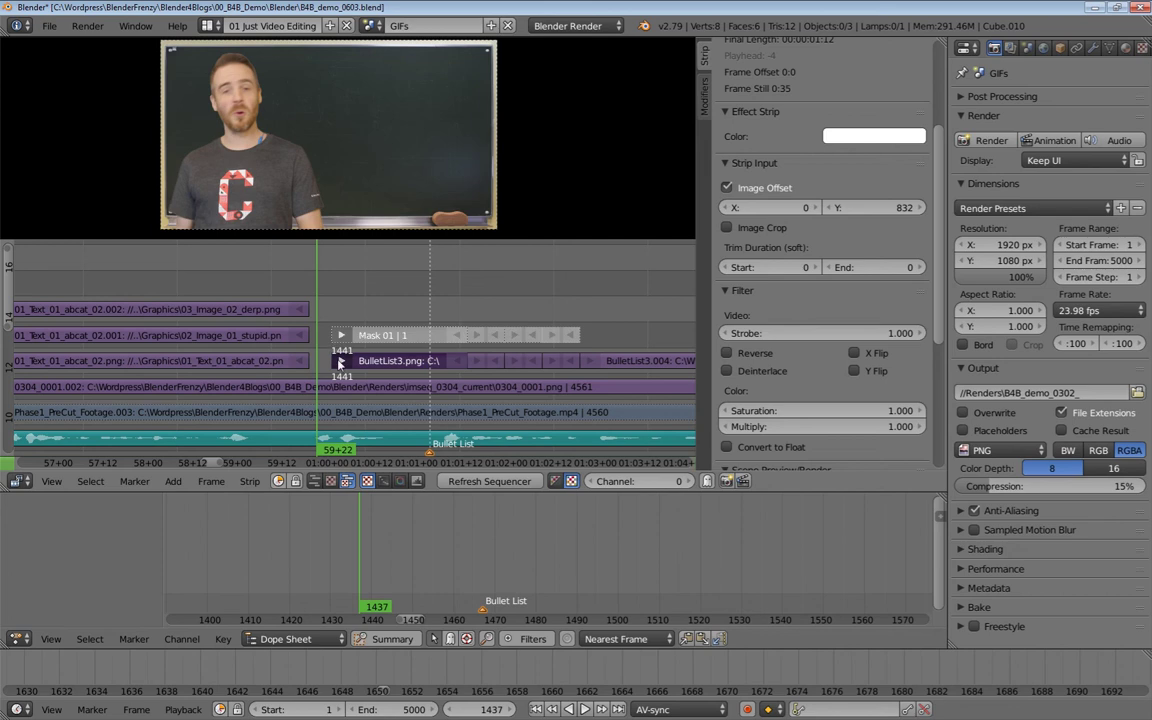
{"action": "key", "text": "g"}
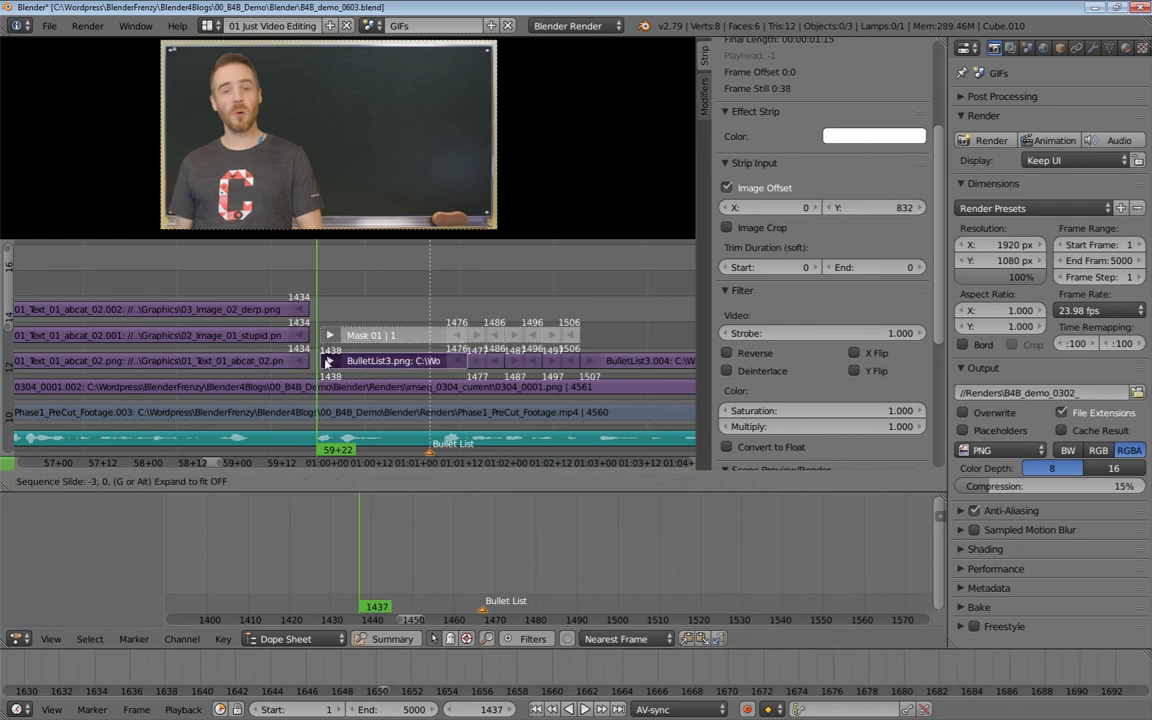
{"action": "mouse_move", "coordinate": [324, 364]}
{"action": "left_click", "coordinate": [324, 364]}
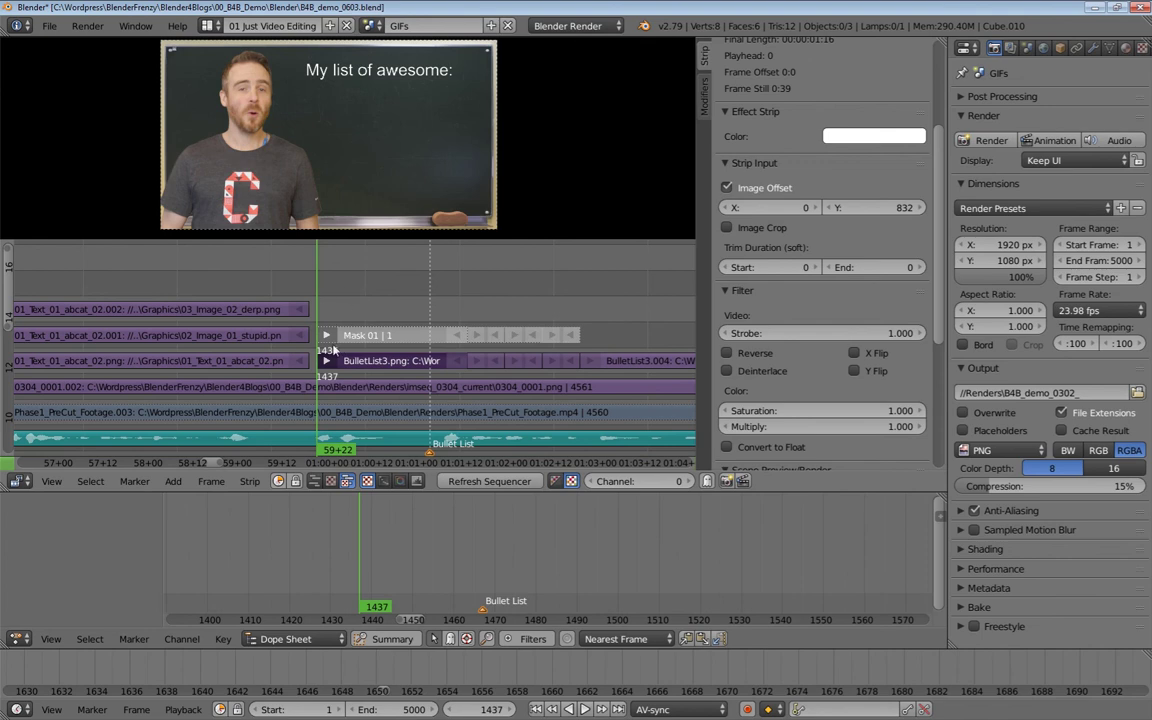
Preview the extended bullet list section and view the Mask 01 strip on its own
{"action": "key", "text": "Page_Up"}
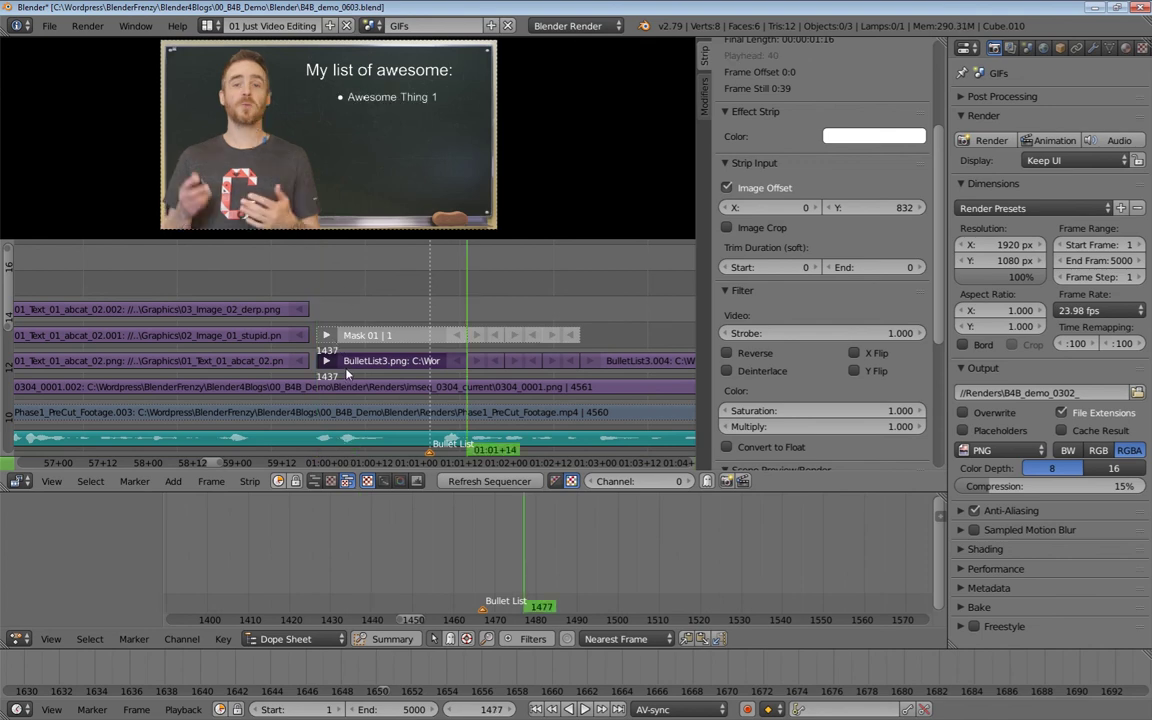
{"action": "key", "text": "Escape"}
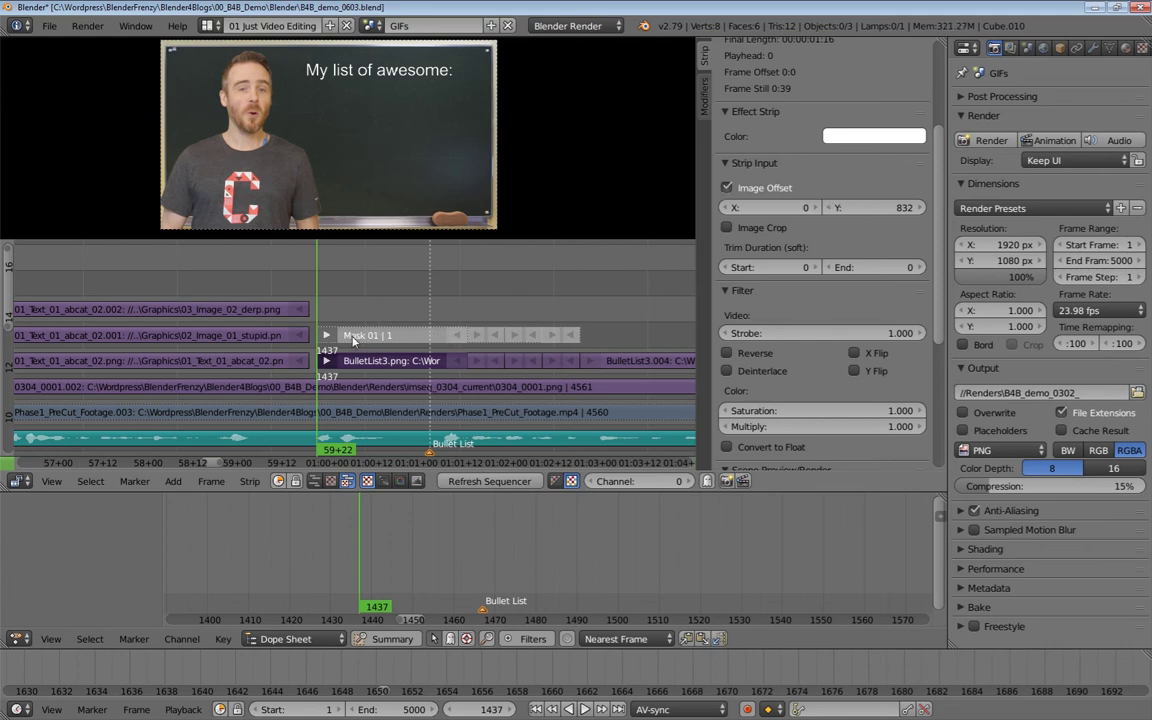
{"action": "key", "text": "alt+a"}
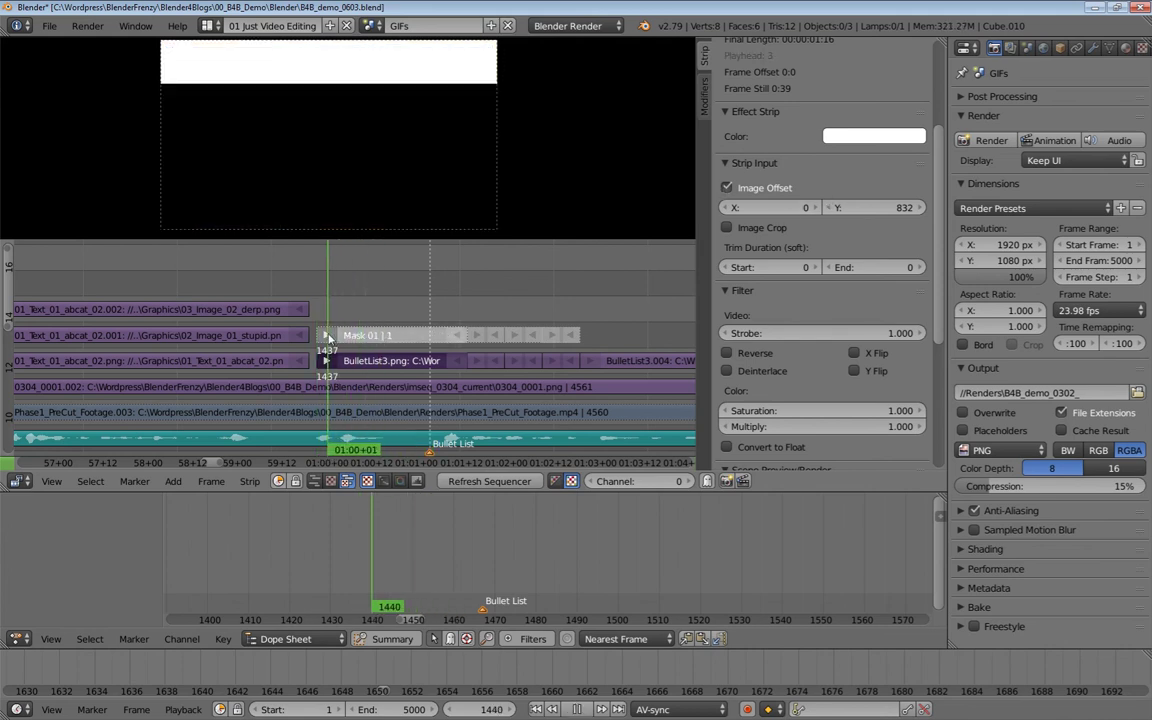
{"action": "mouse_move", "coordinate": [329, 336]}
{"action": "left_mouse_down"}
{"action": "mouse_move", "coordinate": [343, 336]}
{"action": "mouse_move", "coordinate": [320, 338]}
{"action": "left_mouse_up"}
{"action": "key", "text": "alt+a"}
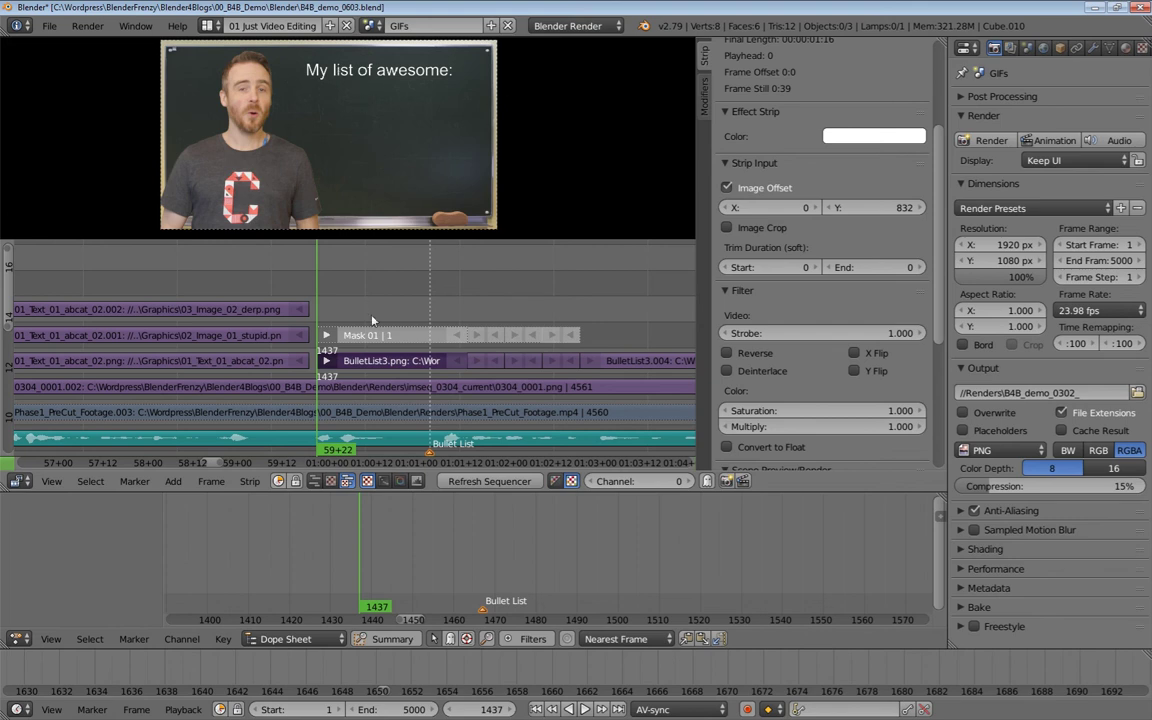
Enable Image Offset on the first BulletList3.png strip and return the playhead to its start at frame 1437
{"action": "right_click", "coordinate": [347, 362]}
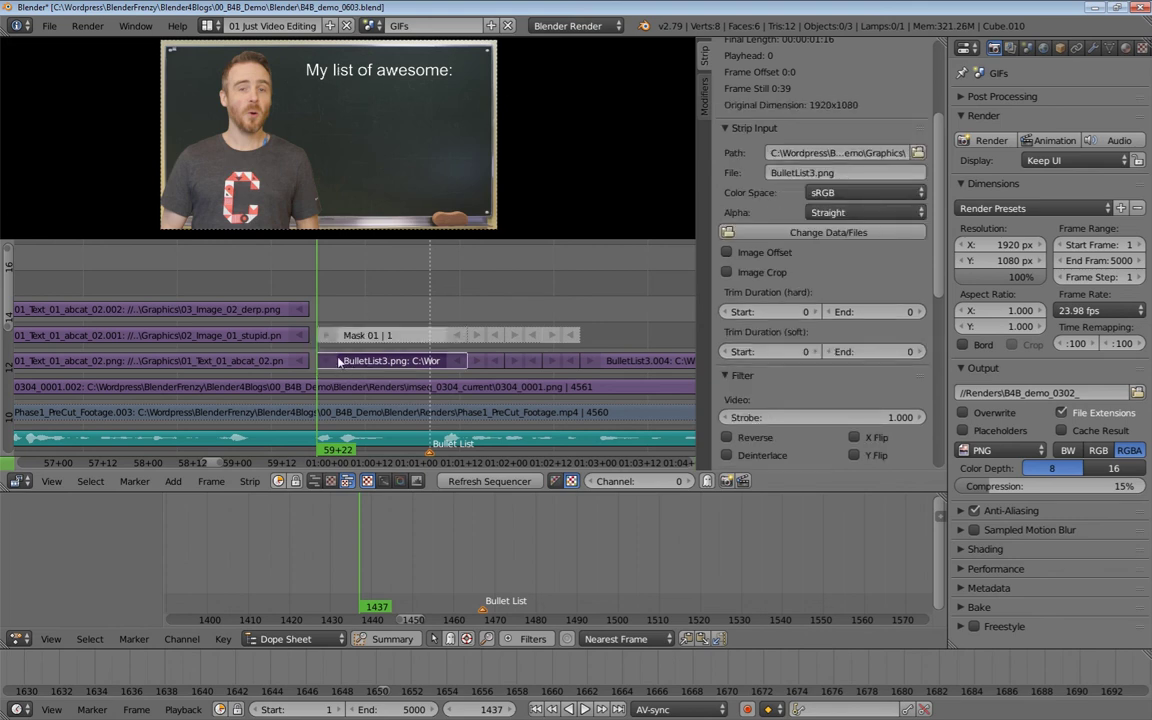
{"action": "left_click", "coordinate": [752, 254]}
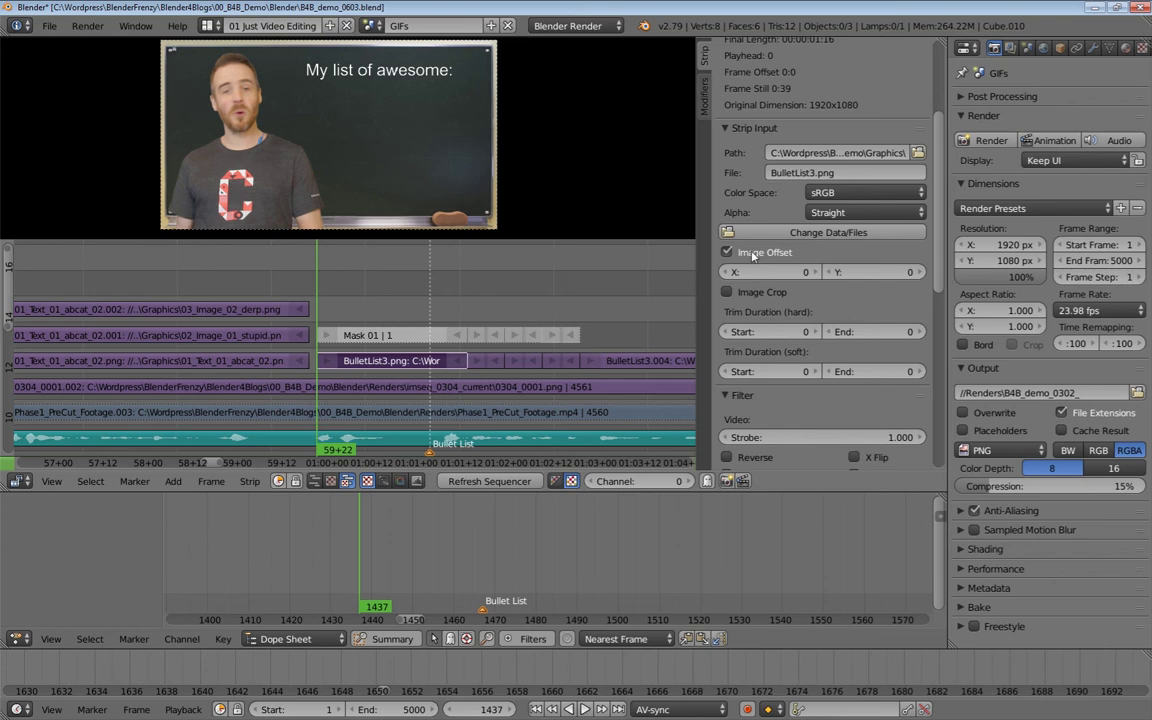
{"action": "key", "text": "alt+a"}
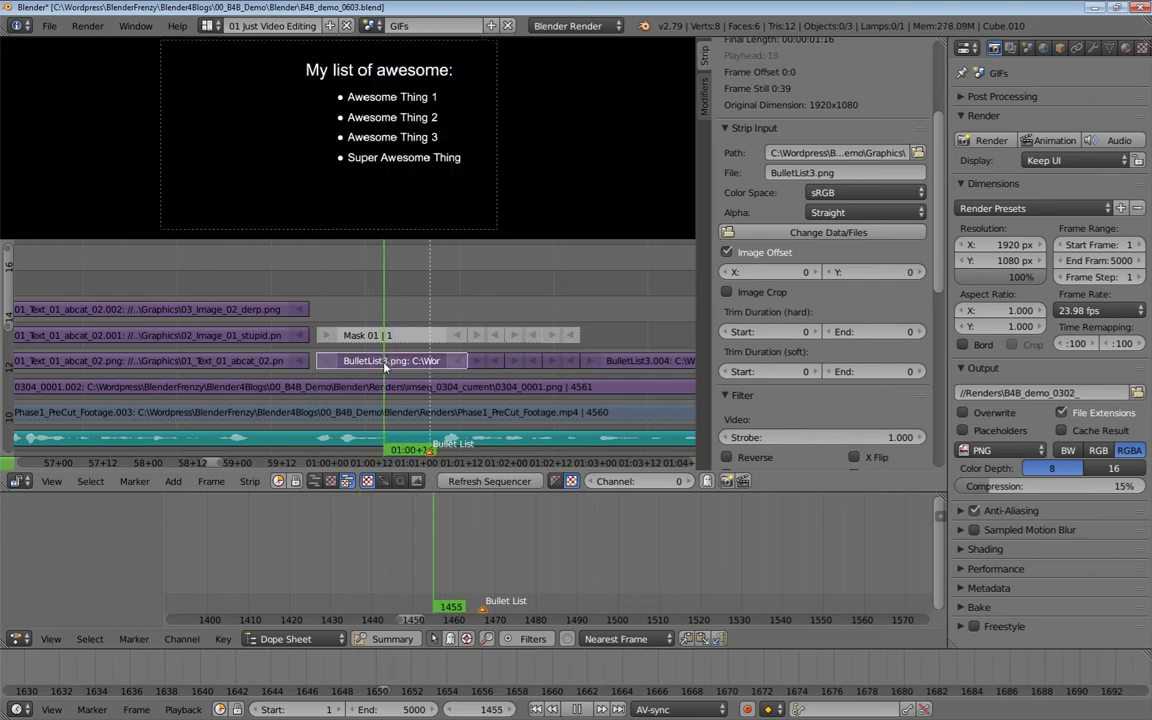
{"action": "key", "text": "alt+a"}
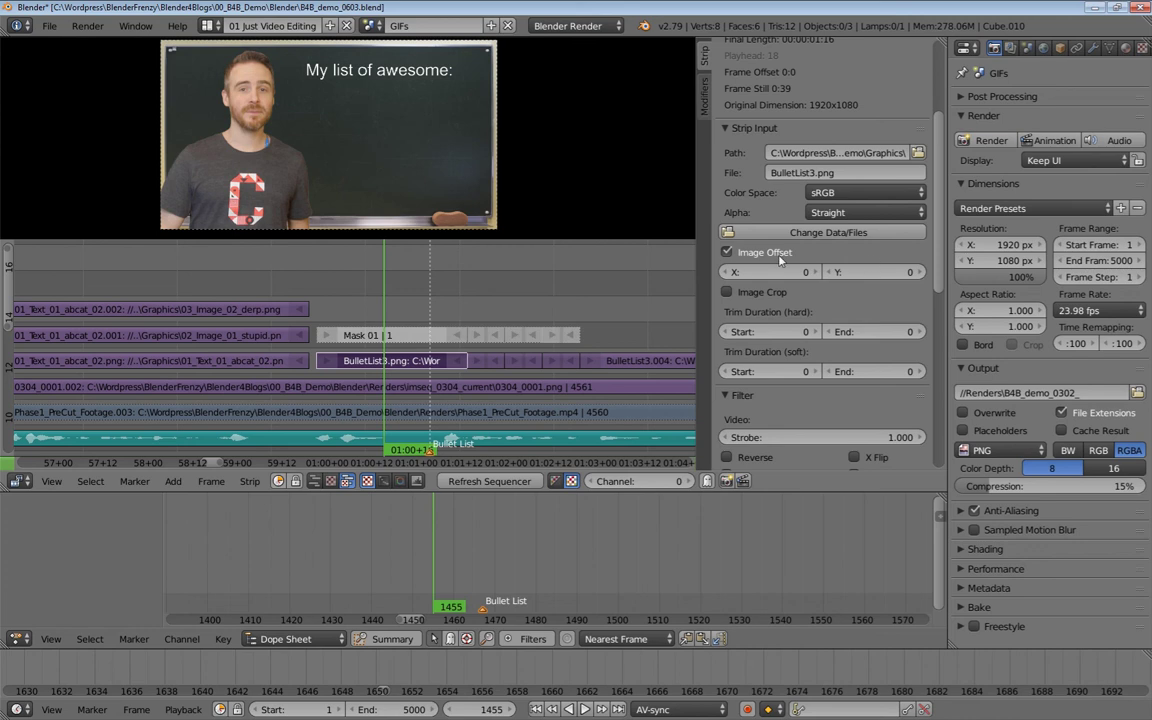
{"action": "left_click", "coordinate": [358, 364]}
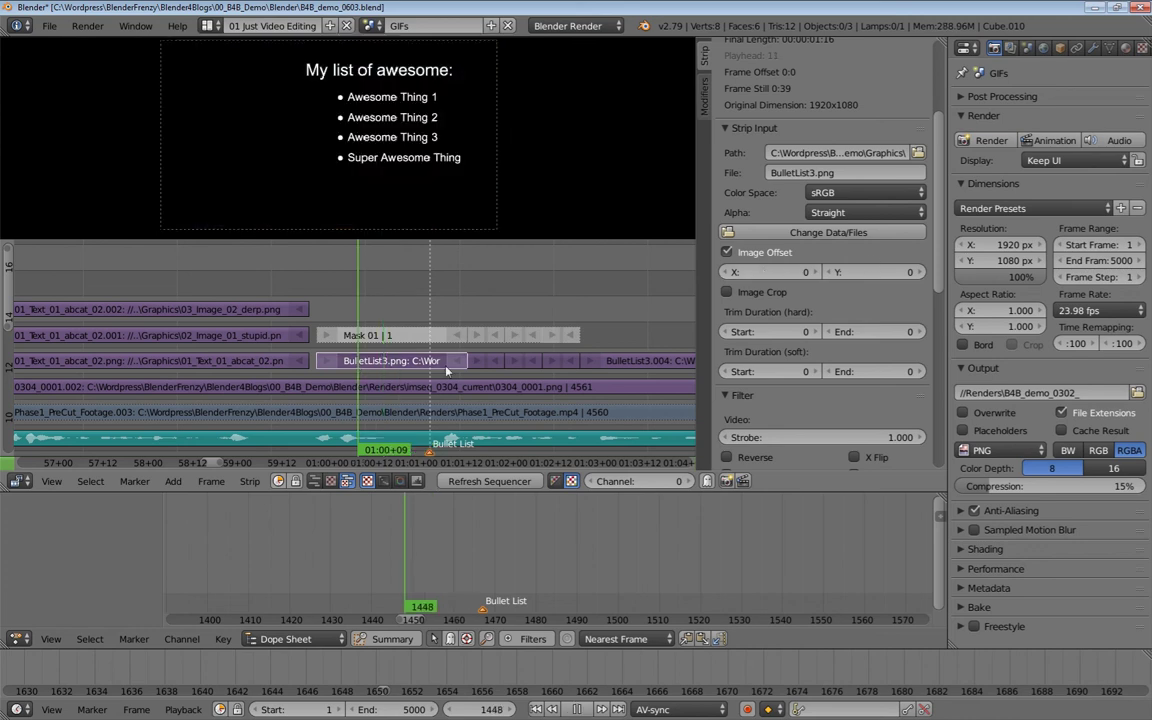
{"action": "left_click", "coordinate": [317, 305]}
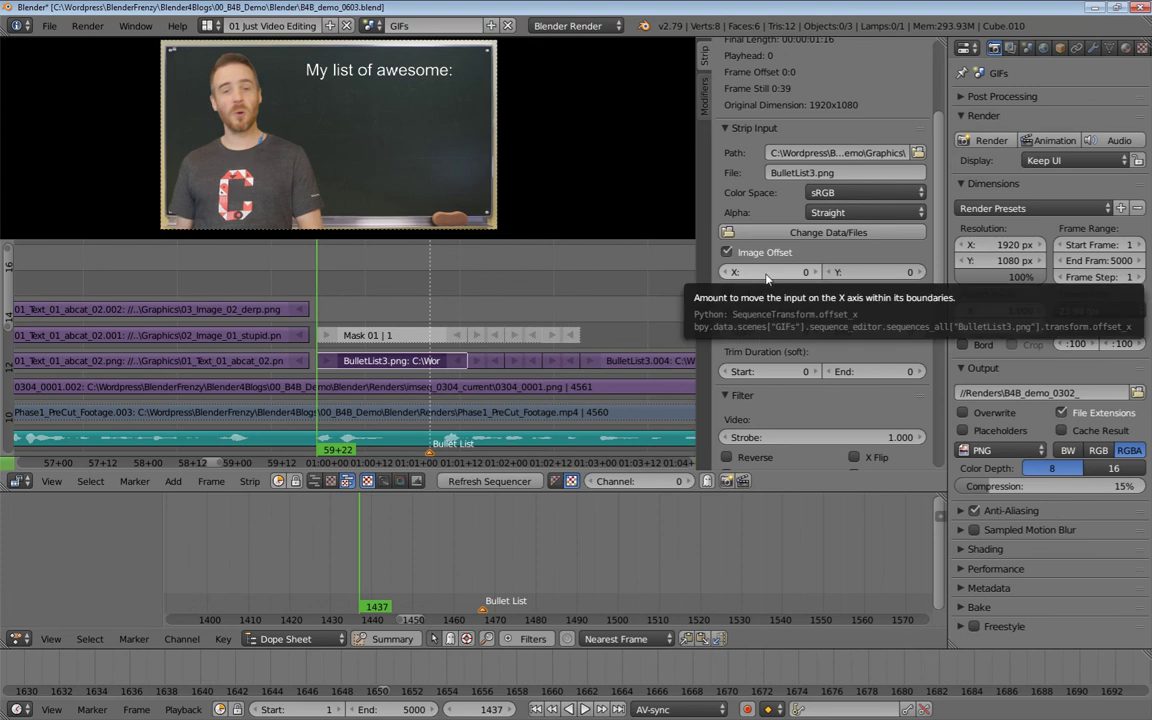
Set the title strip's X image offset to -1665 and keyframe it at frame 1437
{"action": "left_click_drag", "start_coordinate": [767, 272], "coordinate": [500, 272]}
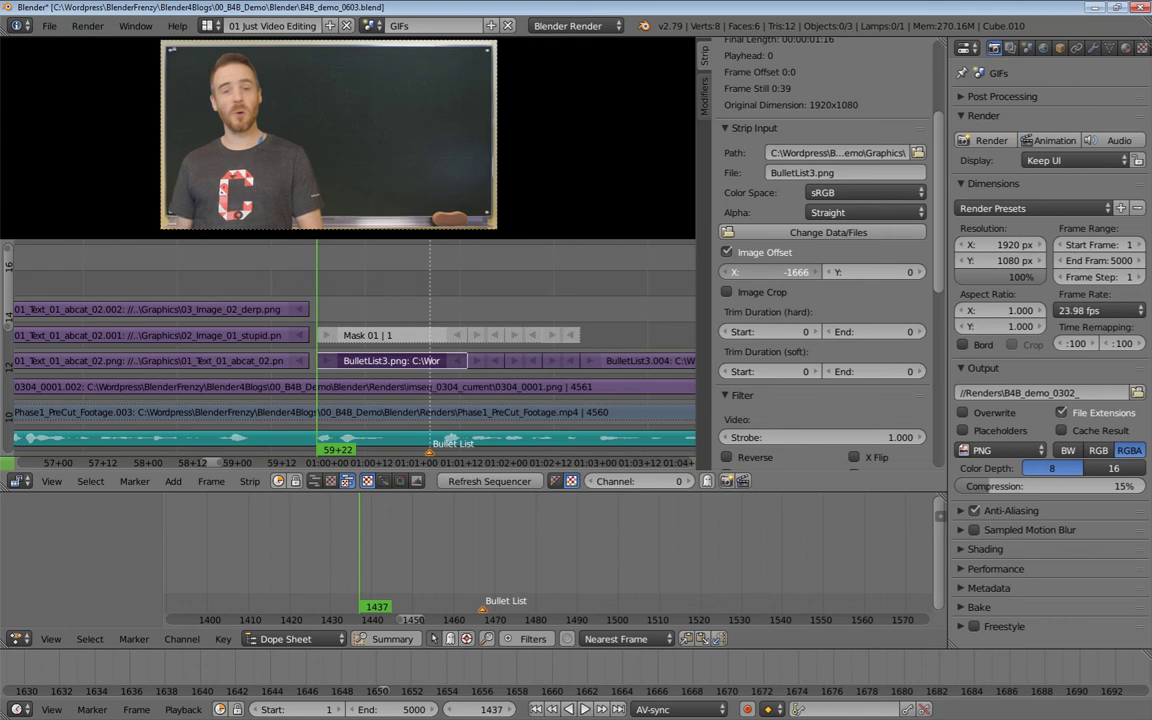
{"action": "left_click", "coordinate": [800, 271]}
{"action": "type", "text": "-1"}
{"action": "key", "text": "Return"}
{"action": "key", "text": "i"}
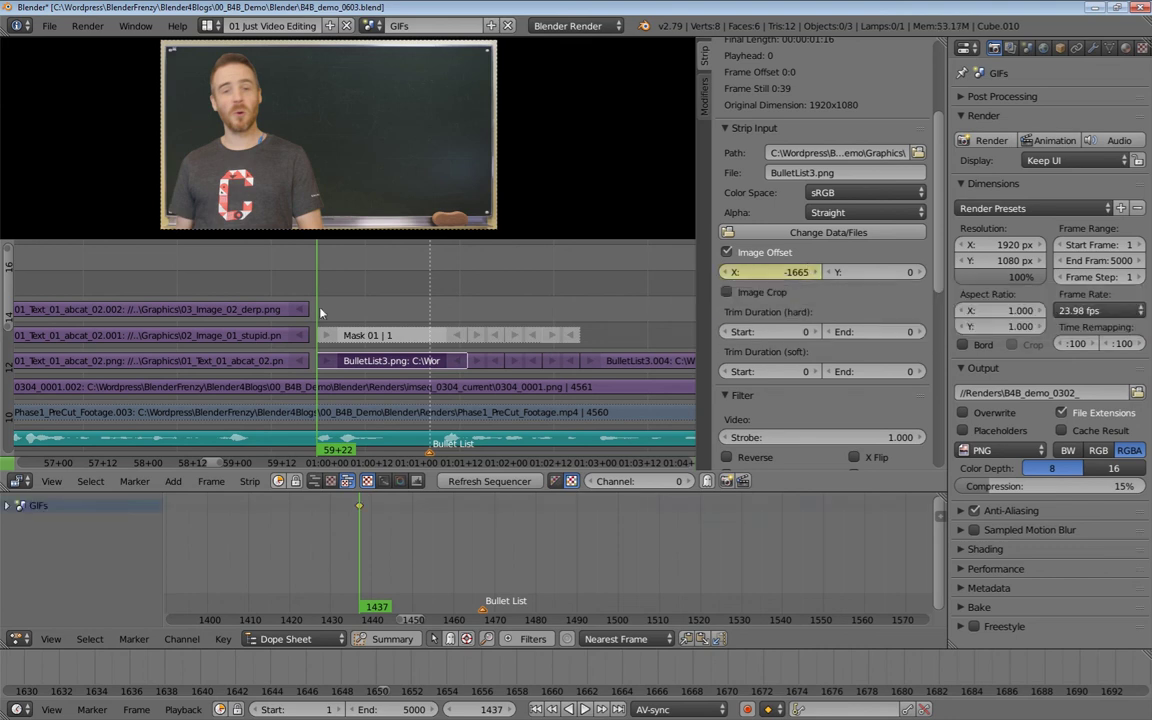
Advance the playhead to frame 1459, set the title strip's X image offset to 0 and keyframe it
{"action": "key", "text": "alt+a"}
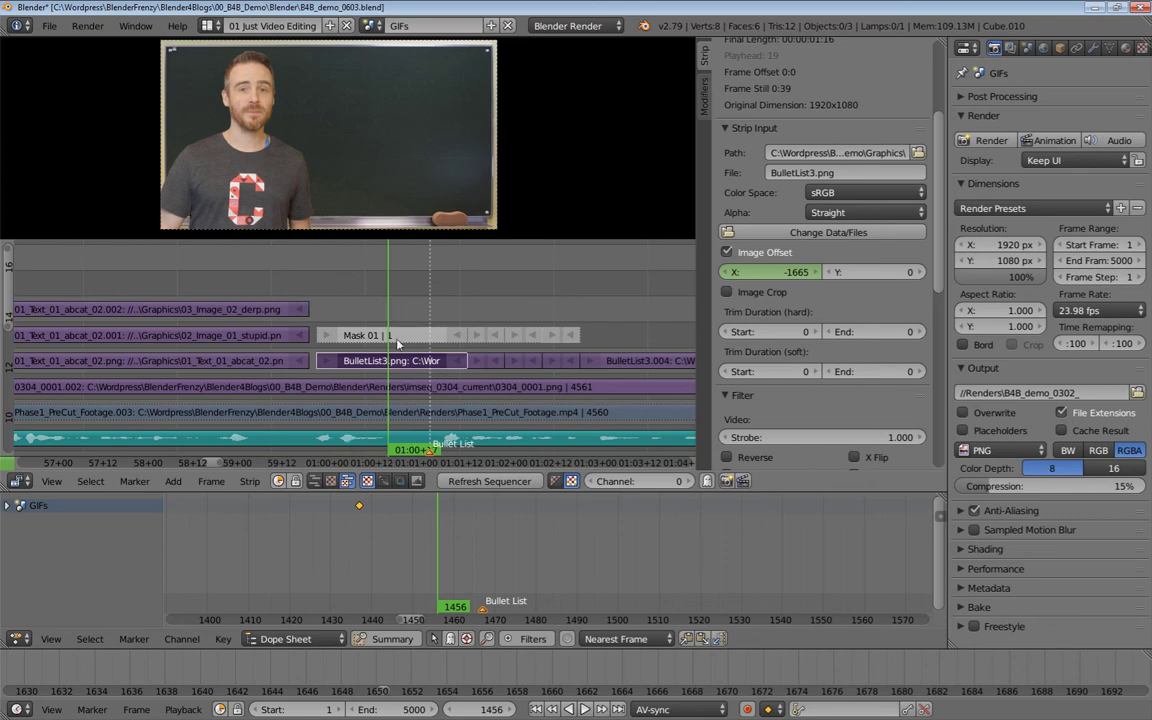
{"action": "key", "text": "alt+a"}
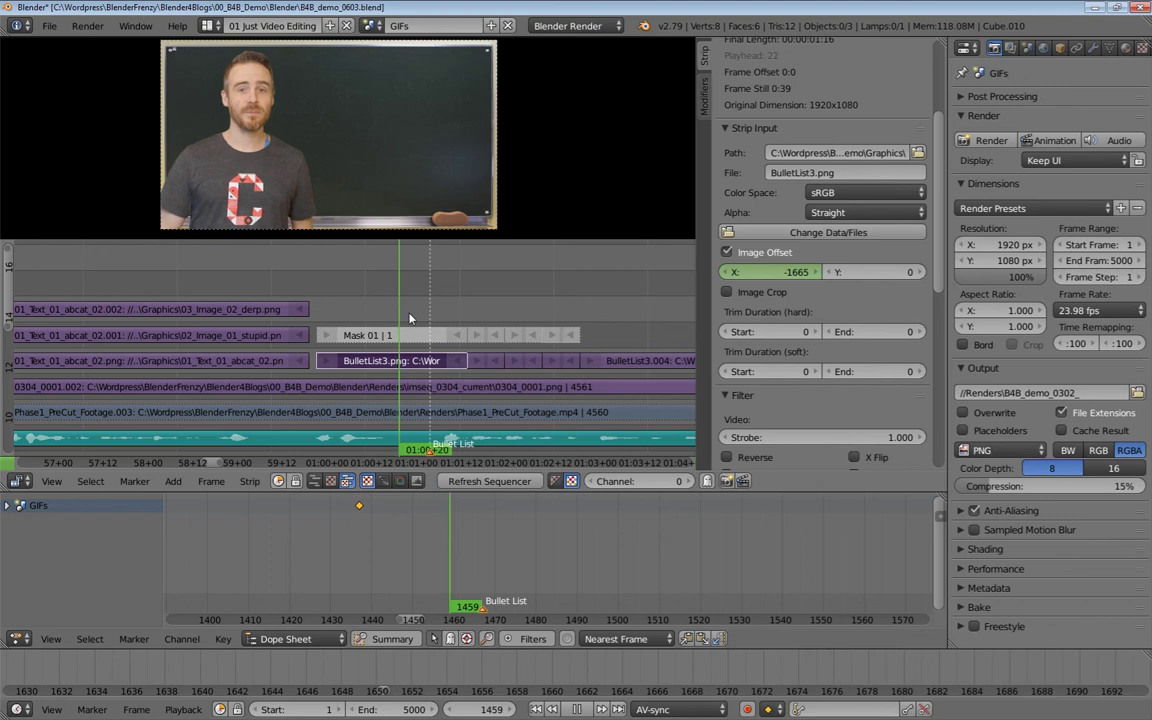
{"action": "key", "text": "alt+a"}
{"action": "left_click", "coordinate": [778, 276]}
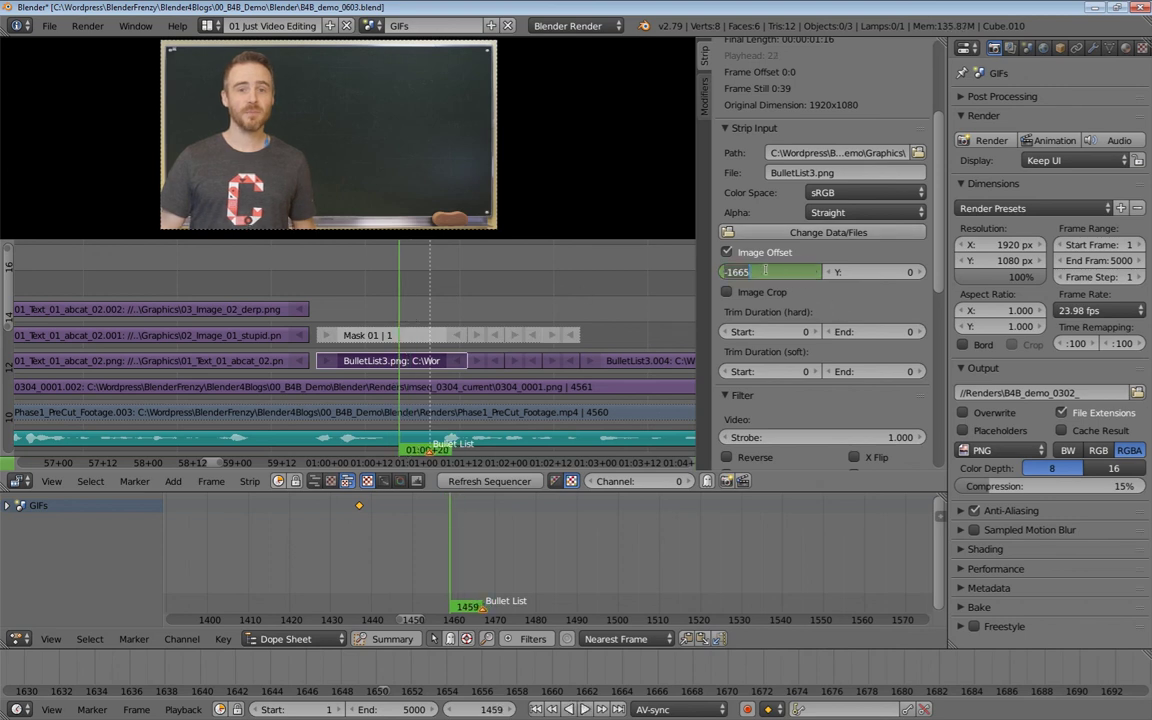
{"action": "type", "text": "0"}
{"action": "key", "text": "Return"}
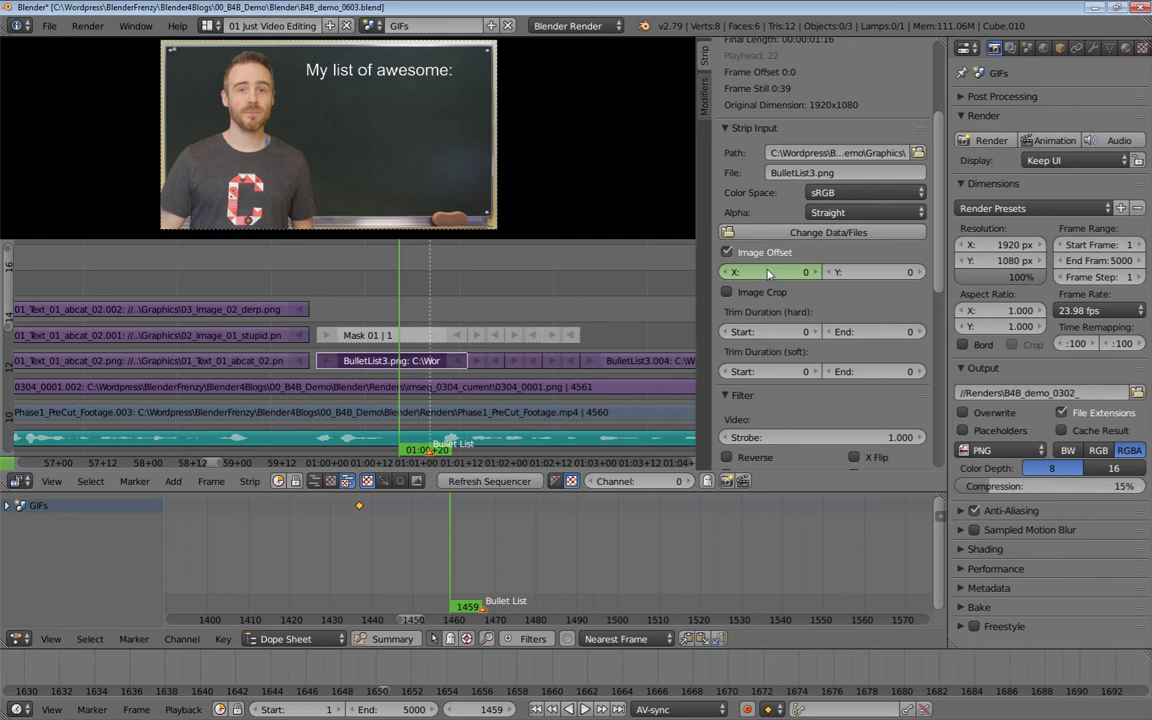
{"action": "key", "text": "i"}
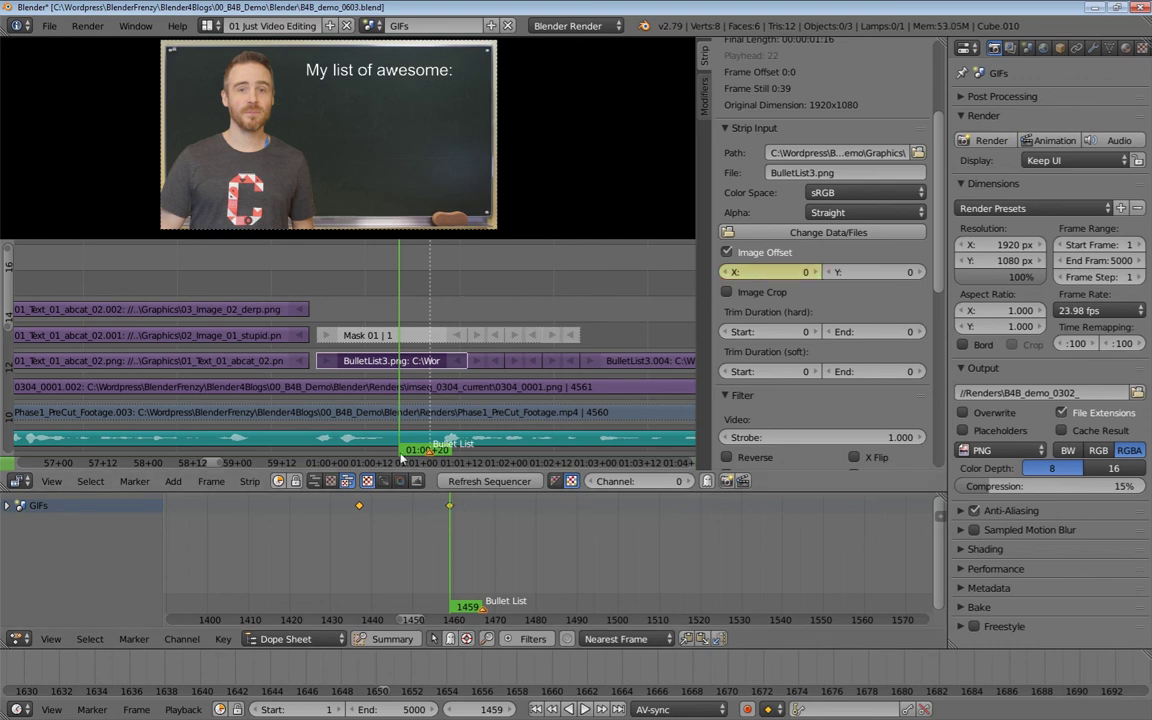
Preview the title's slide-in animation from before the bullet list section through to frame 1513
{"action": "mouse_move", "coordinate": [400, 455]}
{"action": "left_mouse_down"}
{"action": "mouse_move", "coordinate": [319, 292]}
{"action": "mouse_move", "coordinate": [276, 281]}
{"action": "mouse_move", "coordinate": [387, 476]}
{"action": "left_mouse_up"}
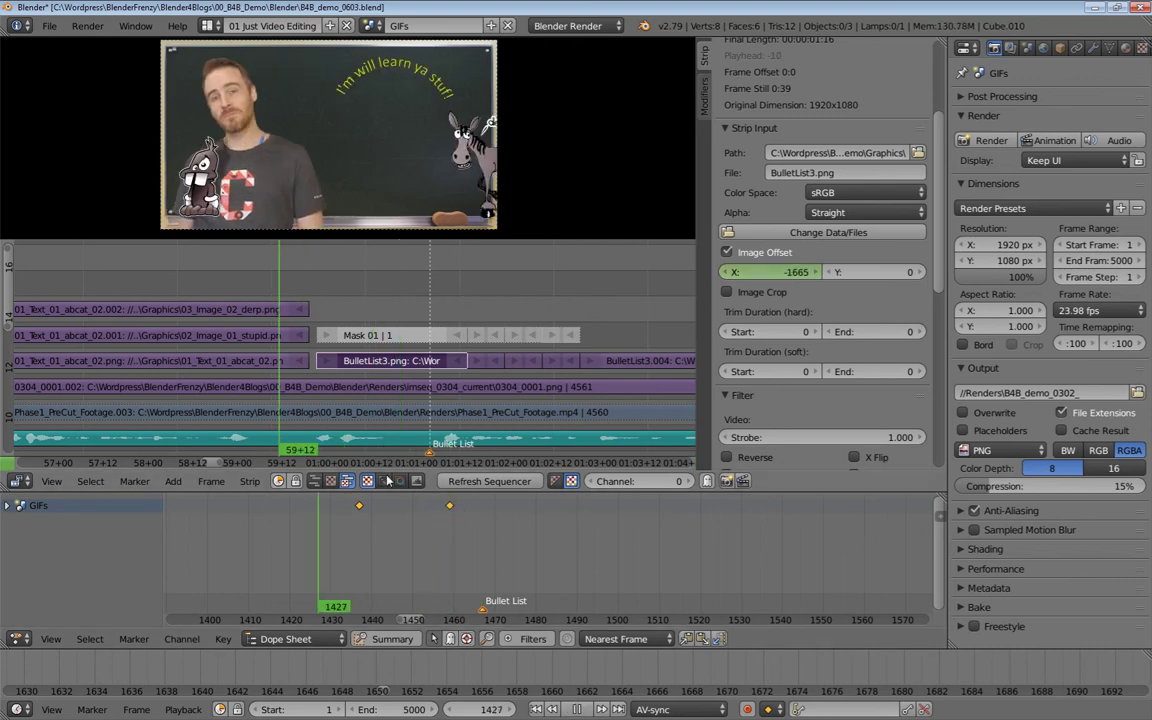
{"action": "key", "text": "alt+a"}
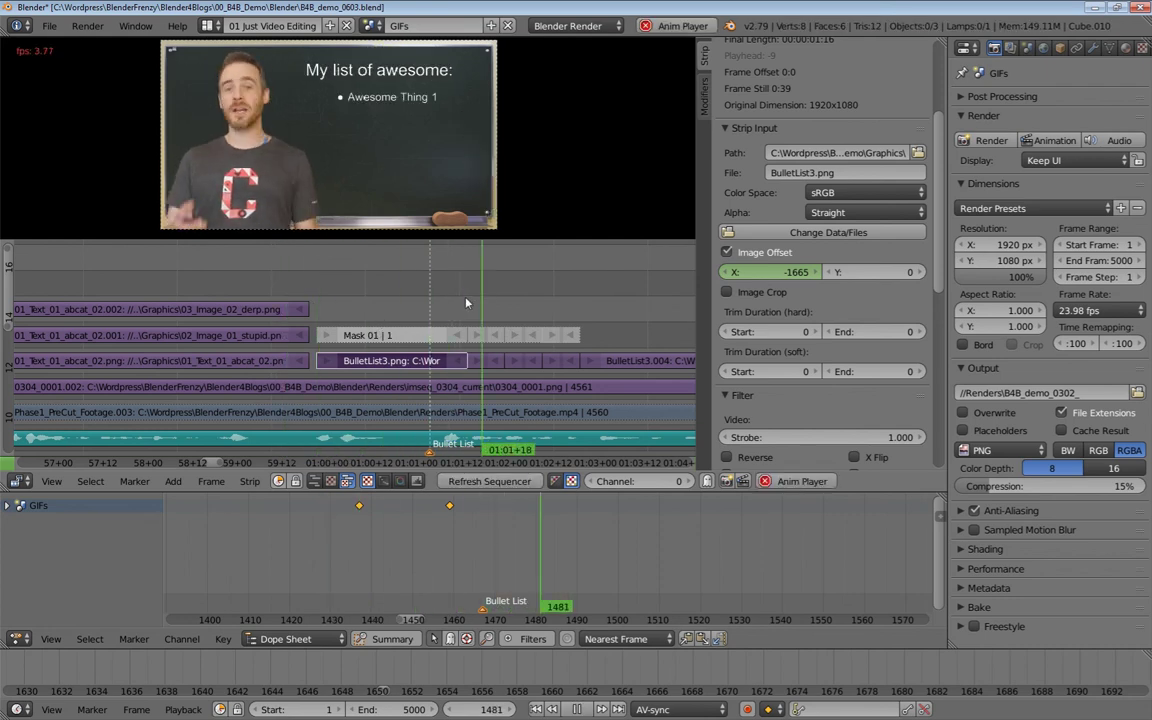
{"action": "key", "text": "alt+a"}
{"action": "middle_click_drag", "start_coordinate": [472, 299], "coordinate": [443, 306]}
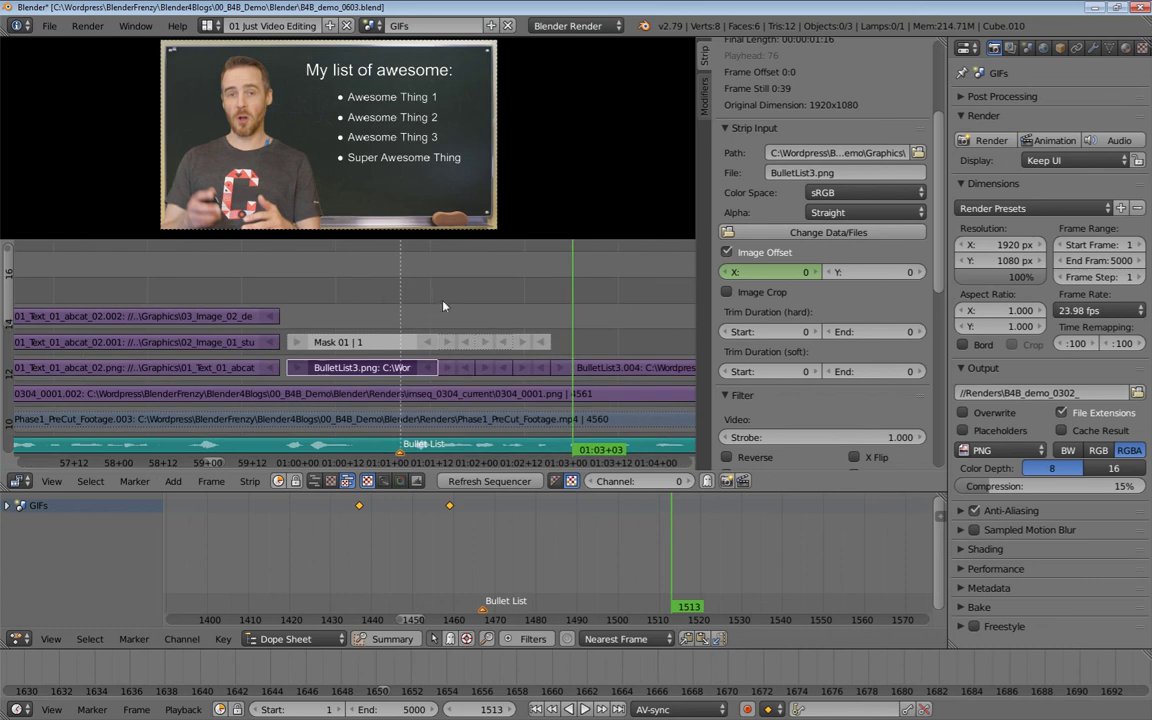
Play to frame 1452 and snap the title's second offset keyframe to that current frame
{"action": "left_click", "coordinate": [334, 300]}
{"action": "key", "text": "alt+a"}
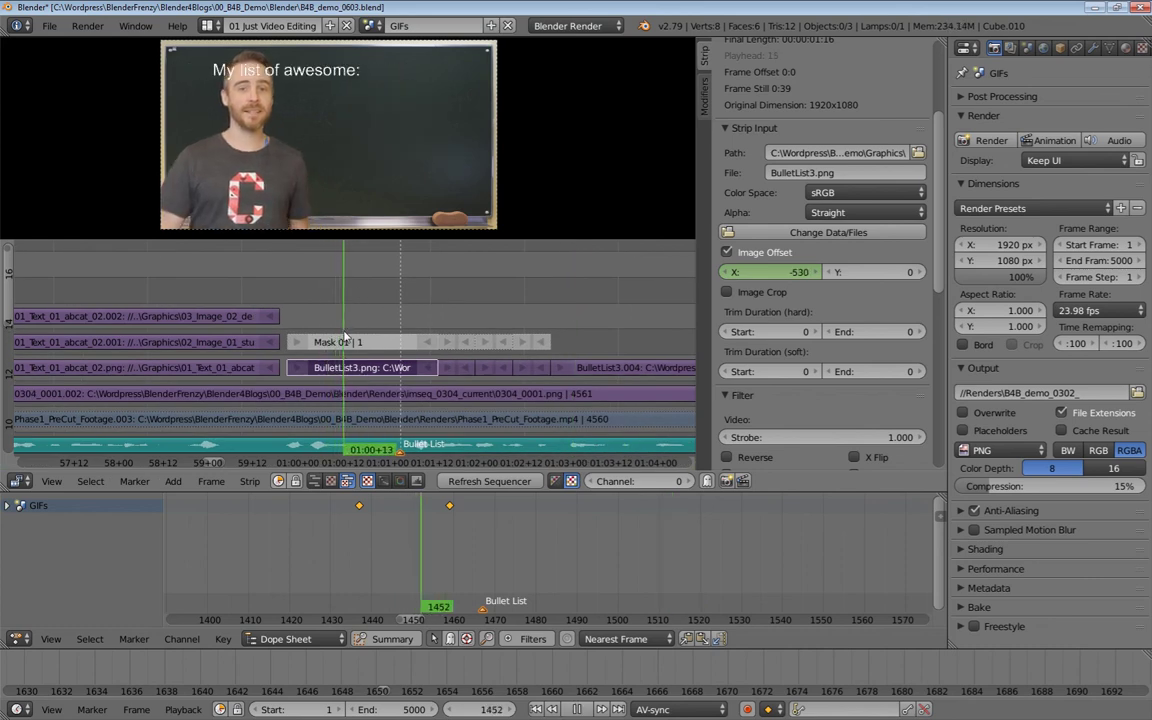
{"action": "key", "text": "alt+a"}
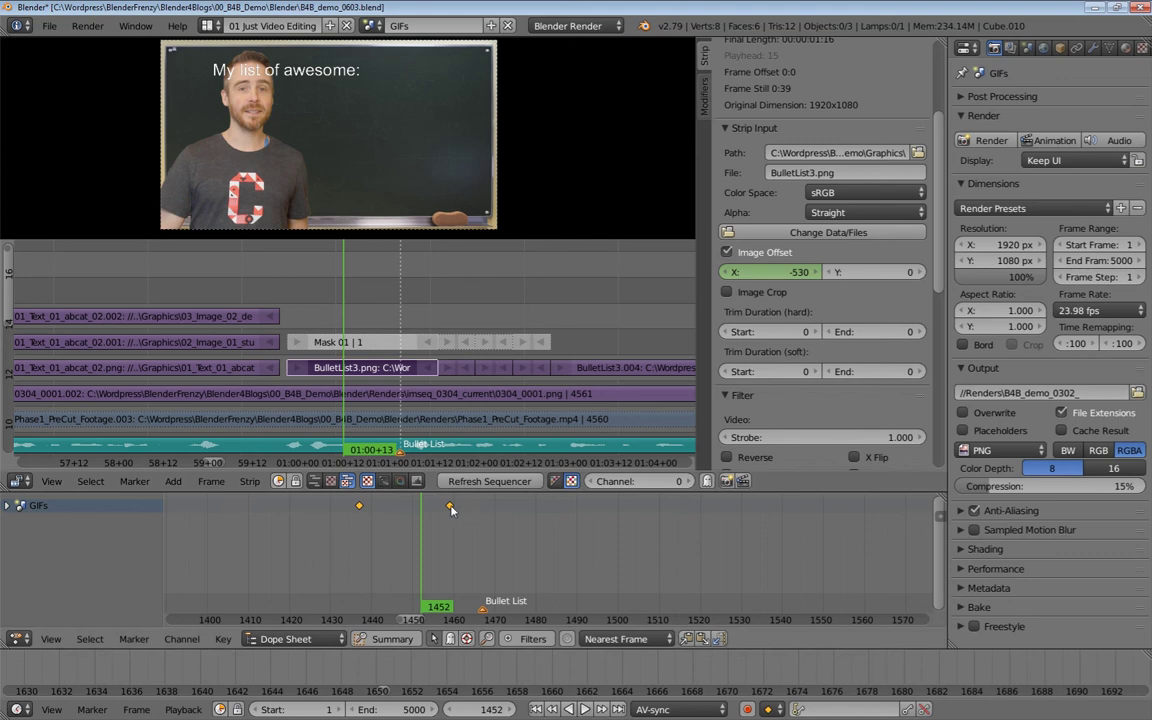
{"action": "right_click", "coordinate": [450, 507]}
{"action": "key", "text": "shift+s"}
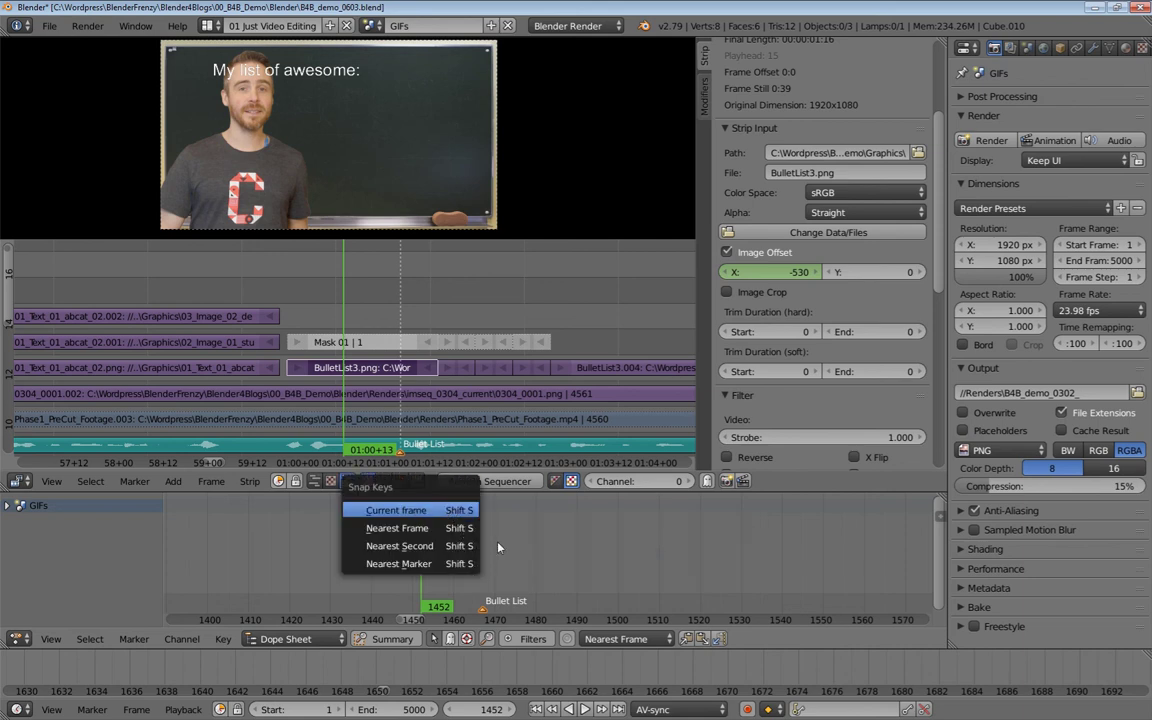
{"action": "left_click", "coordinate": [432, 512]}
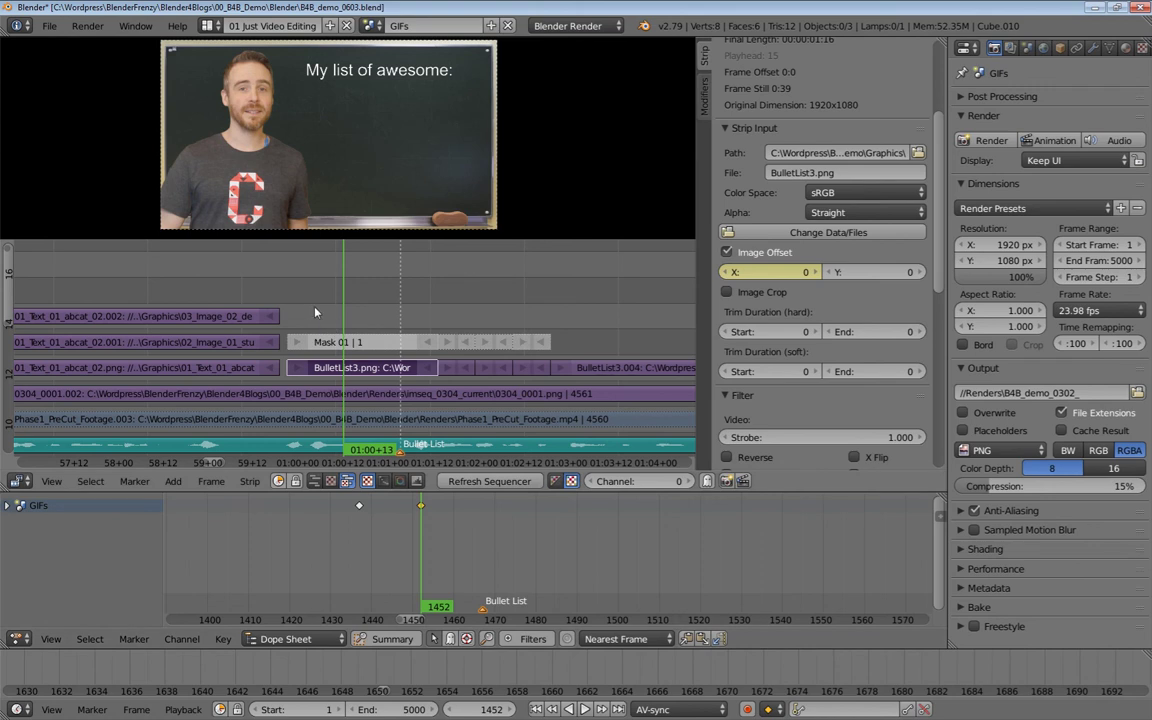
Play back the retimed title slide-in and the bullet reveals from frame 1433, then bring the playhead to frame 1483
{"action": "left_click", "coordinate": [272, 292]}
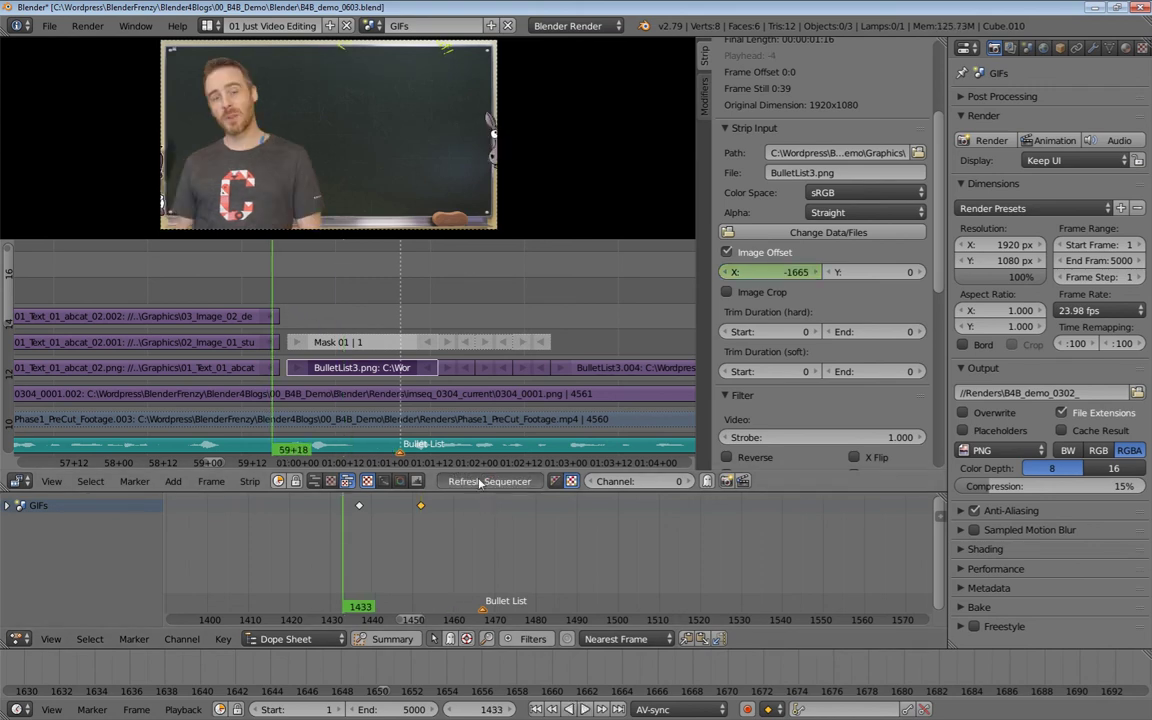
{"action": "key", "text": "alt+a"}
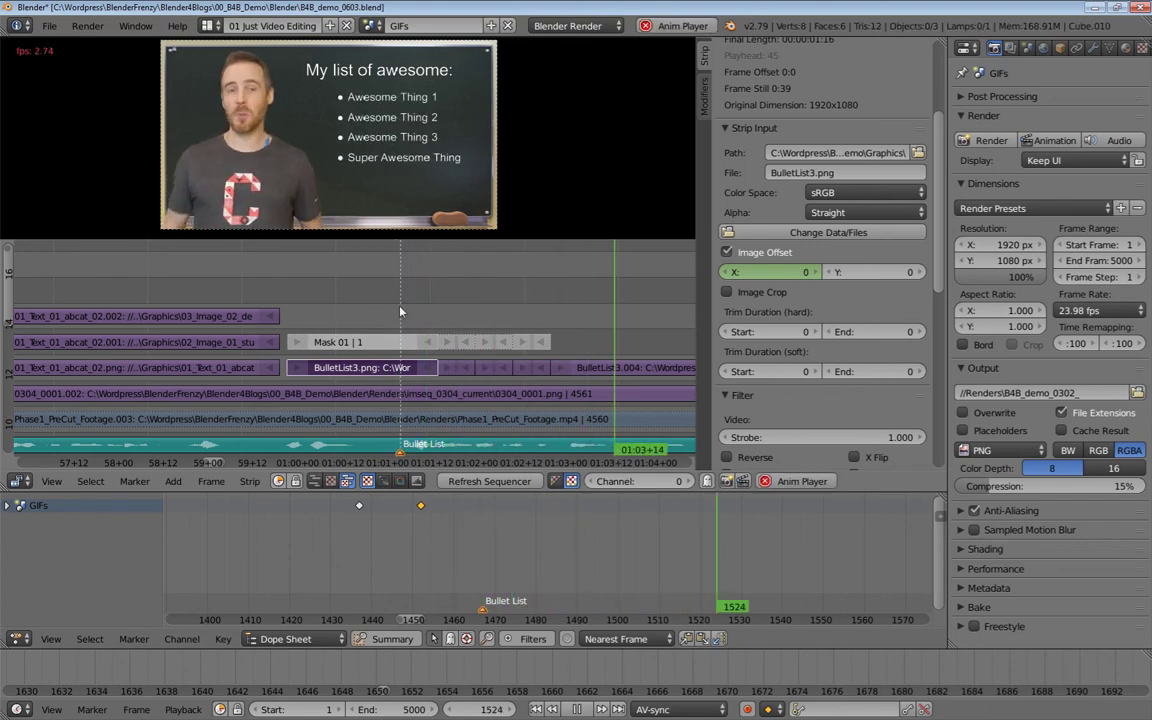
{"action": "key", "text": "alt+a"}
{"action": "middle_click_drag", "start_coordinate": [390, 314], "coordinate": [321, 314]}
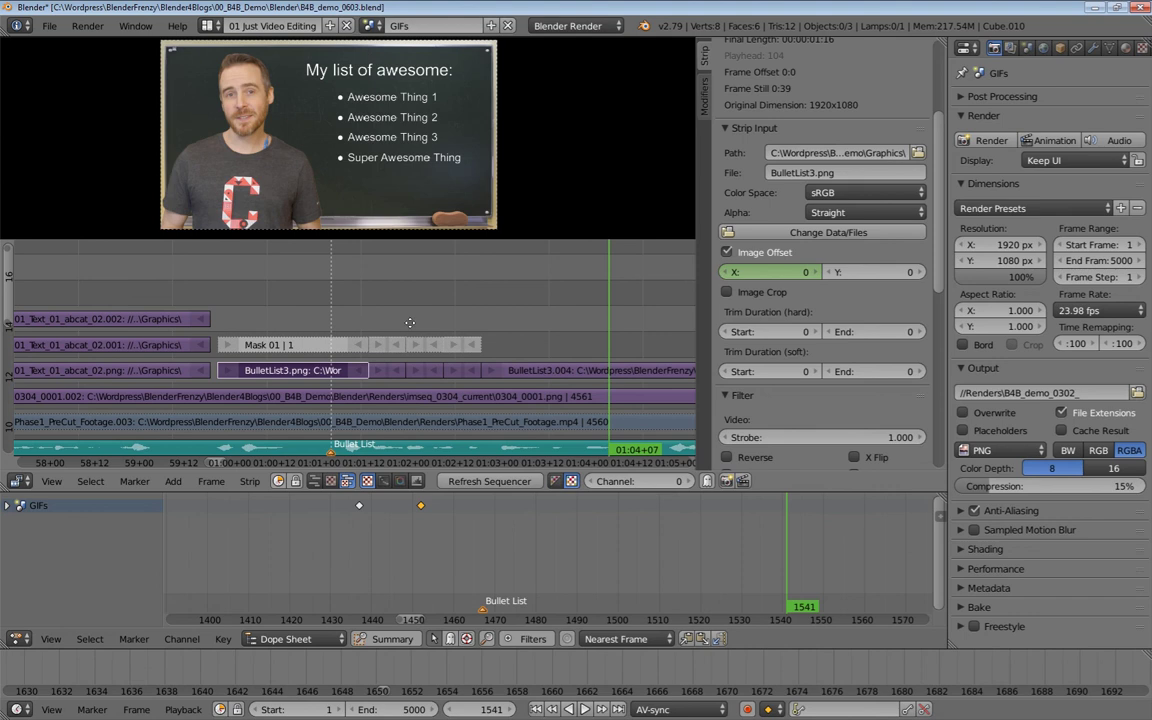
{"action": "middle_click_drag", "start_coordinate": [408, 320], "coordinate": [240, 317]}
{"action": "left_click", "coordinate": [181, 257]}
{"action": "key", "text": "alt+a"}
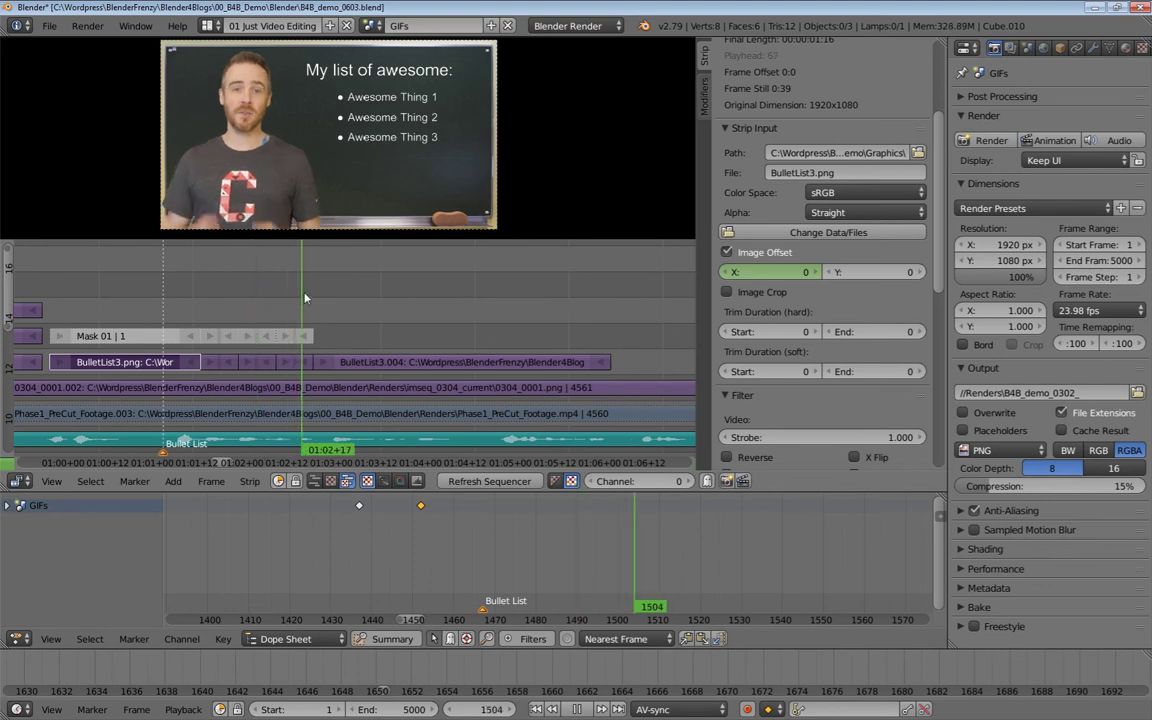
{"action": "left_click_drag", "start_coordinate": [324, 286], "coordinate": [224, 301]}
{"action": "key", "text": "alt+a"}
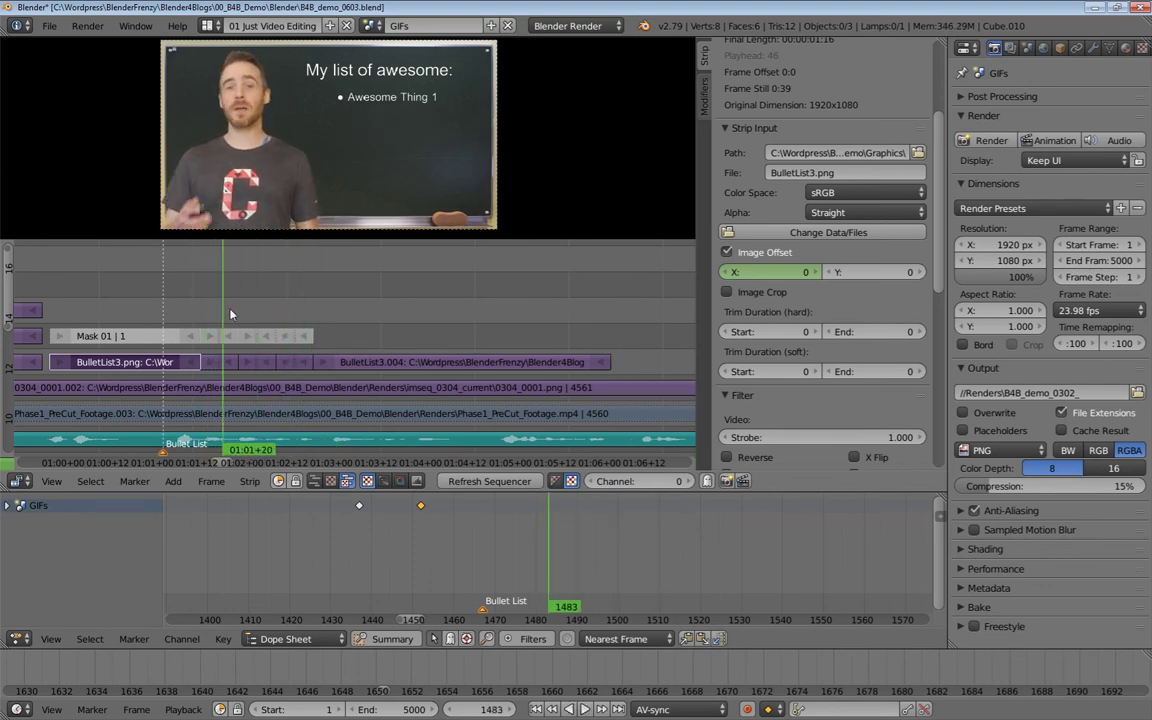
{"action": "right_click", "coordinate": [364, 370]}
{"action": "key", "text": "g"}
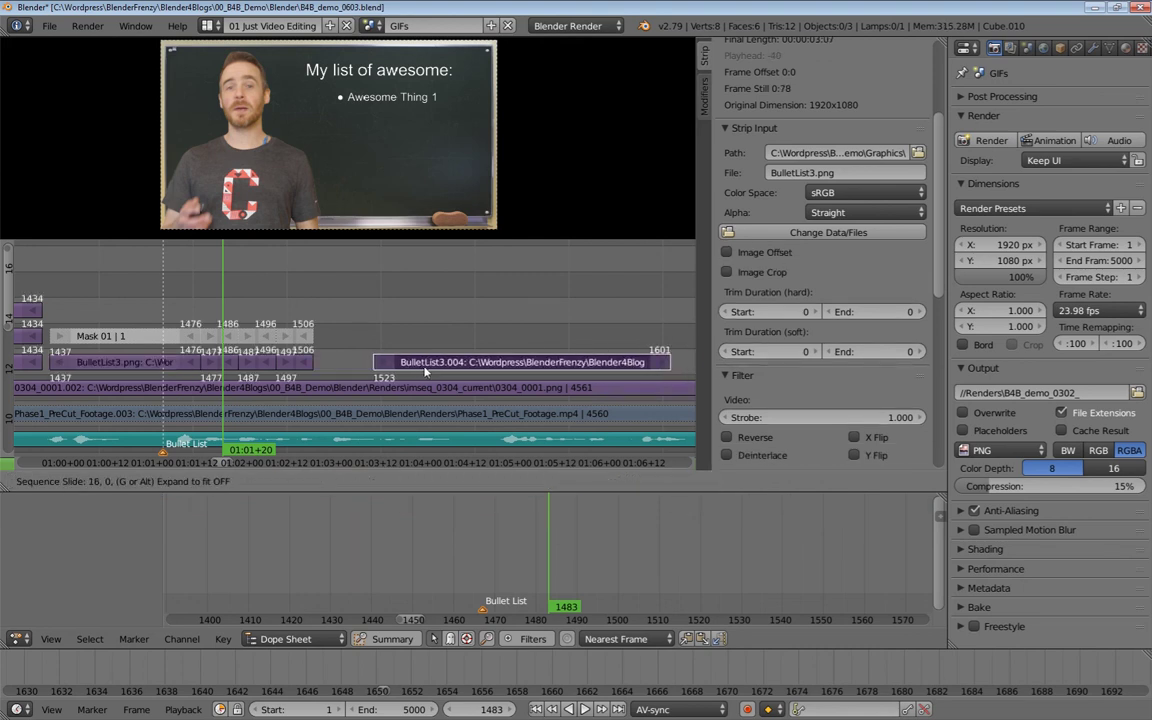
{"action": "left_click", "coordinate": [360, 366]}
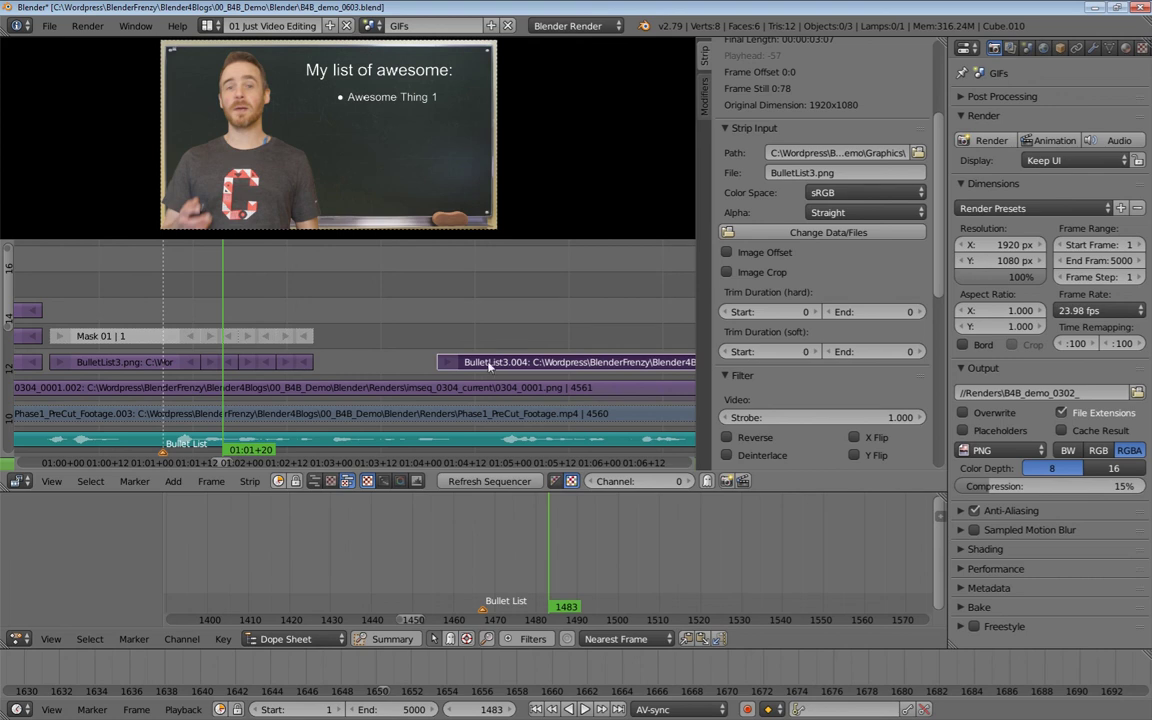
{"action": "key", "text": "g"}
{"action": "left_click", "coordinate": [348, 367]}
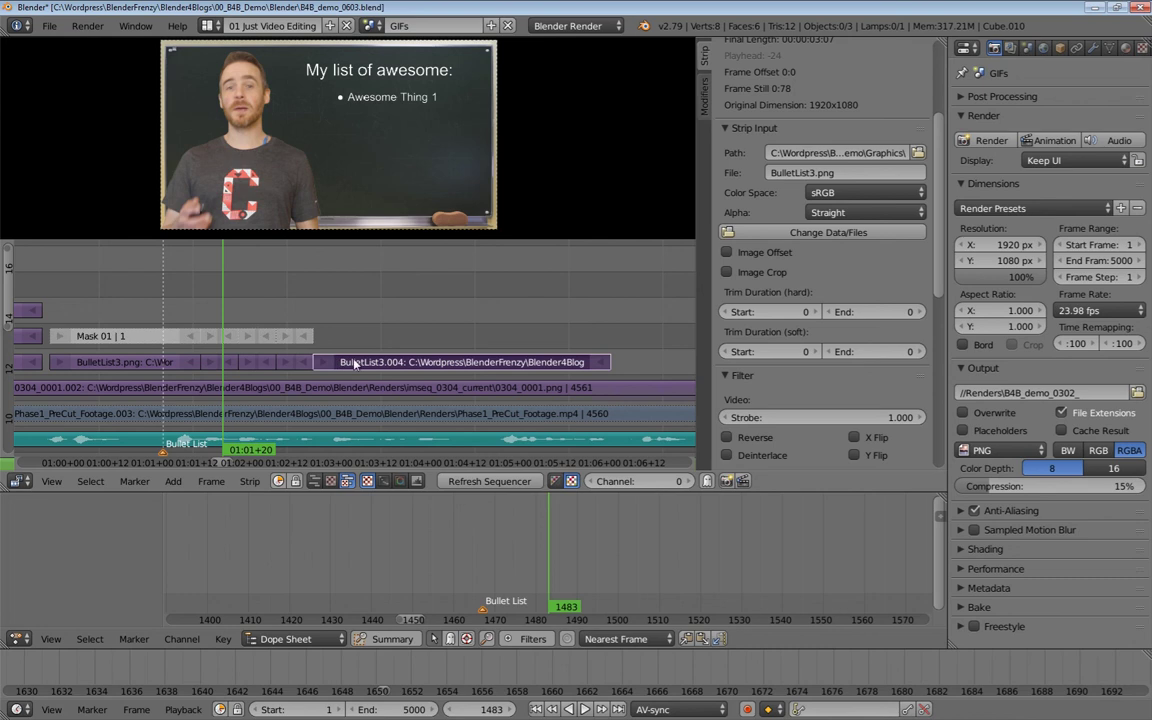
Move the BulletList3.004 strip 10 frames later so it starts at frame 1517
{"action": "key", "text": "g"}
{"action": "type", "text": "10"}
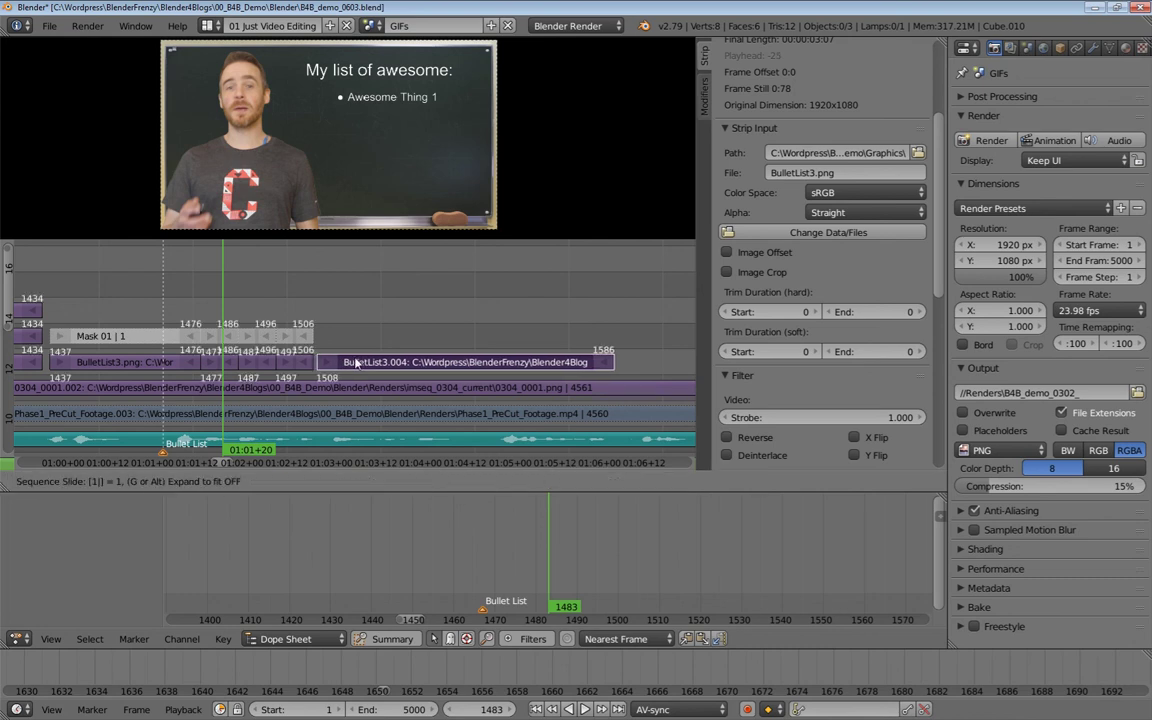
{"action": "key", "text": "Return"}
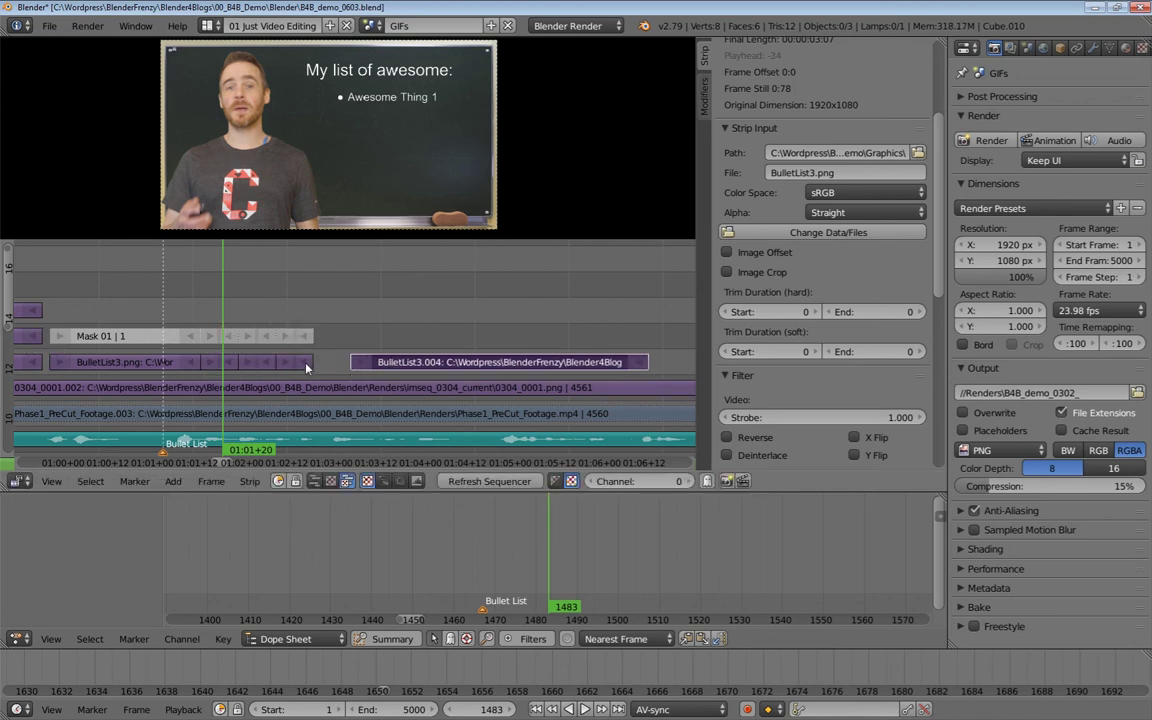
Extend the end of the BulletList3.003 strip to meet BulletList3.004, giving it a length of 20 frames
{"action": "right_click", "coordinate": [305, 363]}
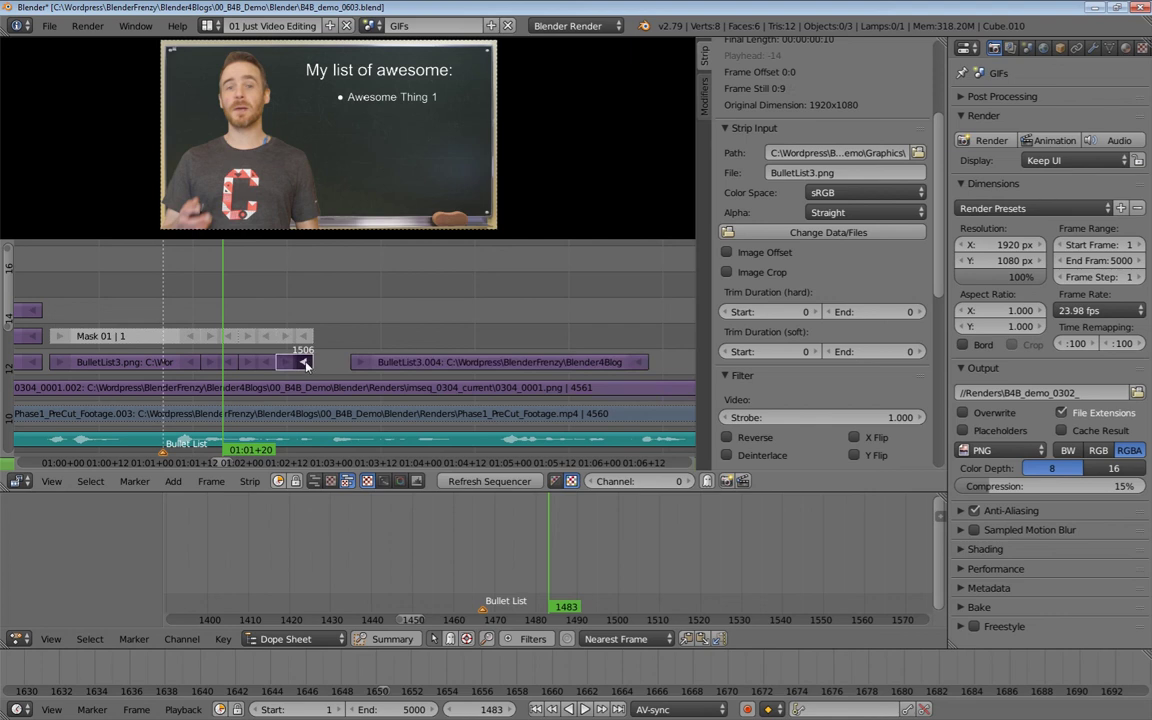
{"action": "key", "text": "g"}
{"action": "left_click", "coordinate": [345, 362]}
{"action": "scroll", "coordinate": [857, 240], "scroll_direction": "up", "scroll_amount": 5}
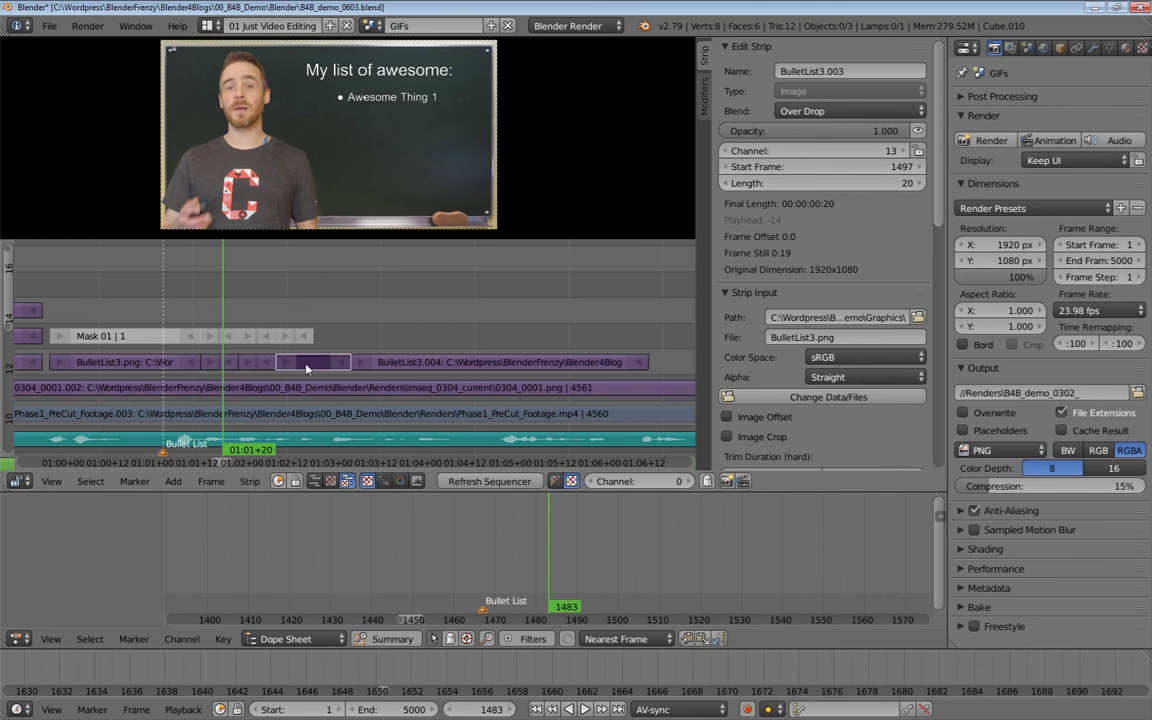
Extend the end of BulletList3.002 by 10 frames to a length of 20, shifting BulletList3.003 and BulletList3.004 10 frames later
{"action": "left_click", "coordinate": [398, 364]}
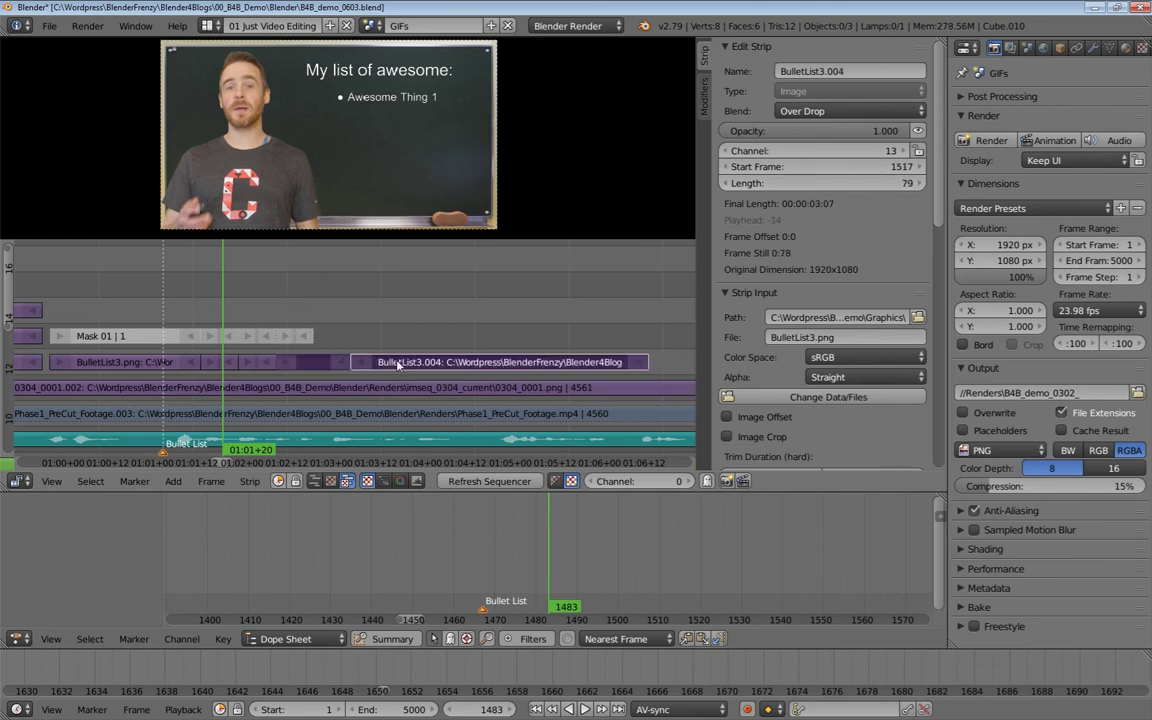
{"action": "left_click", "coordinate": [268, 363]}
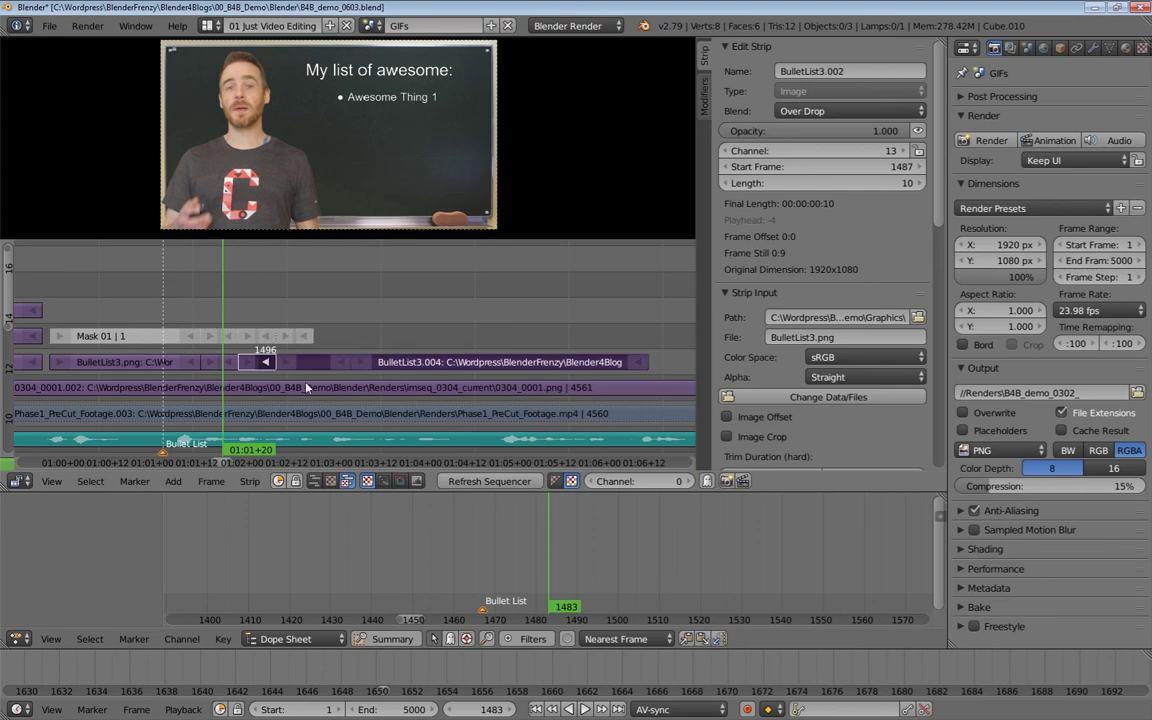
{"action": "key", "text": "g"}
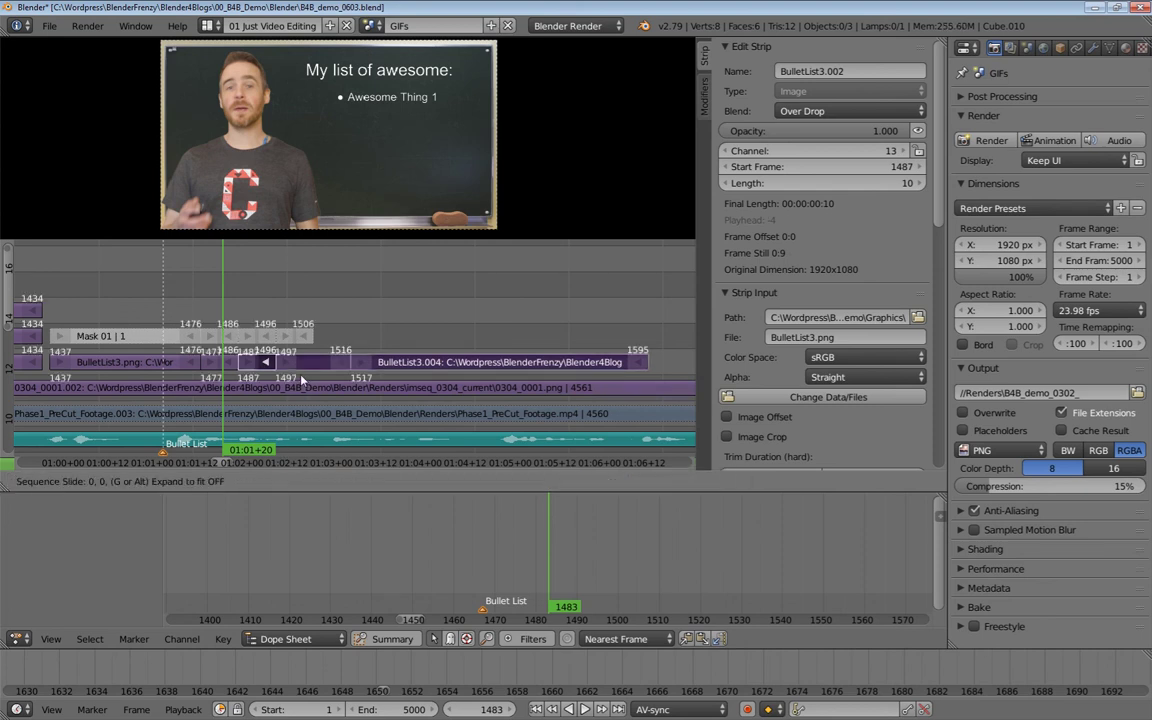
{"action": "type", "text": "10"}
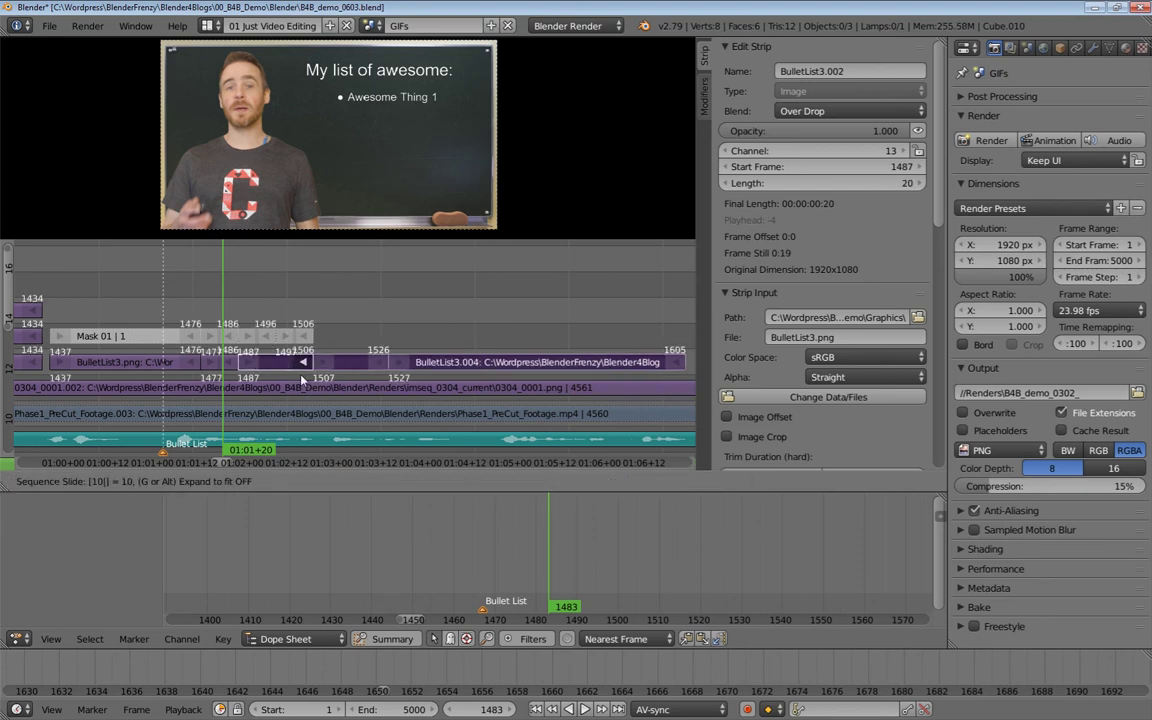
{"action": "key", "text": "Return"}
{"action": "right_click", "coordinate": [301, 381]}
{"action": "right_click", "coordinate": [283, 371]}
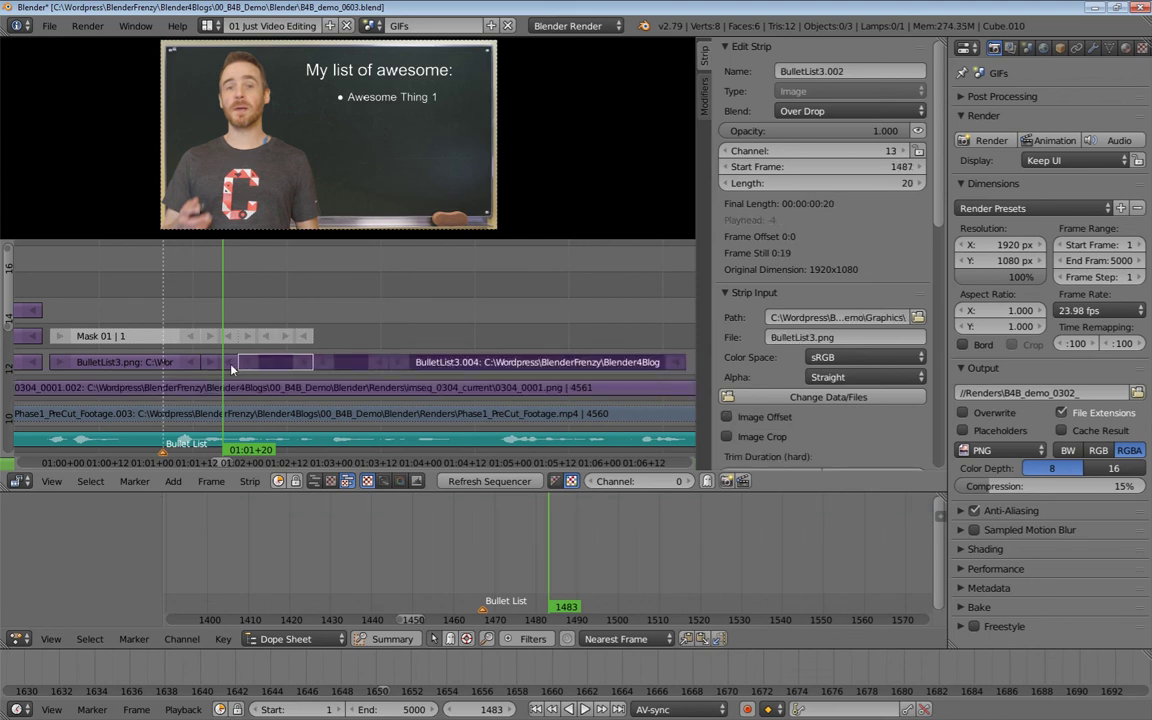
Retime the masks to the bullets: start Mask 04 at frame 1507 with length 20 and extend Mask 03 to 20 frames
{"action": "right_click", "coordinate": [296, 338]}
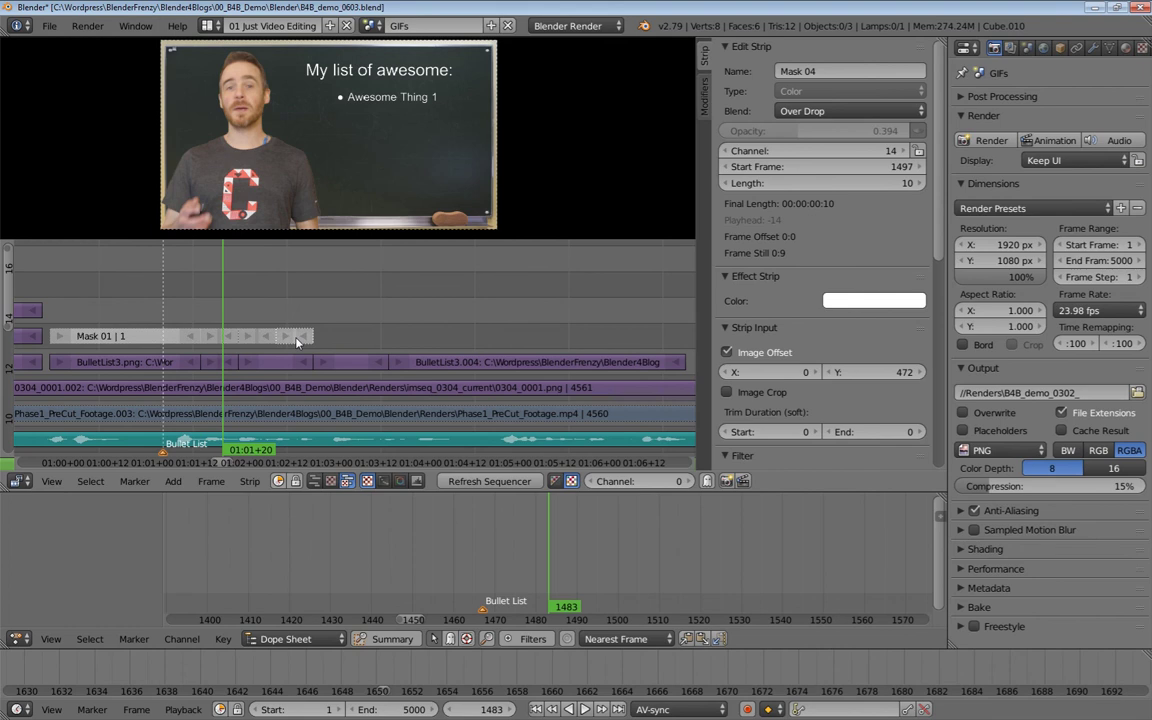
{"action": "right_click_drag", "start_coordinate": [296, 342], "coordinate": [324, 340]}
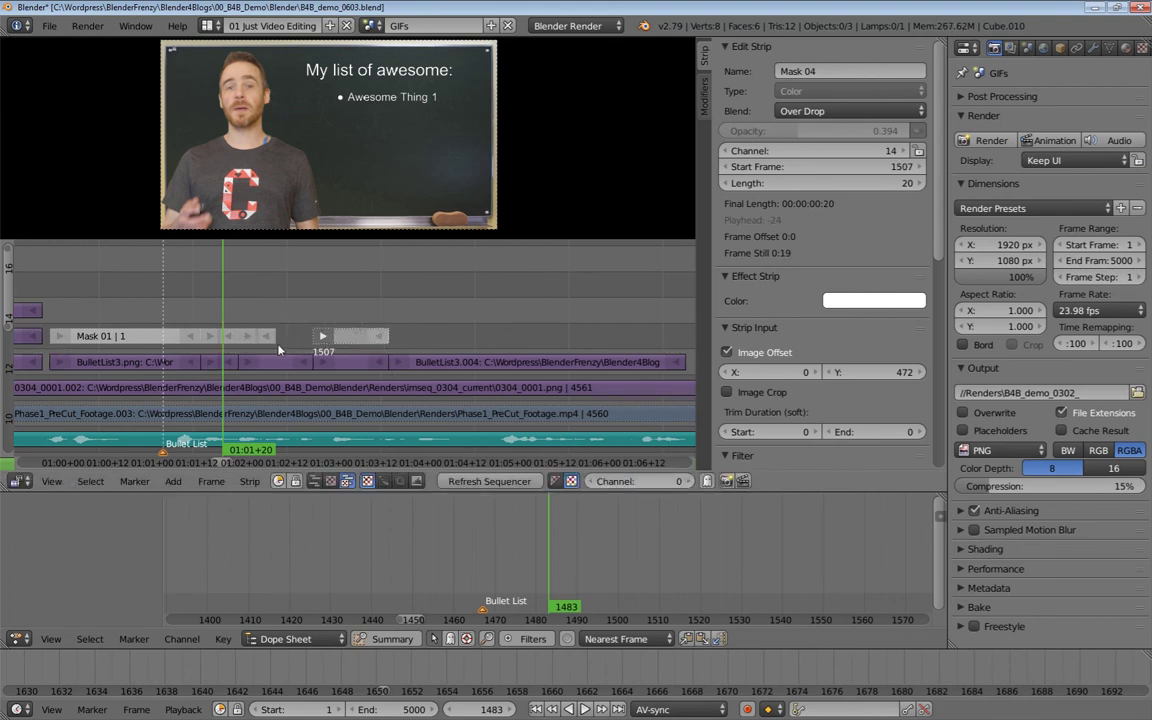
{"action": "right_click", "coordinate": [267, 339]}
{"action": "right_click_drag", "start_coordinate": [277, 339], "coordinate": [314, 340]}
{"action": "right_click", "coordinate": [275, 340]}
Extend the ends of Mask 02 and BulletList3.001 by 10 frames, shifting all following bullet and mask strips 10 frames later
{"action": "key", "text": "b"}
{"action": "left_click_drag", "start_coordinate": [269, 308], "coordinate": [433, 382]}
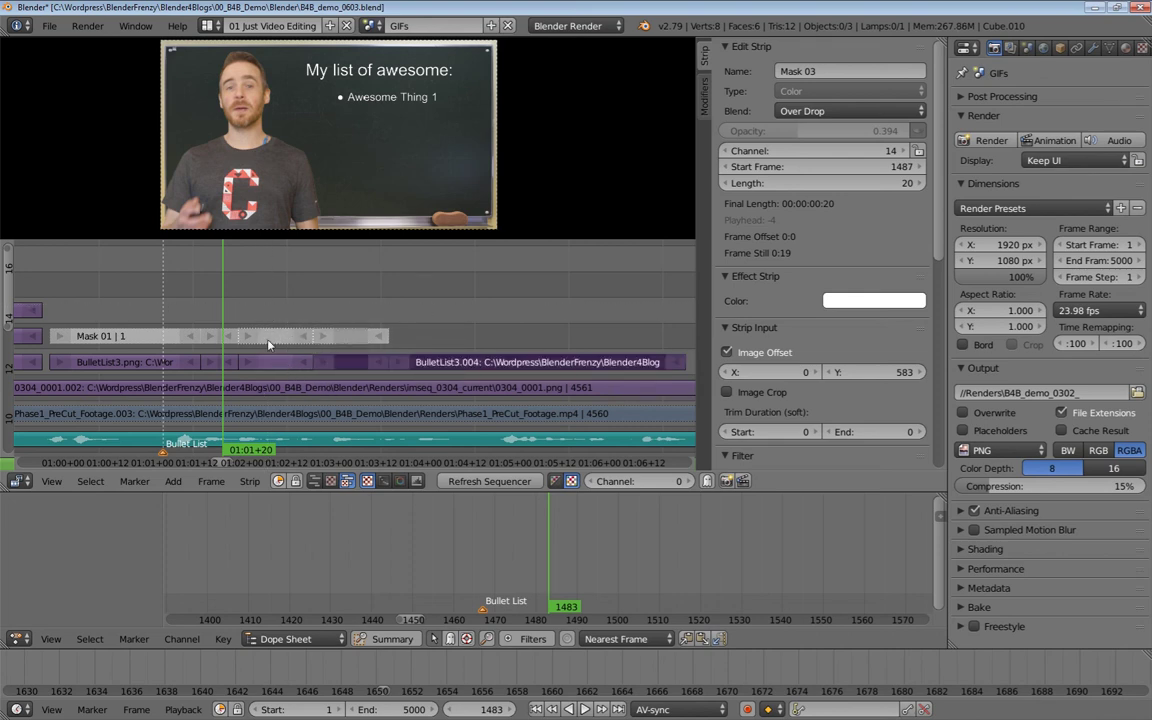
{"action": "right_click", "coordinate": [278, 363]}
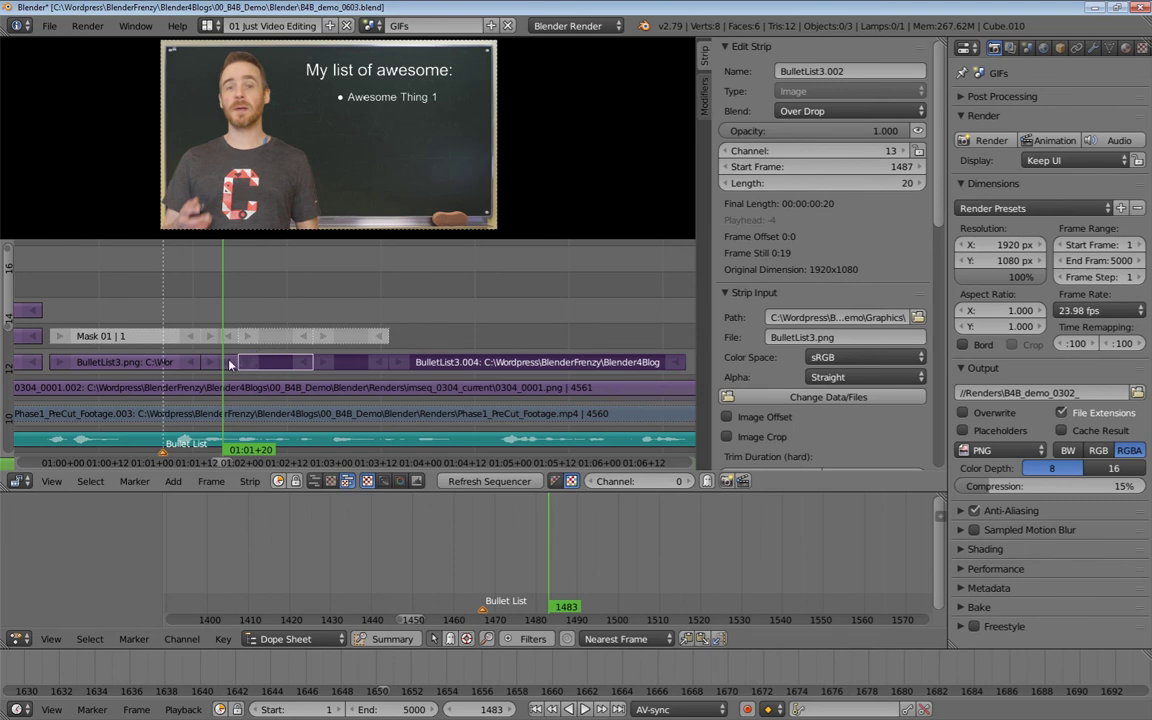
{"action": "right_click", "coordinate": [212, 330]}
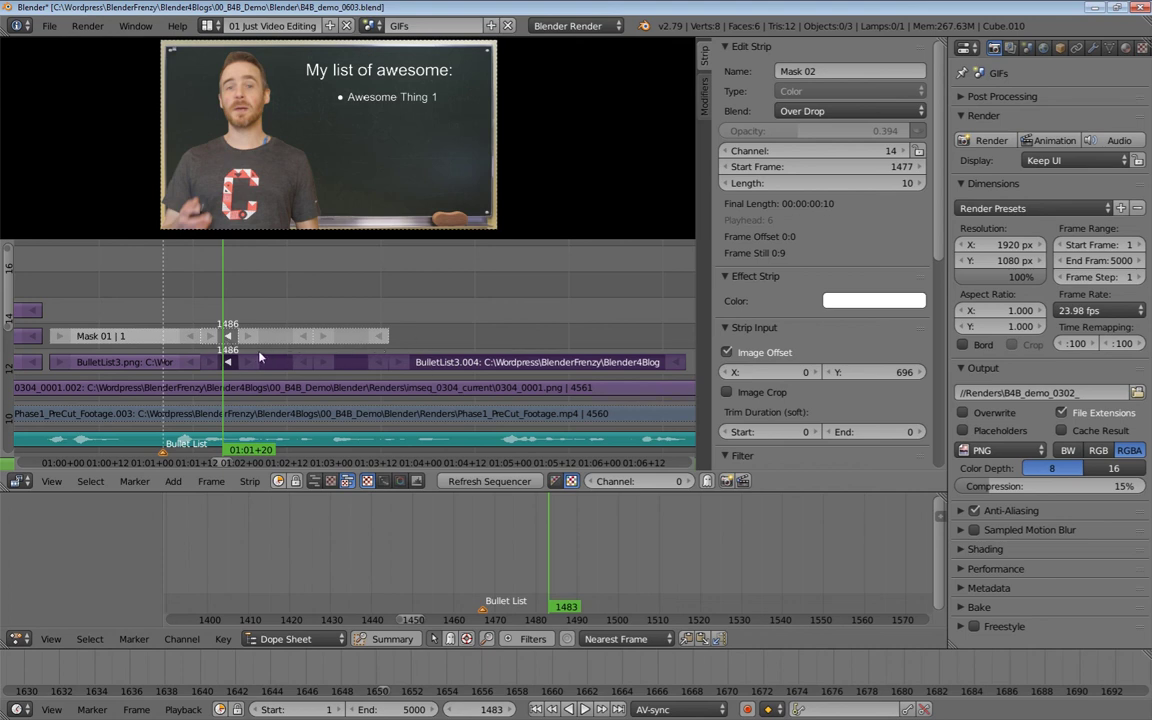
{"action": "type", "text": "g"}
{"action": "type", "text": "10"}
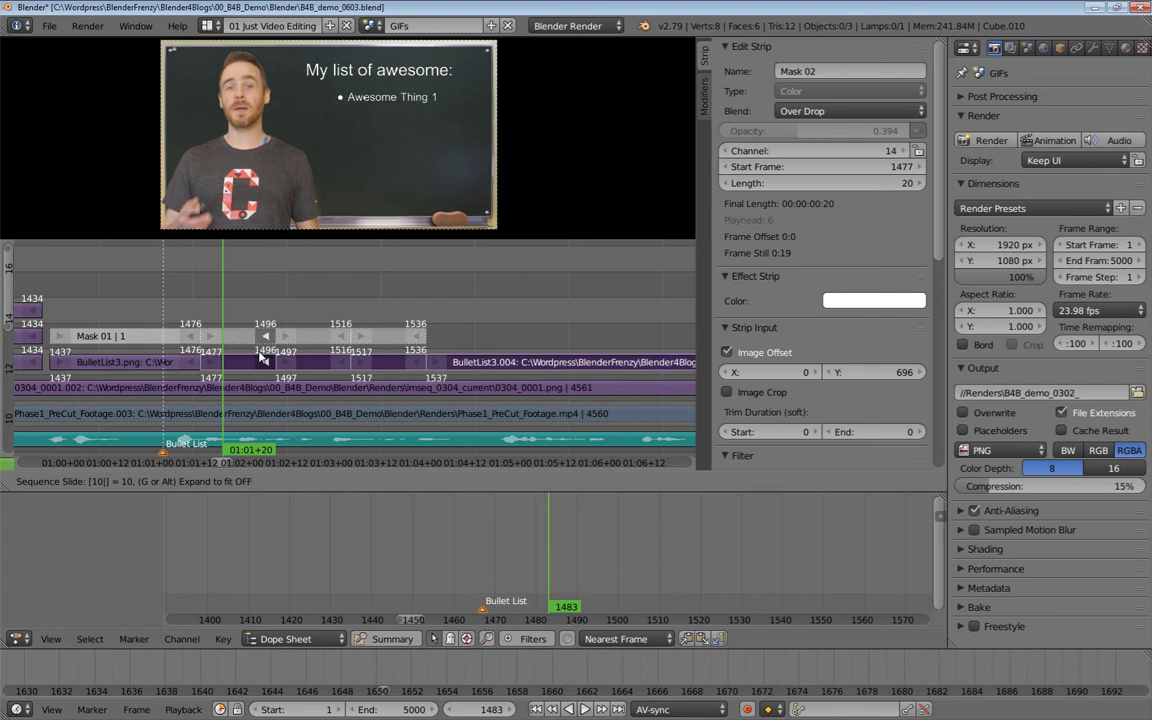
{"action": "key", "text": "Return"}
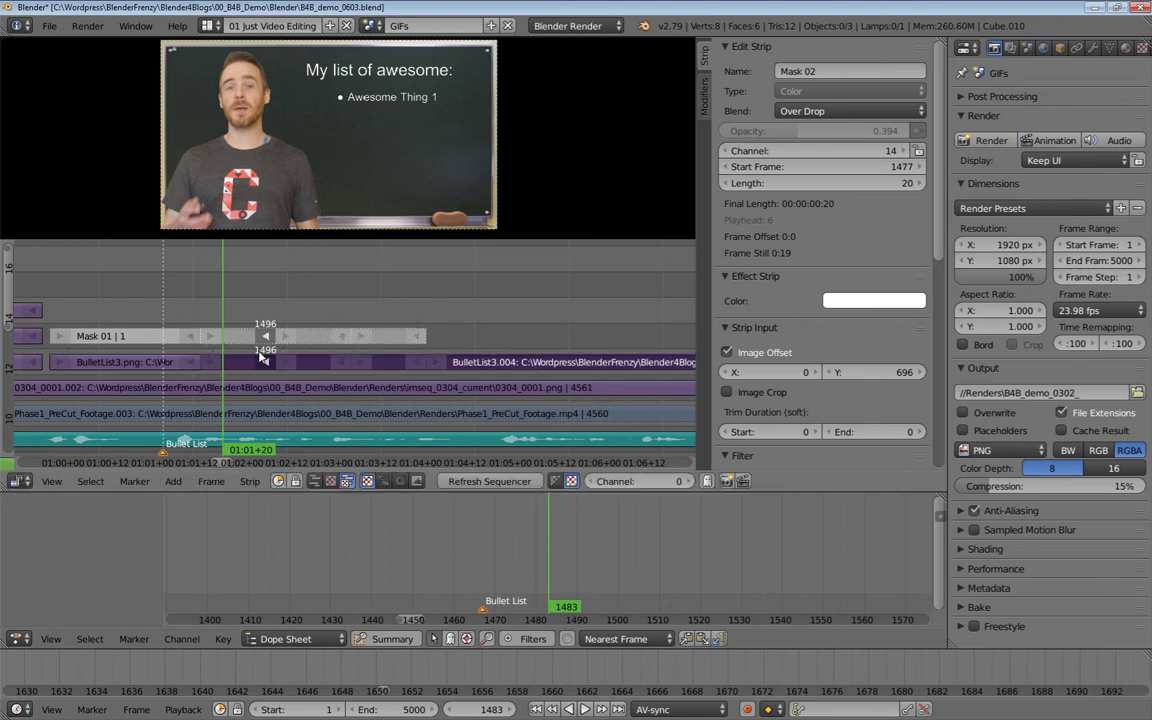
Check the start frame and length of each retimed bullet list and mask strip
{"action": "middle_click_drag", "start_coordinate": [216, 337], "coordinate": [194, 346]}
{"action": "right_click", "coordinate": [208, 353]}
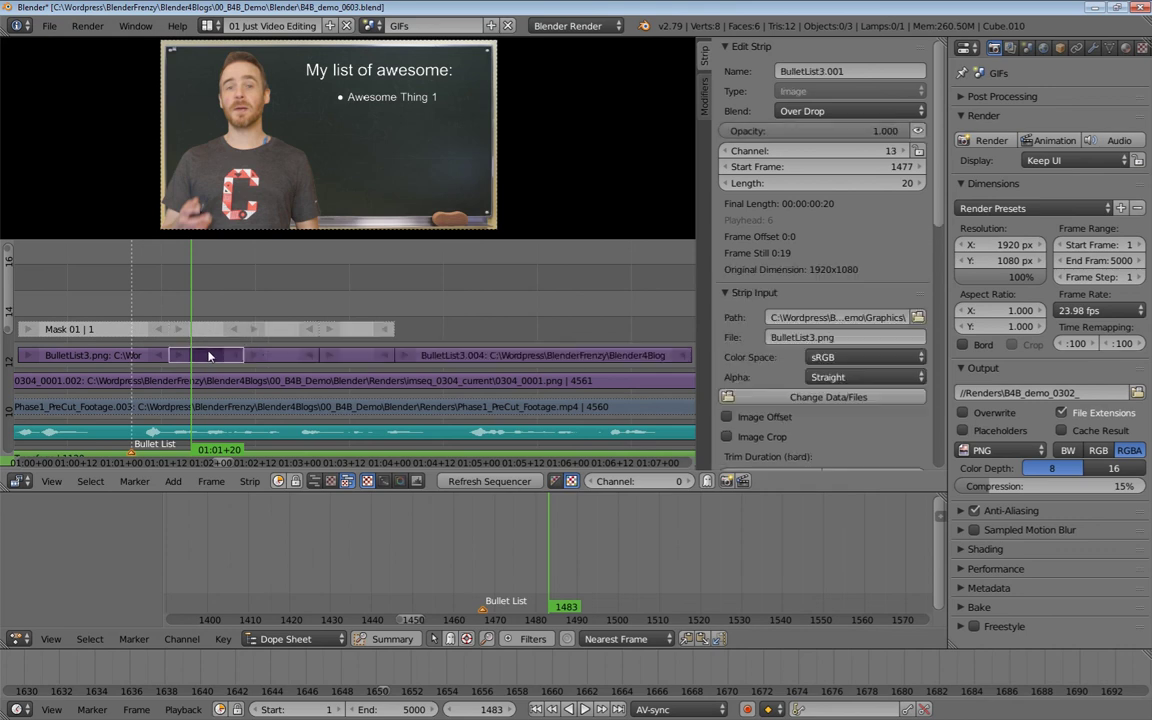
{"action": "right_click", "coordinate": [214, 327]}
{"action": "right_click", "coordinate": [282, 328]}
{"action": "right_click", "coordinate": [320, 345]}
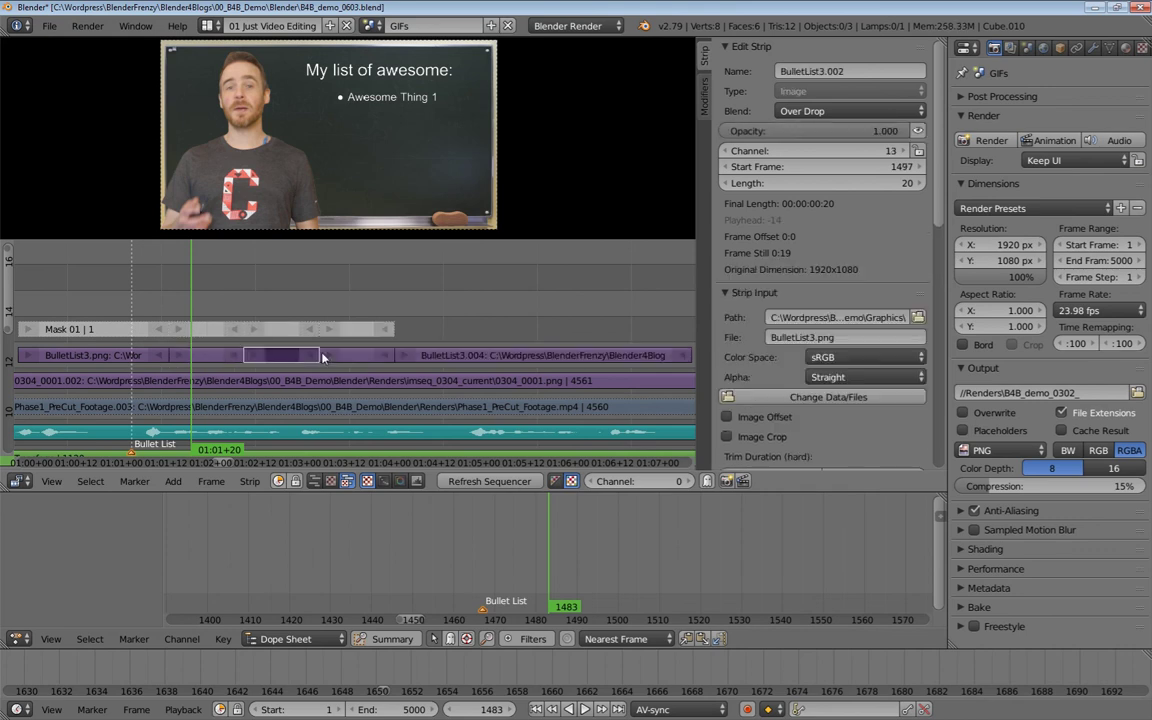
{"action": "right_click", "coordinate": [357, 334]}
{"action": "right_click", "coordinate": [440, 355]}
Play back the retimed bullet reveals twice, starting before the Bullet List marker
{"action": "middle_click_drag", "start_coordinate": [437, 329], "coordinate": [384, 325]}
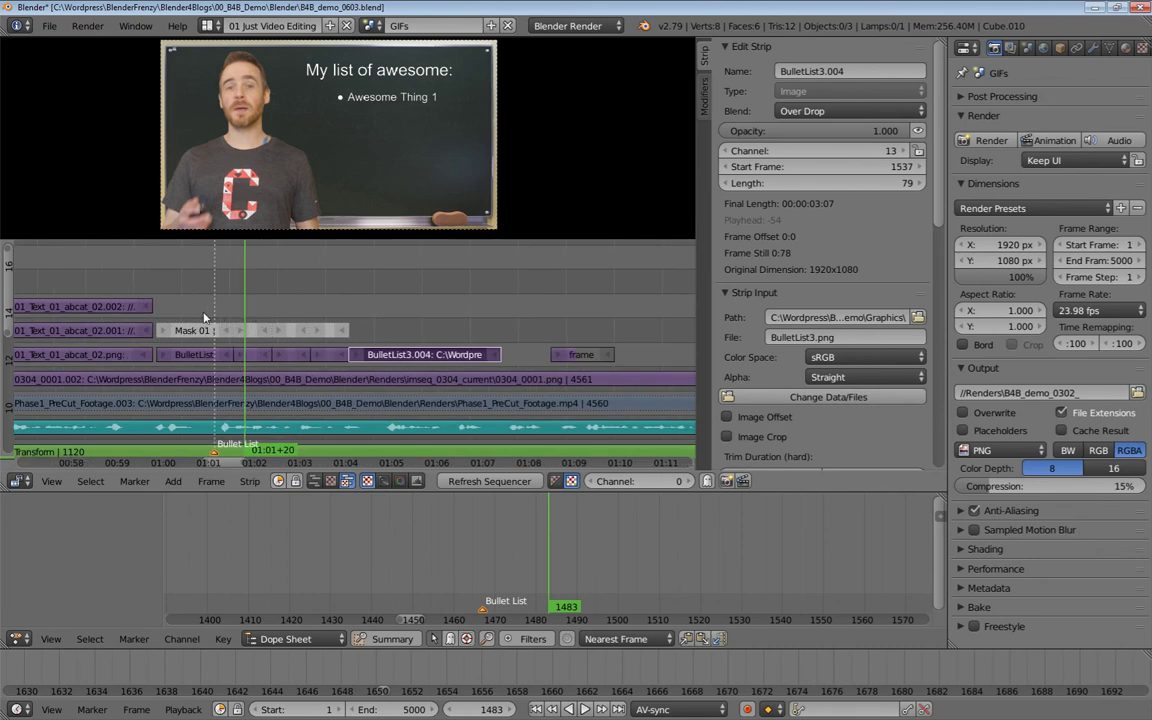
{"action": "middle_click_drag", "start_coordinate": [228, 306], "coordinate": [303, 304]}
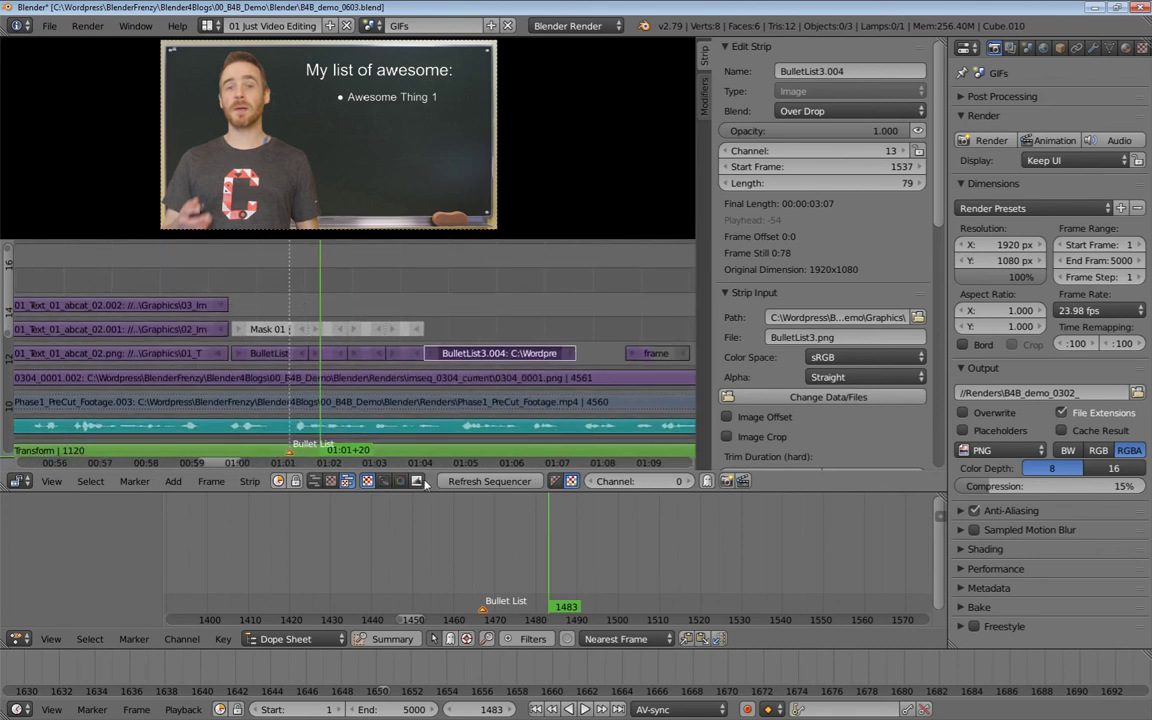
{"action": "left_click", "coordinate": [209, 280]}
{"action": "key", "text": "alt+a"}
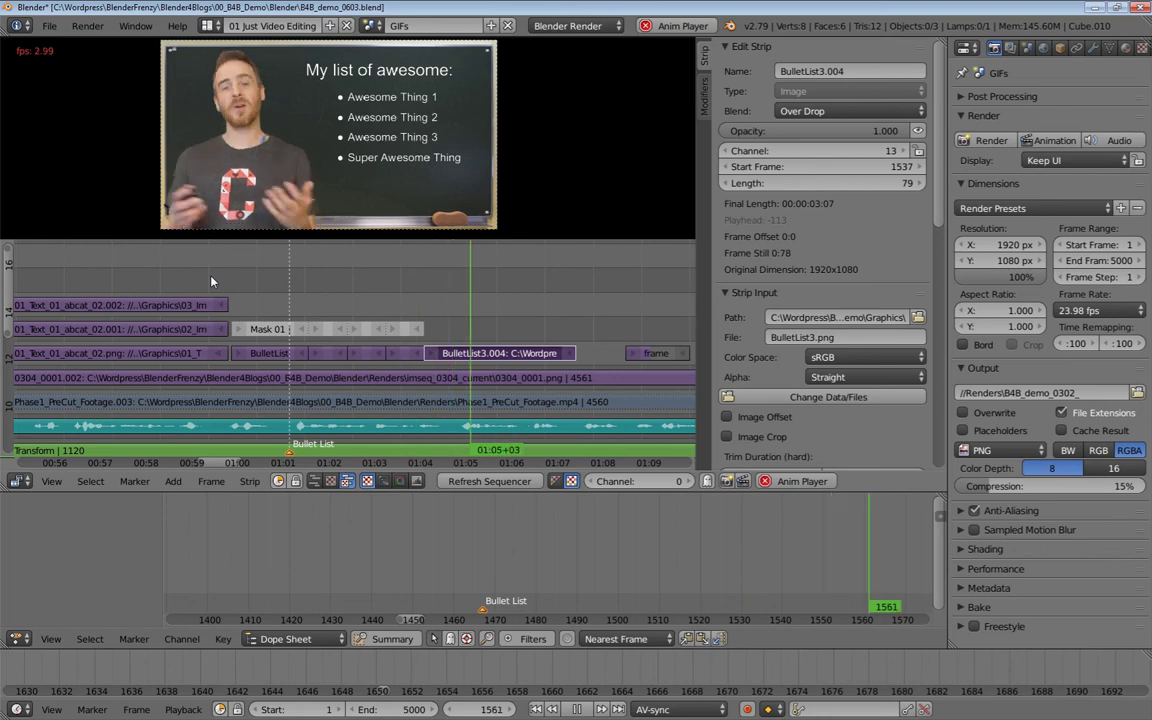
{"action": "key", "text": "alt+a"}
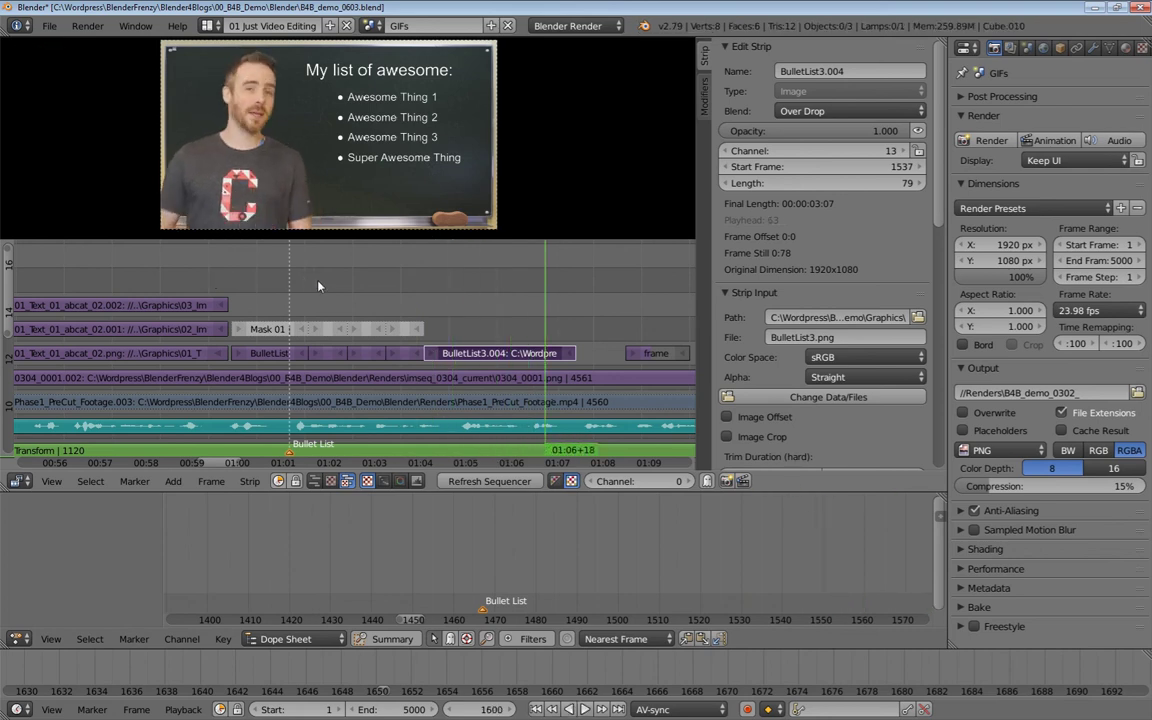
{"action": "middle_click_drag", "start_coordinate": [461, 296], "coordinate": [435, 298]}
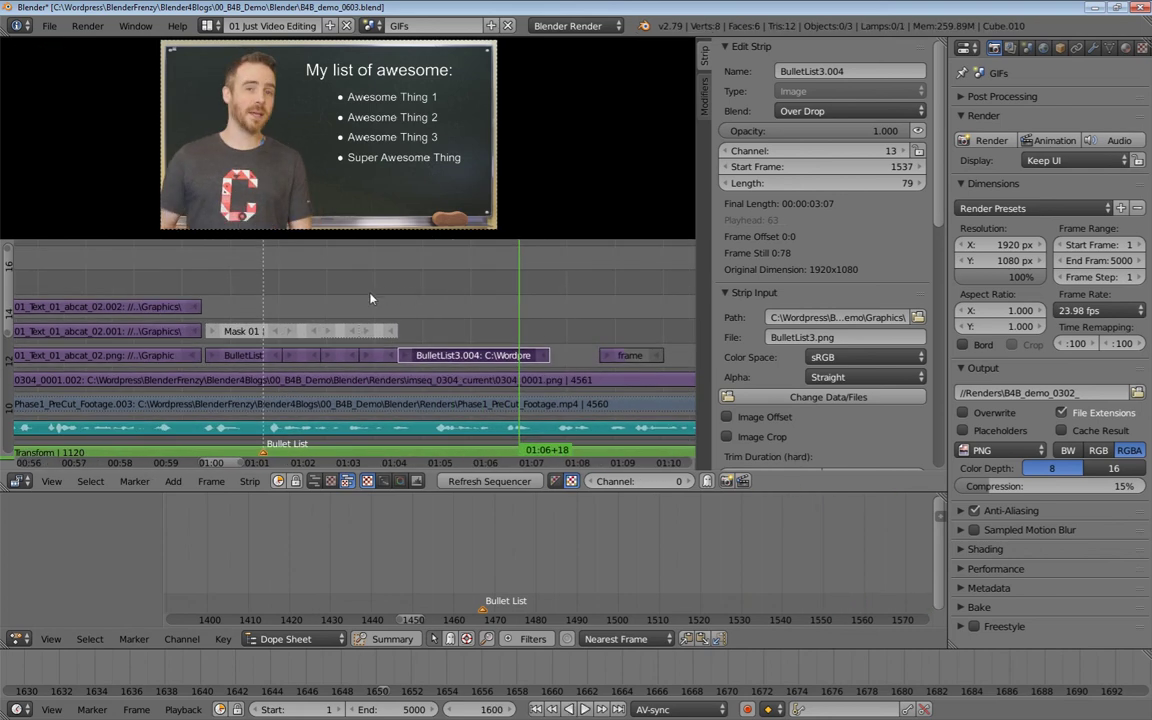
{"action": "left_click", "coordinate": [246, 278]}
{"action": "key", "text": "alt+a"}
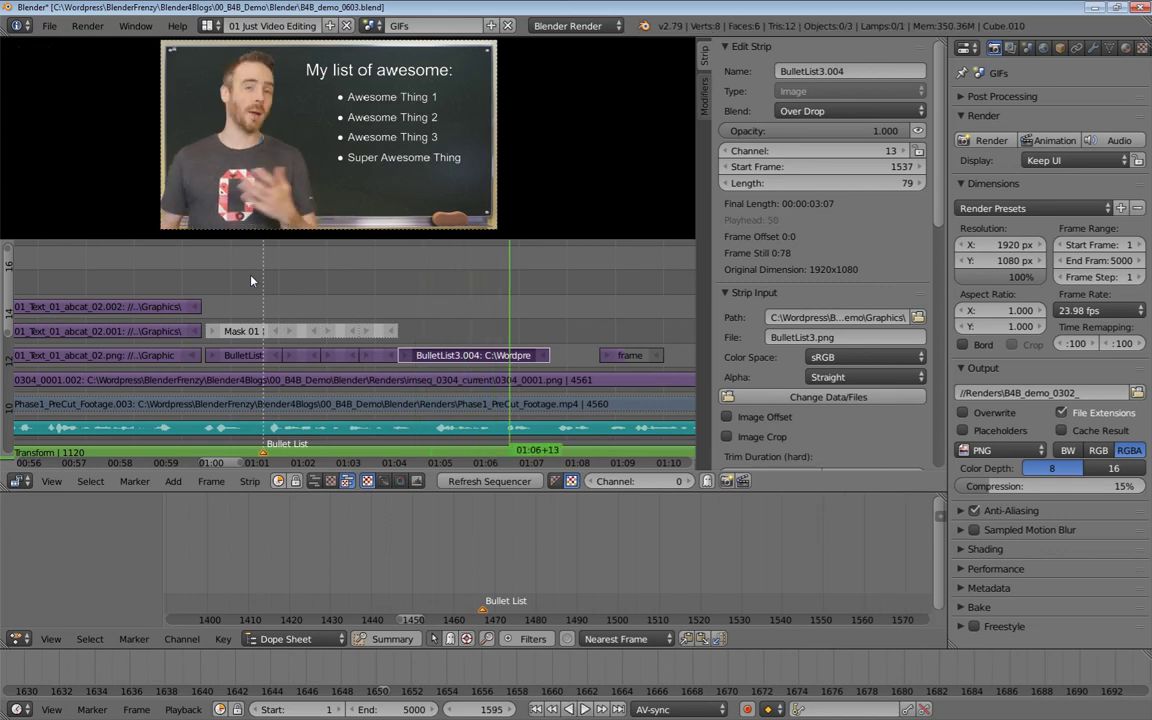
{"action": "key", "text": "alt+a"}
Save the project file, and save an incremented version of it as B4B_demo_0604.blend
{"action": "middle_click_drag", "start_coordinate": [556, 312], "coordinate": [401, 306]}
{"action": "scroll", "coordinate": [352, 302], "scroll_direction": "up", "scroll_amount": 4}
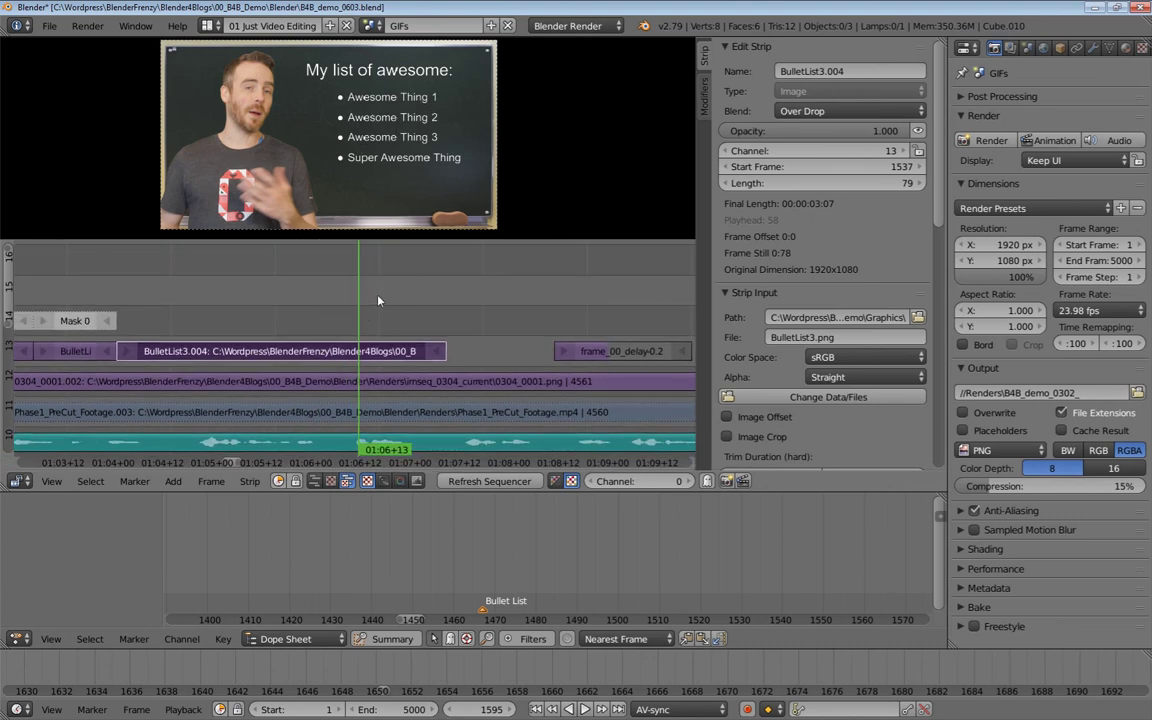
{"action": "middle_click_drag", "start_coordinate": [378, 303], "coordinate": [383, 311]}
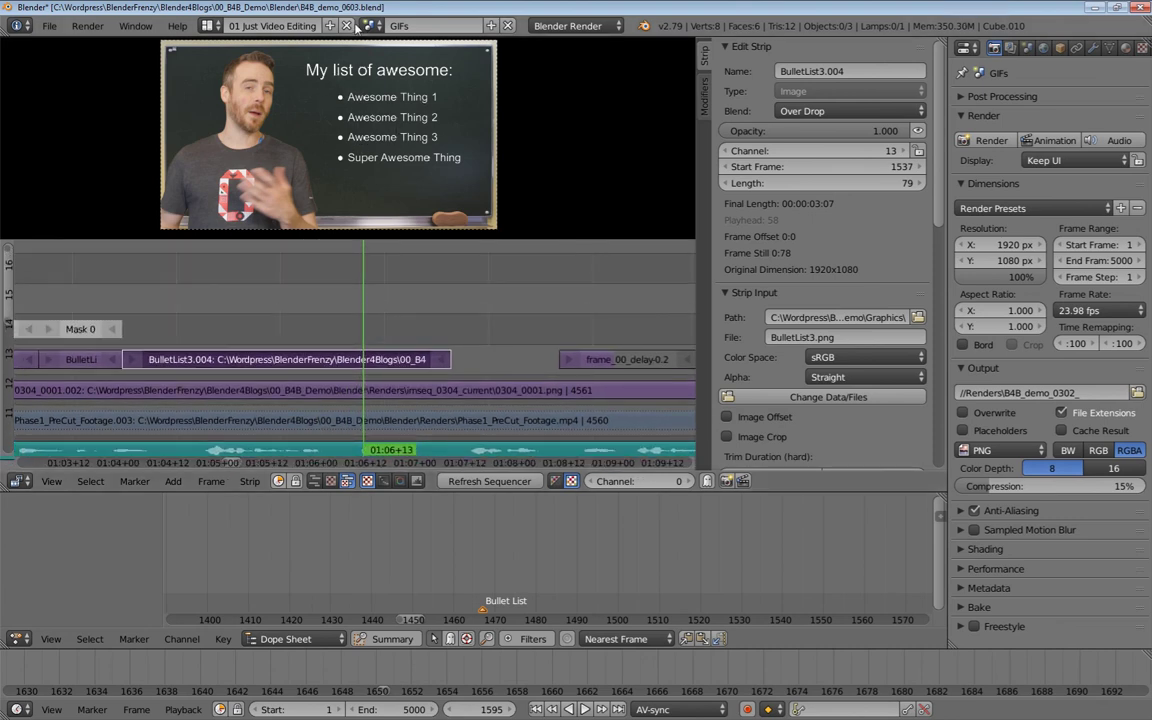
{"action": "key", "text": "ctrl+s"}
{"action": "left_click", "coordinate": [407, 281]}
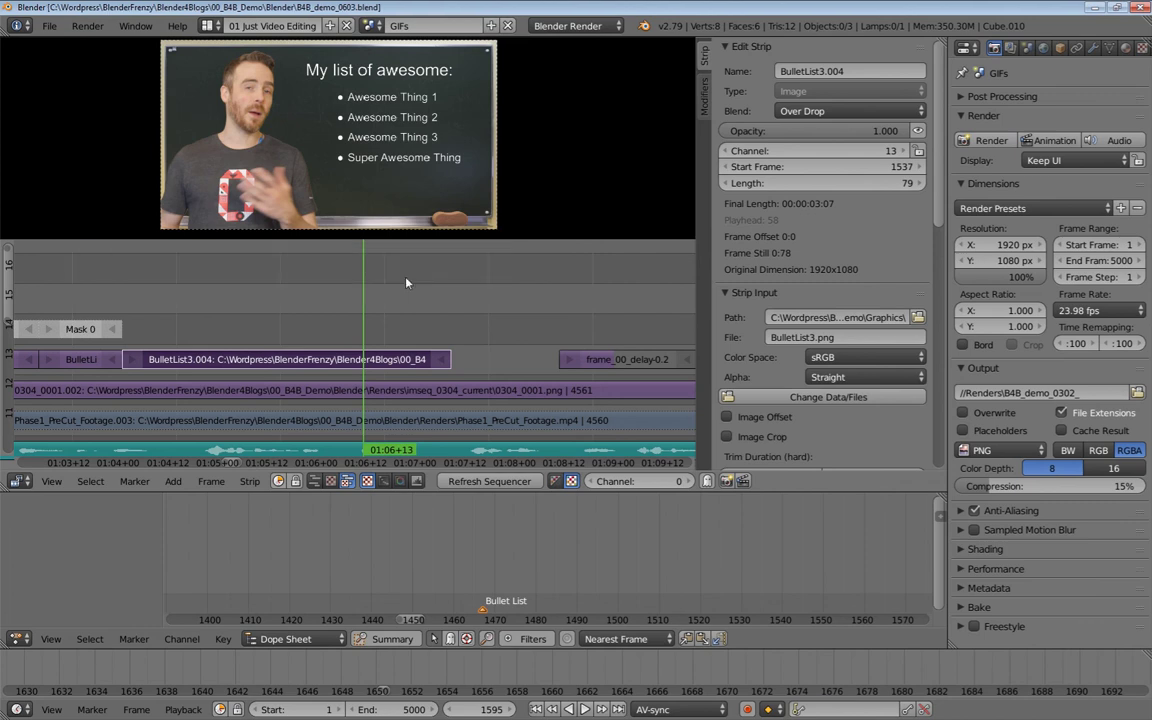
{"action": "key", "text": "ctrl+shift+s"}
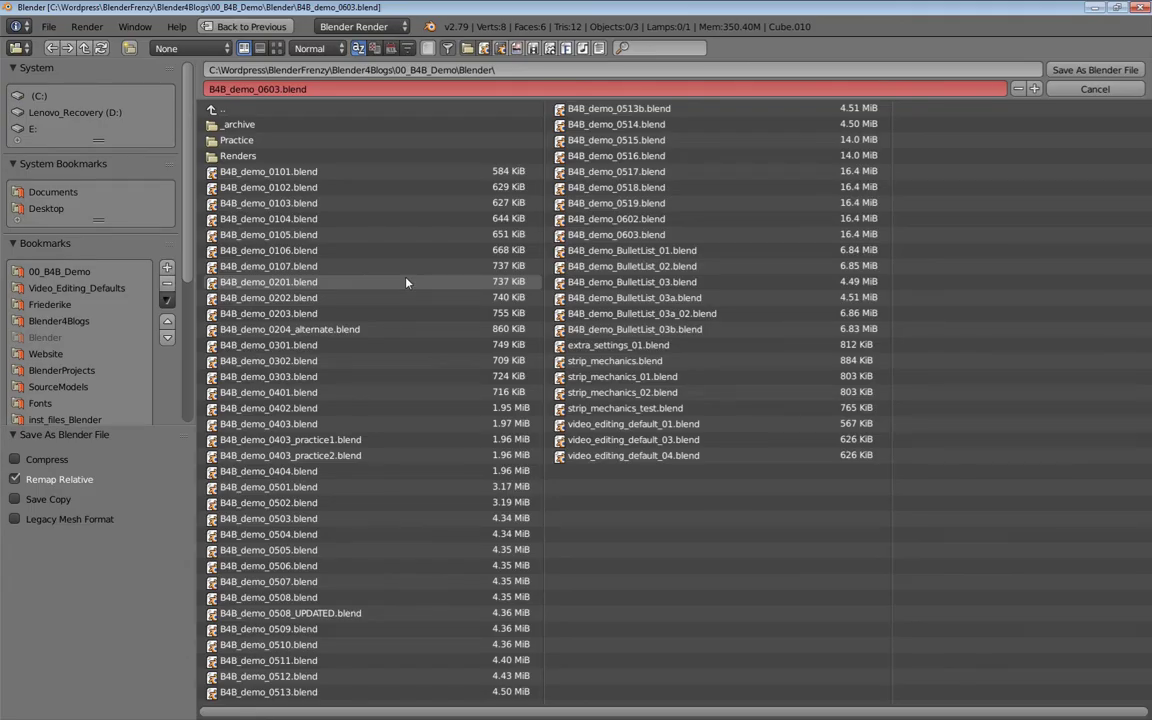
{"action": "key", "text": "KP_Add"}
{"action": "key", "text": "Return"}
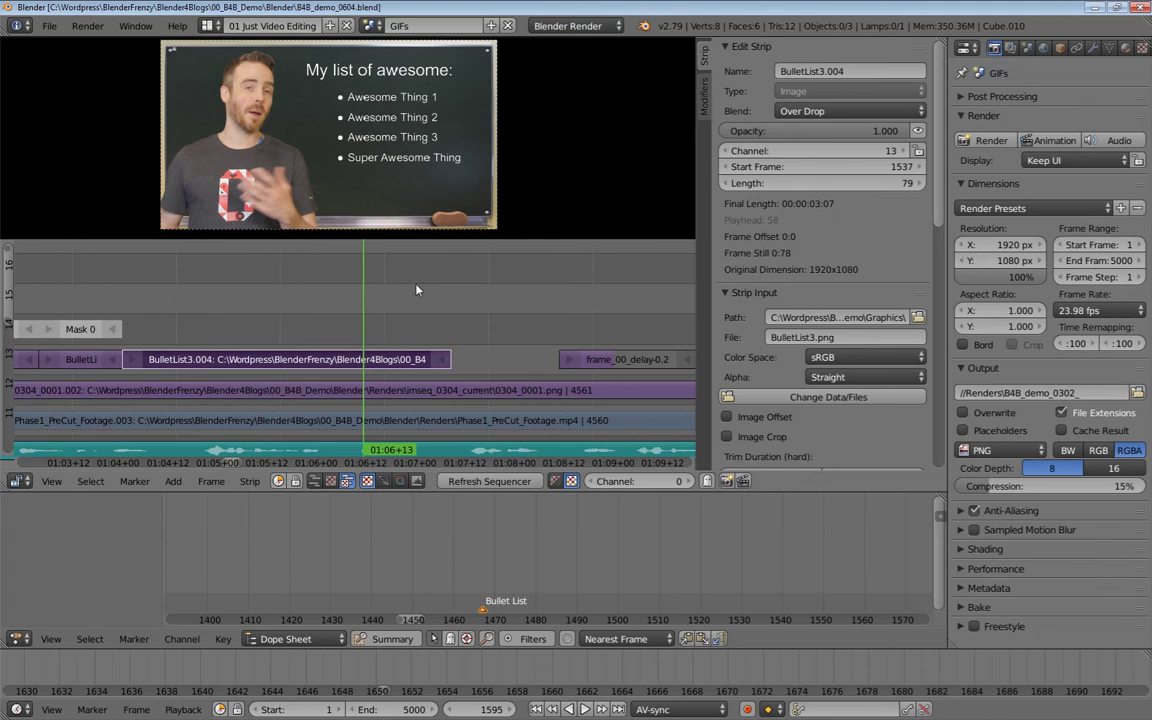
{"action": "middle_click_drag", "start_coordinate": [390, 299], "coordinate": [303, 310]}
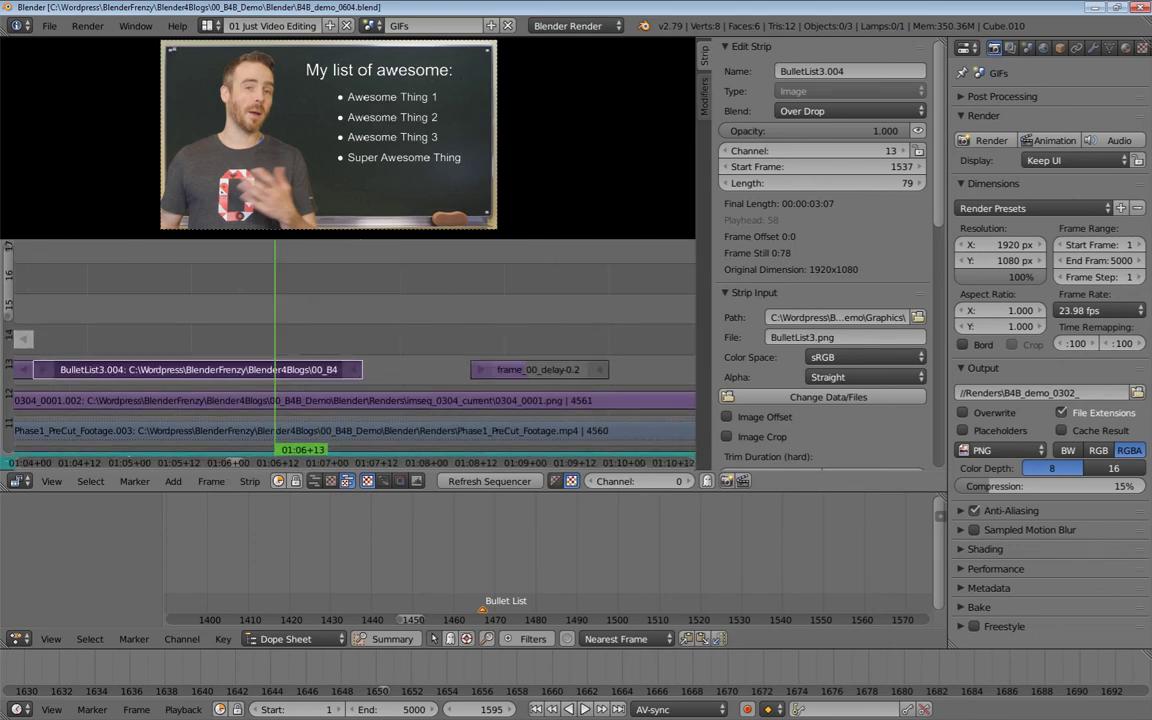